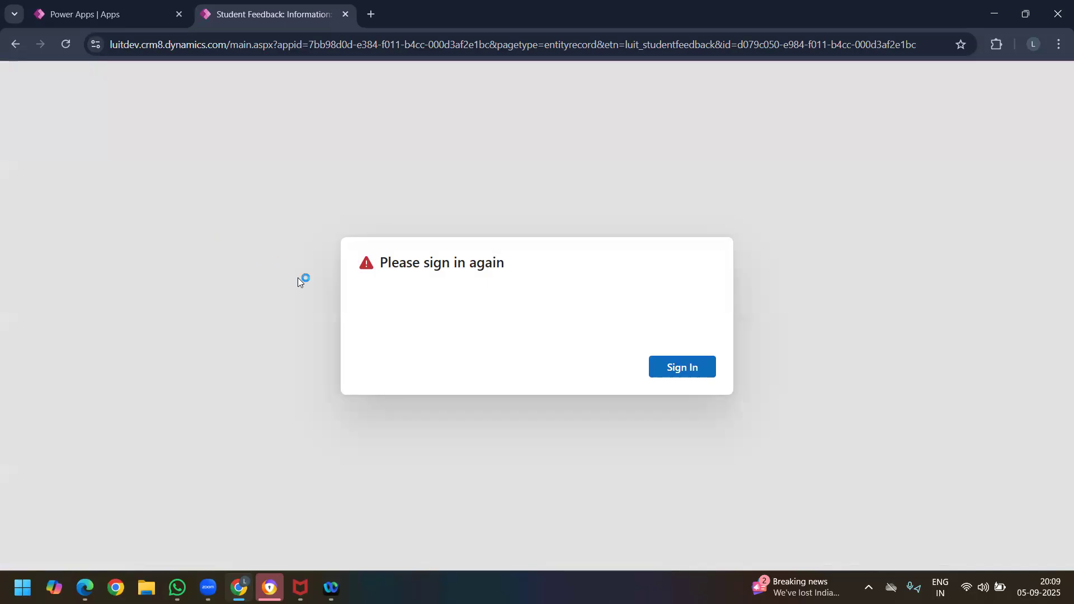
Step: Sign in again, check the signed-in account, and show the General details of the SR UNIVERSITY feedback record
left_click(682, 367)
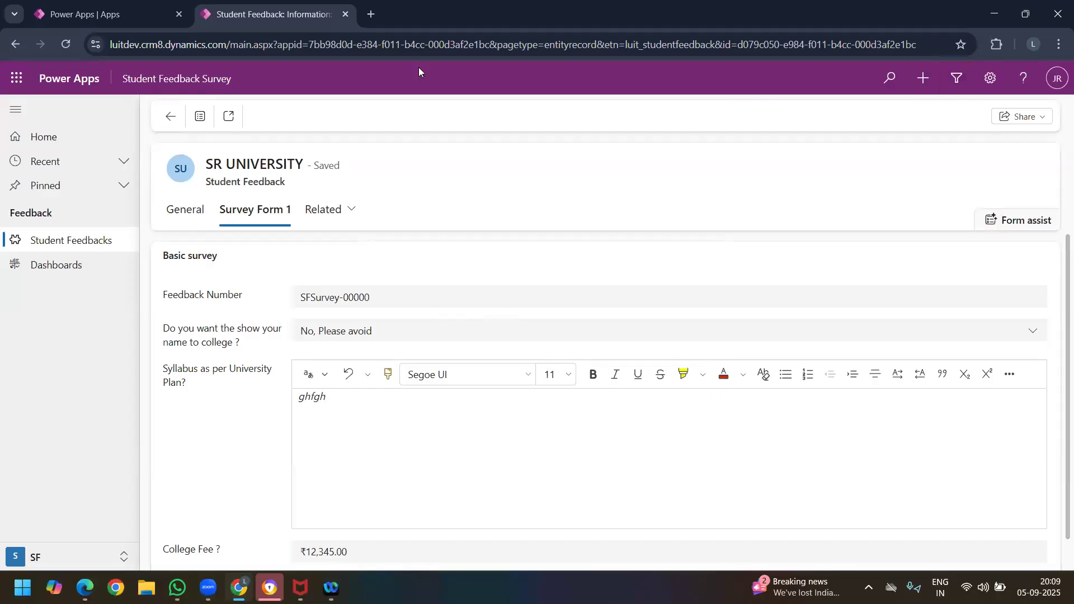
left_click(1051, 81)
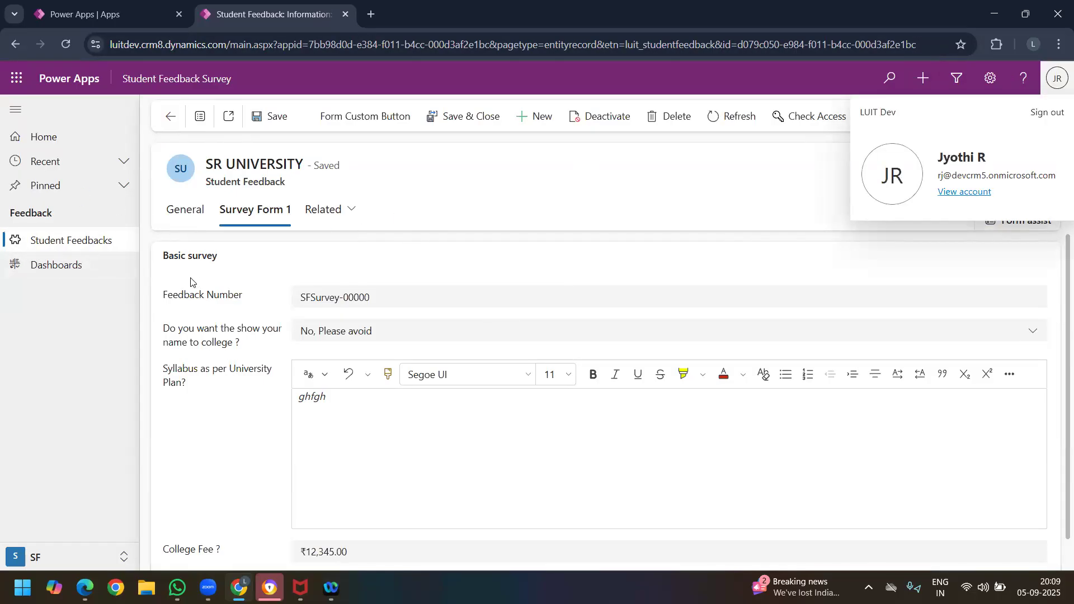
left_click(185, 217)
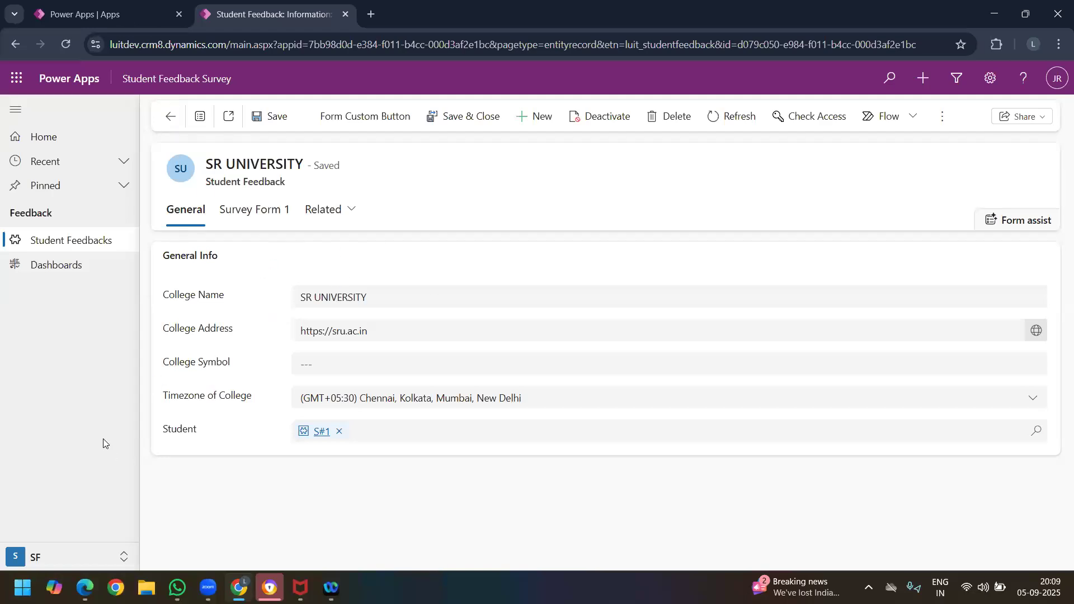
Step: Open the environment's advanced settings at Data Management and dismiss the Google Drive sign-in notification
left_click(988, 82)
left_click(906, 307)
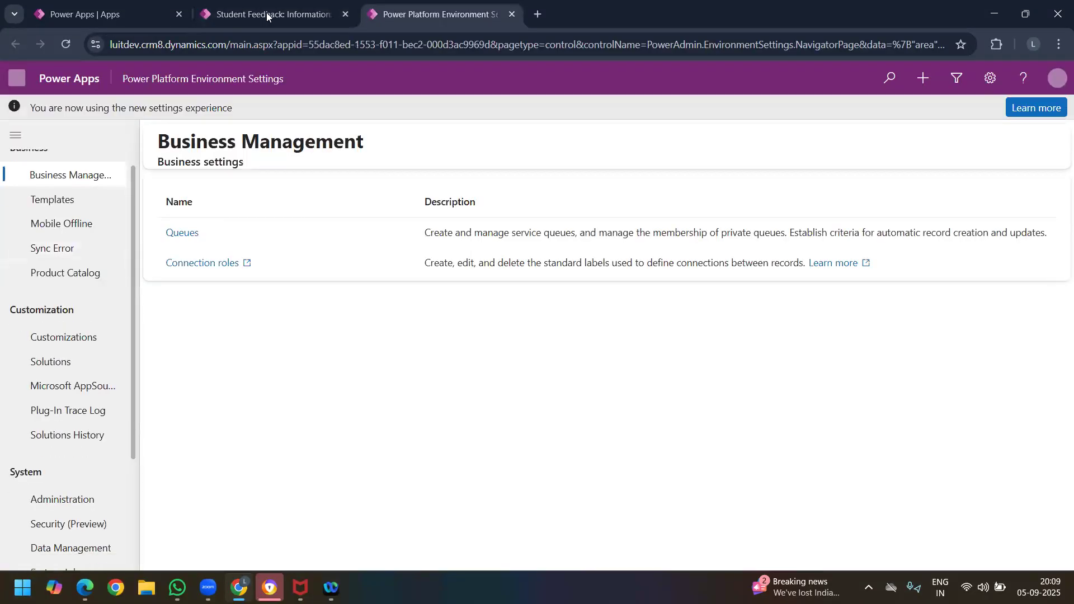
left_click(267, 12)
key("ctrl+Tab")
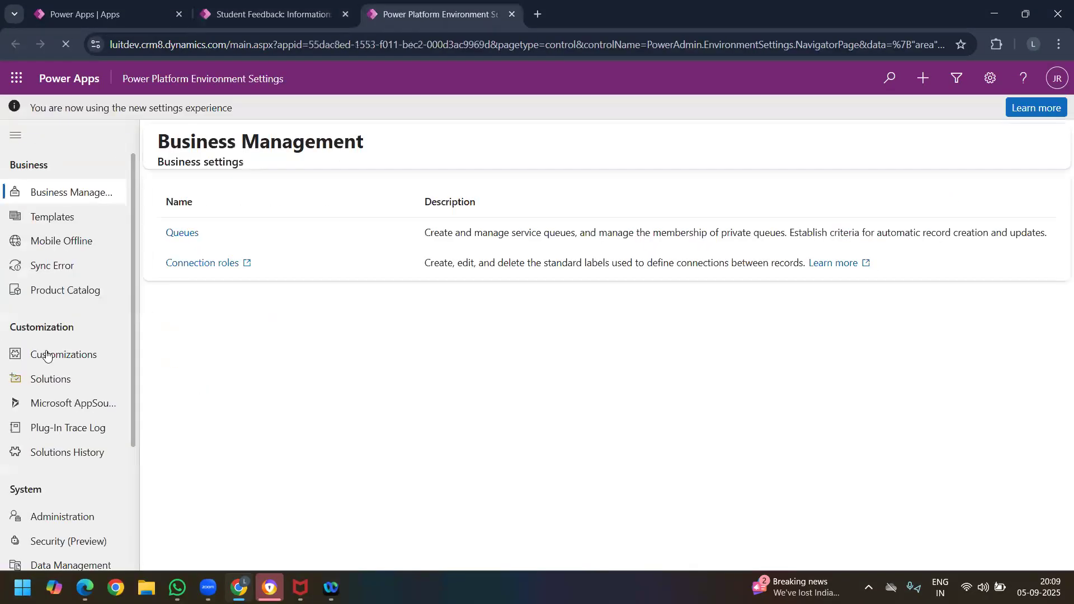
scroll(64, 382, "down", 3)
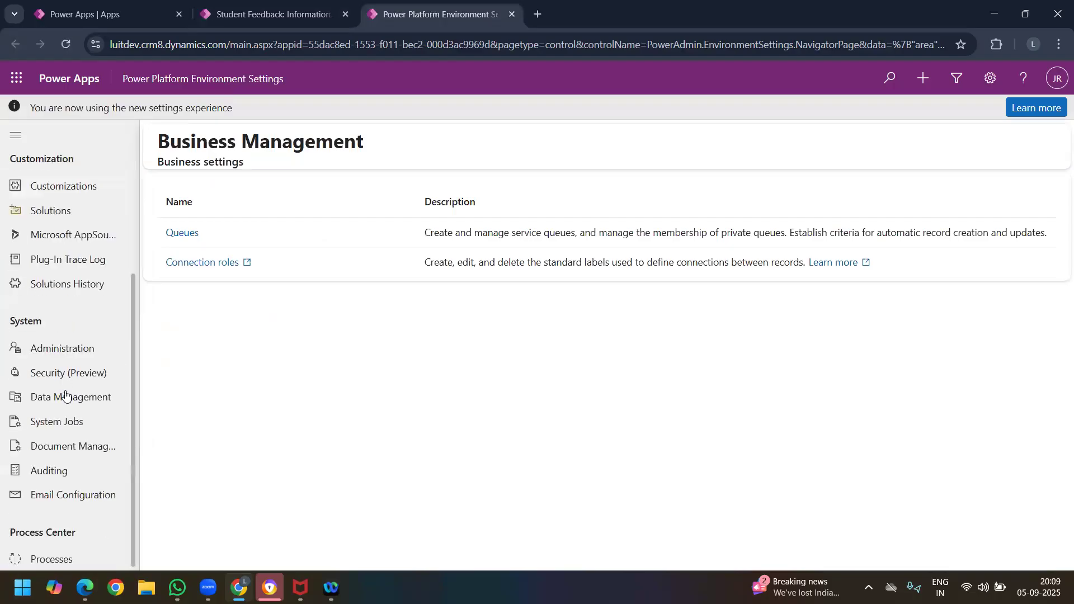
left_click(66, 395)
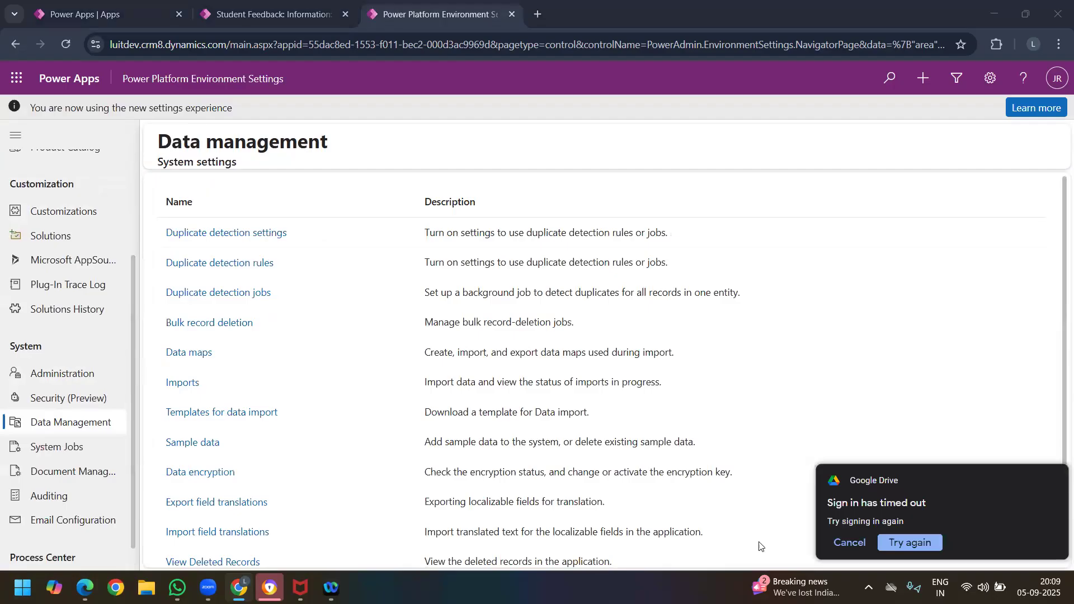
left_click(848, 542)
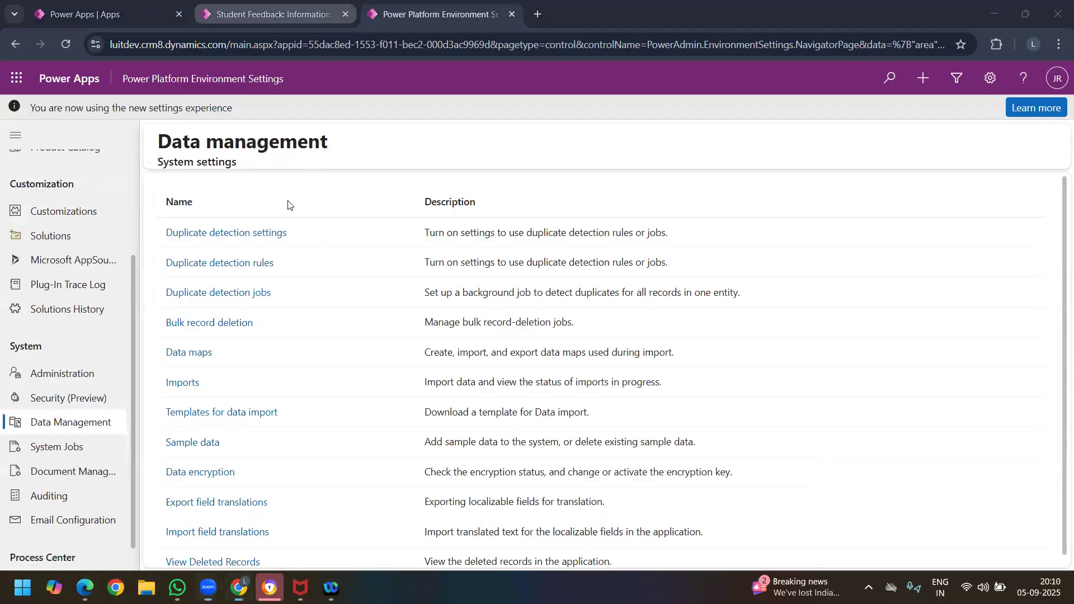
key("ctrl+shift+Tab")
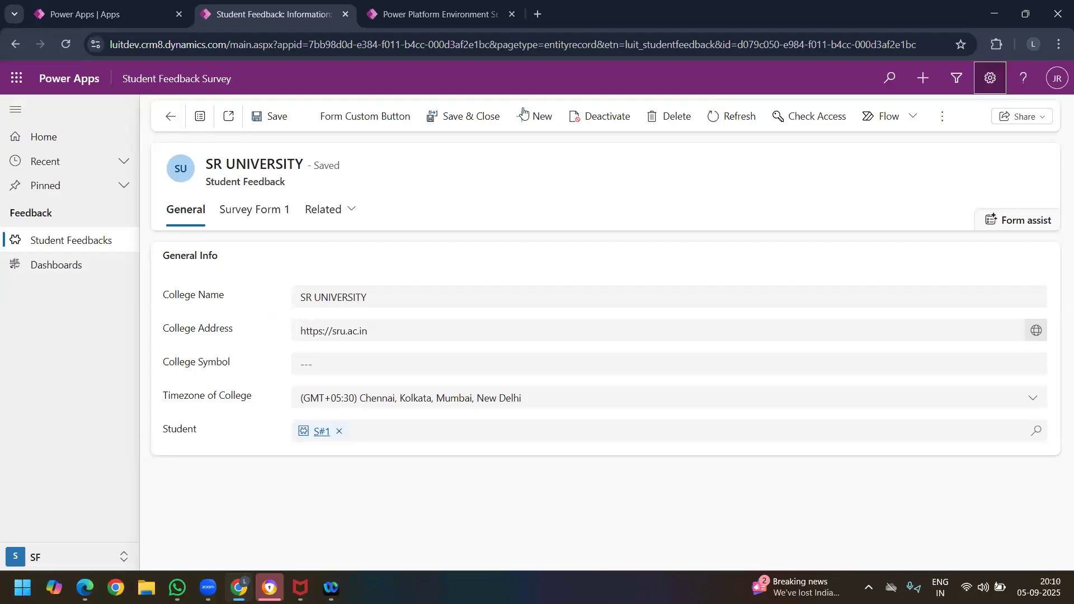
key("alt+n")
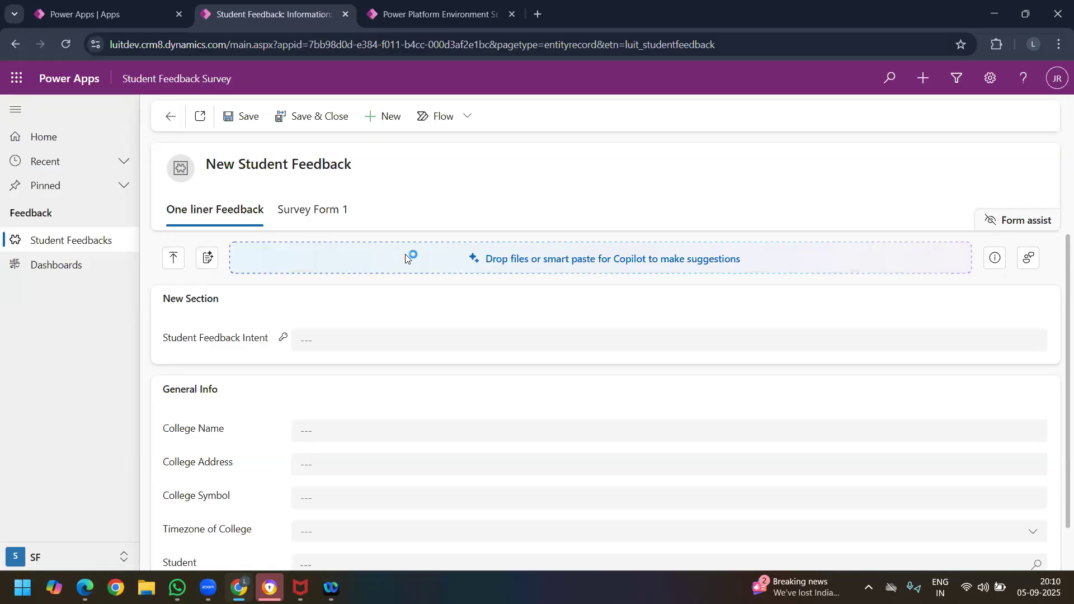
left_click(433, 20)
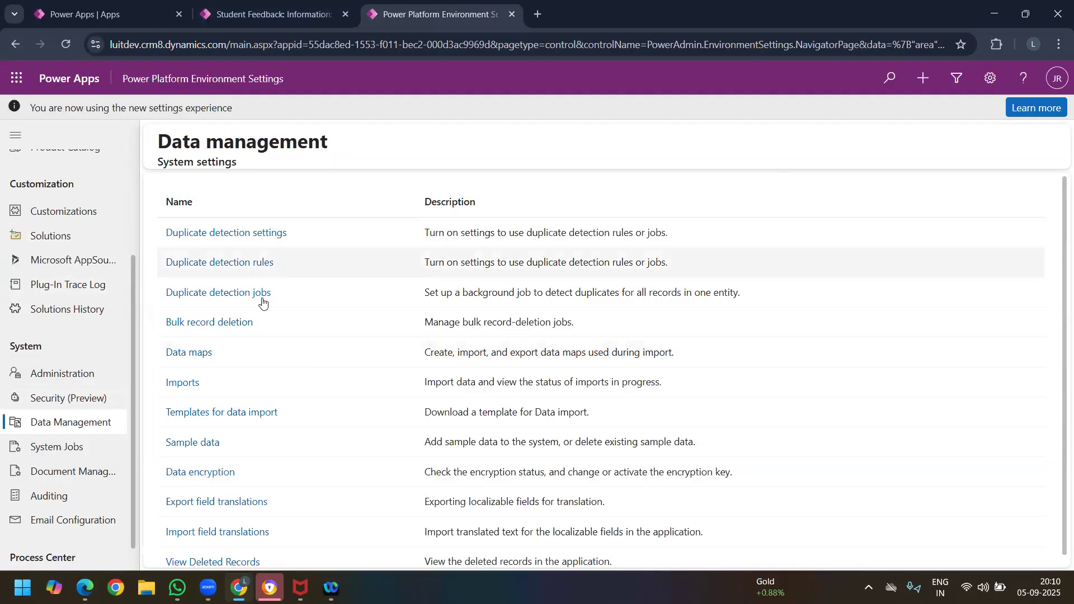
left_click(238, 18)
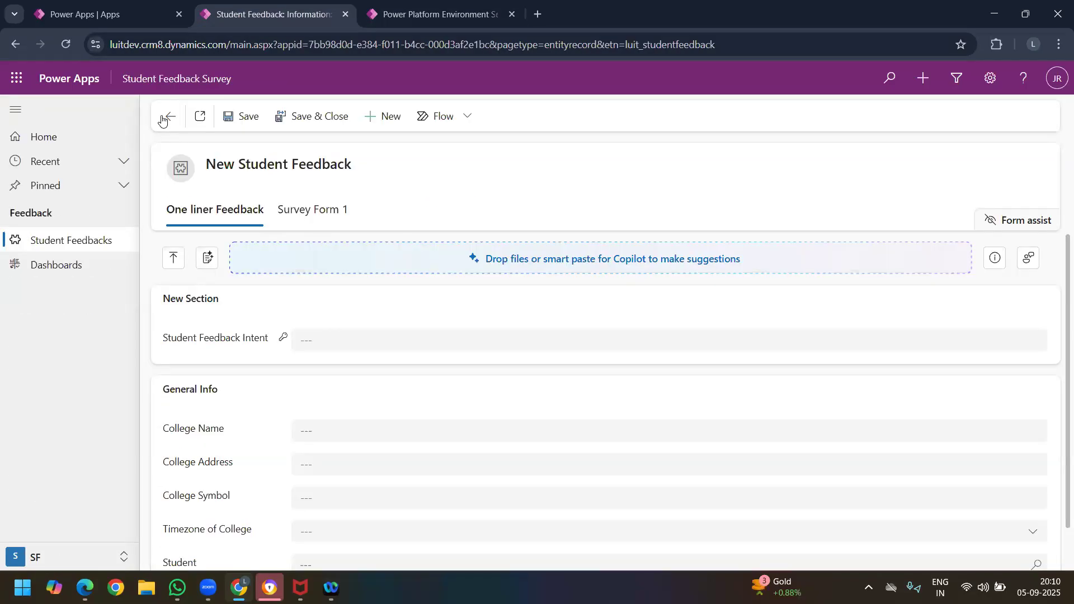
left_click(162, 120)
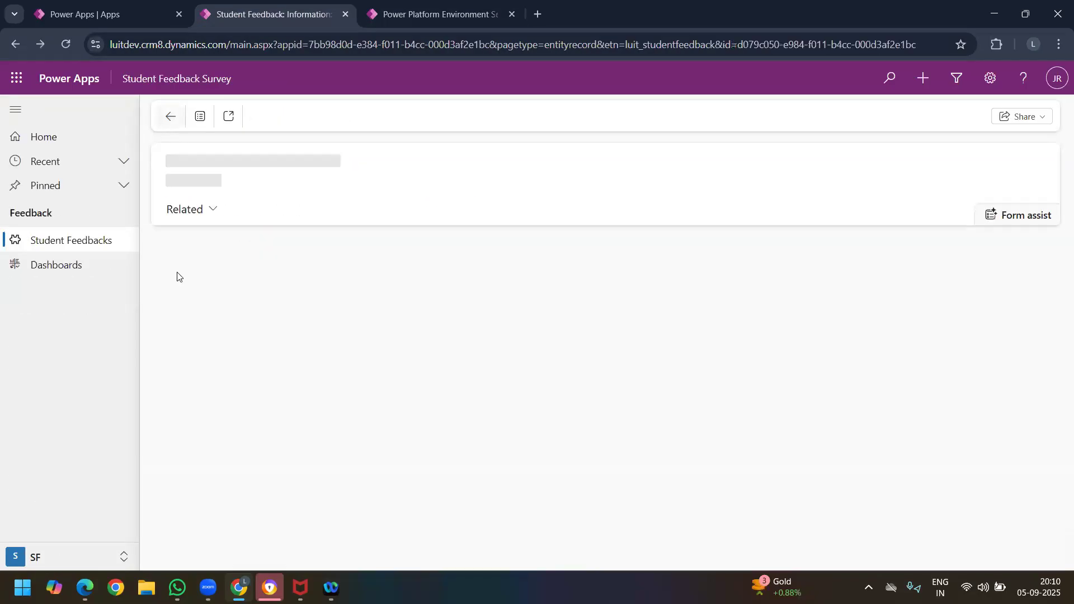
Step: Open the Active Student Feedbacks list and examine it for records with the same college name
left_click(74, 242)
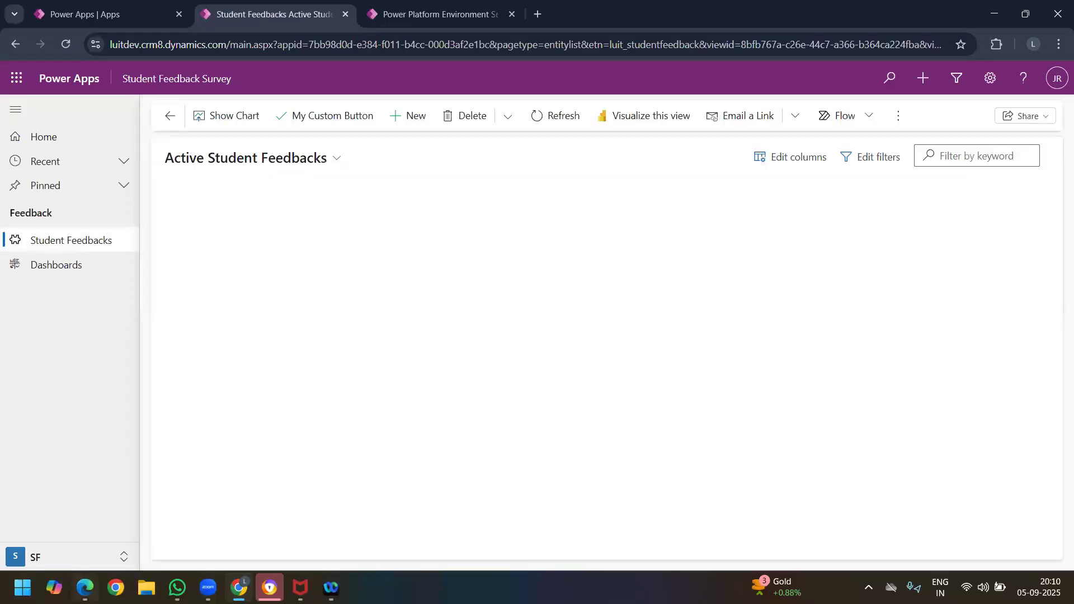
left_click(85, 587)
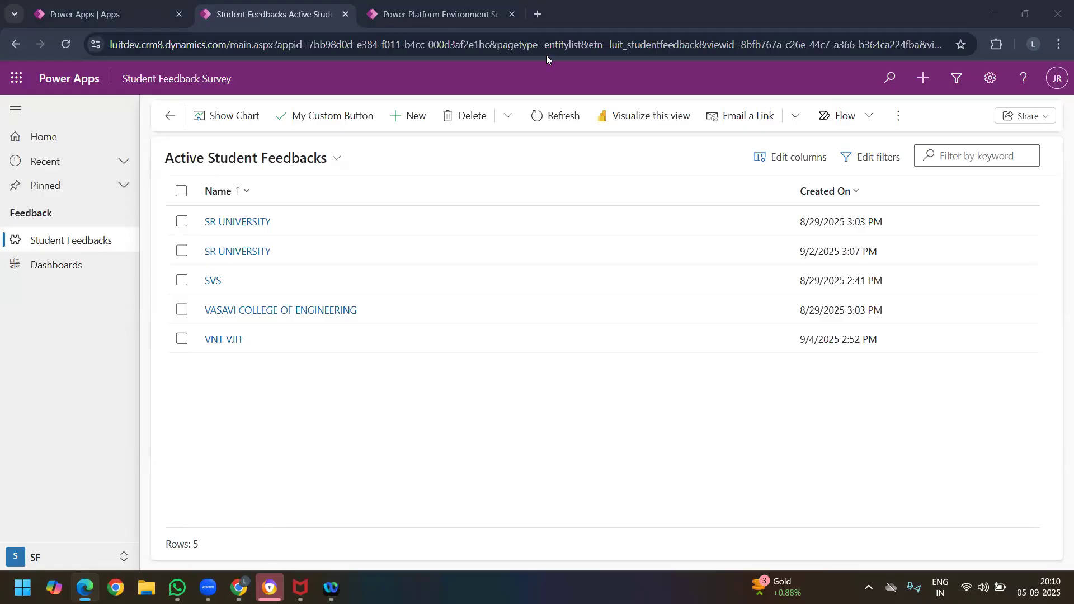
left_click(189, 223)
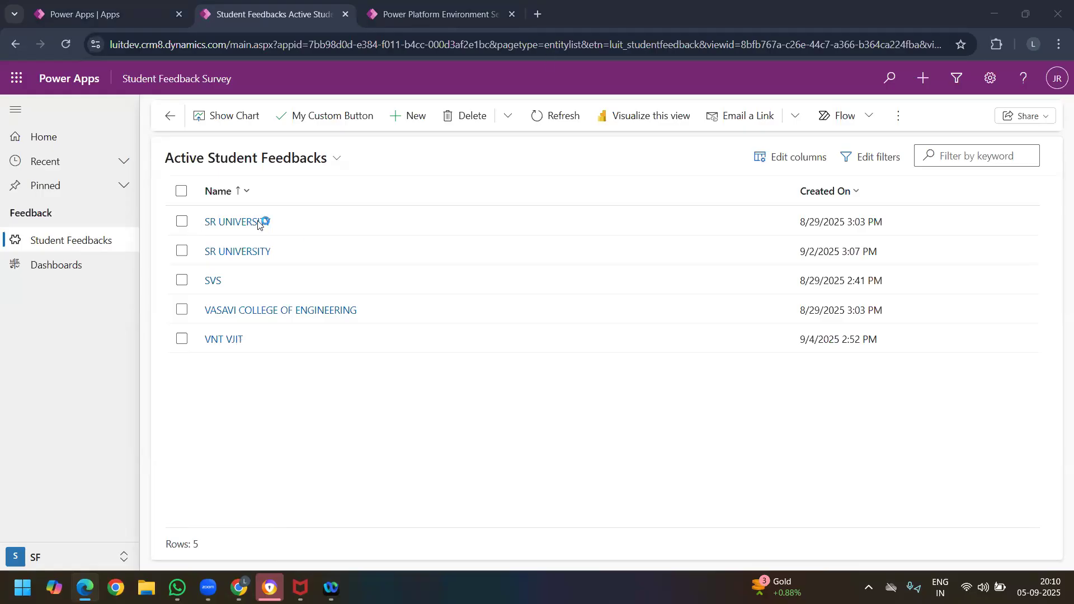
left_click(252, 253)
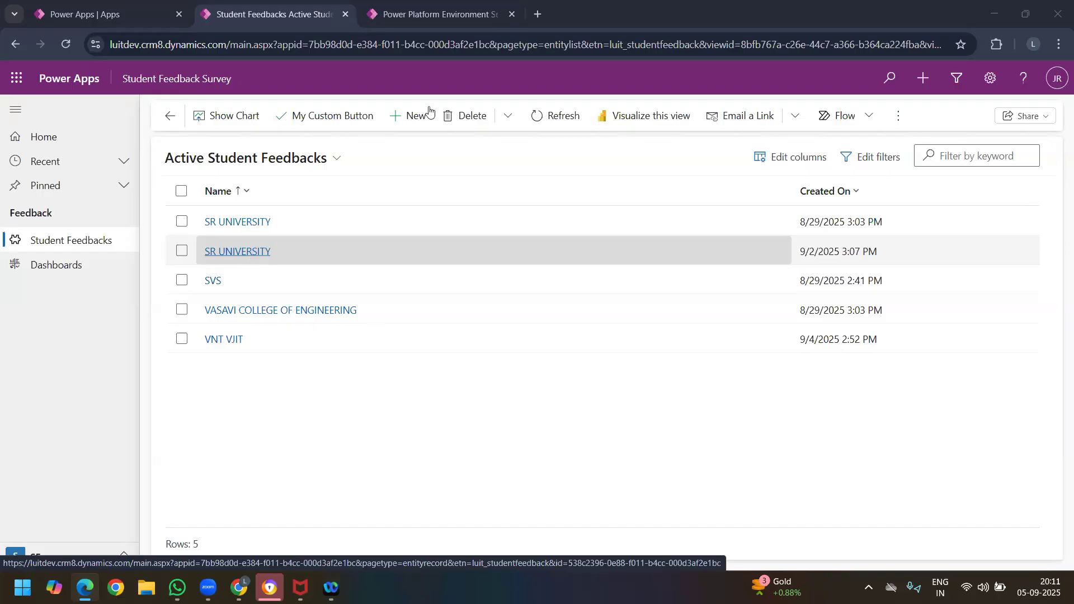
left_click(429, 20)
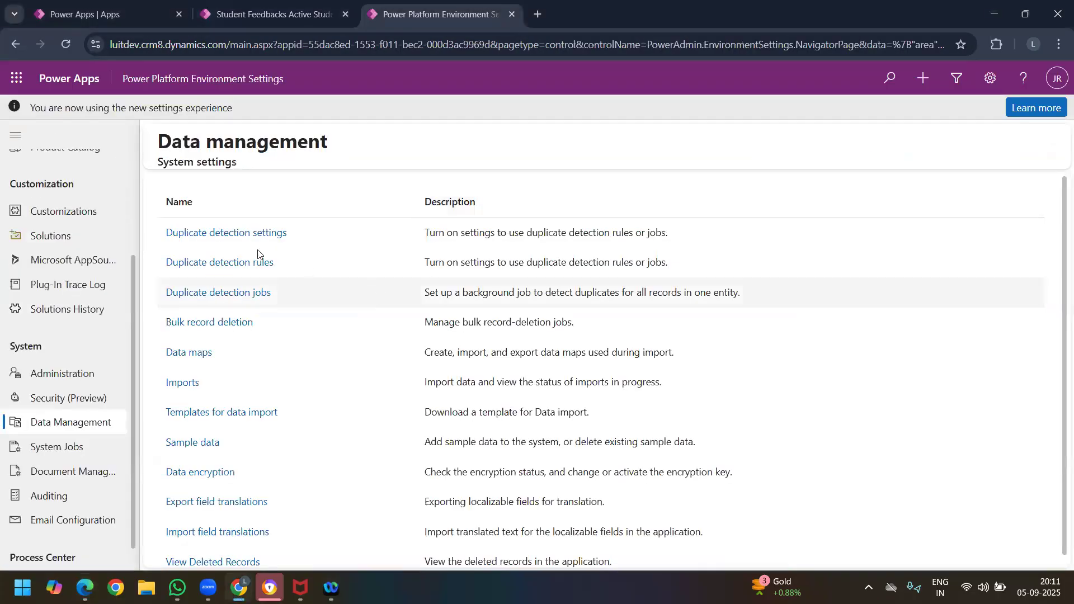
left_click(250, 13)
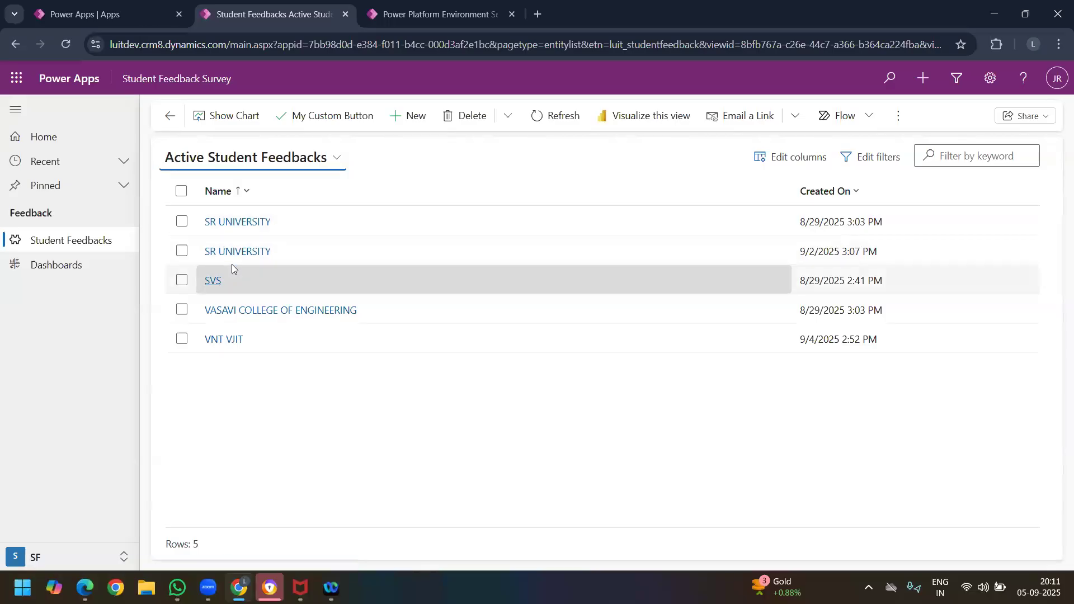
Step: Create and save a duplicate student feedback record with the college name SR UNIVERSITY, and return to the records list
left_click(422, 120)
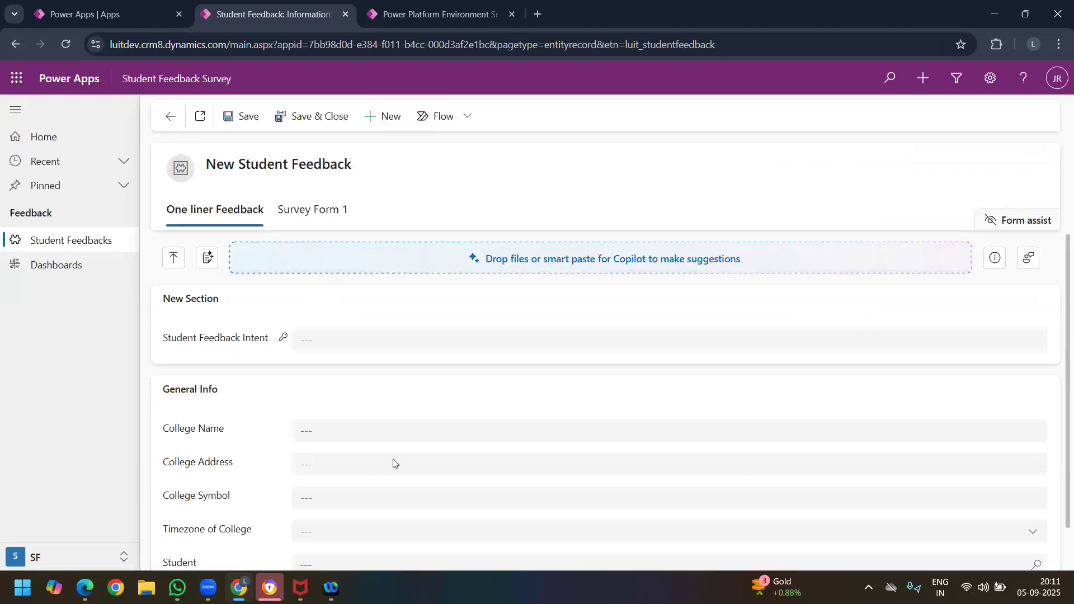
left_click(371, 433)
key("Down")
key("Return")
left_click(349, 471)
key("Tab")
left_click(249, 117)
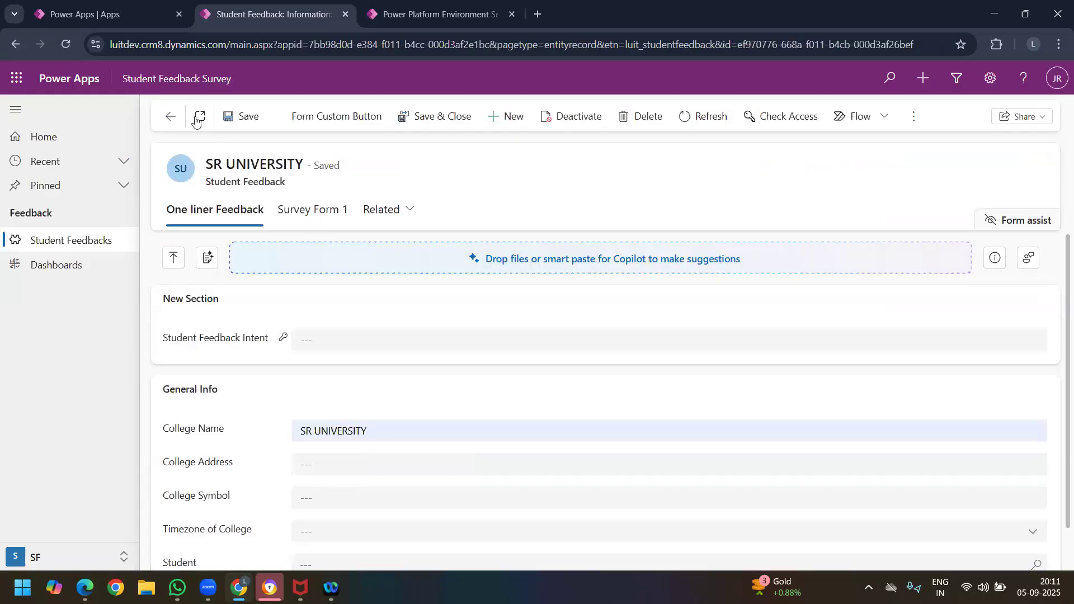
left_click(175, 121)
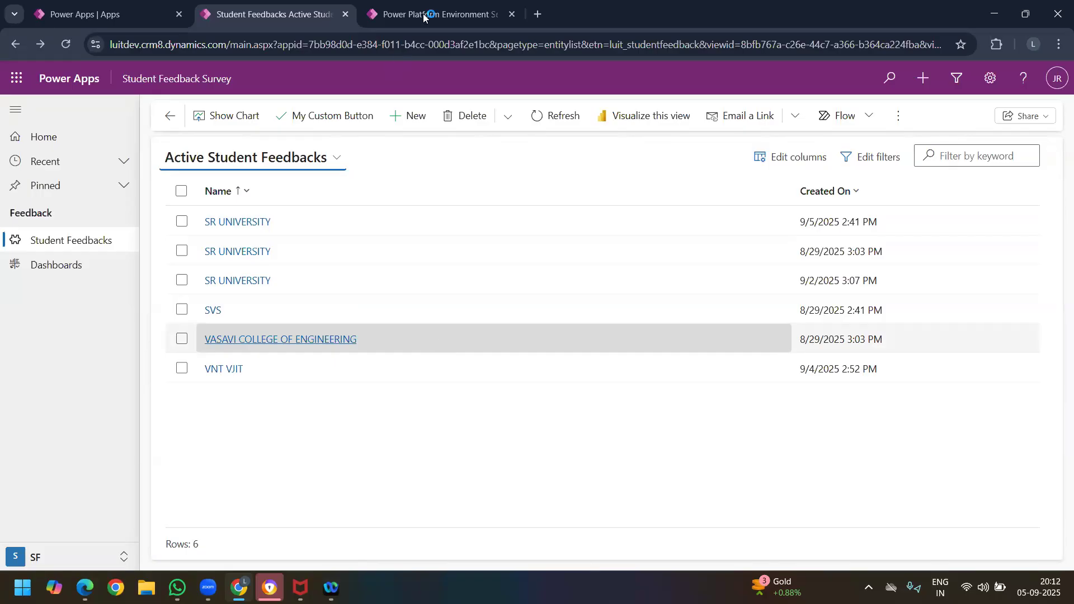
Step: In the environment's duplicate detection settings, disable detection when Dynamics 365 for Outlook goes from offline to online, and save
key("ctrl+Tab")
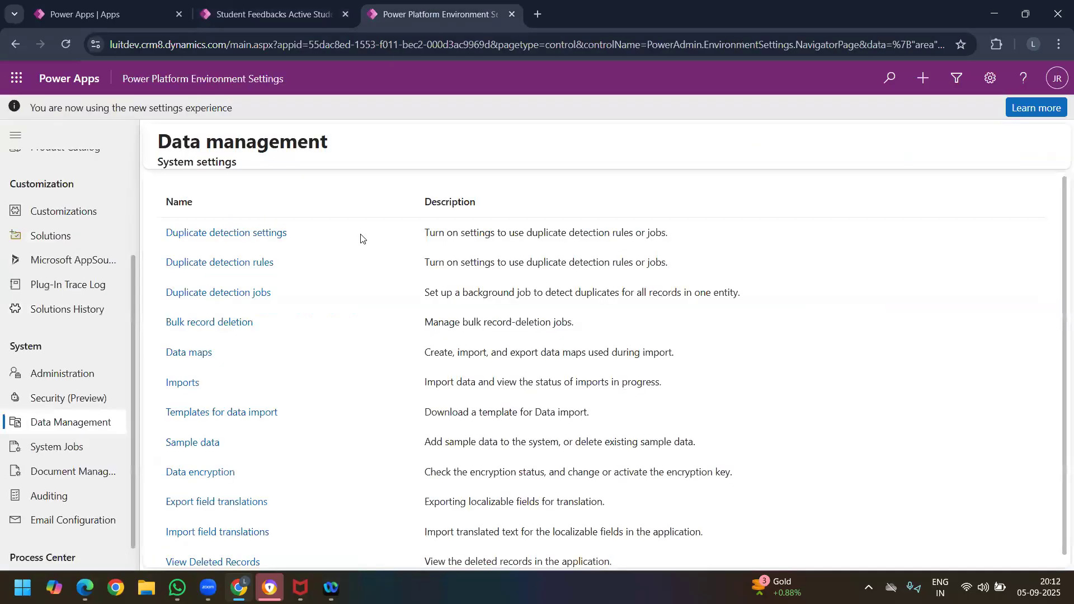
left_click(284, 239)
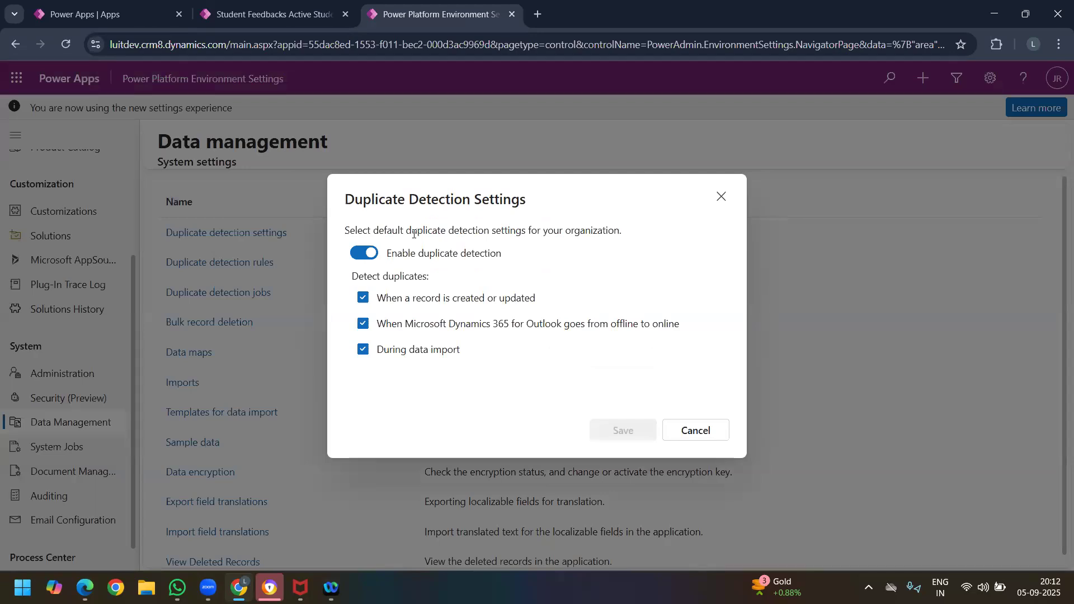
left_click_drag(412, 231, 380, 301)
left_click(522, 300)
left_click_drag(384, 351, 458, 343)
left_click(502, 358)
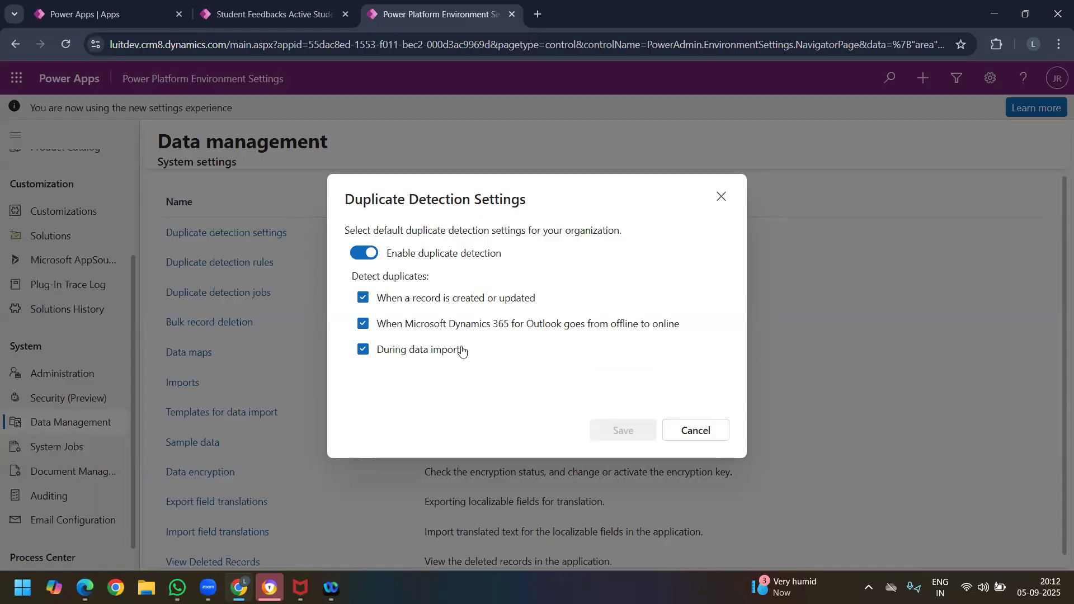
left_click(409, 329)
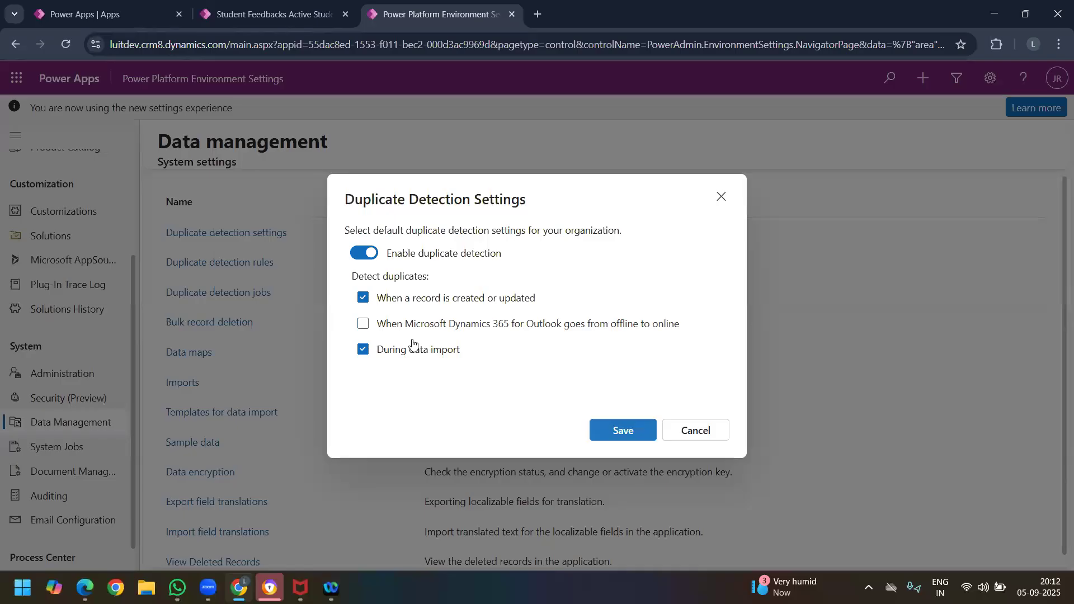
left_click(615, 429)
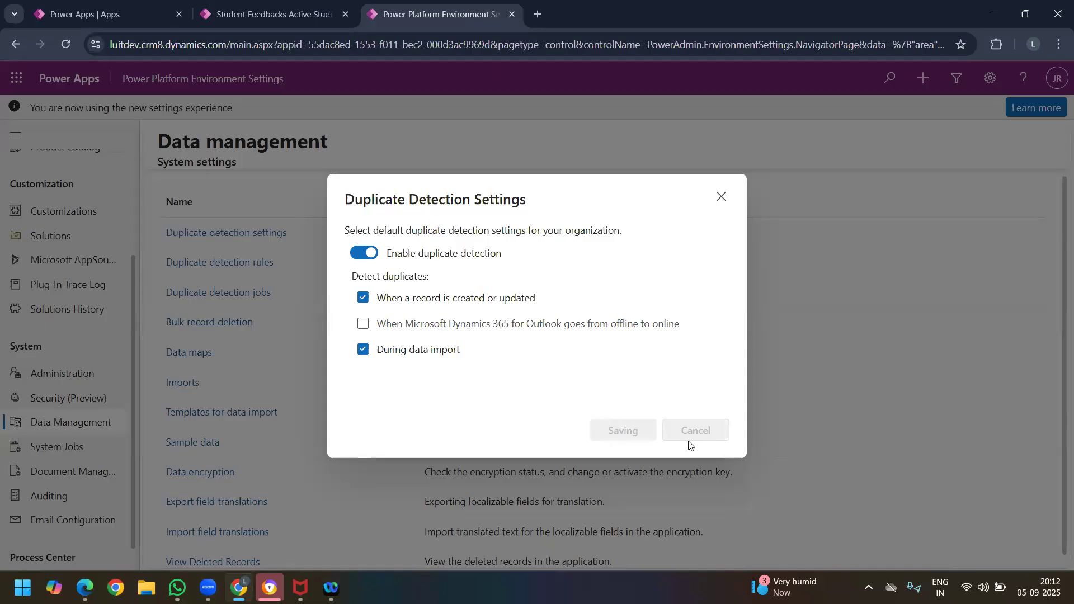
left_click(243, 15)
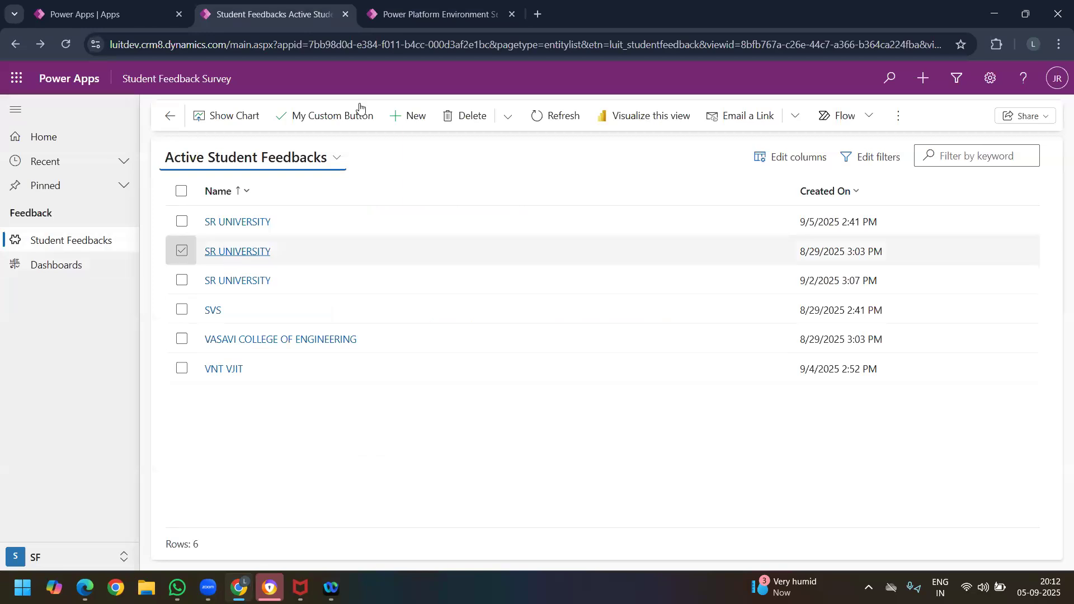
left_click(424, 21)
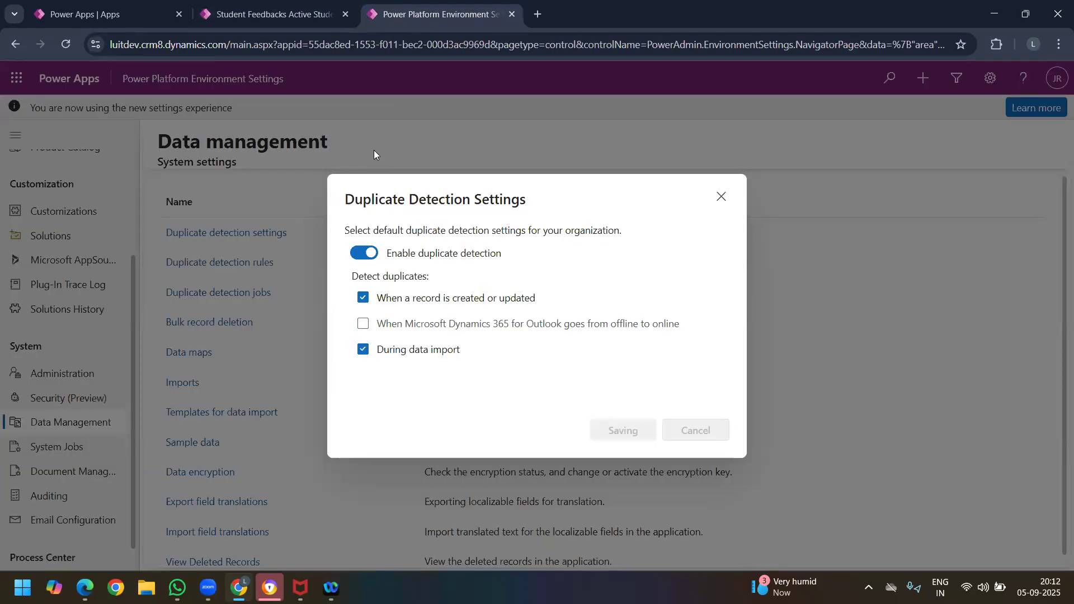
left_click(265, 19)
left_click(439, 14)
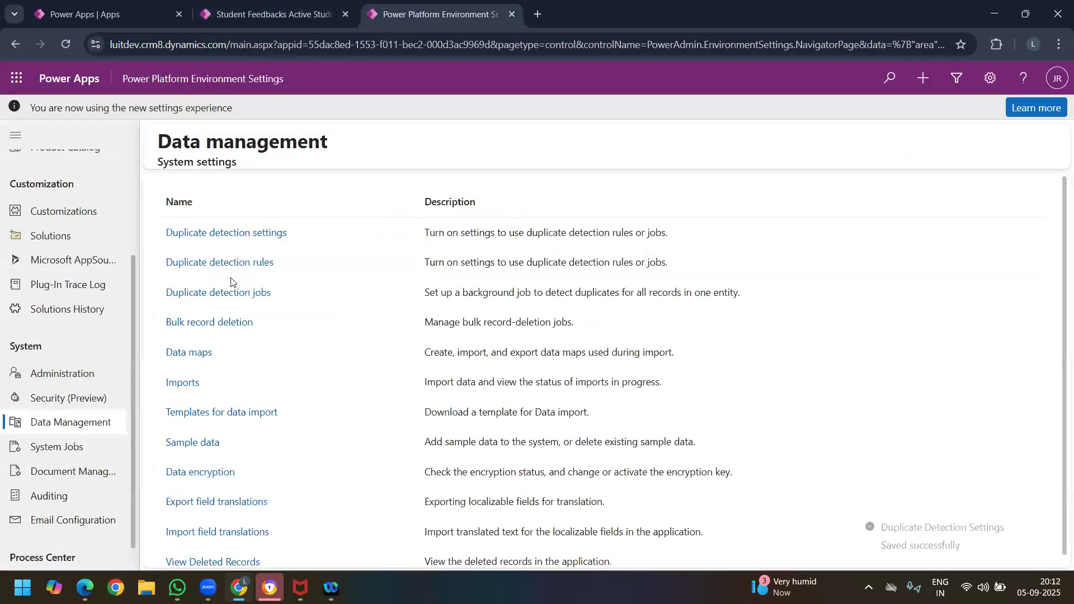
Step: Open the duplicate detection rules, review the existing Account and Contact rules, and start a new rule
left_click(224, 267)
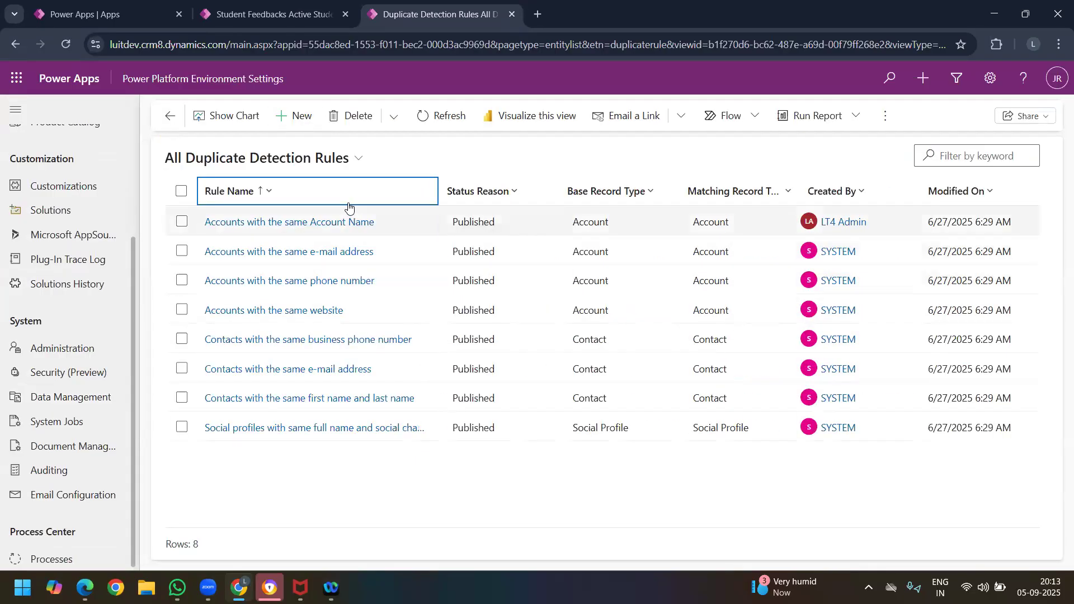
left_click(737, 223)
left_click(861, 280)
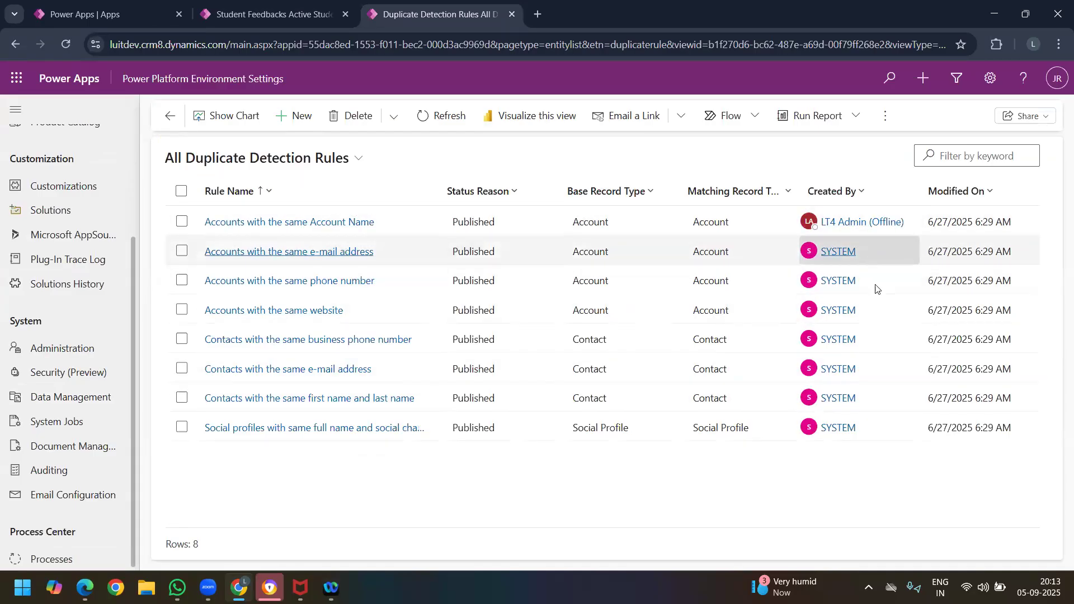
left_click(902, 223)
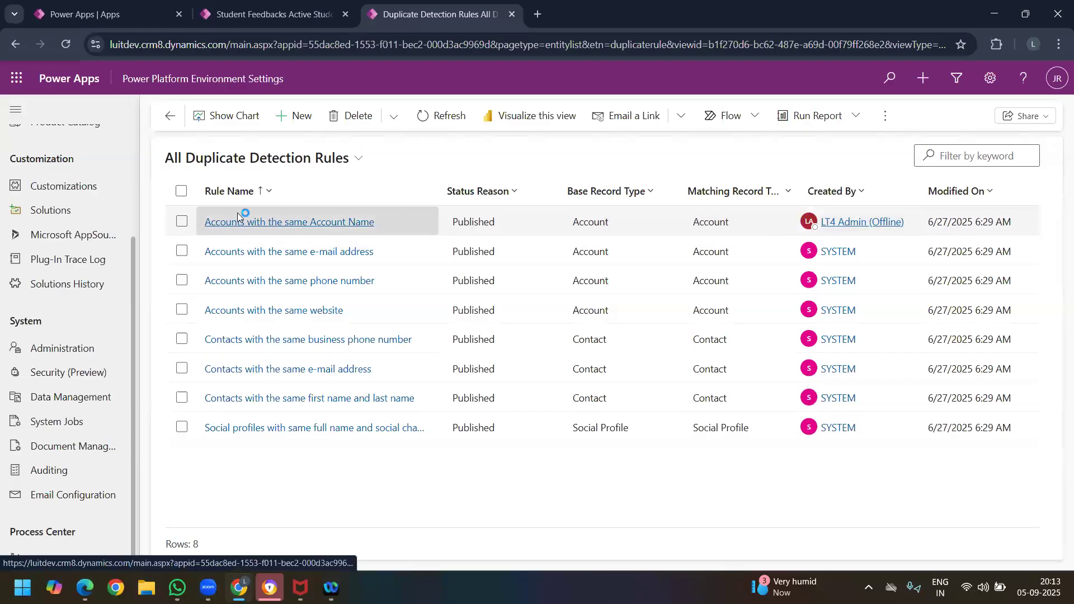
left_click(350, 222)
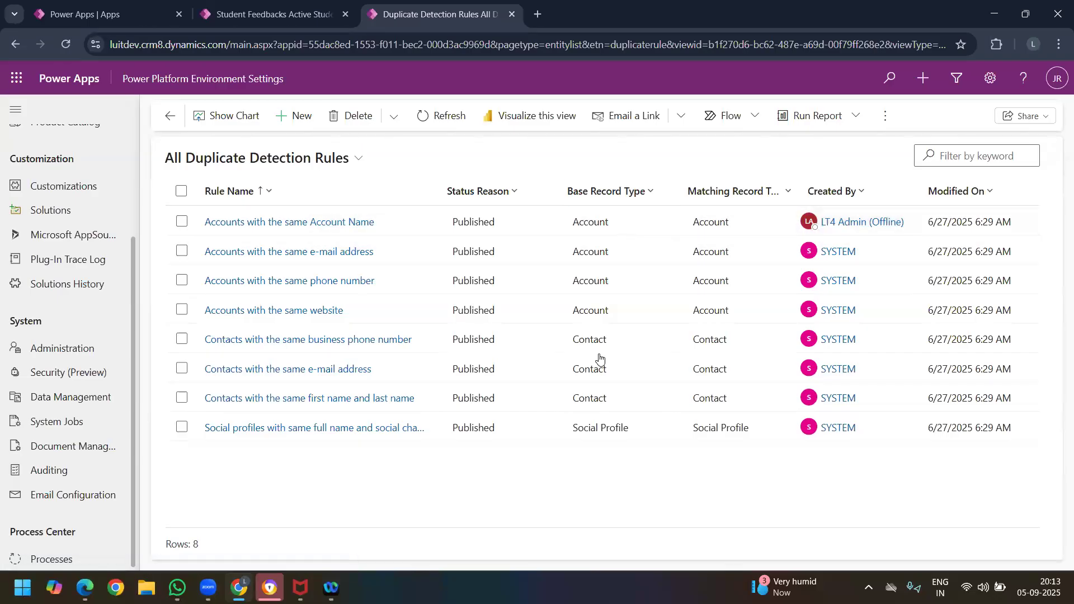
left_click(862, 255)
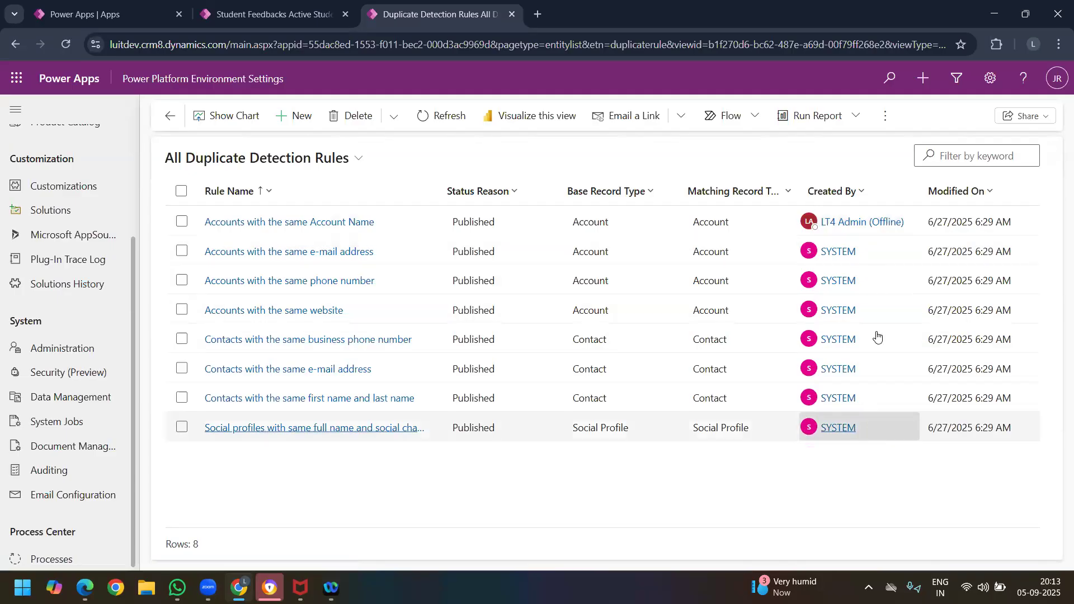
left_click(302, 117)
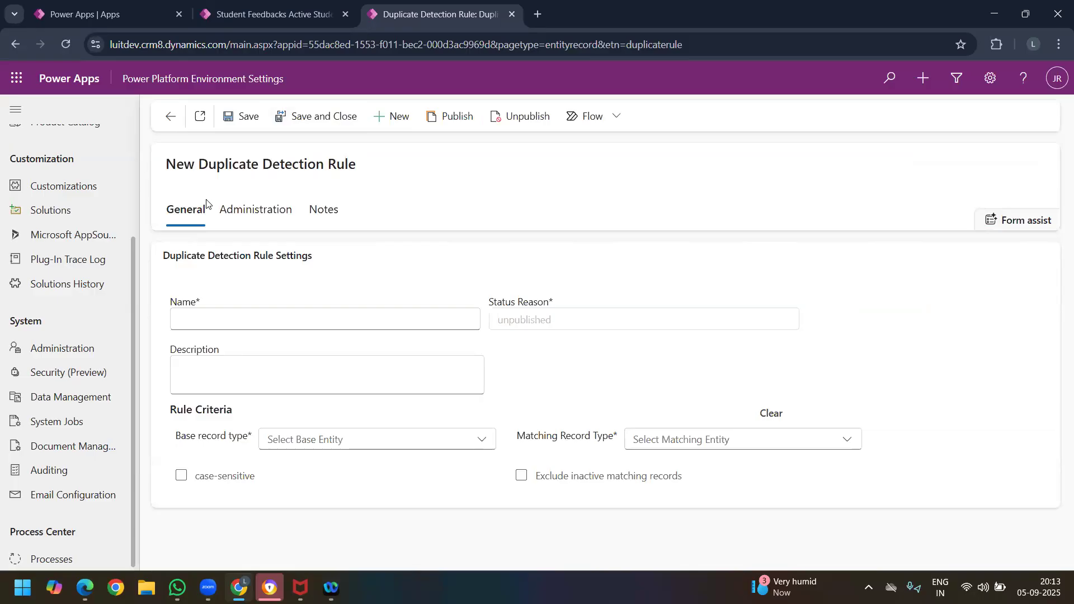
Step: Name the new duplicate detection rule College Name Check
left_click(249, 329)
left_click(289, 377)
left_click_drag(211, 324, 194, 319)
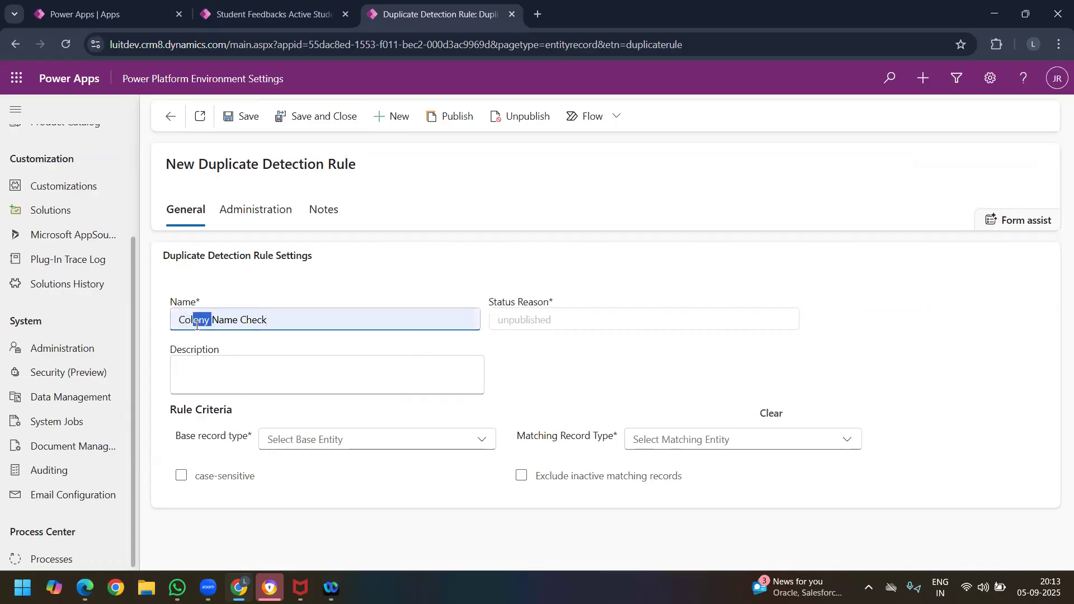
type("lege")
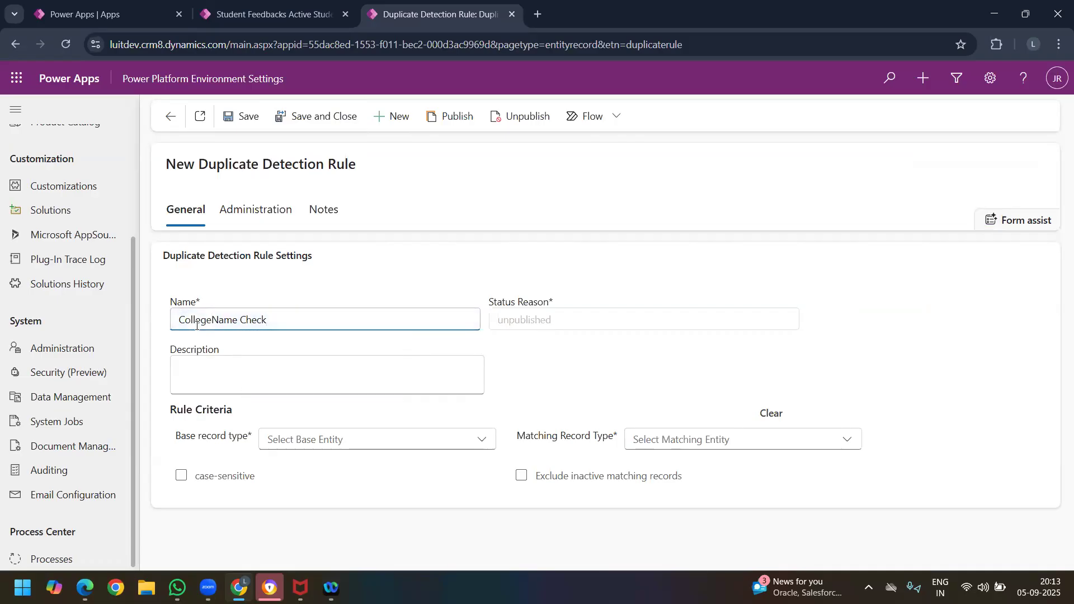
Step: Set the rule's base record type to Student Feedback
left_click(405, 446)
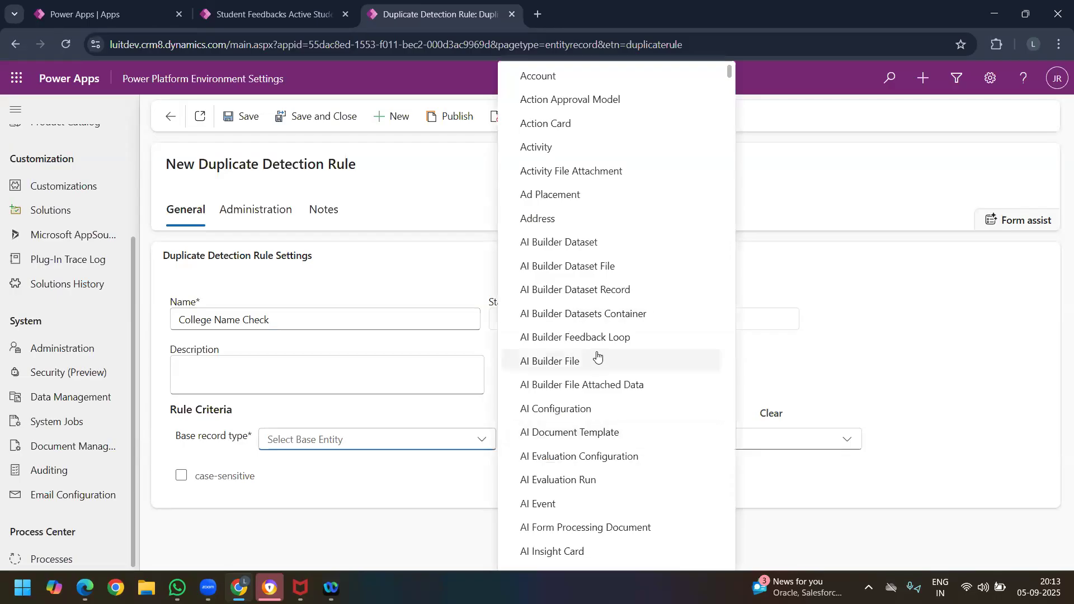
scroll(599, 358, "down", 20)
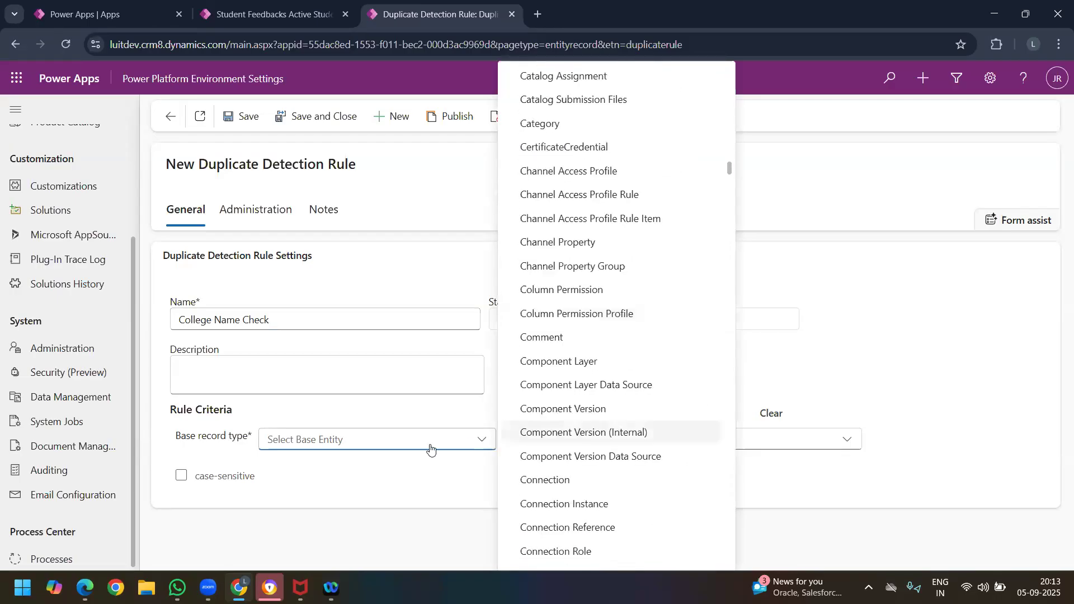
scroll(578, 419, "down", 20)
scroll(697, 296, "down", 20)
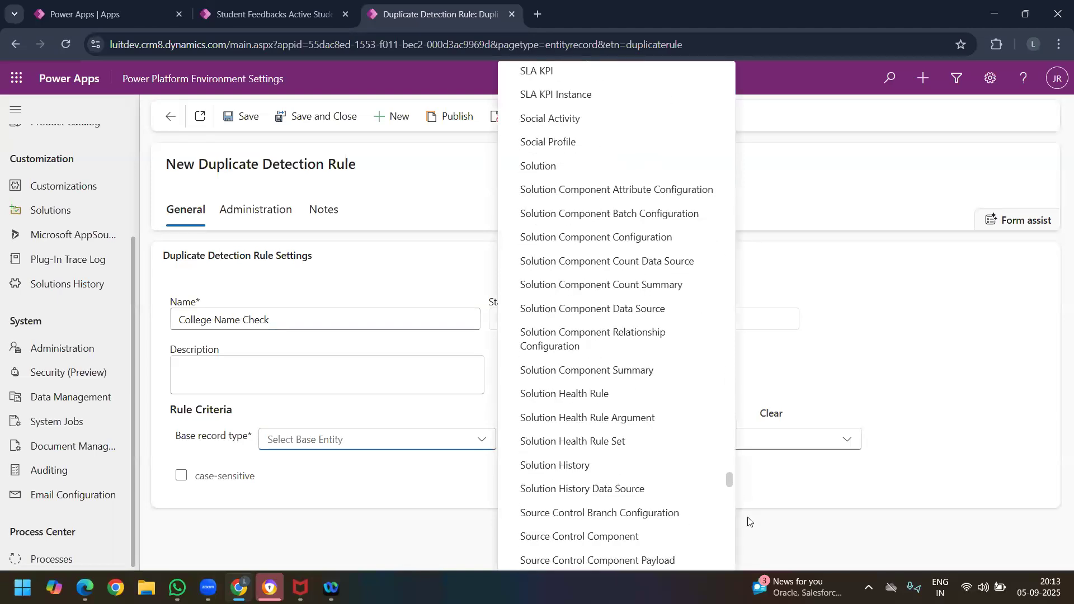
scroll(749, 521, "down", 10)
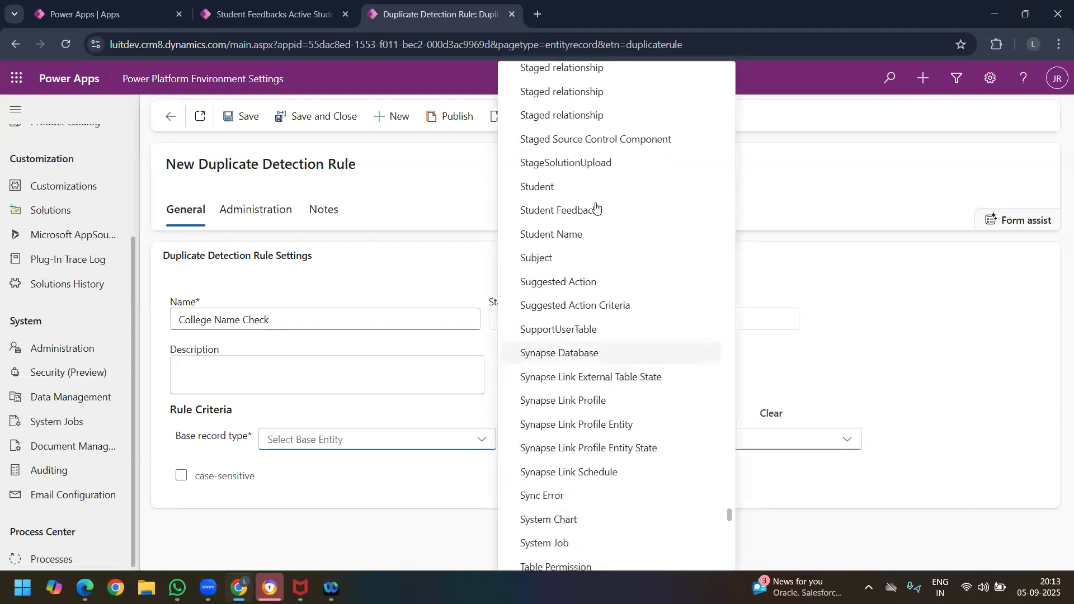
left_click(591, 217)
Step: Set the rule's matching record type to Student Feedback
left_click(705, 443)
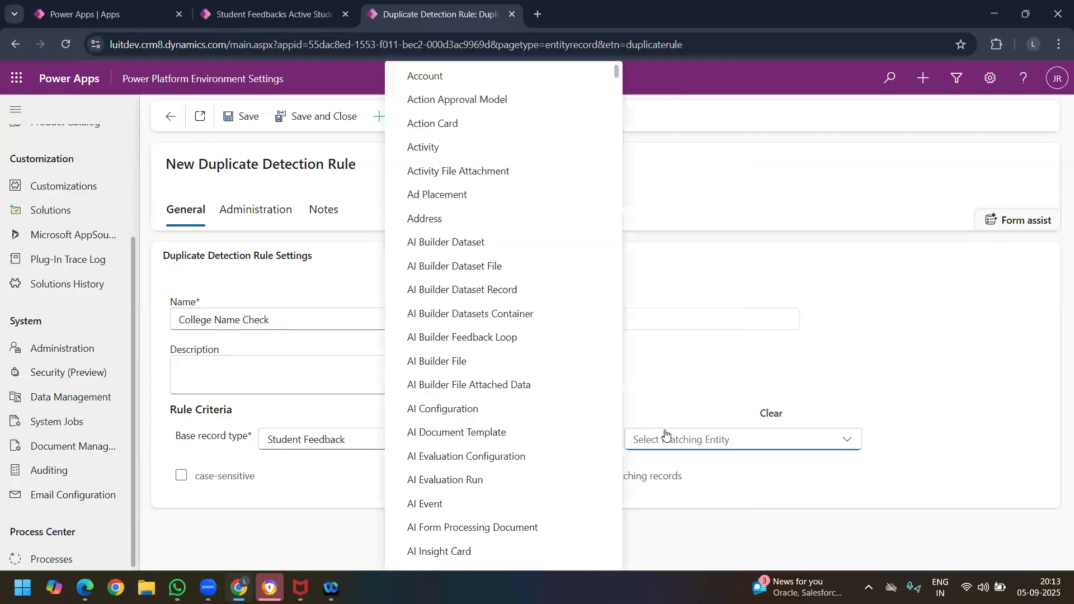
scroll(539, 431, "down", 10)
scroll(558, 411, "down", 20)
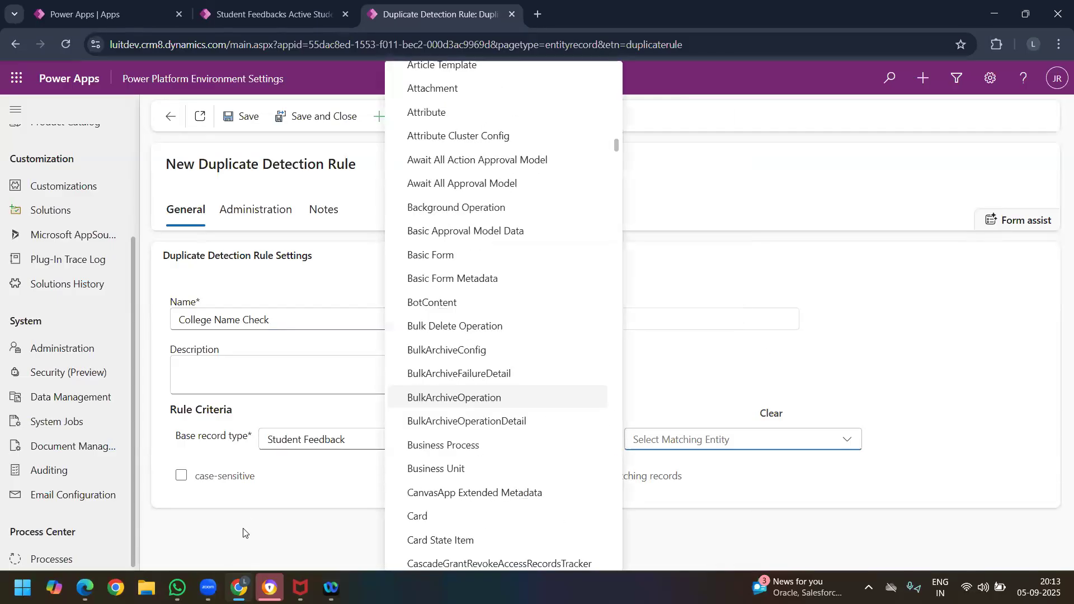
scroll(520, 392, "down", 20)
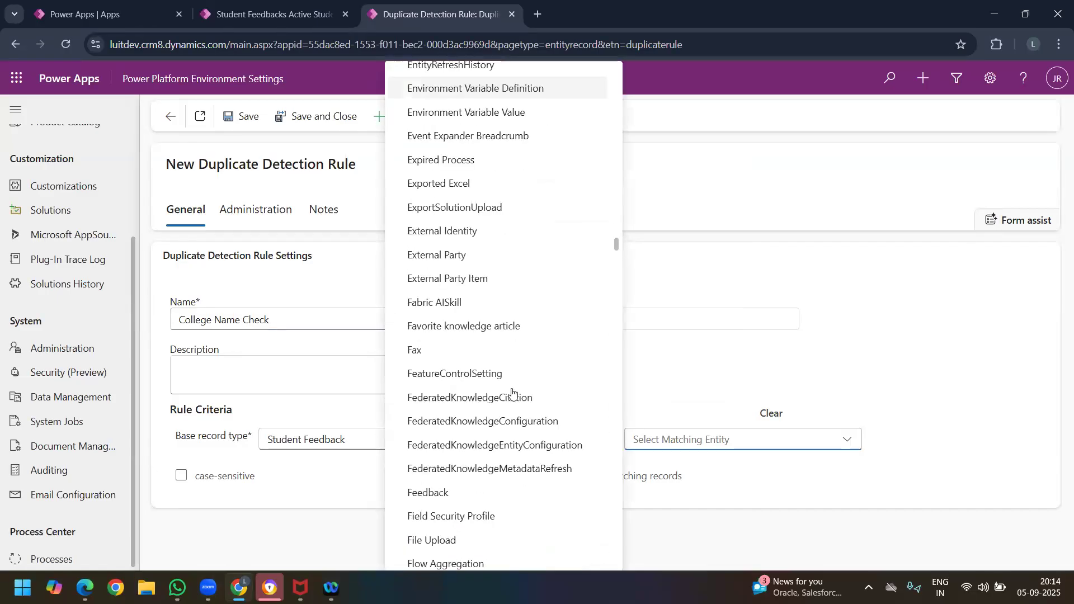
scroll(535, 387, "down", 20)
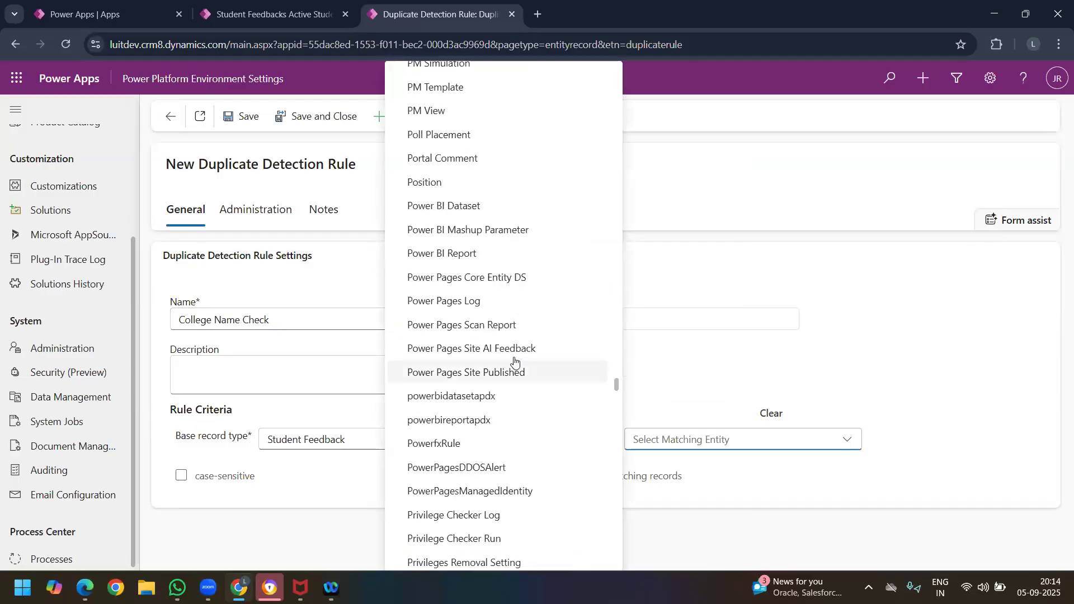
scroll(514, 383, "down", 20)
scroll(521, 380, "down", 15)
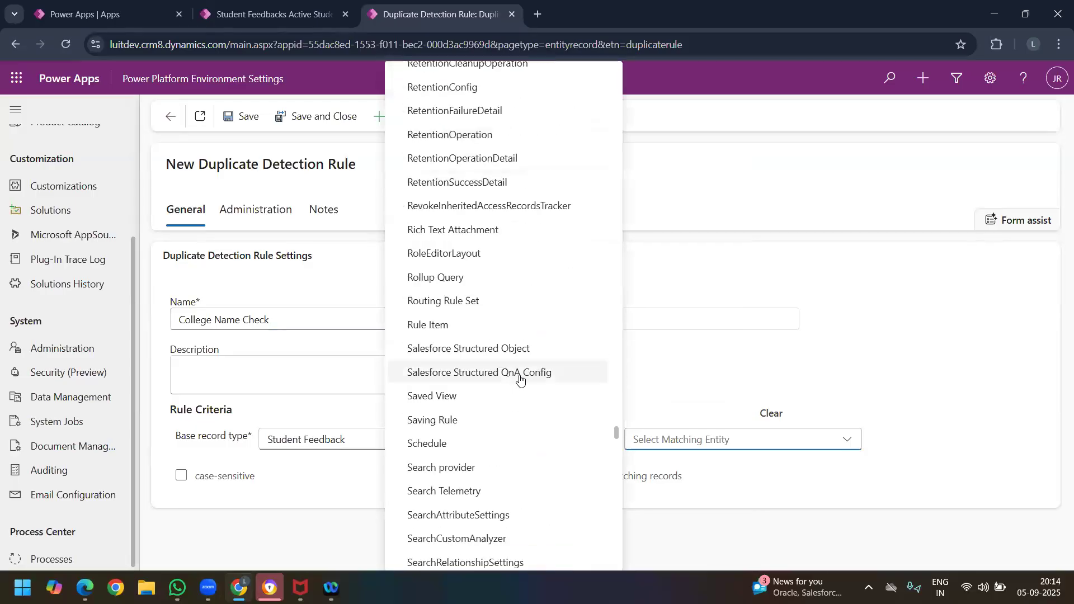
scroll(475, 406, "down", 5)
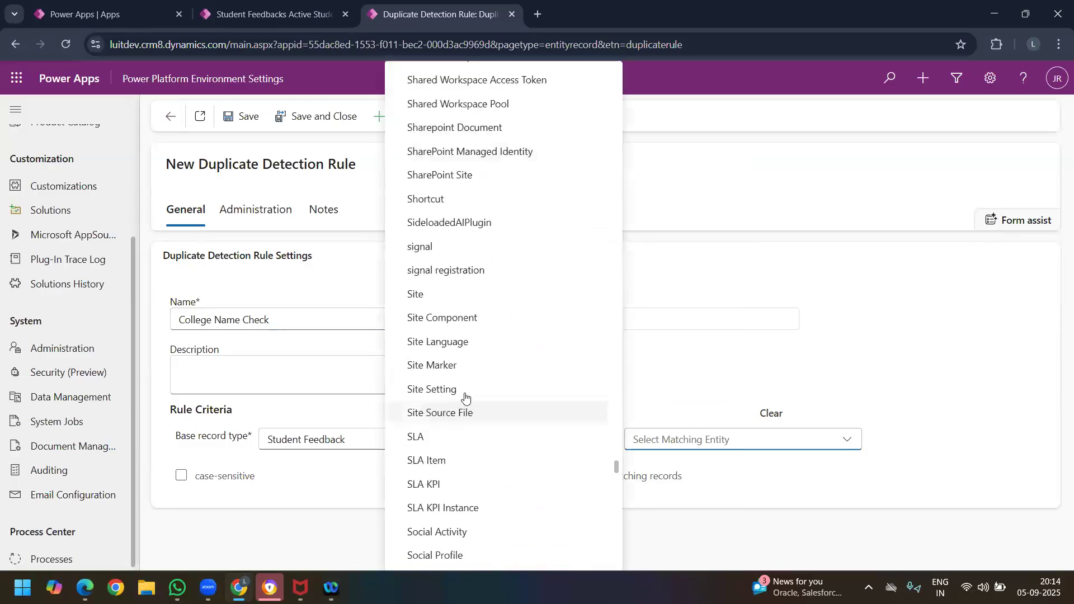
scroll(463, 429, "down", 4)
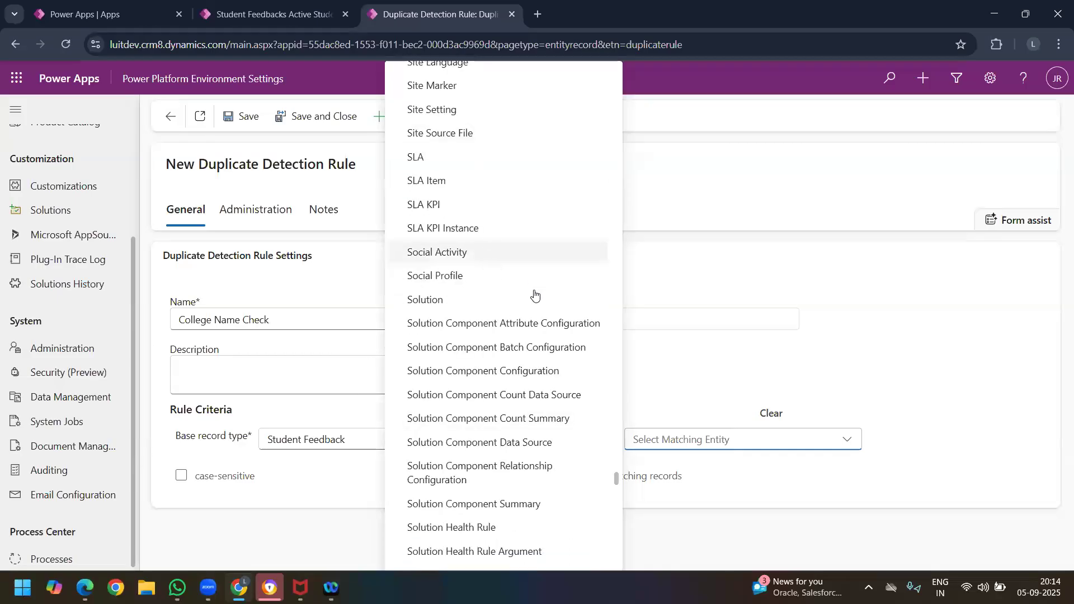
scroll(495, 274, "up", 3)
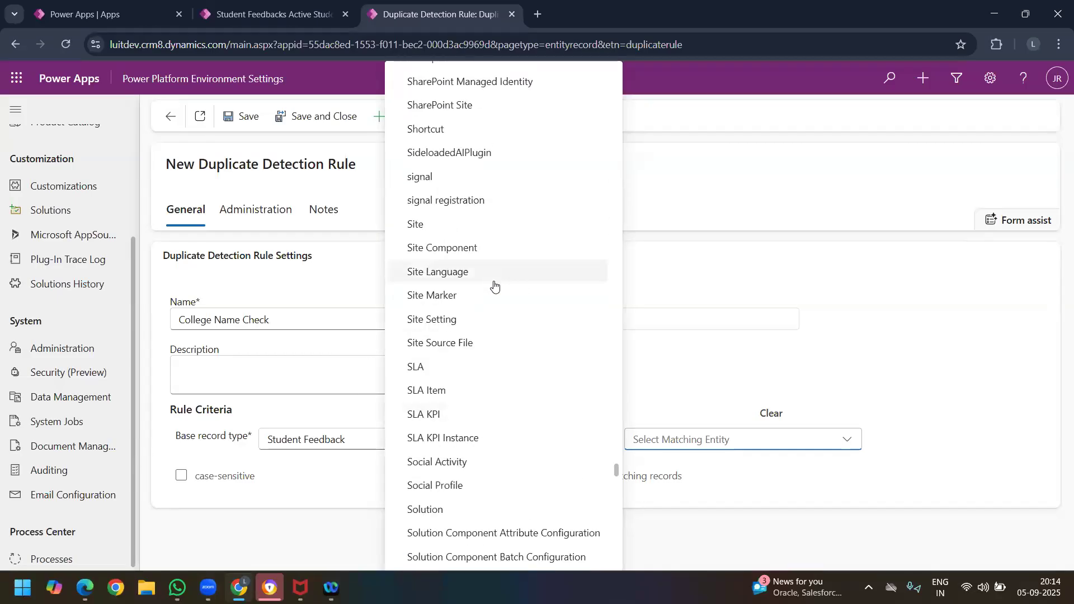
scroll(492, 285, "down", 4)
scroll(493, 285, "down", 15)
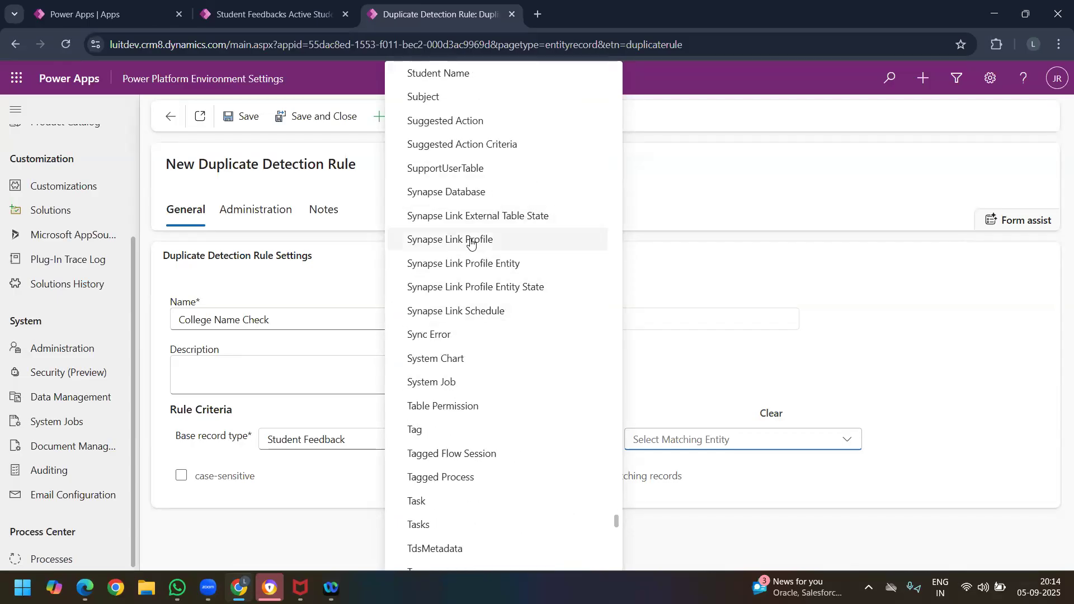
scroll(463, 123, "up", 1)
left_click(463, 120)
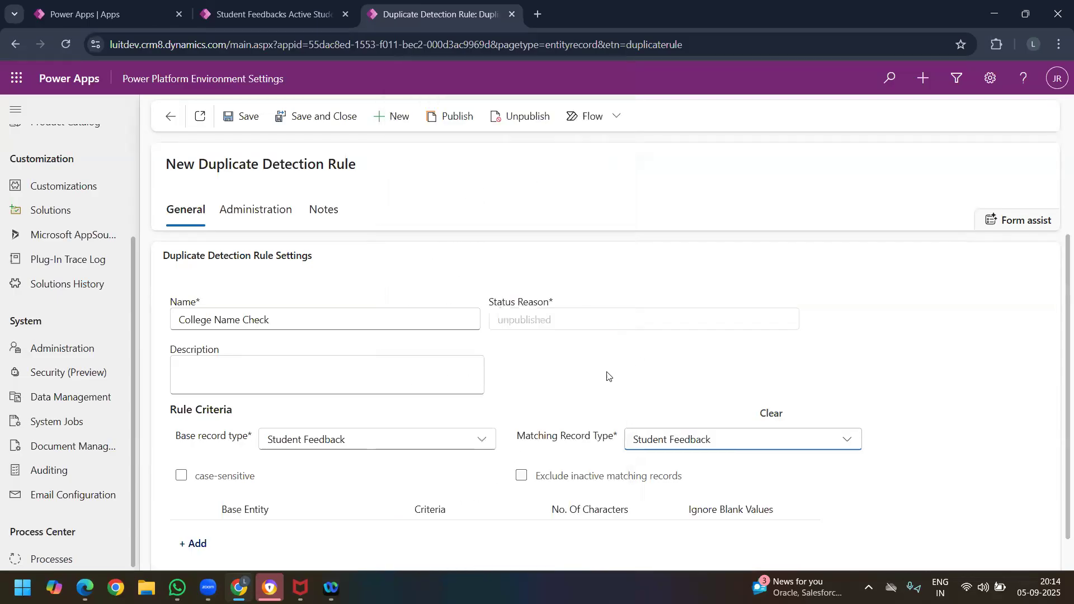
Step: Check the Active Student Feedbacks list and look through the rule's base record types for the Games Board table
scroll(544, 371, "down", 1)
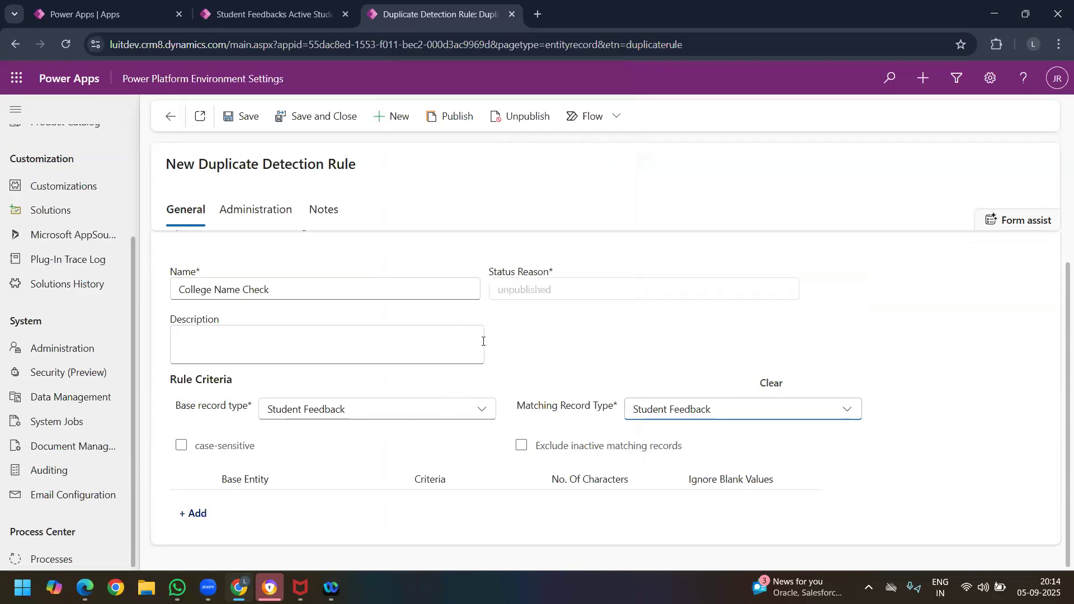
left_click(274, 14)
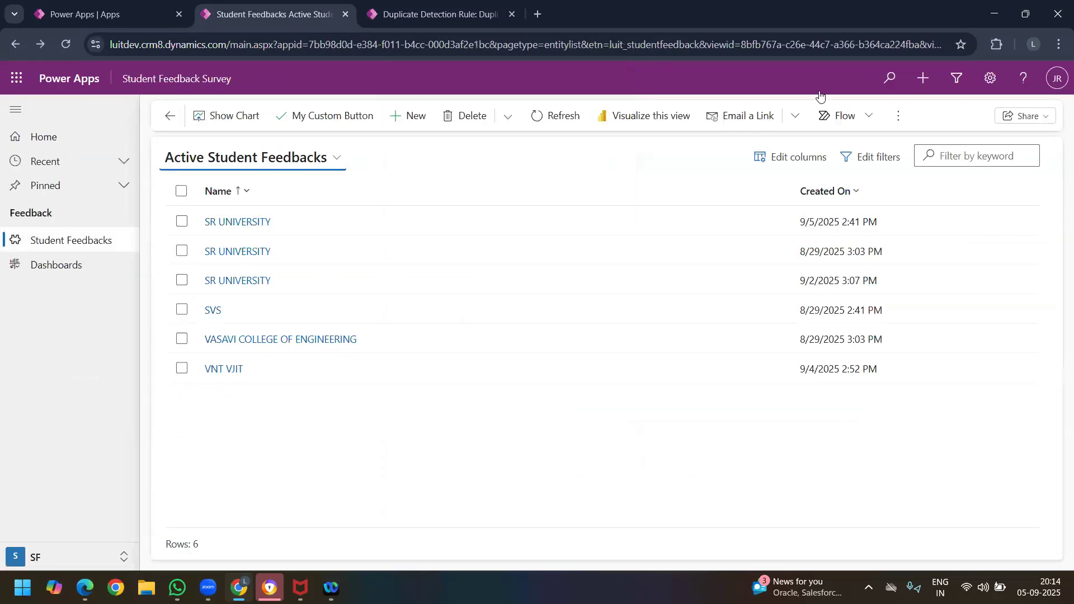
left_click(406, 16)
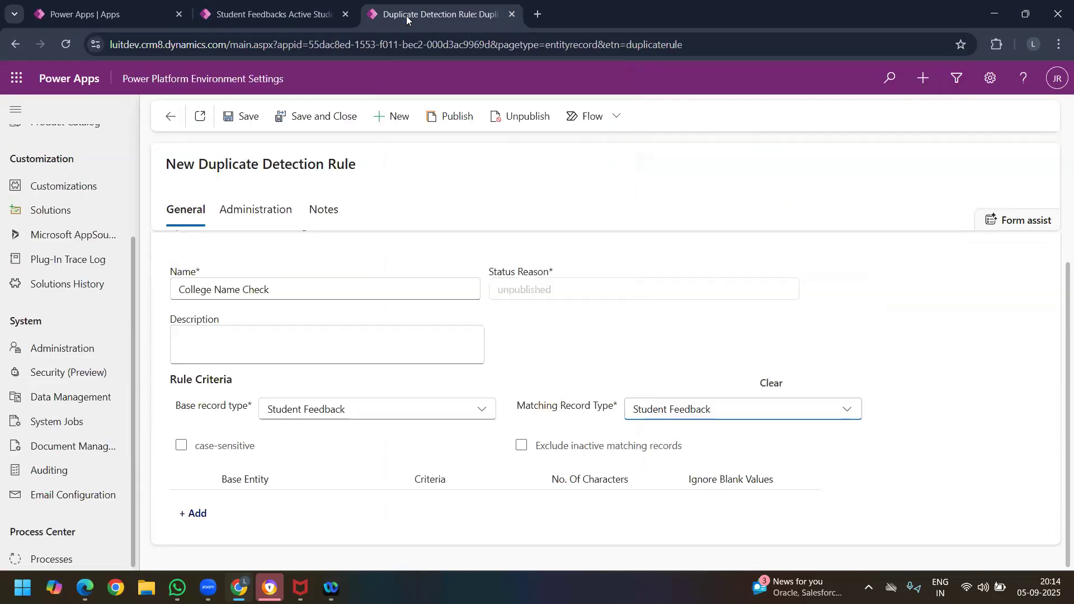
left_click(348, 414)
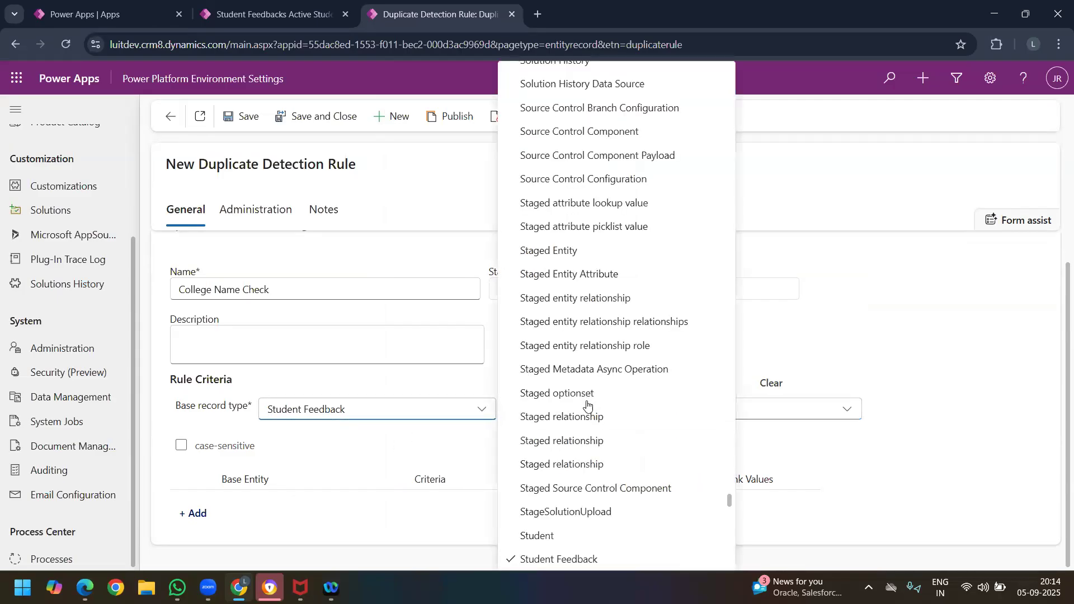
scroll(595, 422, "up", 15)
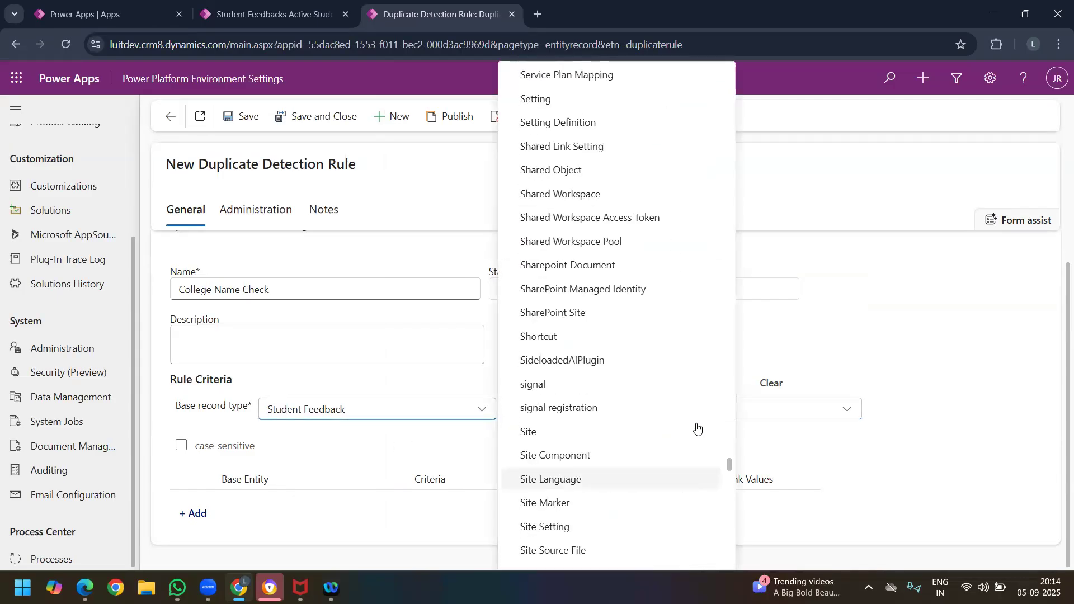
scroll(690, 424, "up", 3)
left_click_drag(730, 456, 730, 281)
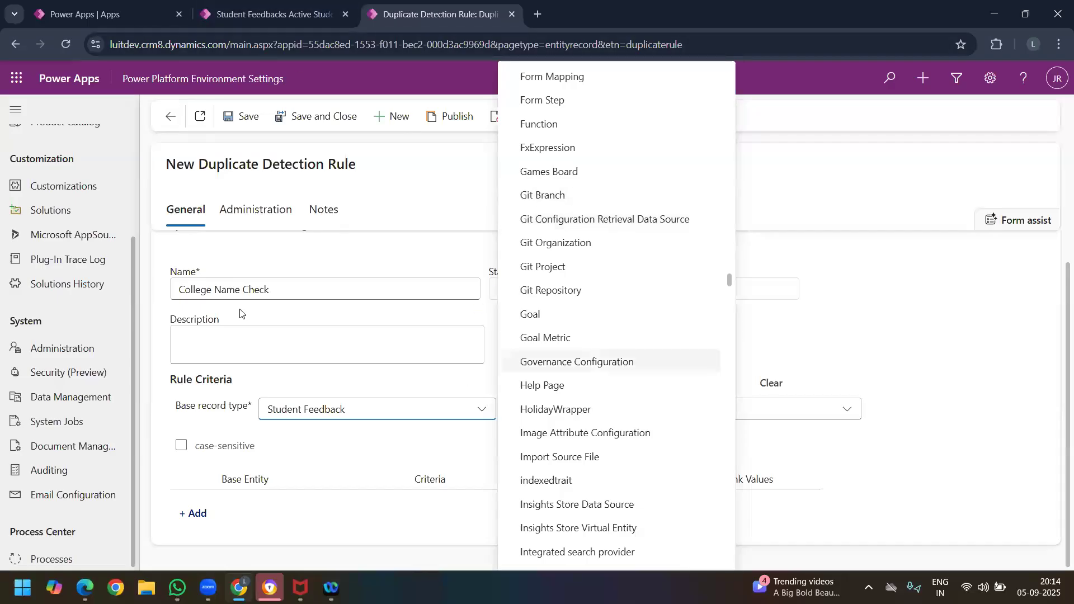
Step: From the Student Feedback Survey app, open the advanced environment settings and go to the solutions list
left_click(258, 3)
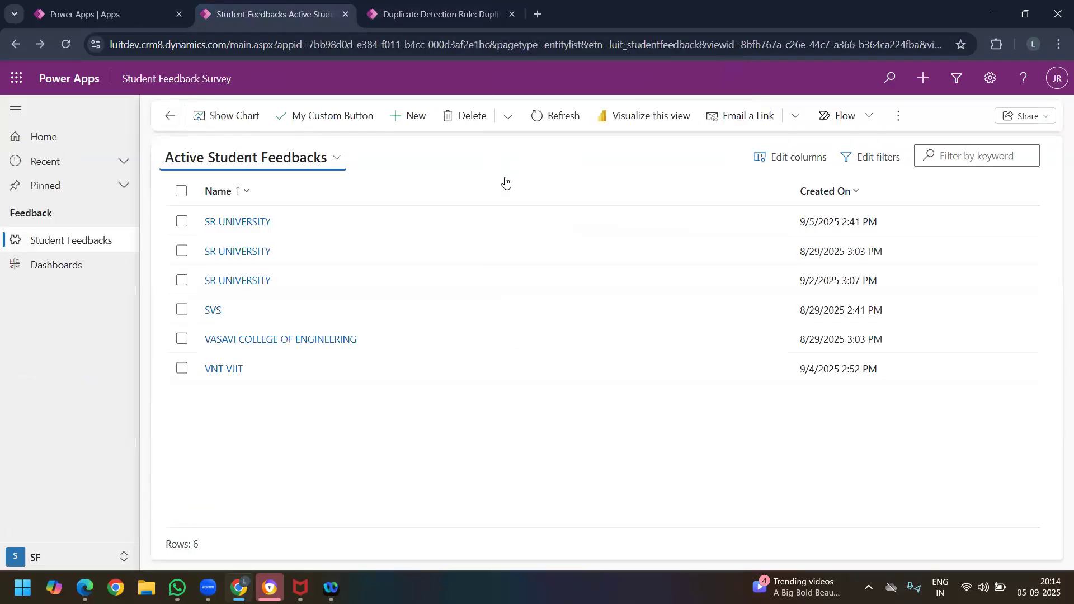
left_click(990, 80)
left_click(911, 305)
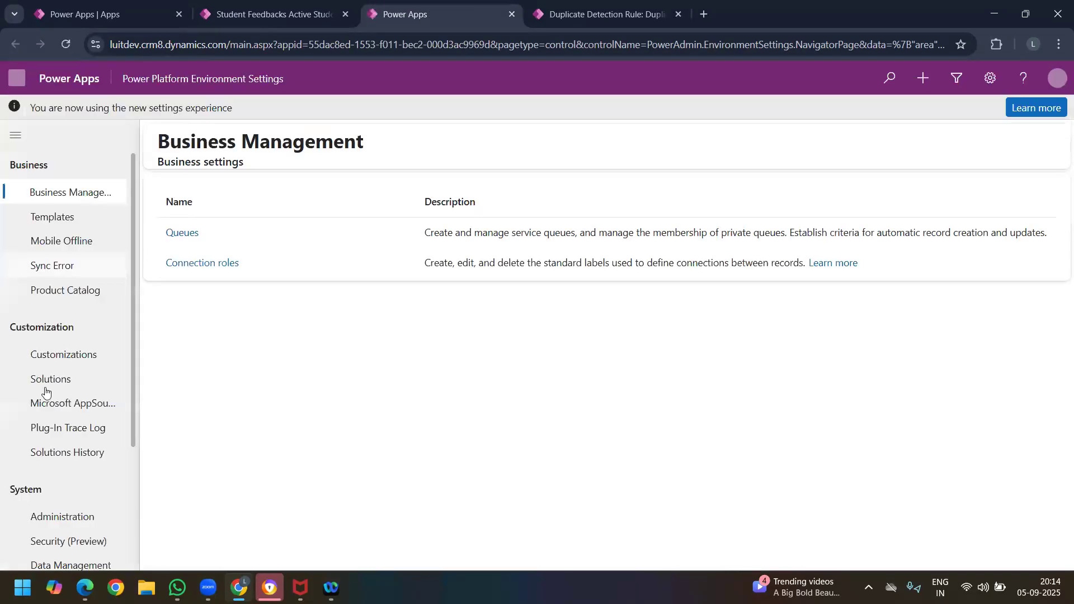
left_click(67, 379)
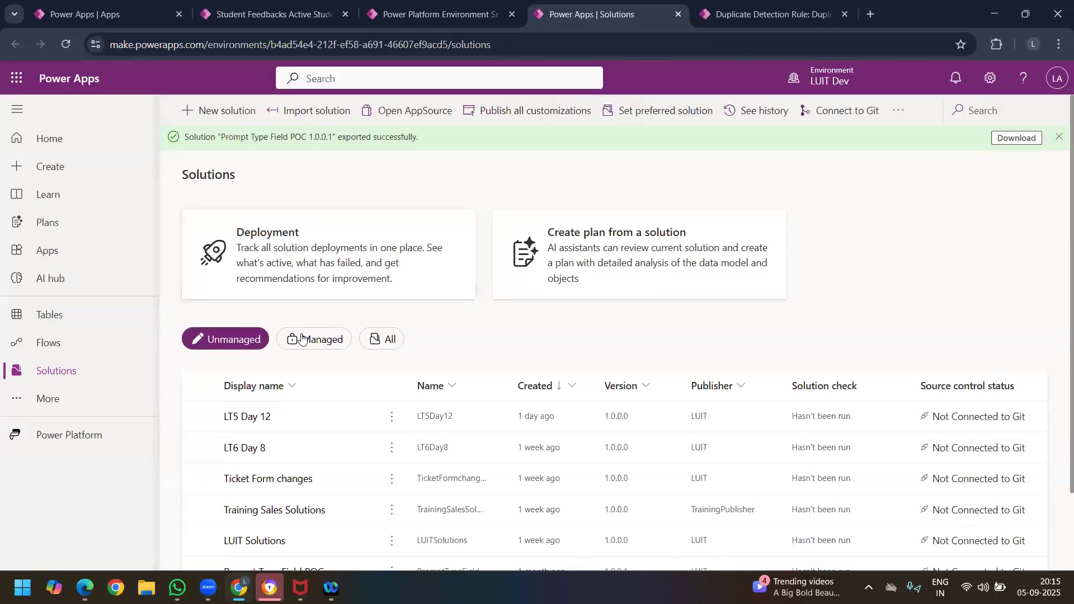
Step: Open the Games Board table in the LT6 Day 8 solution
left_click(249, 449)
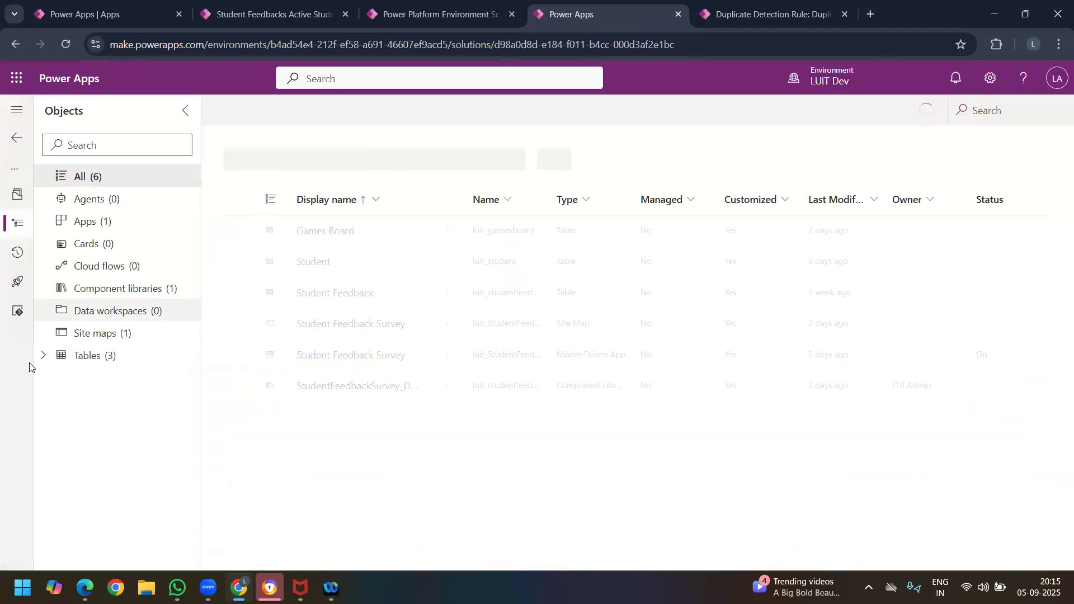
left_click(43, 355)
left_click(63, 380)
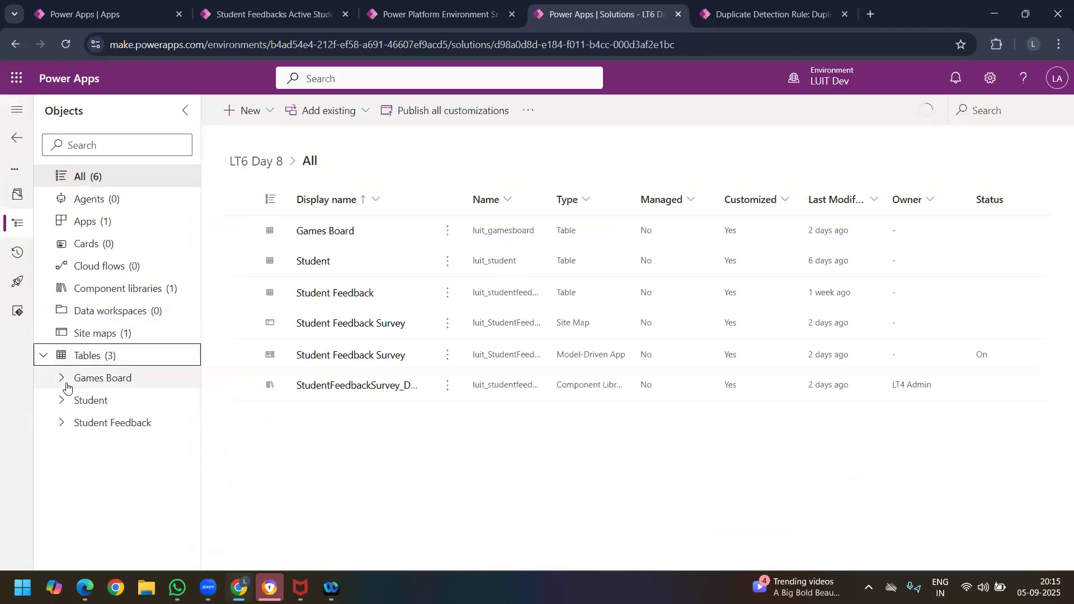
left_click(140, 386)
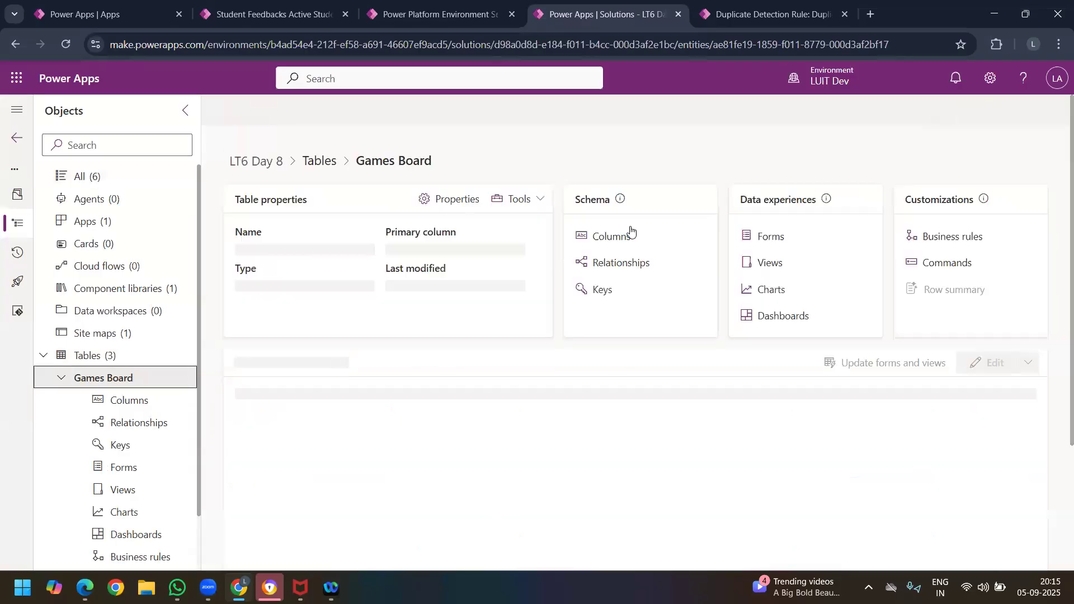
Step: In the Games Board table's advanced properties, turn off Apply duplicate detection rules and save the table
left_click(458, 199)
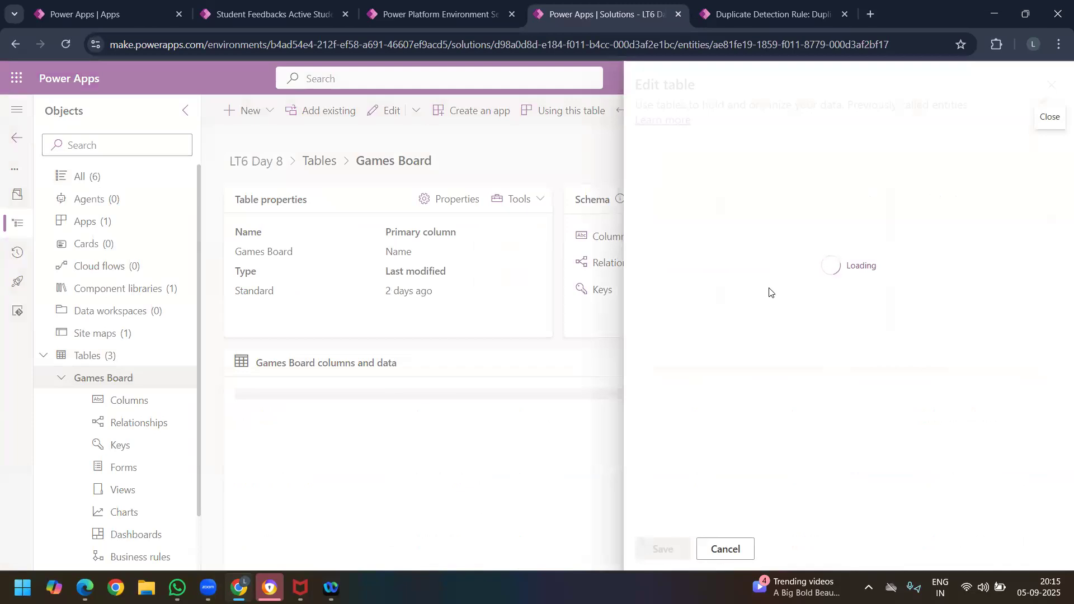
left_click(723, 388)
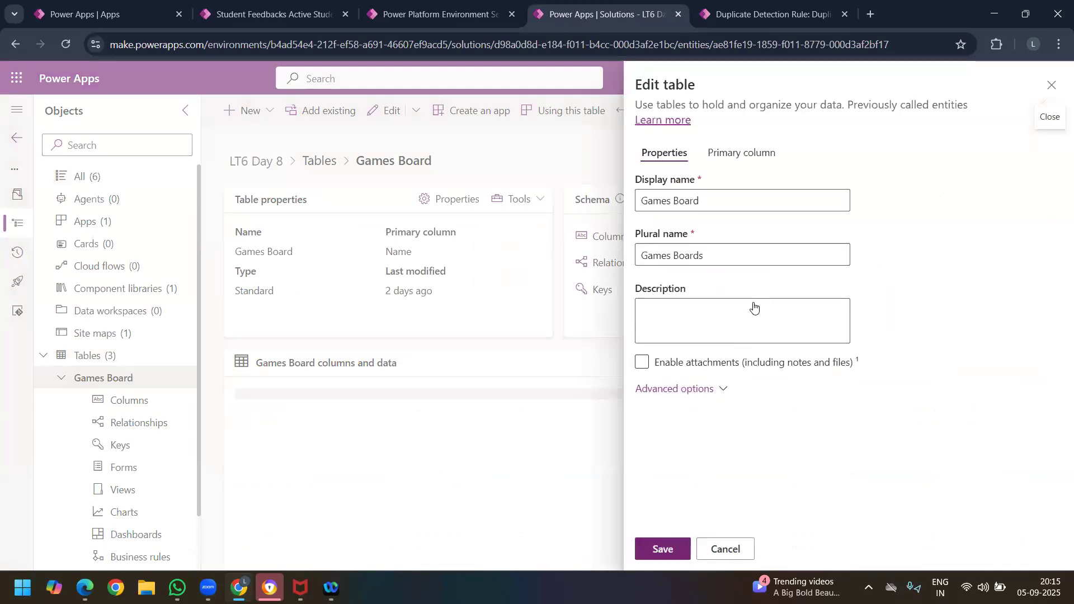
scroll(771, 341, "down", 5)
scroll(717, 210, "down", 7)
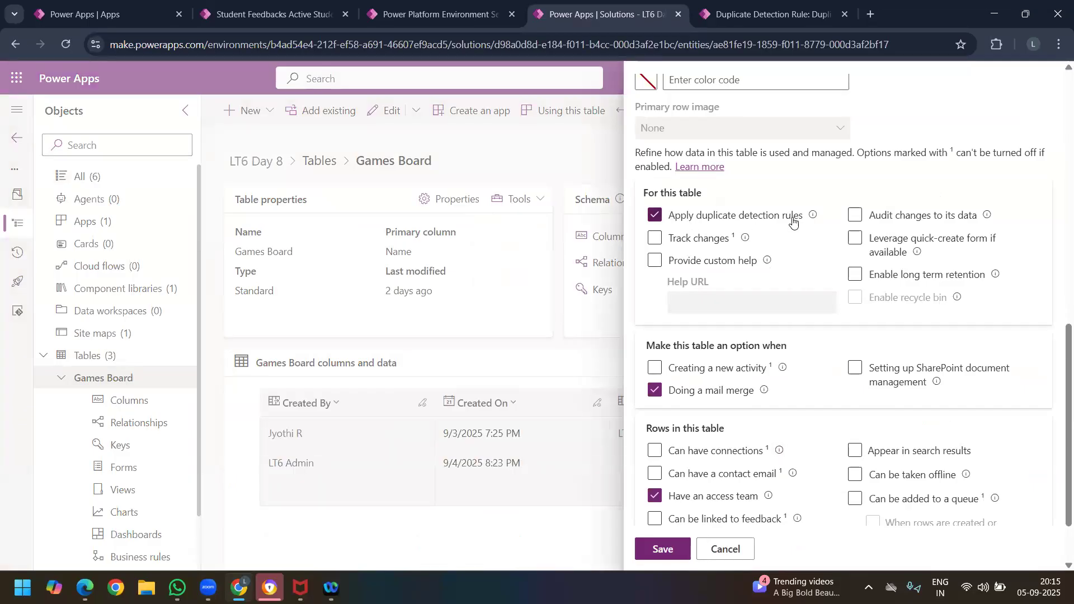
left_click(655, 217)
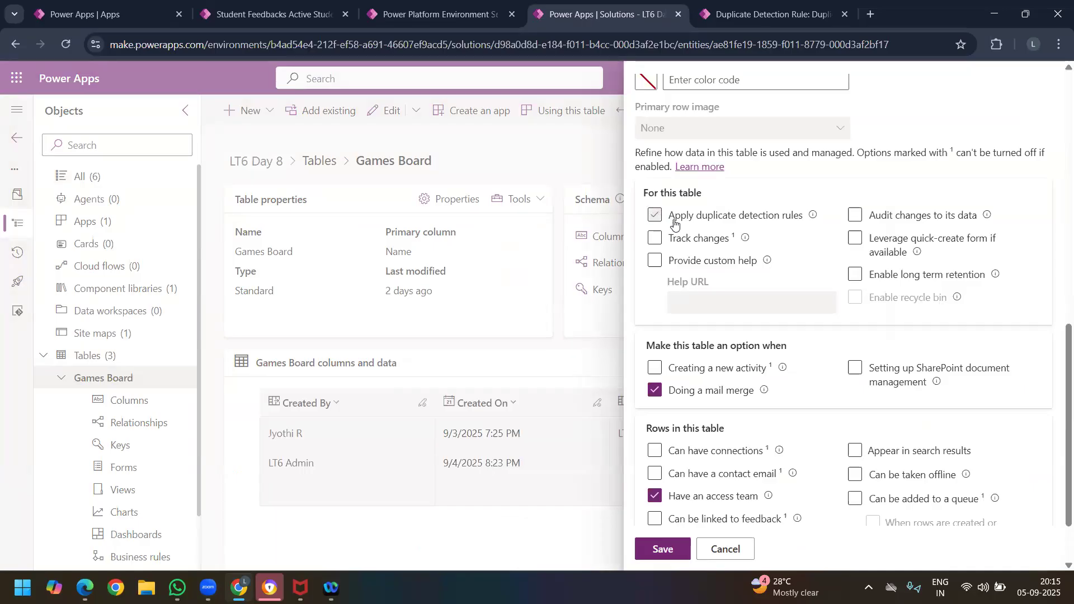
left_click(677, 549)
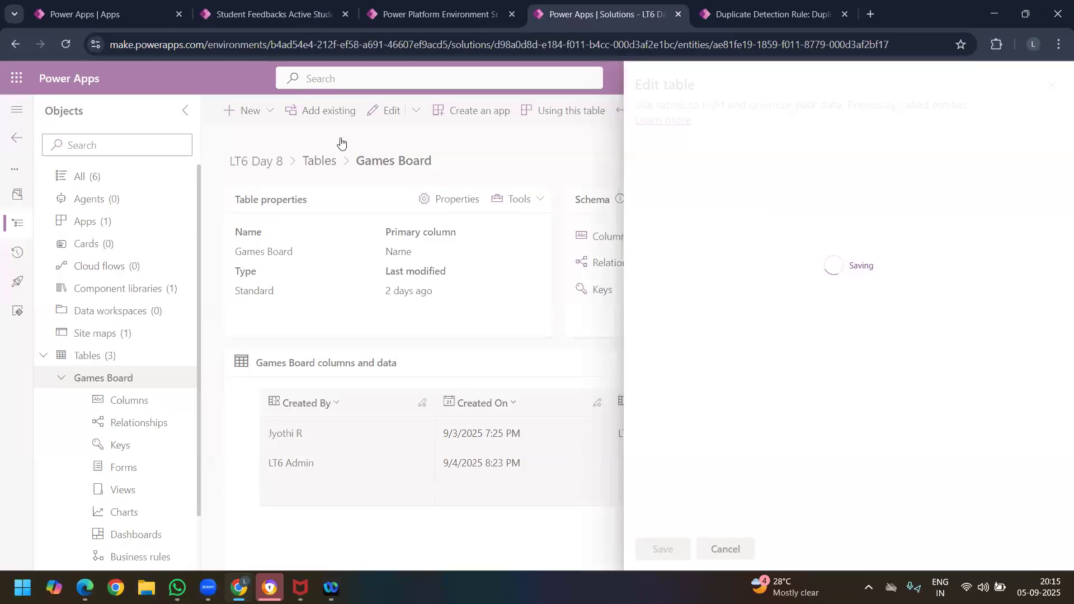
Step: Check the available matching record types in the College Name Check rule, and return to the Games Board table
left_click(442, 13)
left_click(567, 12)
left_click(728, 15)
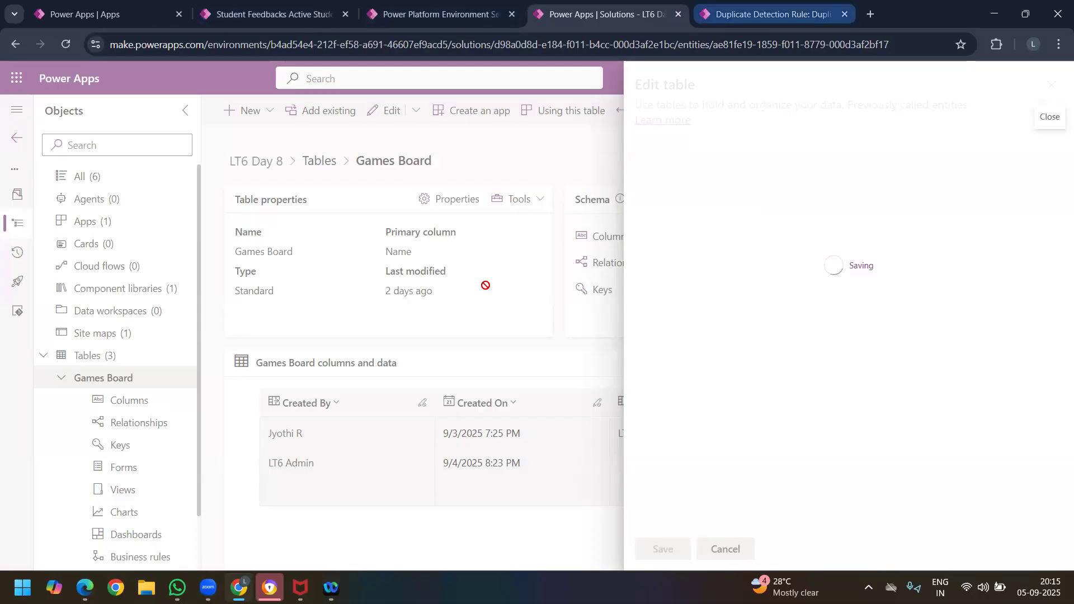
left_click(734, 408)
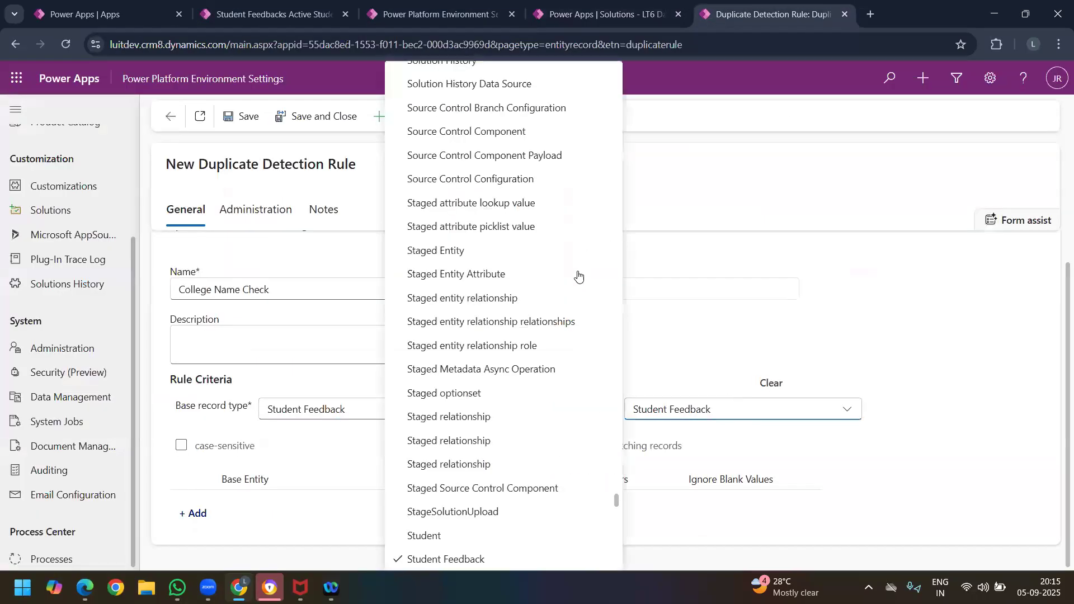
left_click(572, 15)
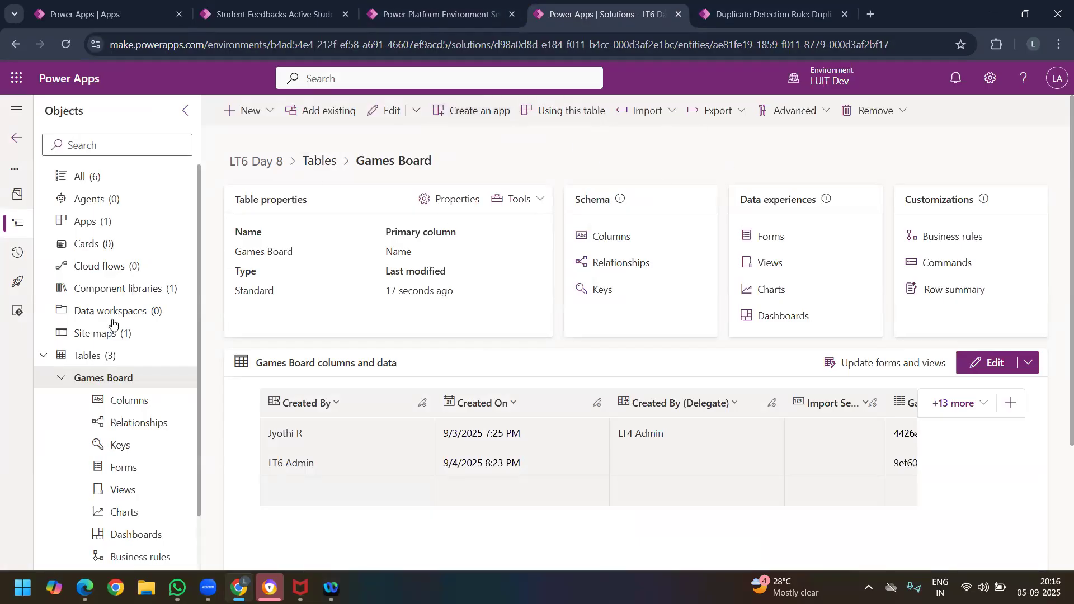
Step: Publish all customizations from the LT6 Day 8 solution, and reload the new duplicate detection rule form
left_click(120, 181)
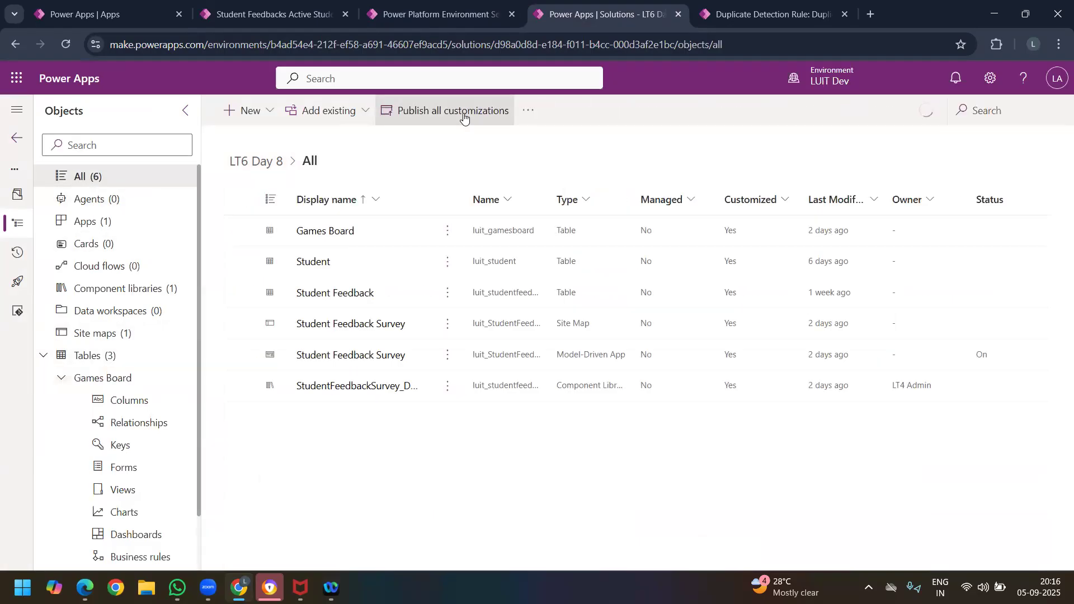
left_click(463, 116)
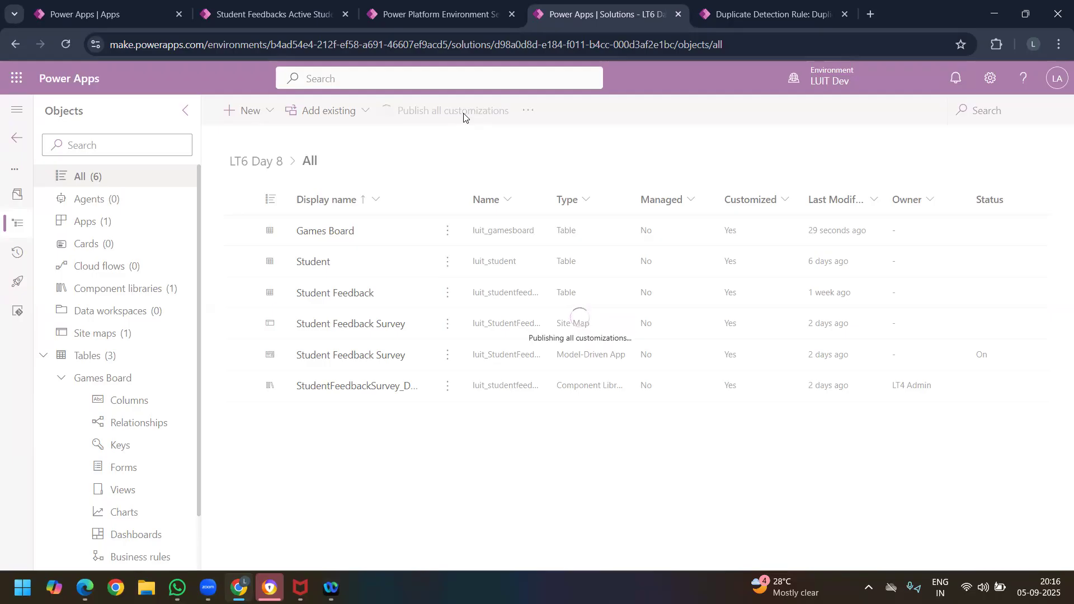
left_click(762, 16)
left_click(64, 39)
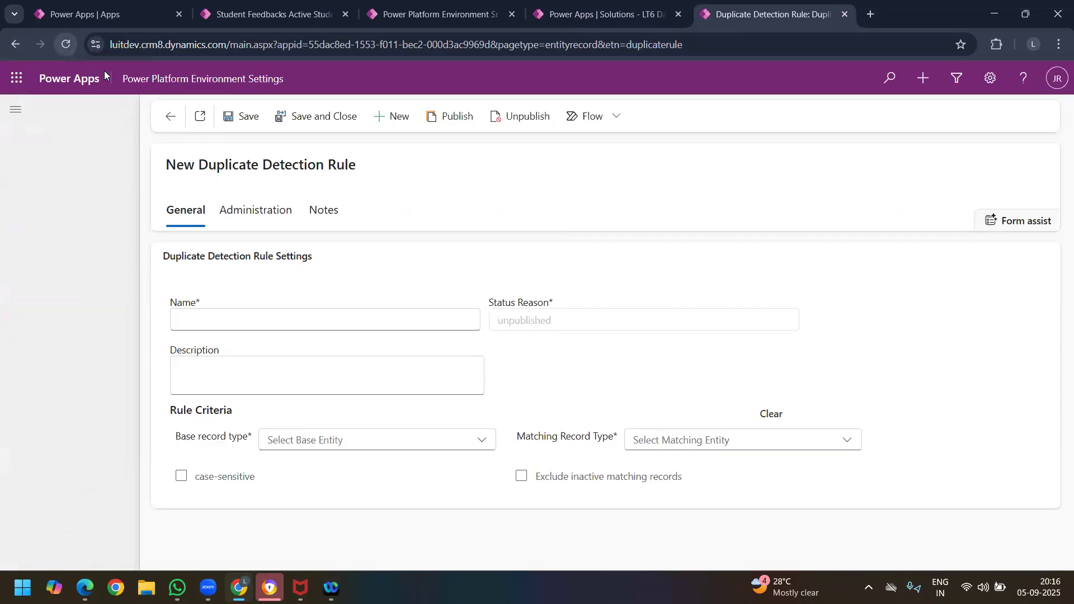
key("F5")
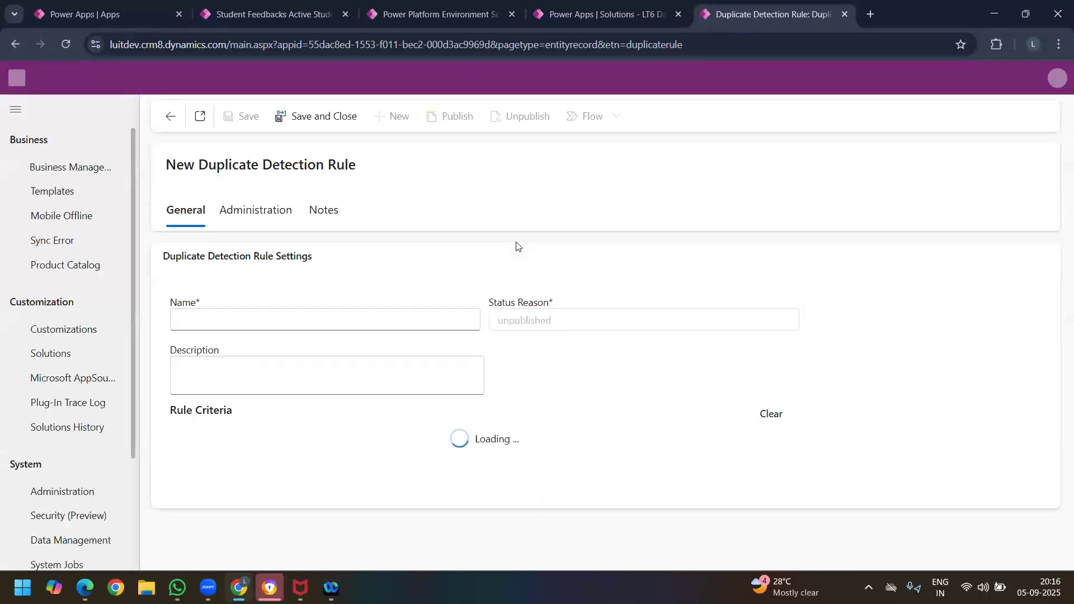
Step: Name the new duplicate detection rule College Name Check and enter the same text as its description
left_click(286, 319)
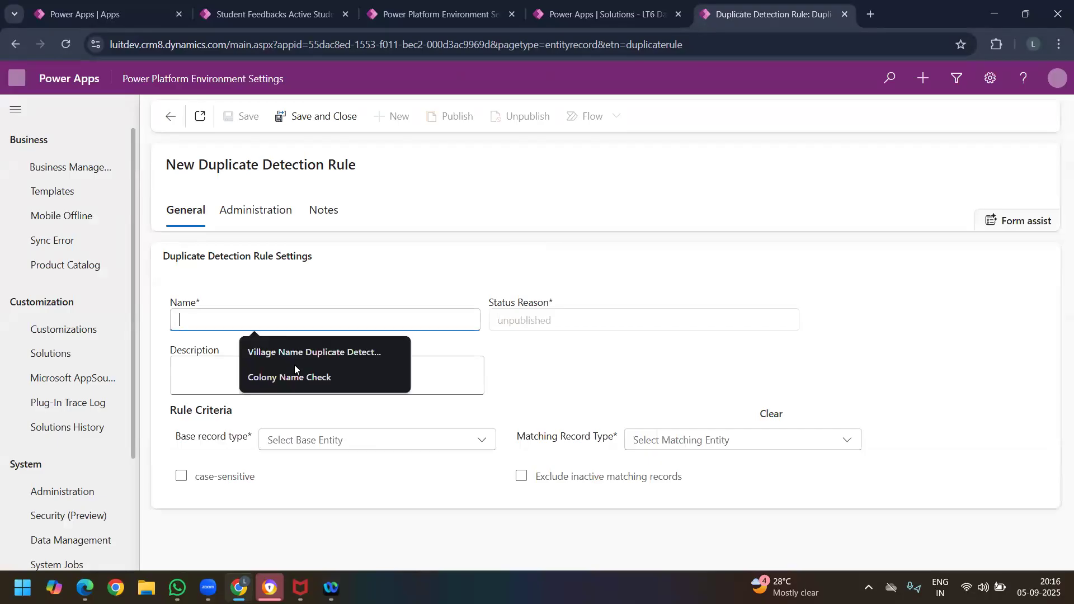
left_click(291, 376)
left_click_drag(211, 323, 198, 324)
key("BackSpace")
key("BackSpace")
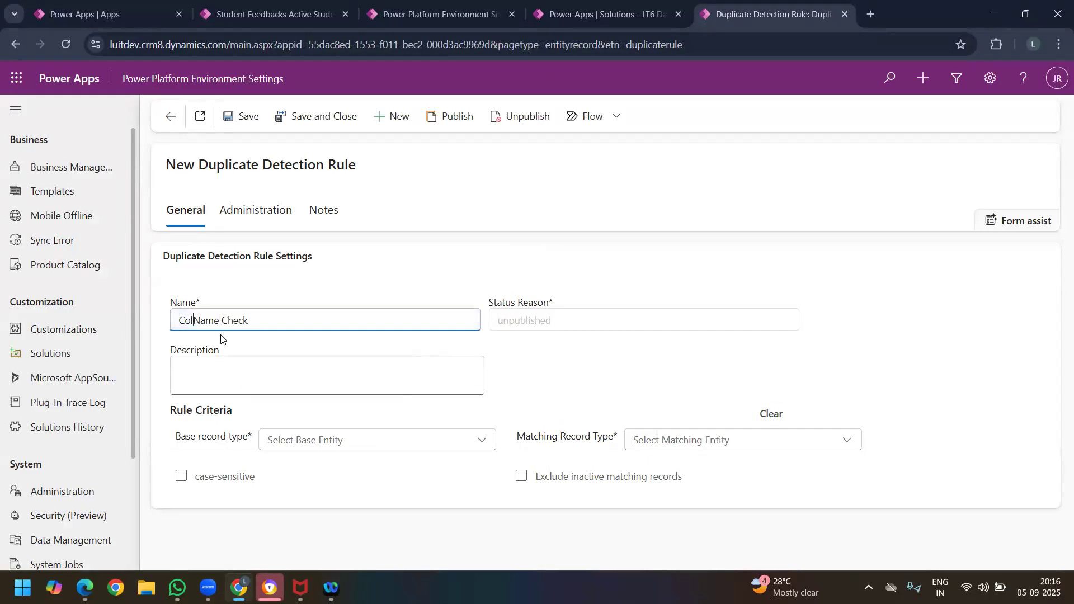
type("legf")
key("BackSpace")
type("e")
key("End")
key("ctrl+shift+Left")
key("ctrl+shift+Left")
key("ctrl+shift+Left")
key("ctrl+c")
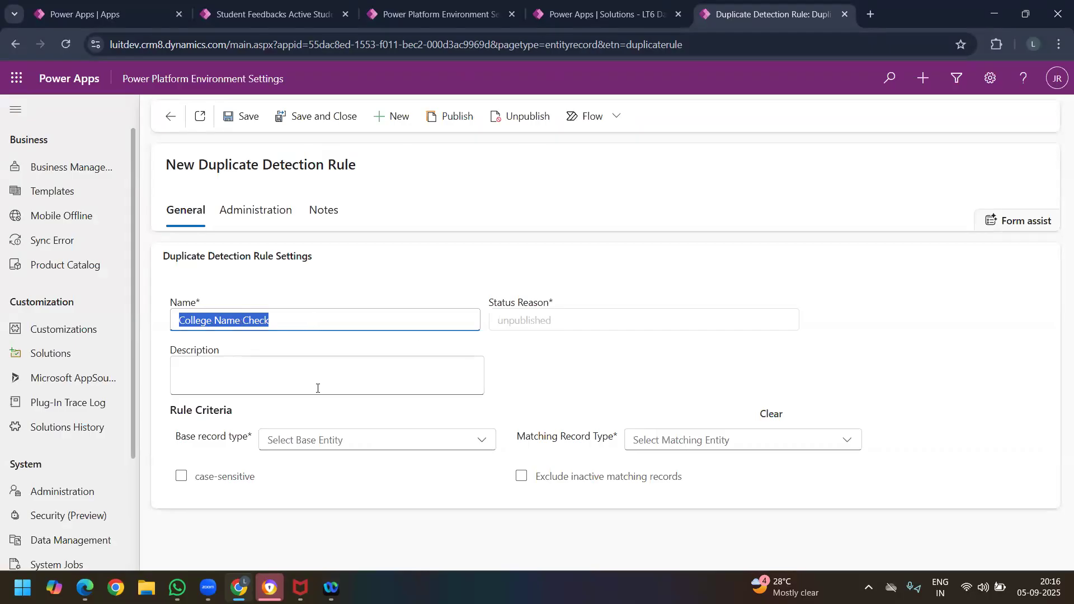
left_click(317, 388)
key("ctrl+v")
Step: Look for Games Board among the available base record types of the duplicate detection rule
left_click(377, 445)
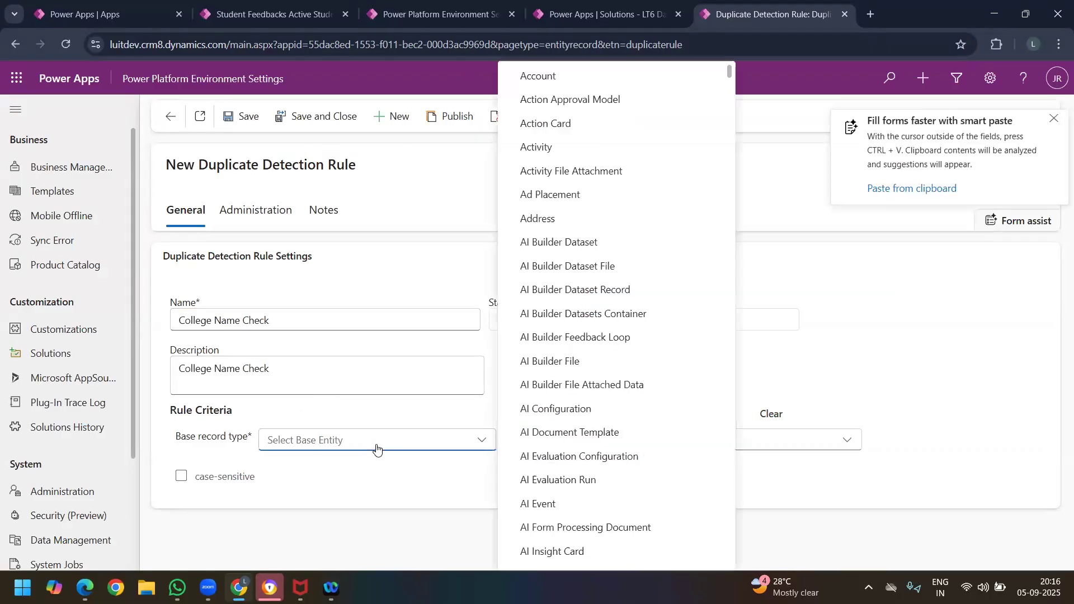
scroll(560, 319, "down", 7)
scroll(576, 325, "down", 15)
scroll(593, 330, "down", 15)
scroll(579, 327, "down", 15)
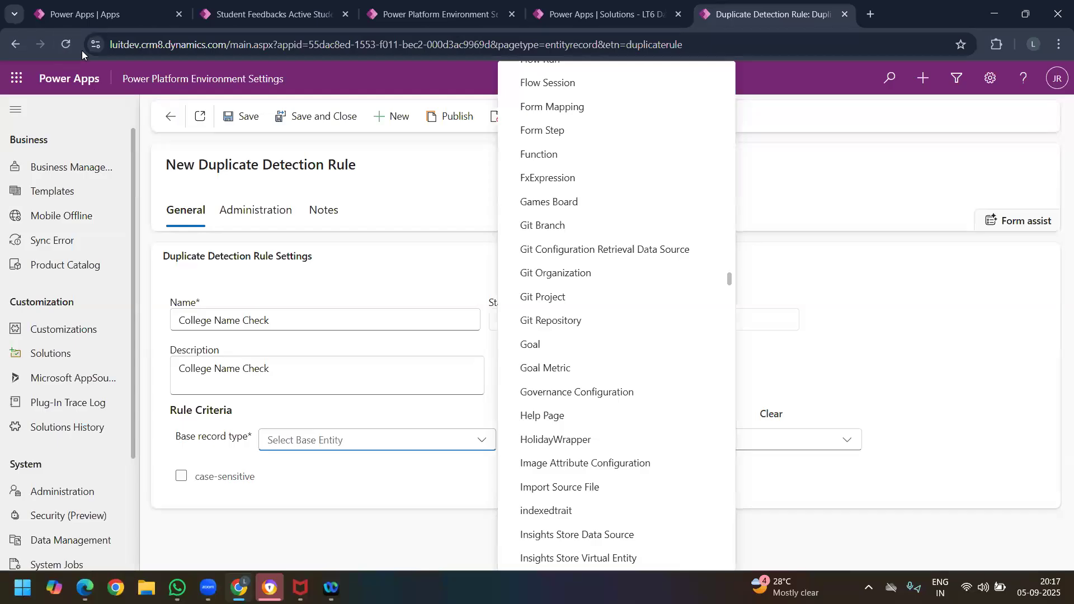
Step: Open the browser's developer tools, and empty the cache and hard reload the duplicate detection rule form
key("F12")
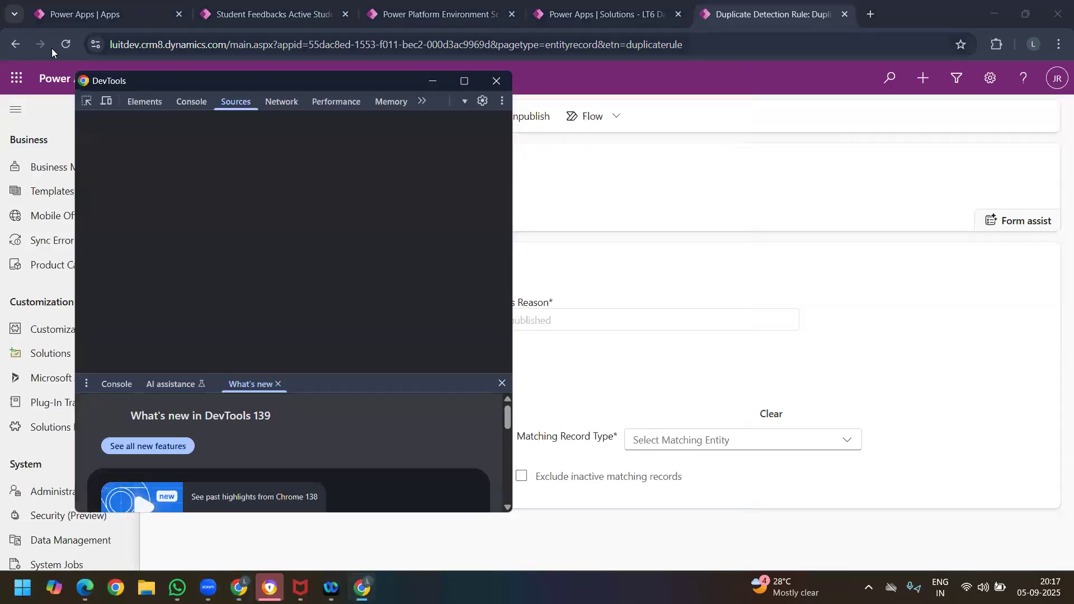
left_click(68, 44)
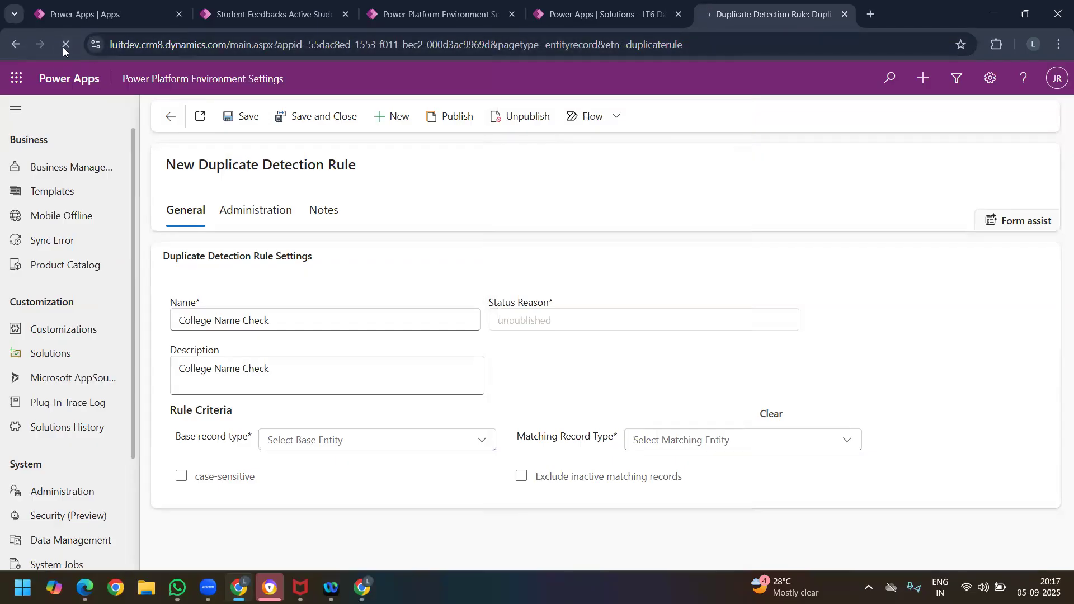
right_click(63, 44)
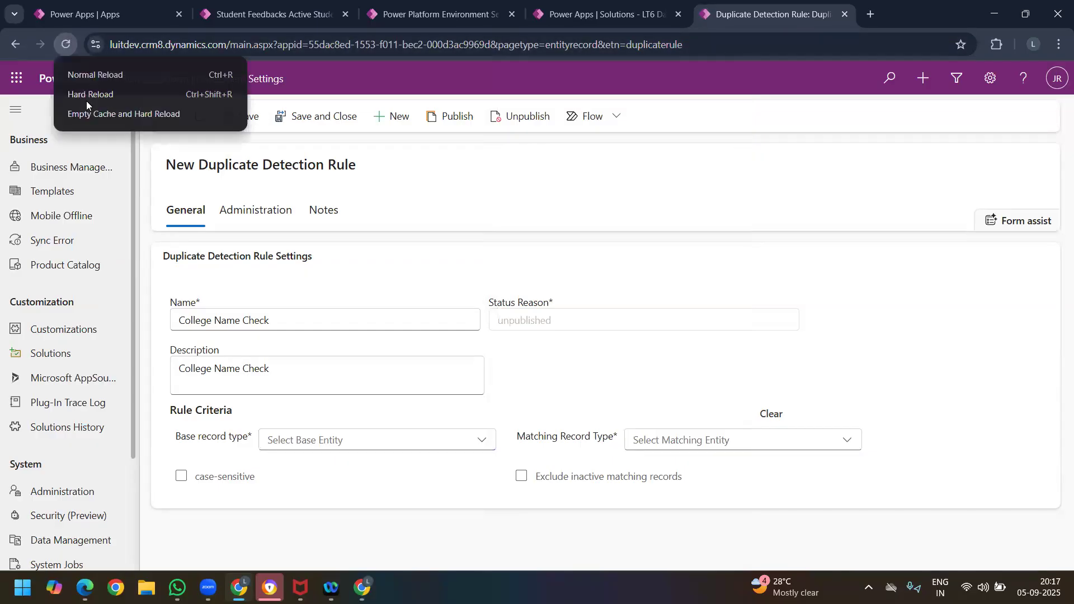
left_click(115, 114)
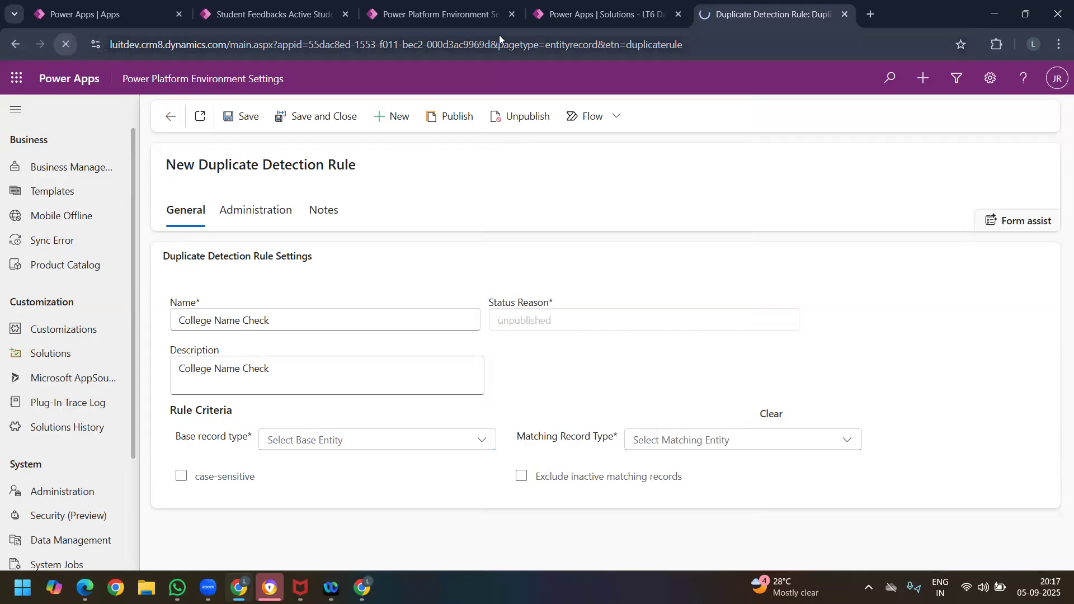
left_click(249, 12)
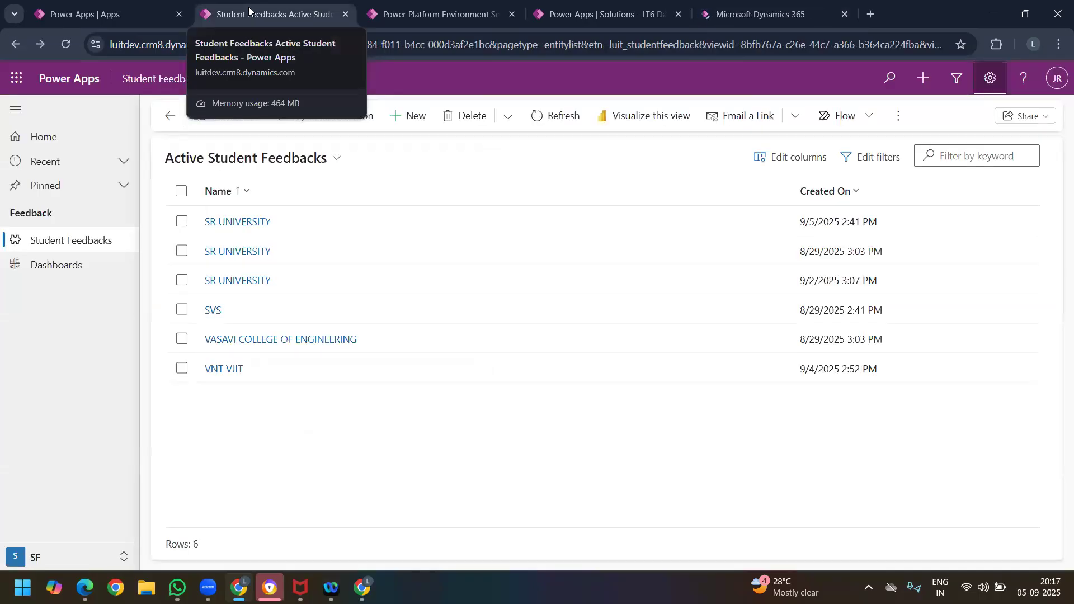
left_click(738, 11)
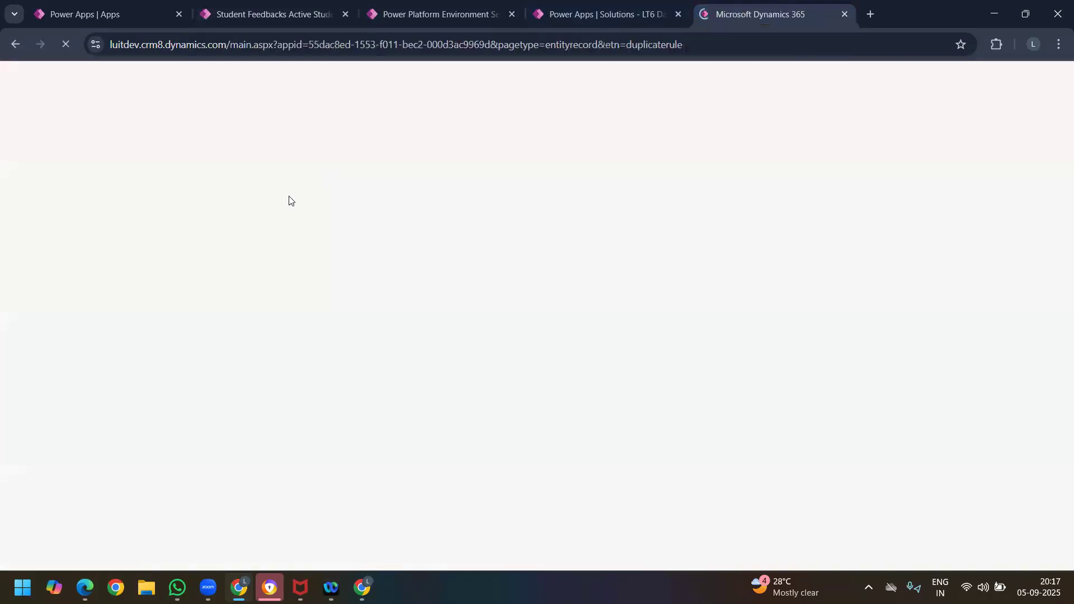
left_click(447, 21)
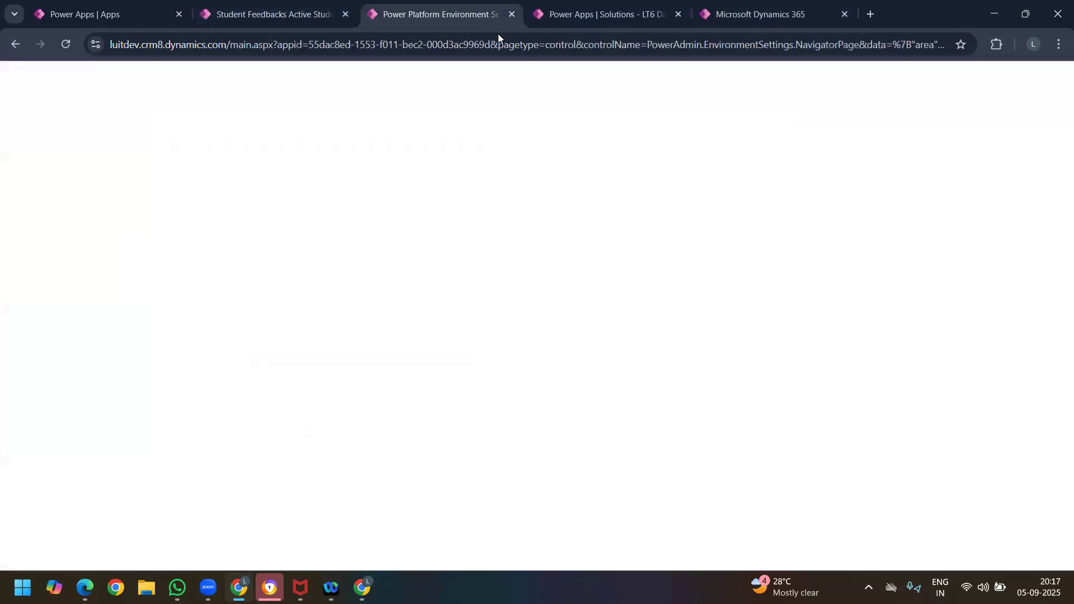
left_click(586, 16)
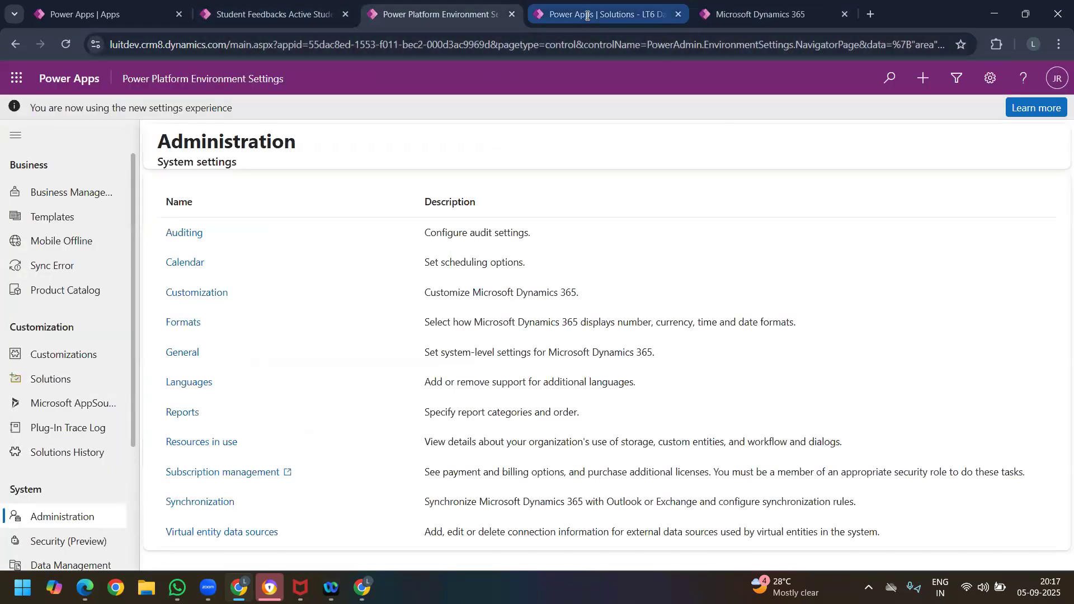
Step: Return to the duplicate detection rule form and repeat the hard reload with an emptied cache
left_click(739, 23)
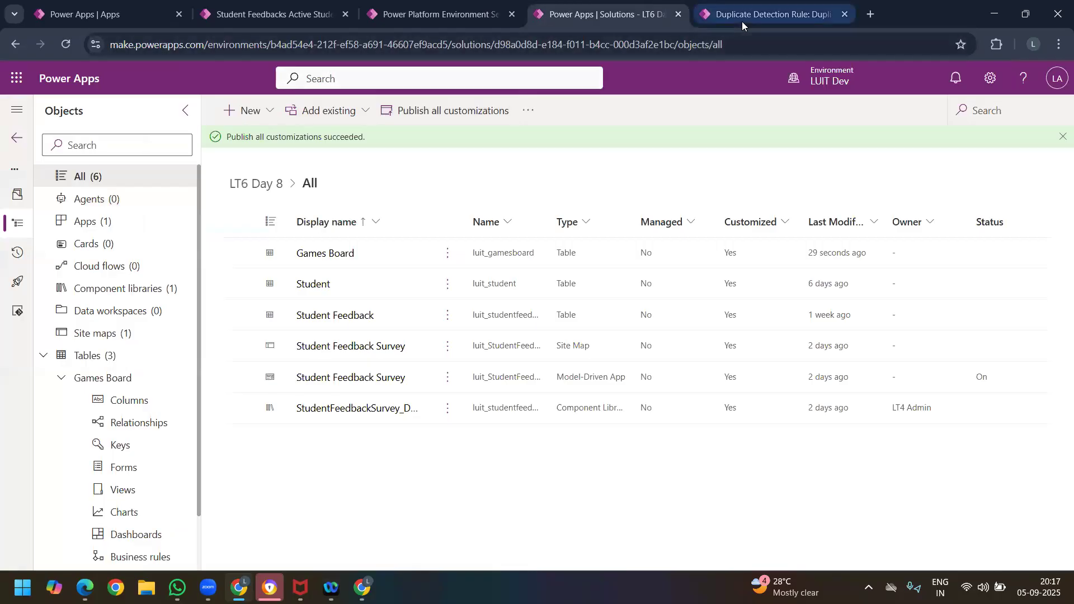
right_click(67, 46)
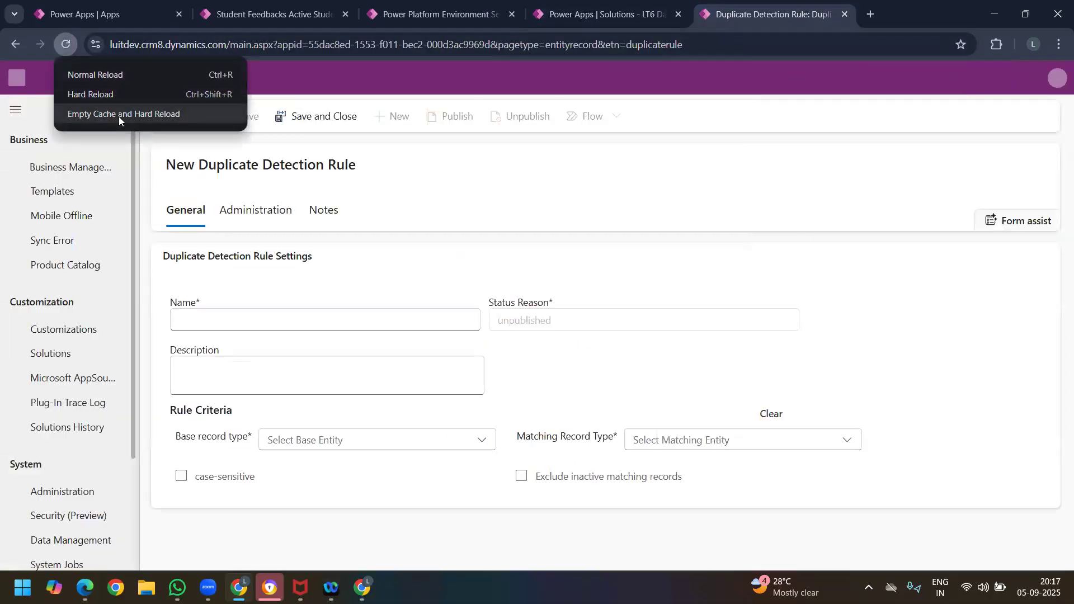
left_click(119, 116)
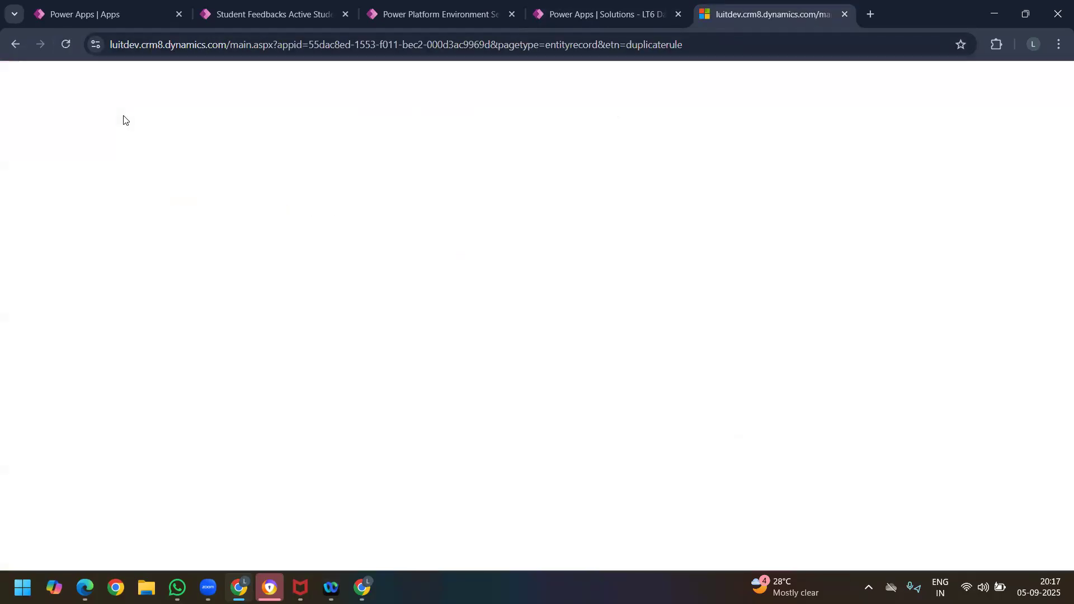
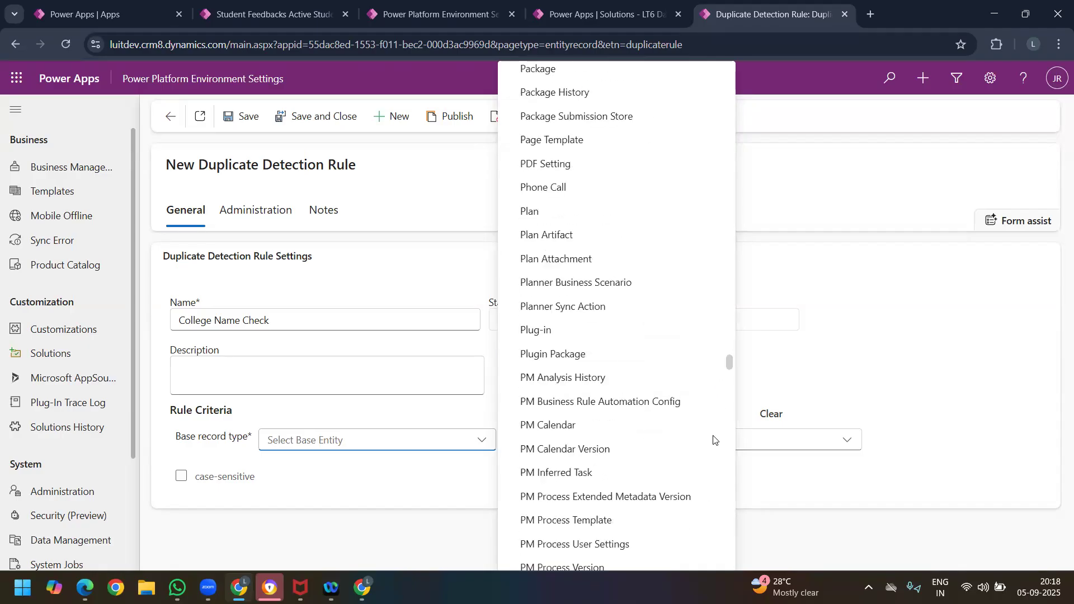
Step: Set the base record type of the College Name Check rule to Student Feedback
scroll(636, 400, "down", 6)
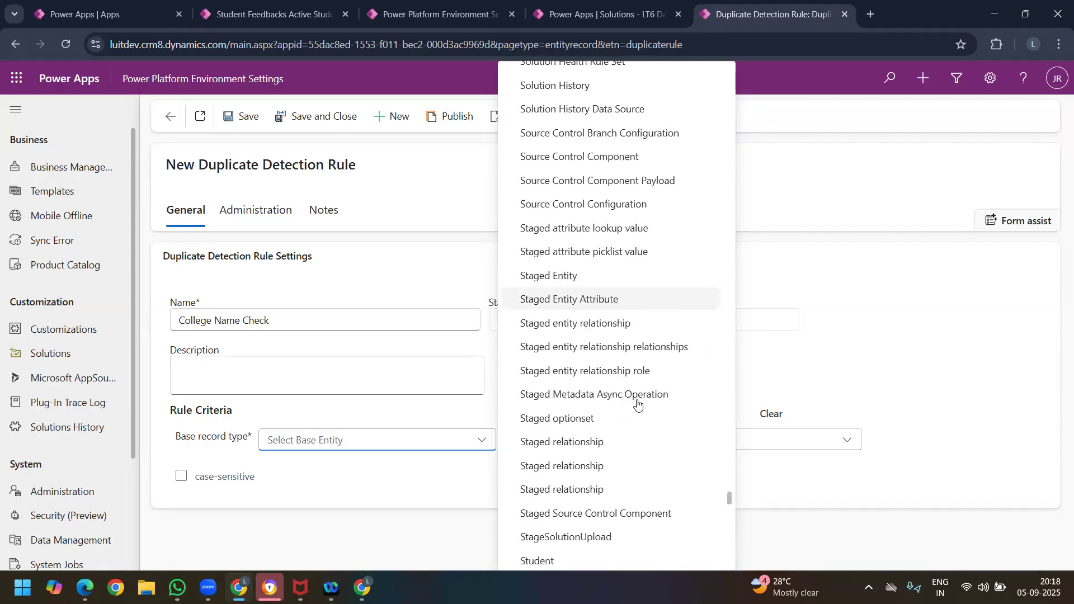
scroll(601, 487, "down", 6)
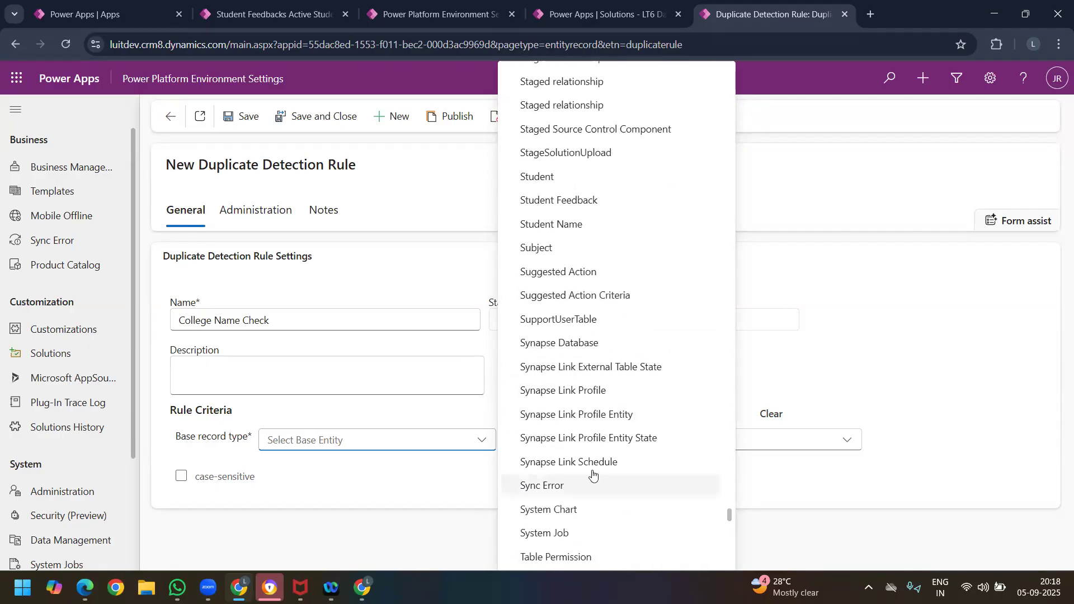
scroll(577, 406, "up", 2)
scroll(582, 399, "up", 1)
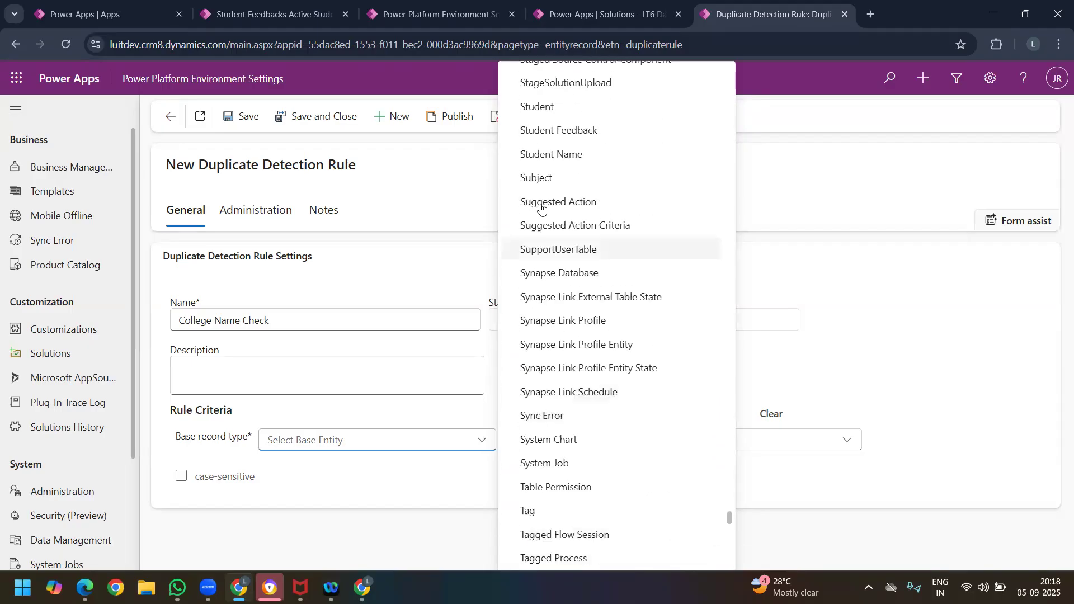
left_click(765, 438)
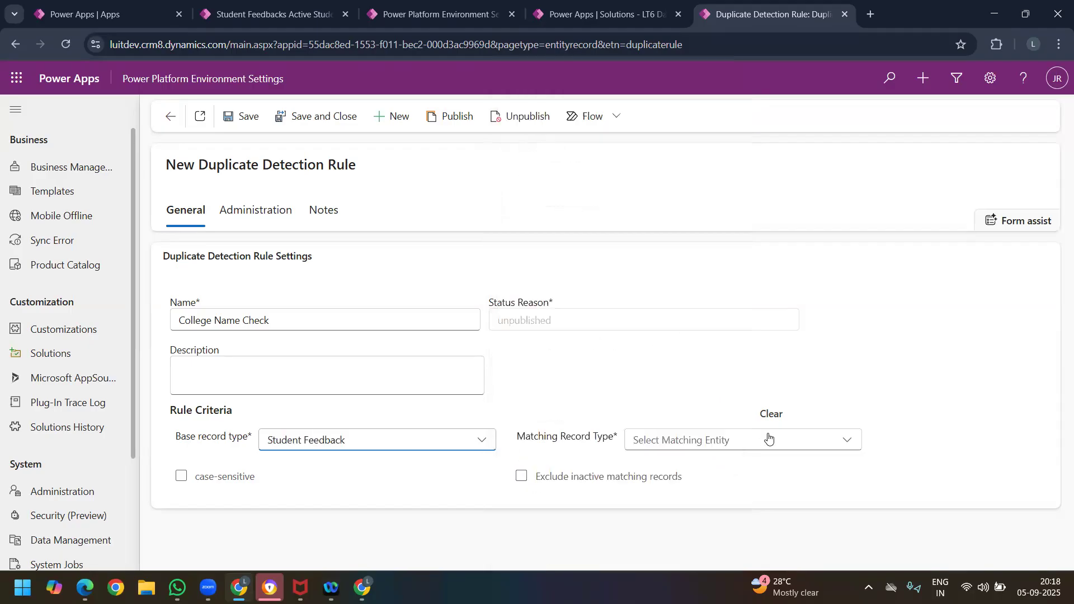
Step: Set the rule's matching record type to Student Feedback
left_click(767, 440)
scroll(504, 392, "down", 10)
scroll(525, 397, "down", 15)
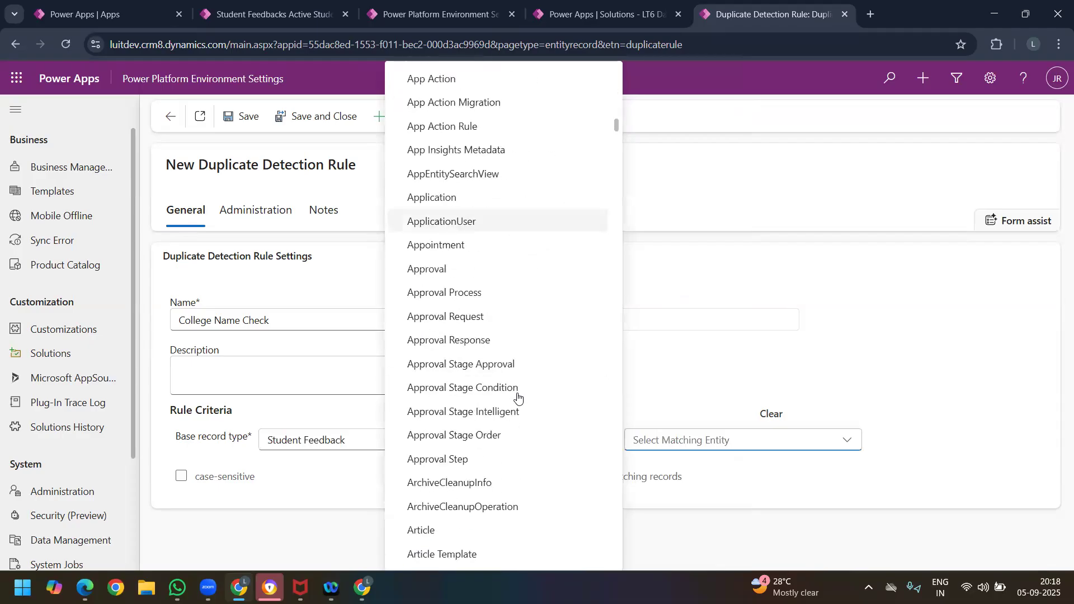
left_click_drag(620, 186, 615, 504)
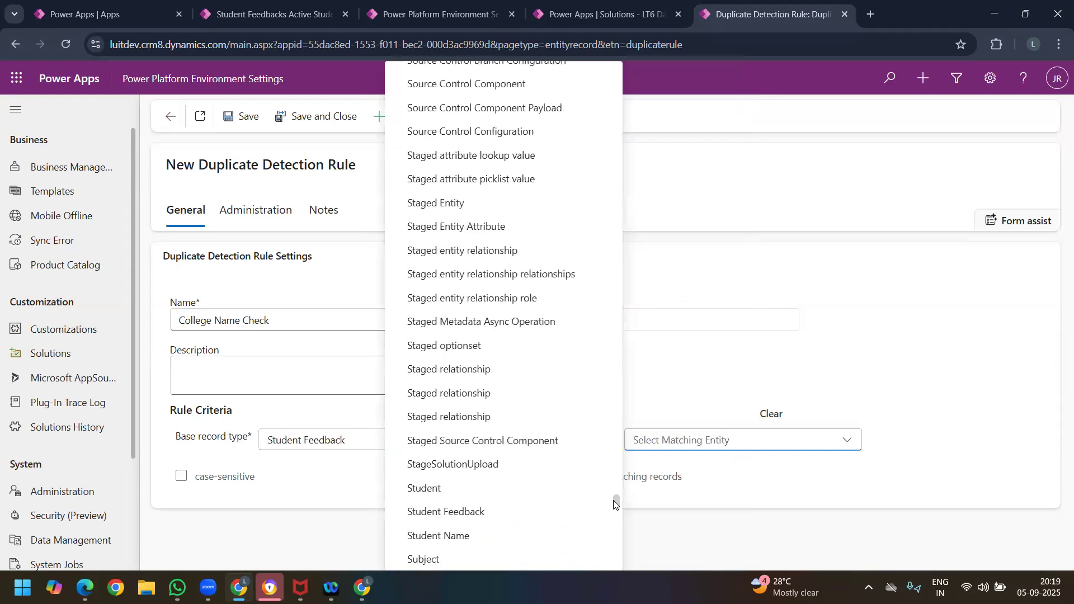
left_click(495, 511)
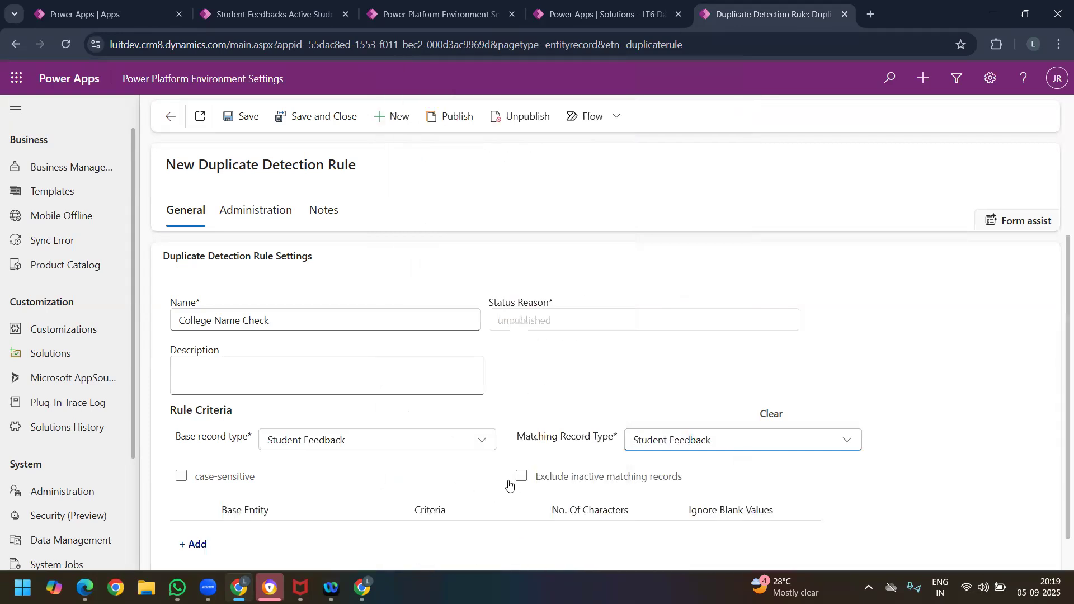
Step: Turn on the case-sensitive option of the rule criteria and clear it again
scroll(188, 428, "down", 1)
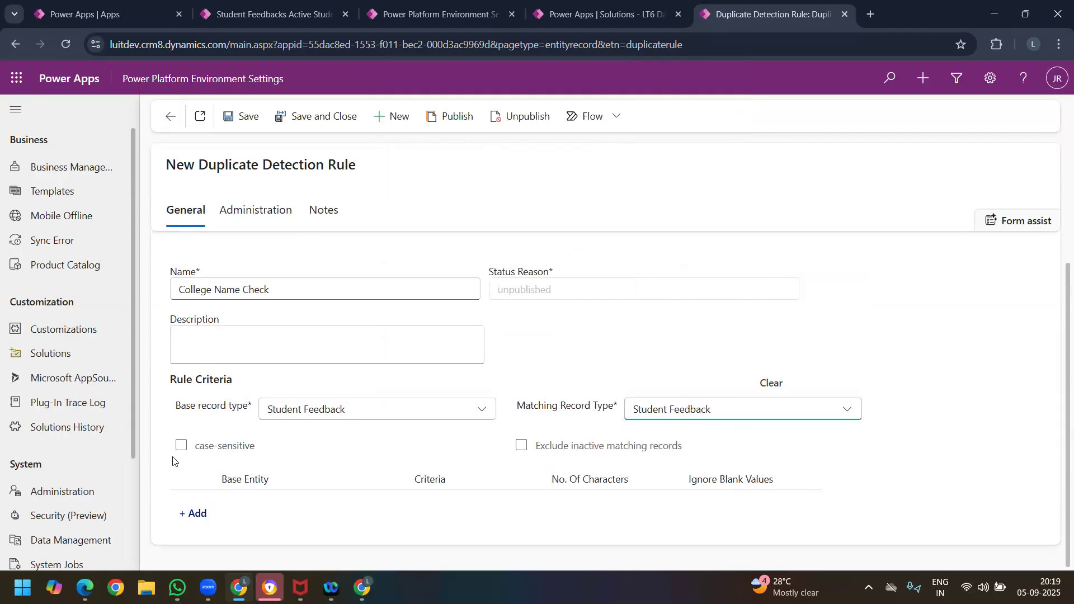
left_click(181, 447)
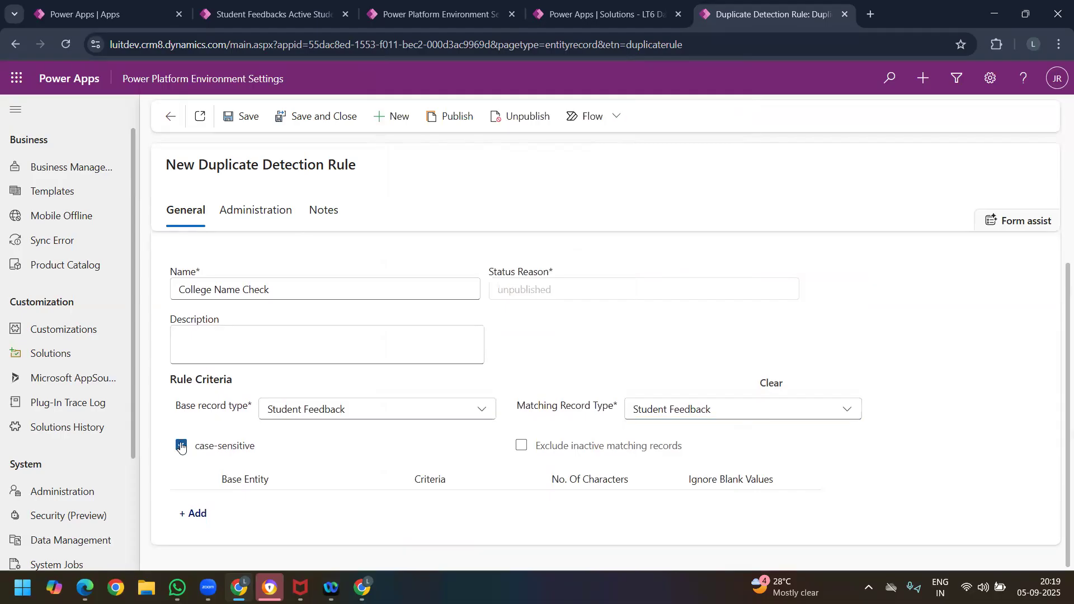
left_click(181, 446)
Step: Examine the Active and Inactive Student Feedbacks views in the Student Feedback Survey app, then return to the duplicate detection rule form
left_click(274, 17)
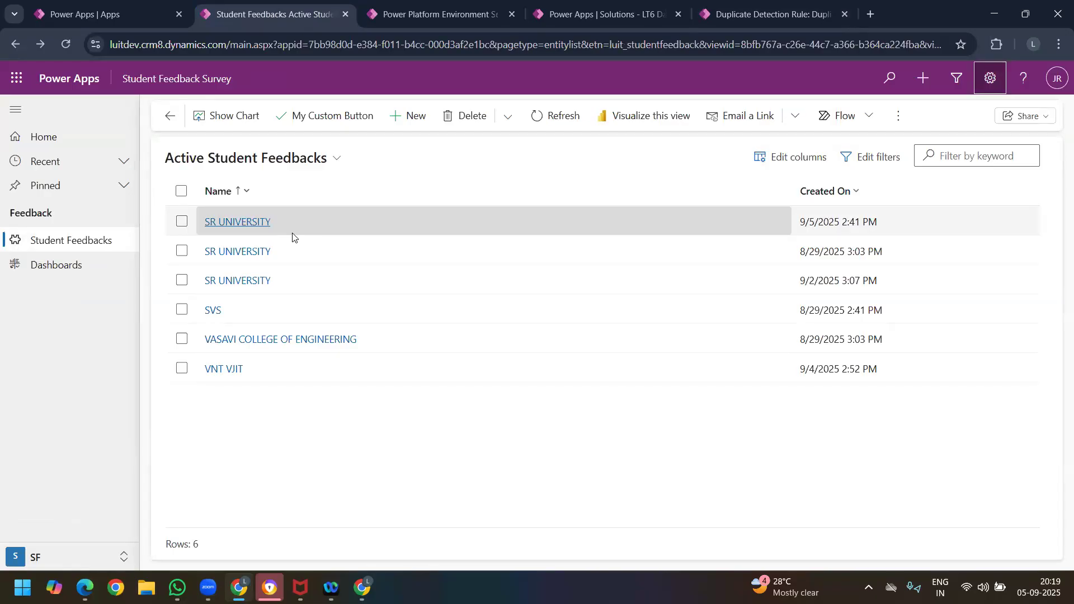
left_click(744, 16)
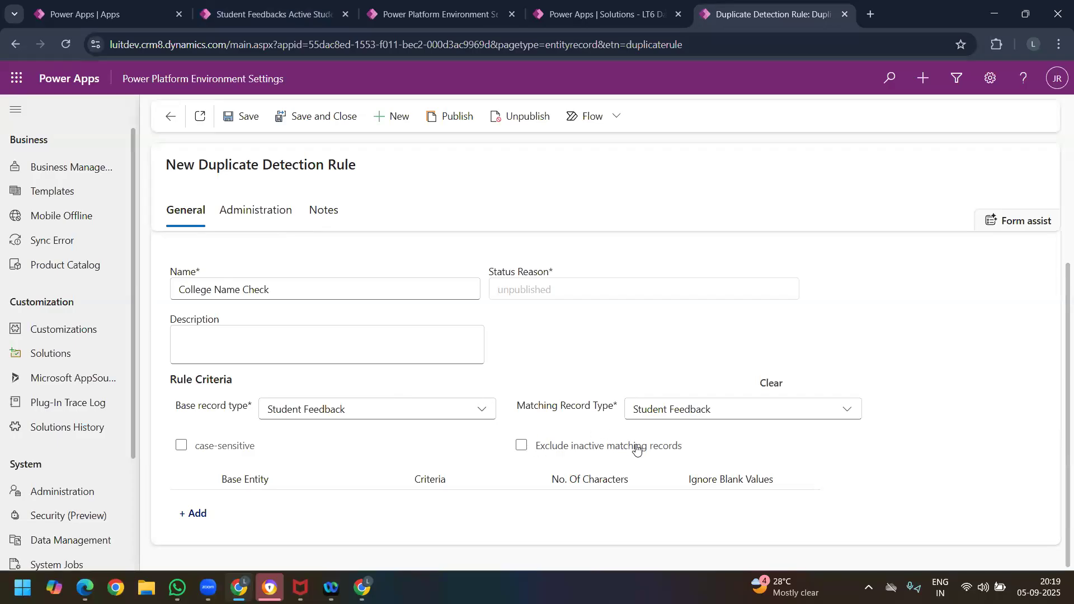
left_click(270, 17)
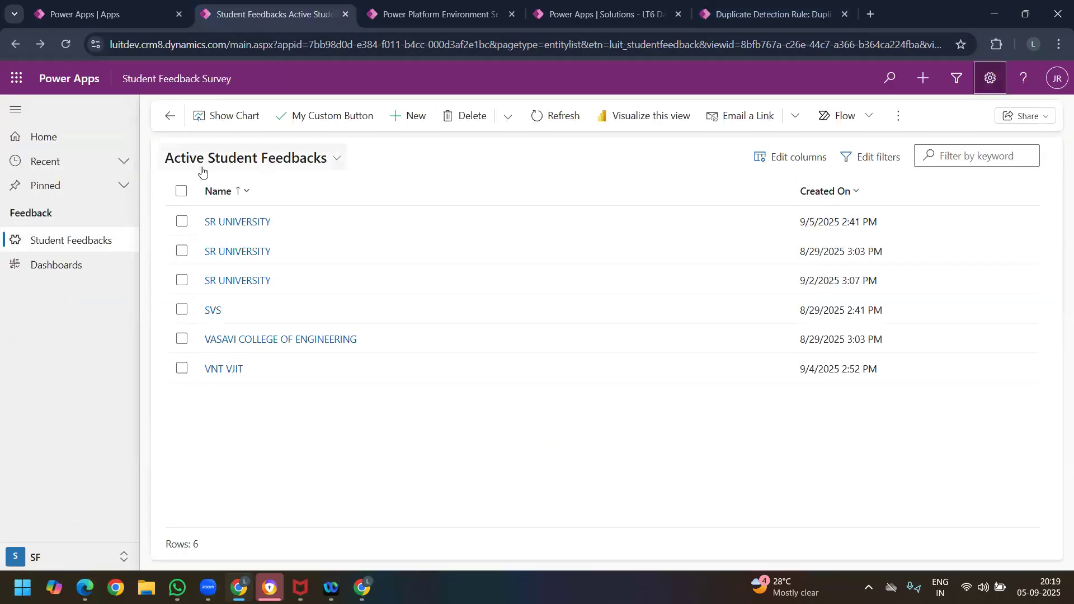
left_click(257, 165)
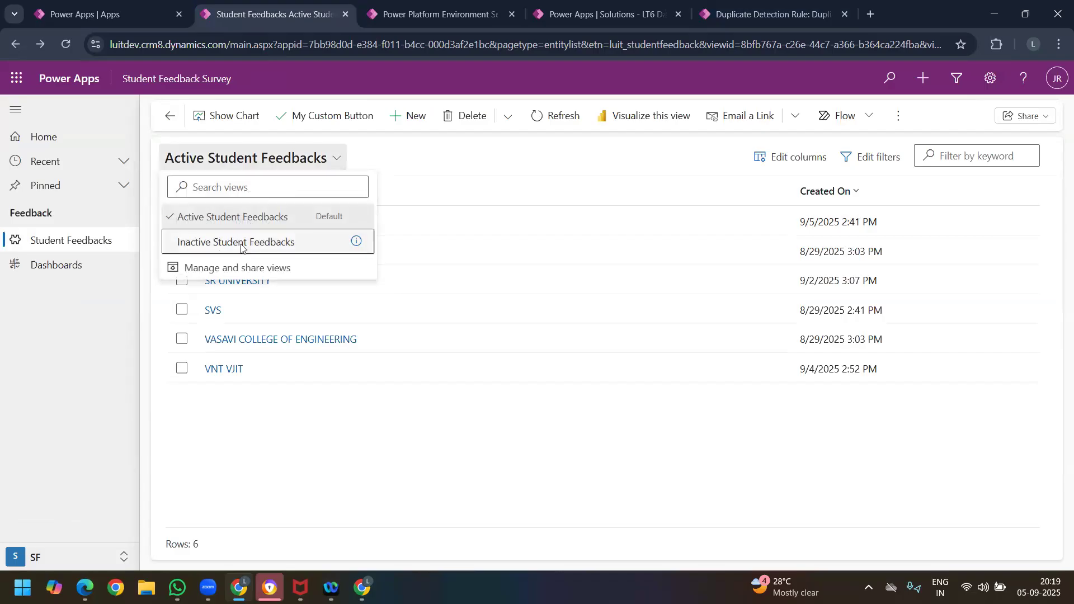
left_click(242, 244)
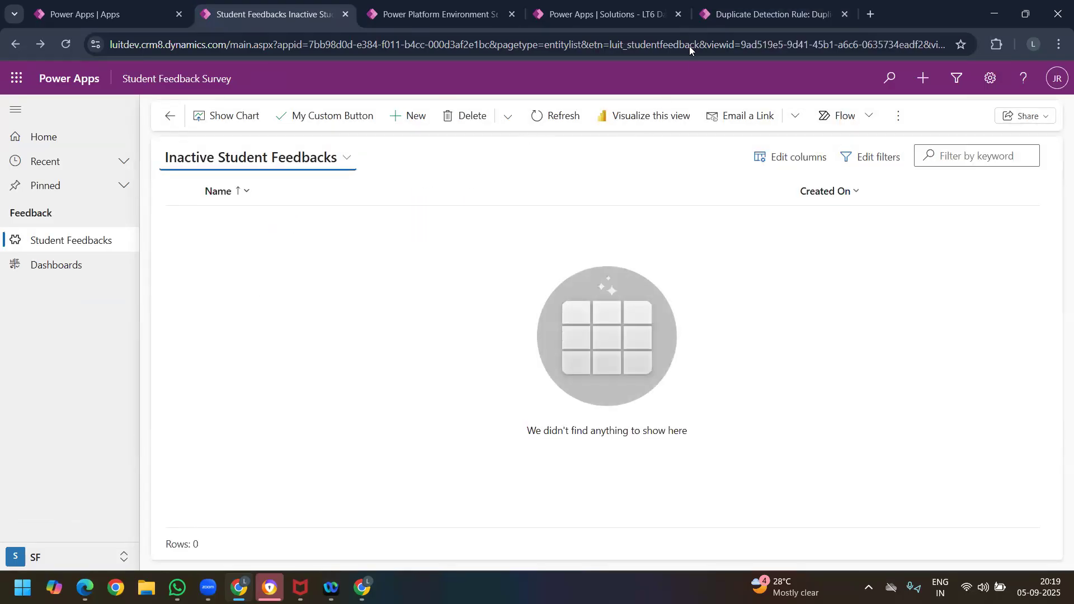
left_click(726, 19)
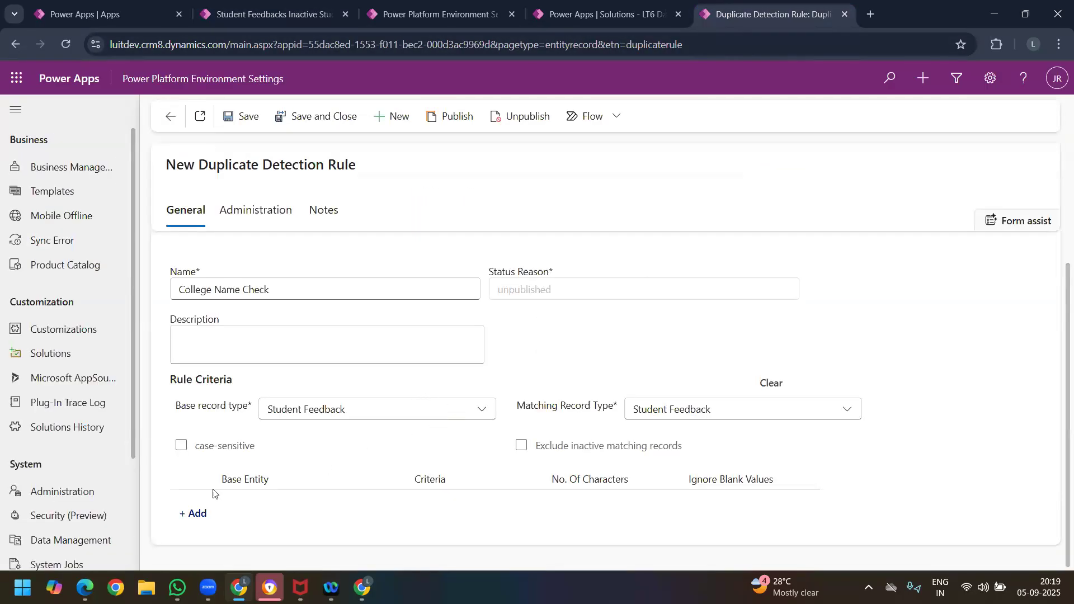
Step: Add a criteria row to the rule and show its available base attributes
left_click(193, 513)
scroll(336, 472, "down", 1)
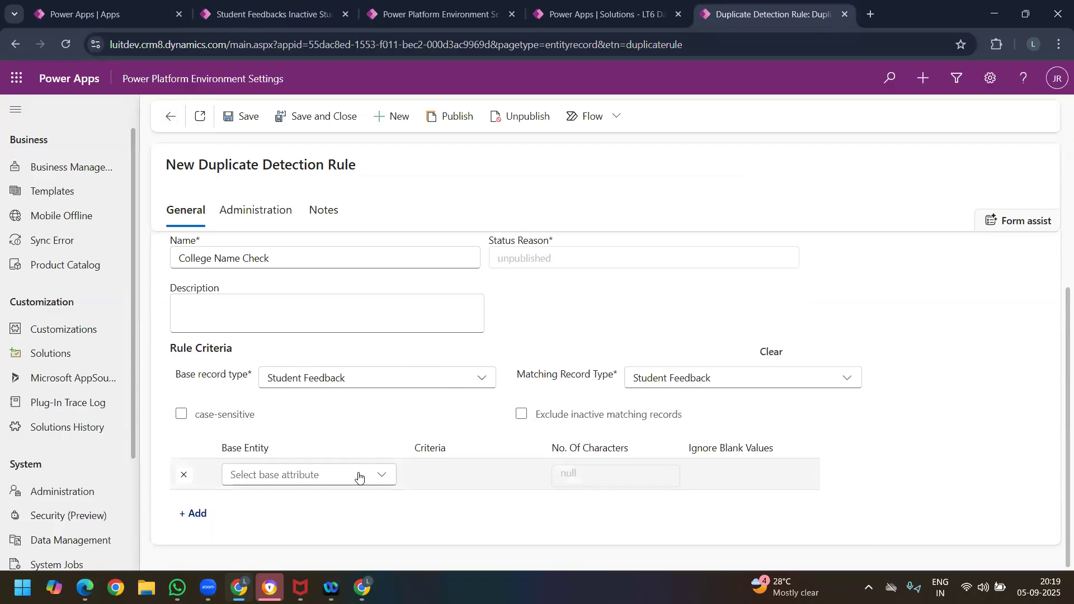
left_click(376, 477)
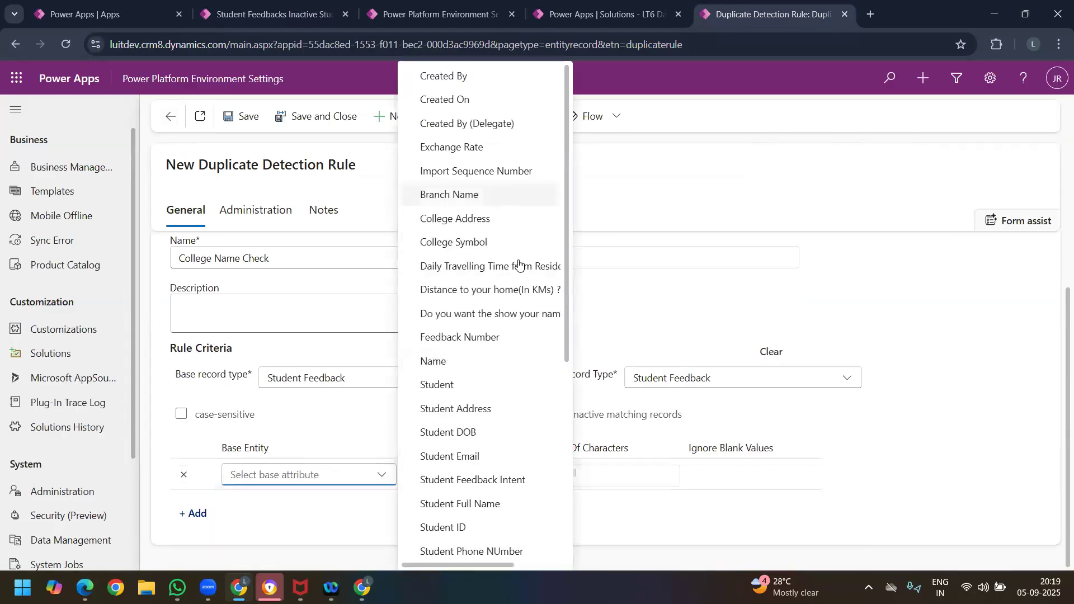
Step: Switch the Student Feedbacks list back to its Active Student Feedbacks view and return to the rule form
left_click(279, 25)
left_click(245, 165)
left_click(247, 217)
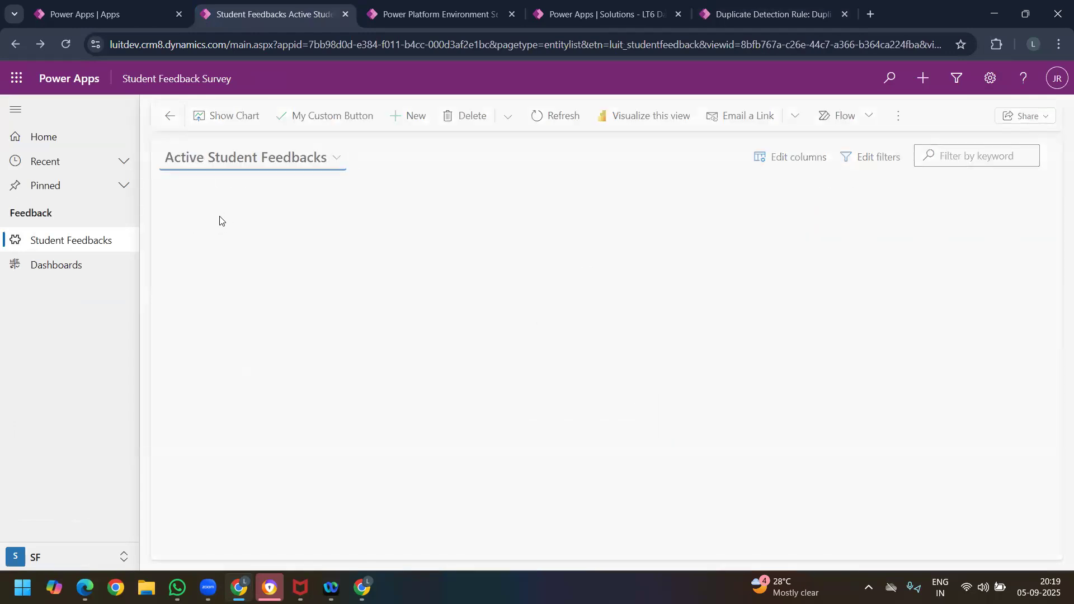
left_click(753, 16)
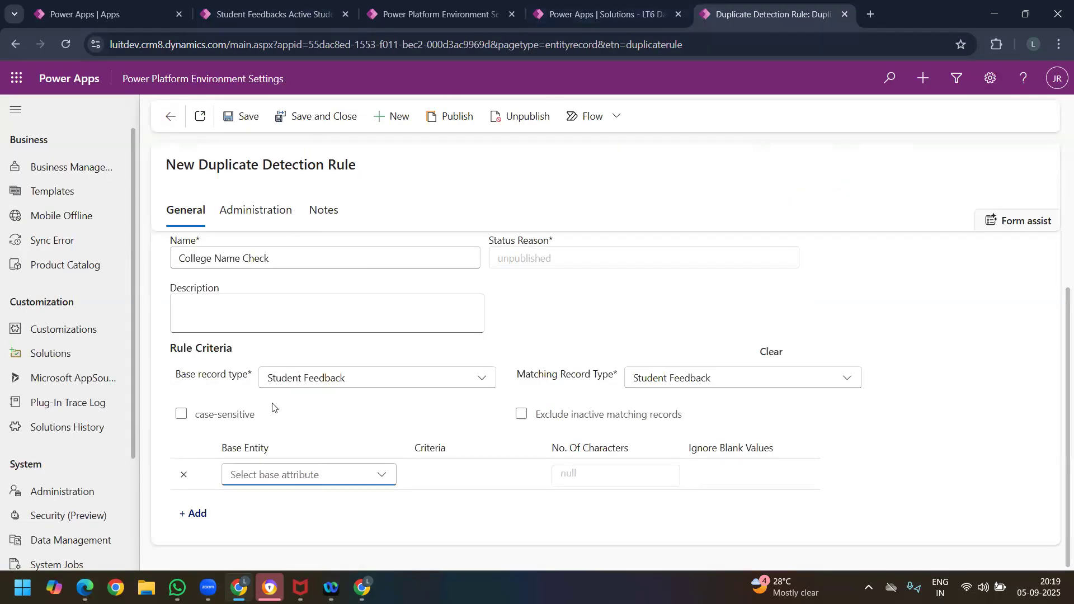
Step: Choose Name as the criteria row's base attribute and Exact Match as its criterion
left_click(341, 475)
left_click(470, 367)
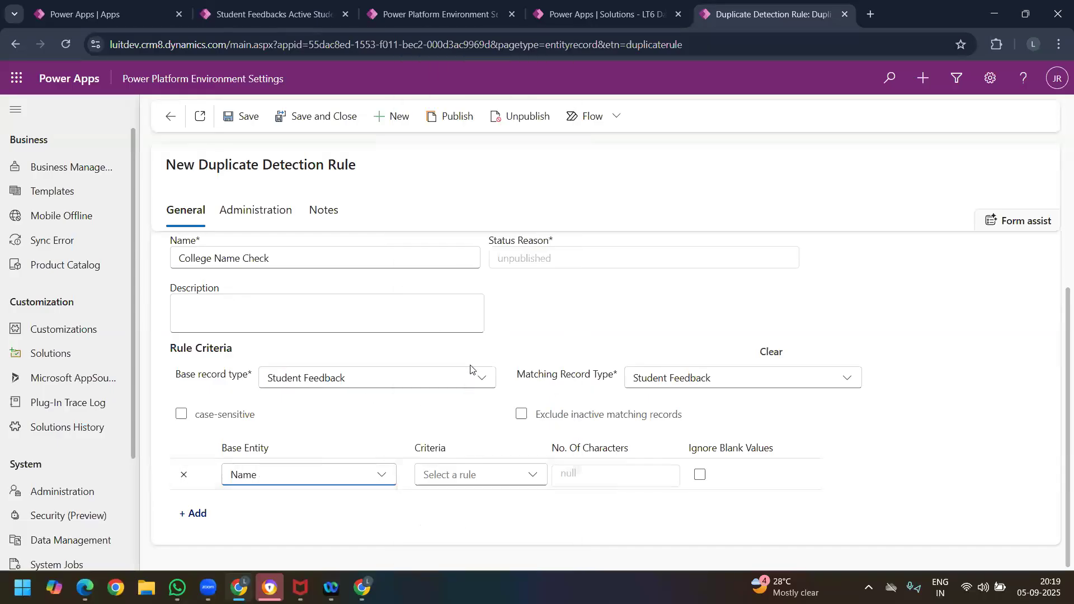
left_click(531, 475)
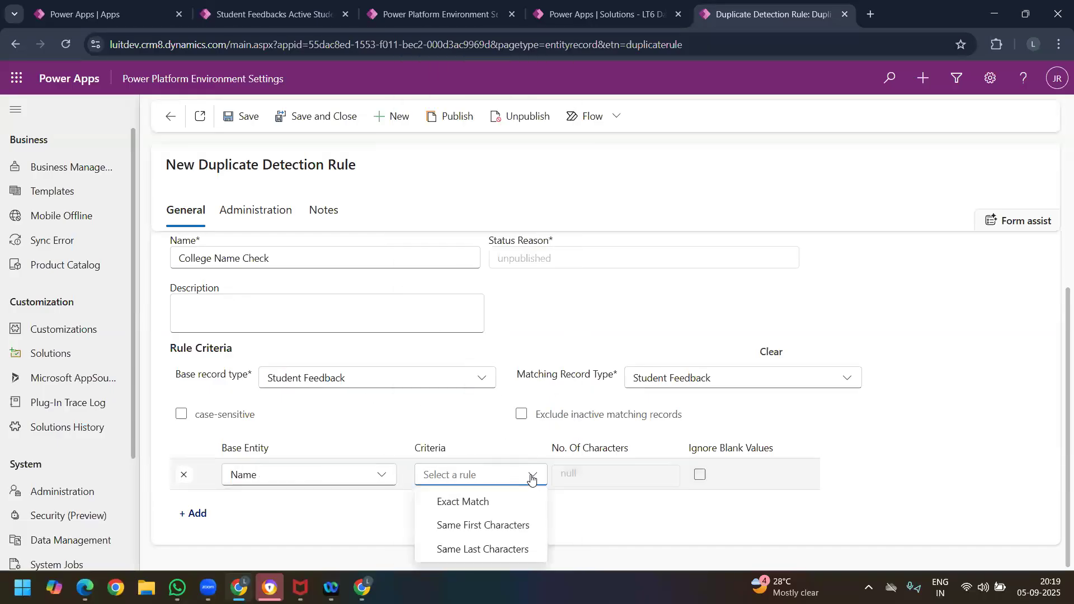
left_click(499, 502)
Step: Try Same First Characters as the Name row's criterion and set it back to Exact Match
left_click(462, 475)
left_click(646, 475)
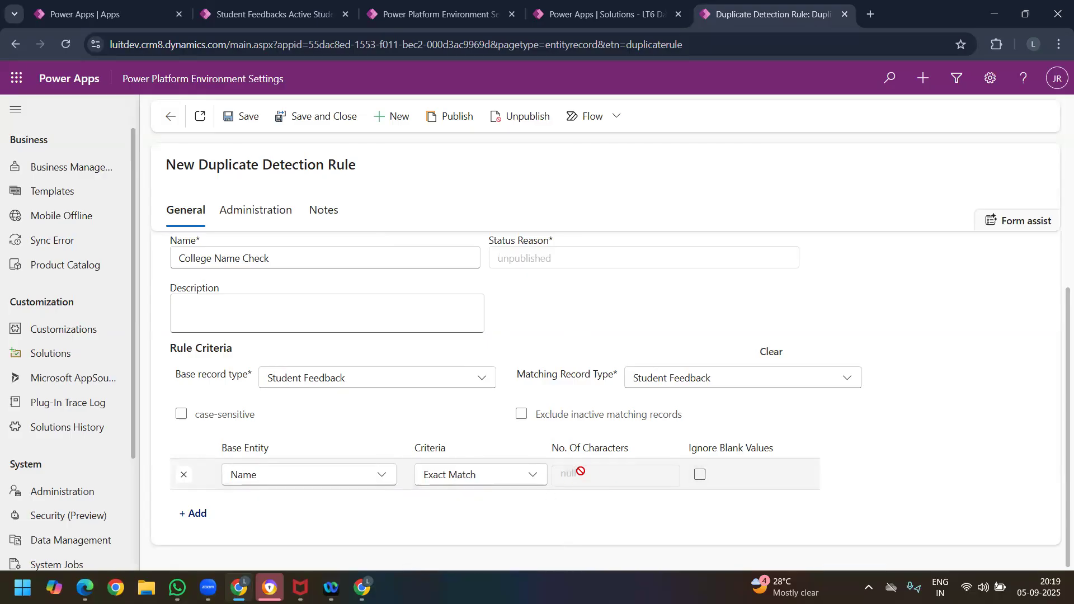
left_click(530, 476)
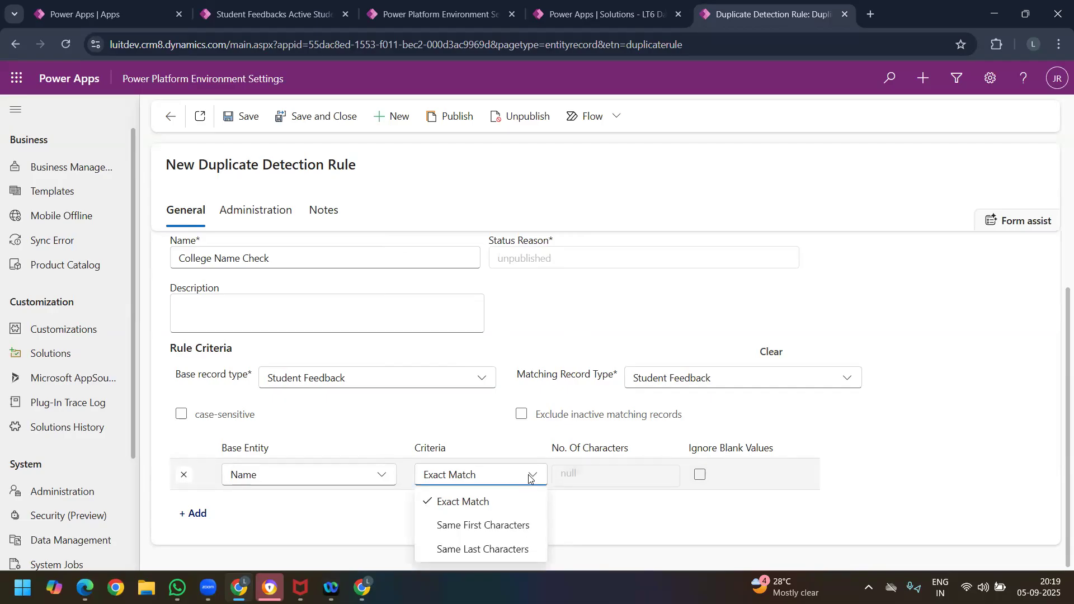
left_click(496, 534)
left_click(555, 478)
left_click(530, 477)
left_click(496, 498)
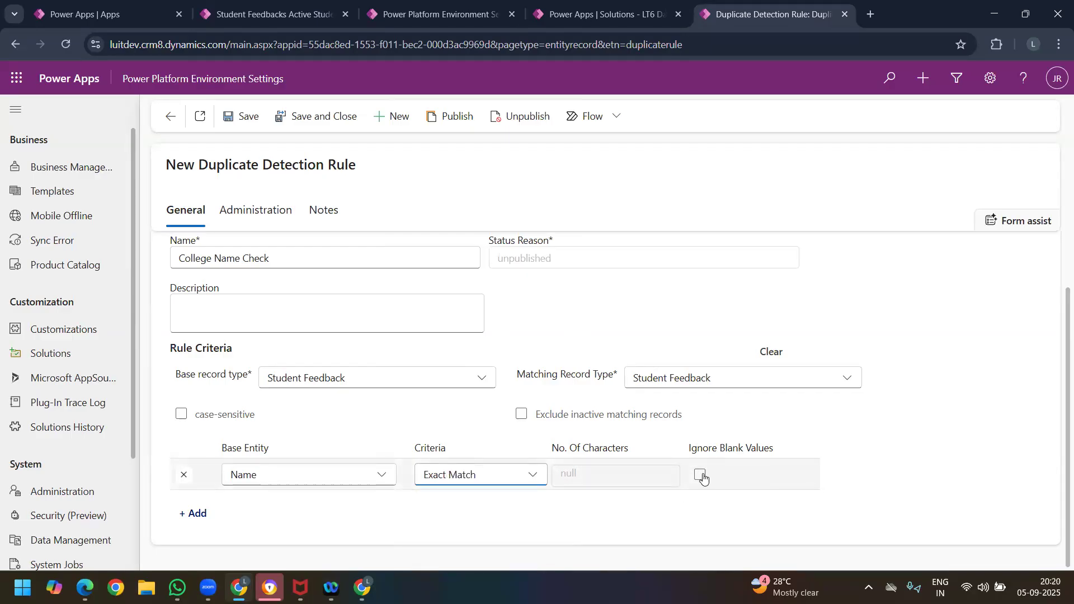
Step: Enable ignoring blank values for the Name criterion and try to save the rule
left_click(703, 477)
left_click(250, 120)
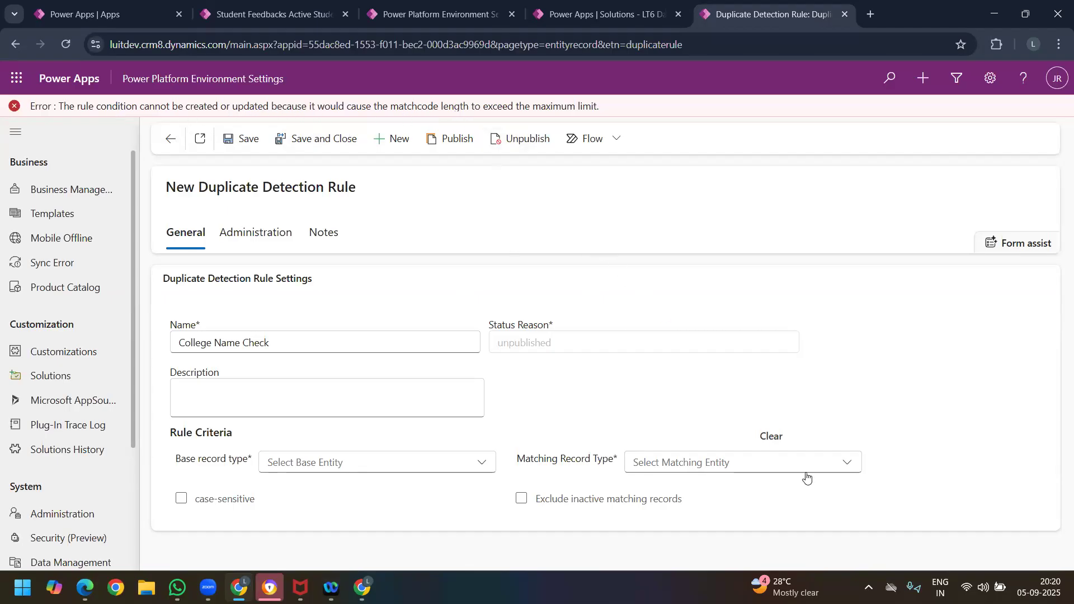
Step: Select Student Feedback again as the rule's base record type
left_click(330, 471)
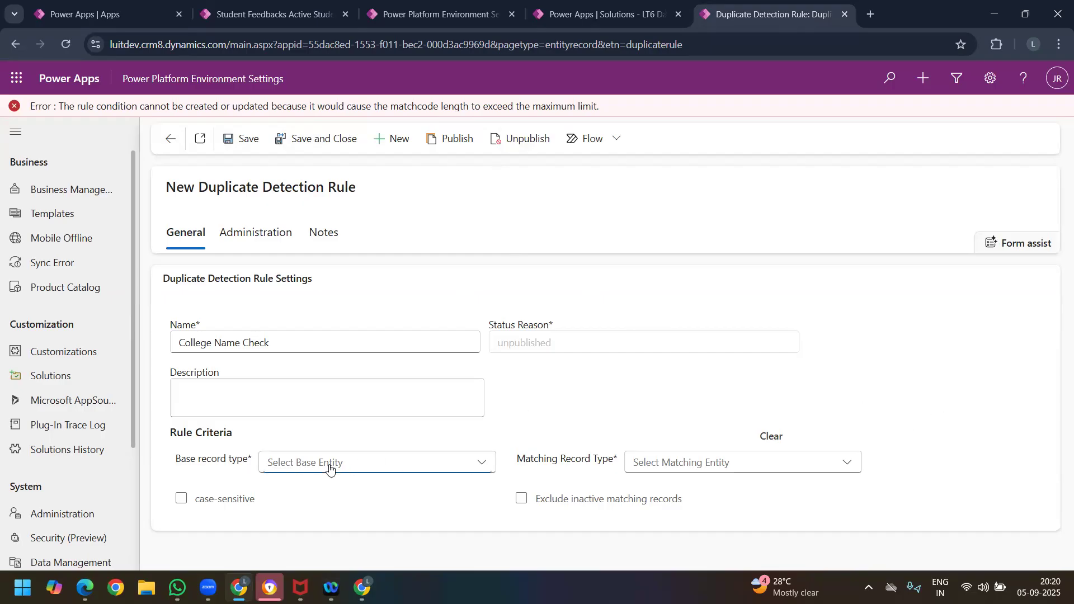
scroll(593, 447, "down", 15)
scroll(610, 440, "down", 20)
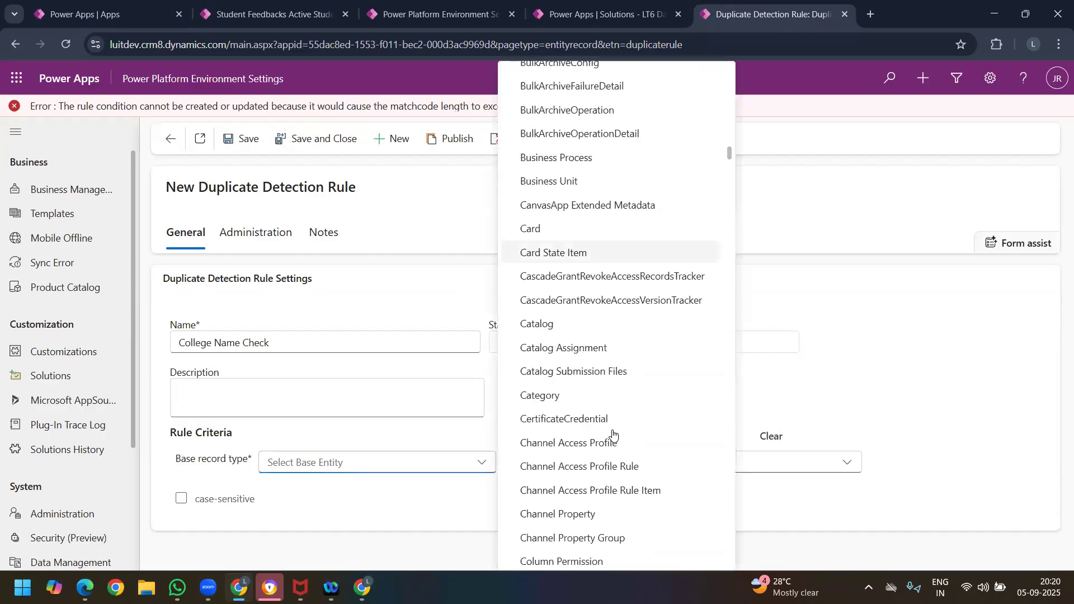
scroll(727, 458, "down", 10)
scroll(727, 458, "down", 20)
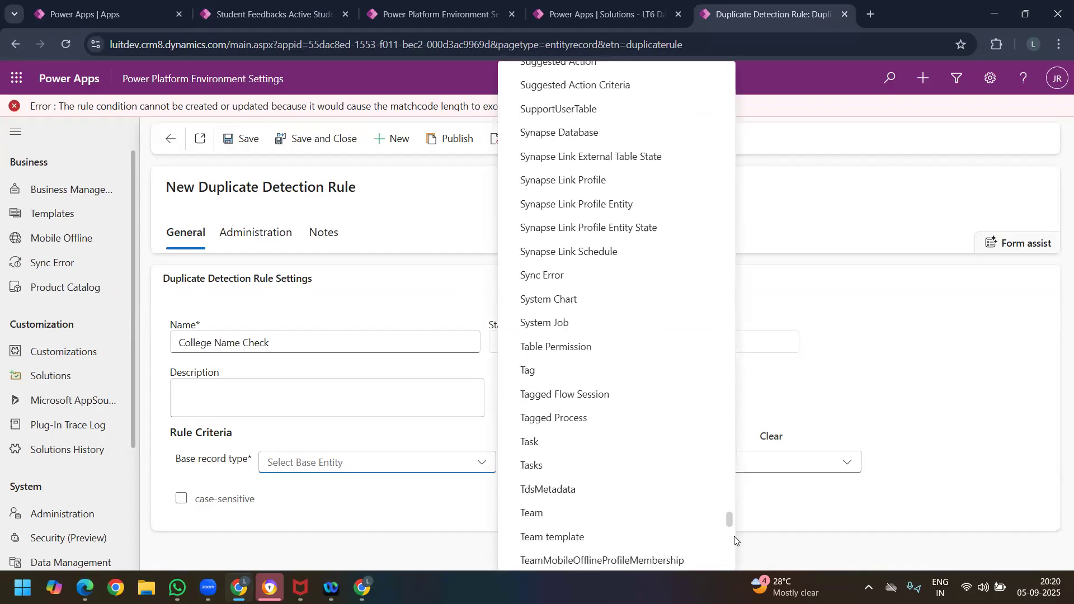
scroll(732, 512, "up", 5)
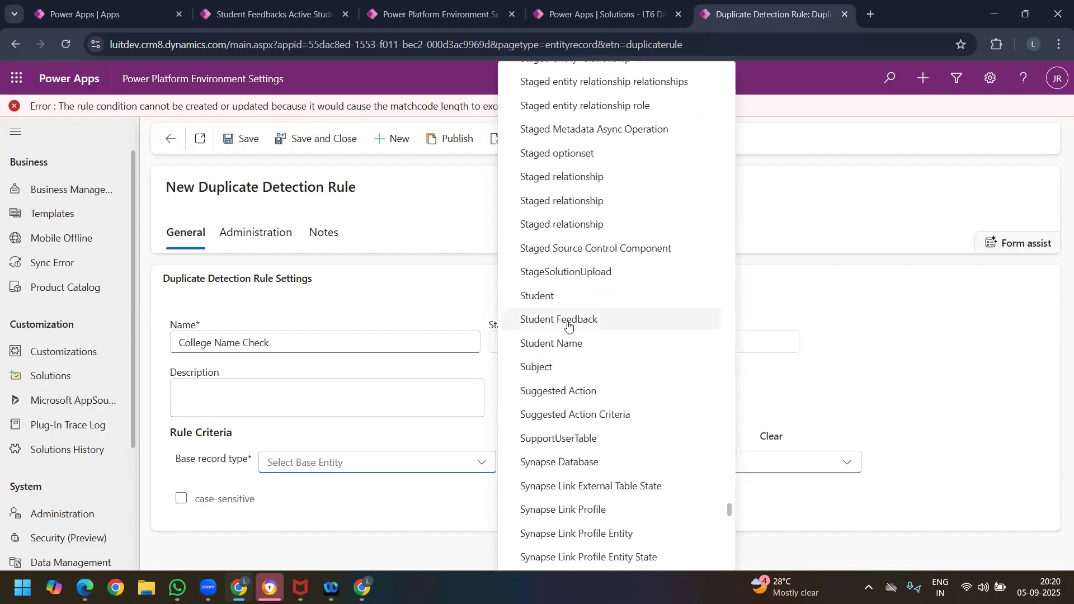
left_click(540, 318)
Step: Select Student Feedback again as the rule's matching record type
left_click(744, 468)
scroll(580, 192, "down", 10)
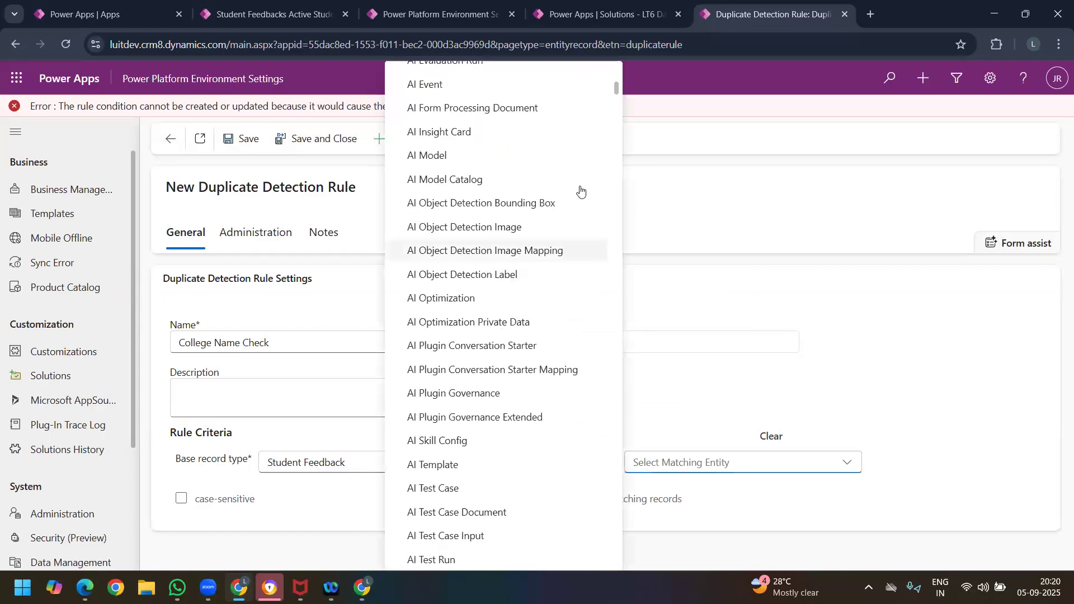
scroll(531, 335, "down", 20)
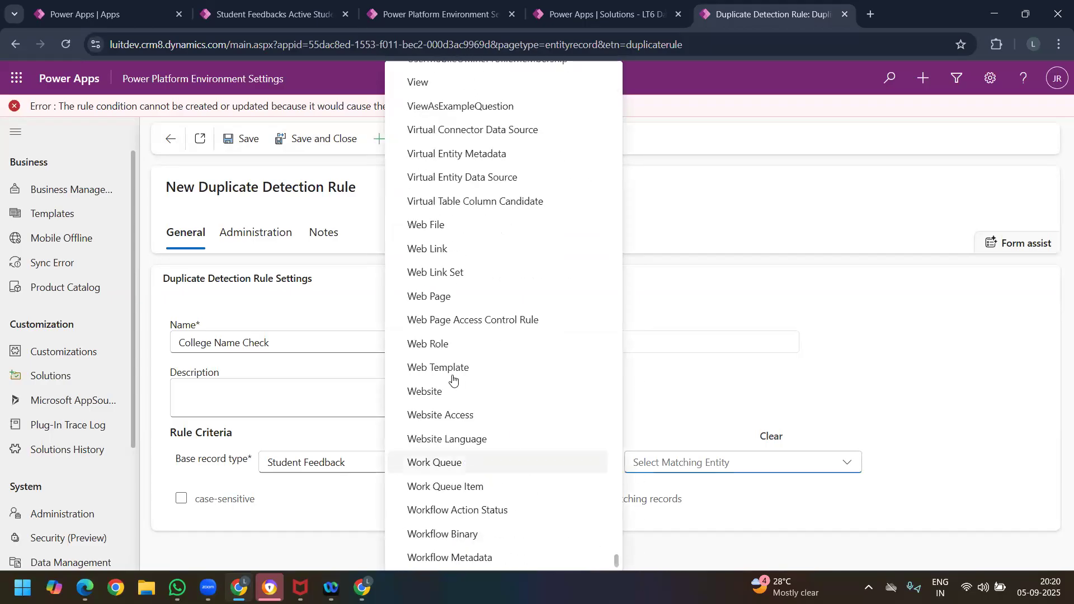
scroll(452, 282, "up", 2)
scroll(452, 283, "up", 8)
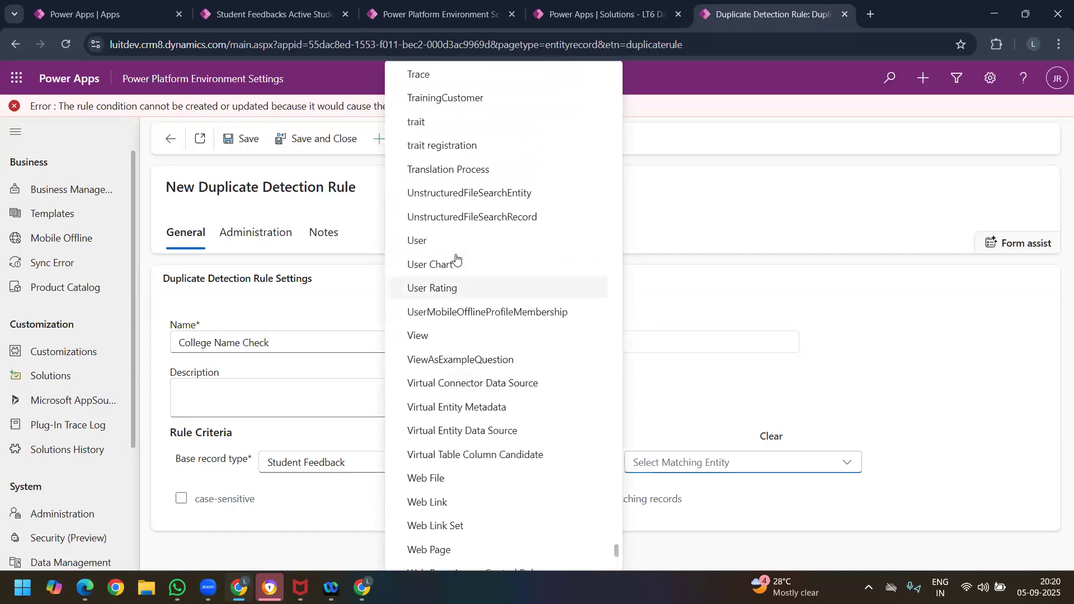
scroll(448, 221, "up", 5)
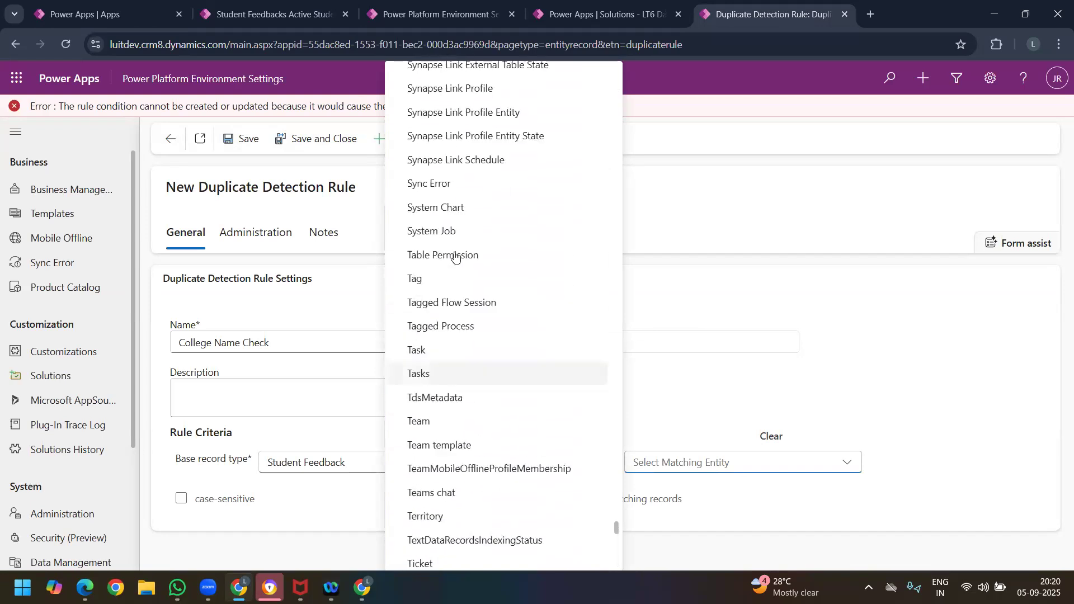
scroll(447, 224, "up", 4)
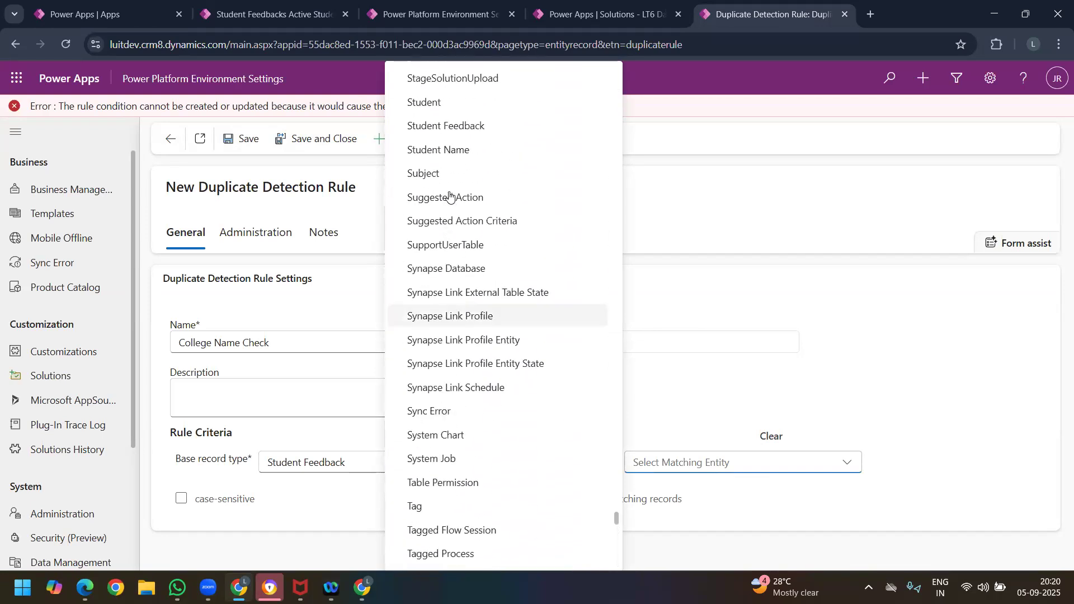
key("Return")
Step: Add a criteria row comparing Name with Exact Match and try to save the rule
scroll(360, 378, "down", 1)
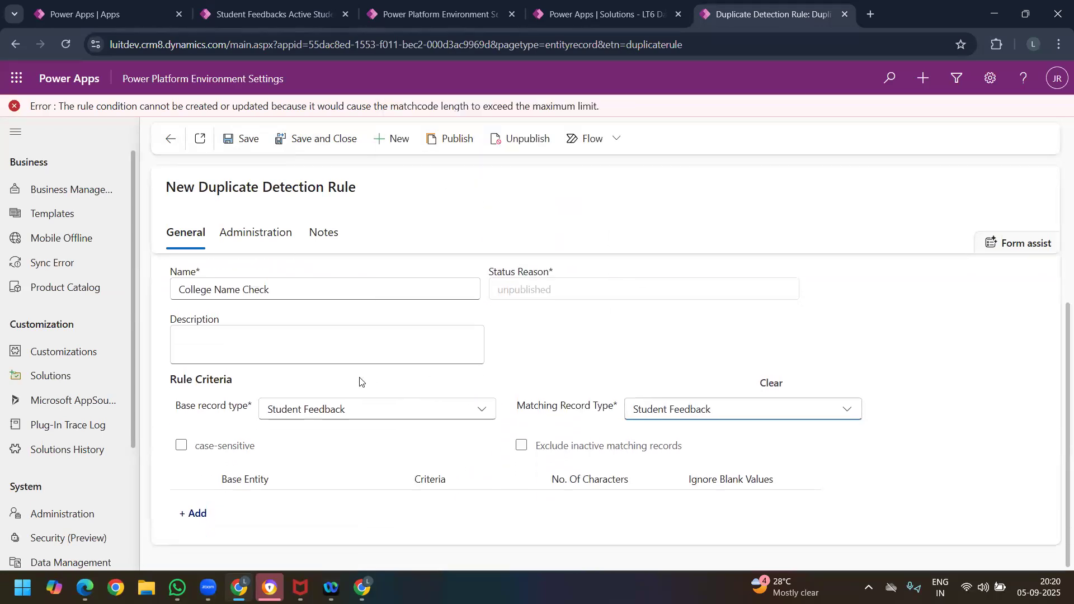
left_click(193, 513)
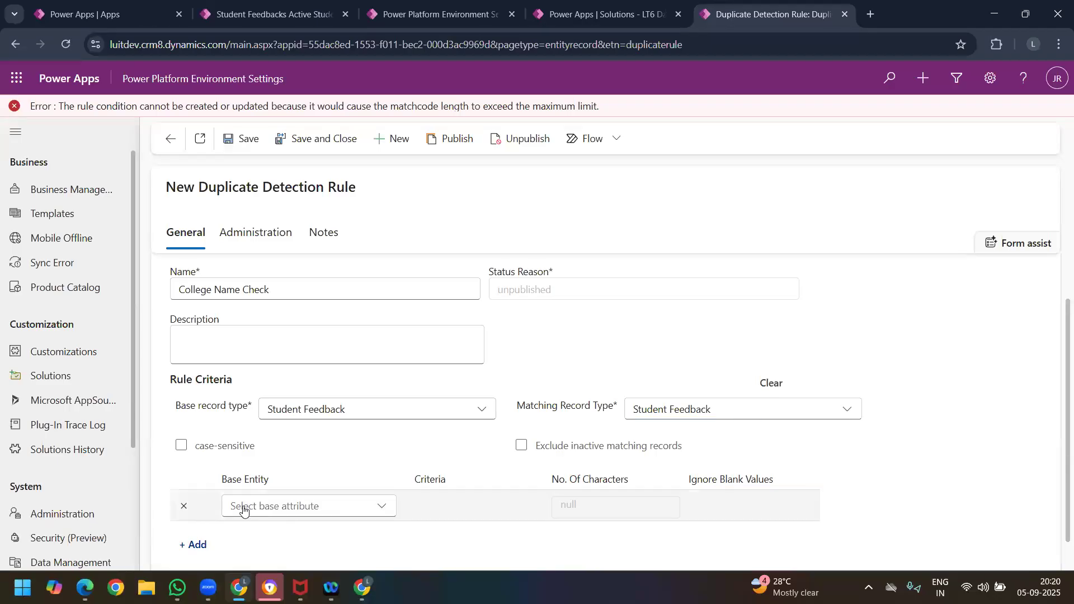
left_click(302, 507)
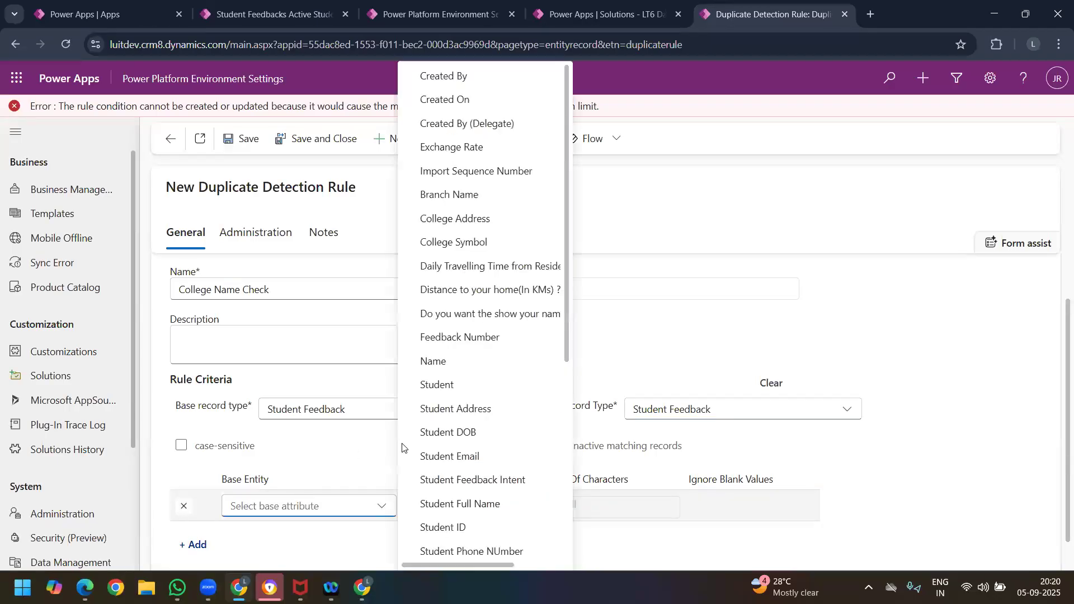
left_click(441, 361)
left_click(493, 507)
left_click(476, 432)
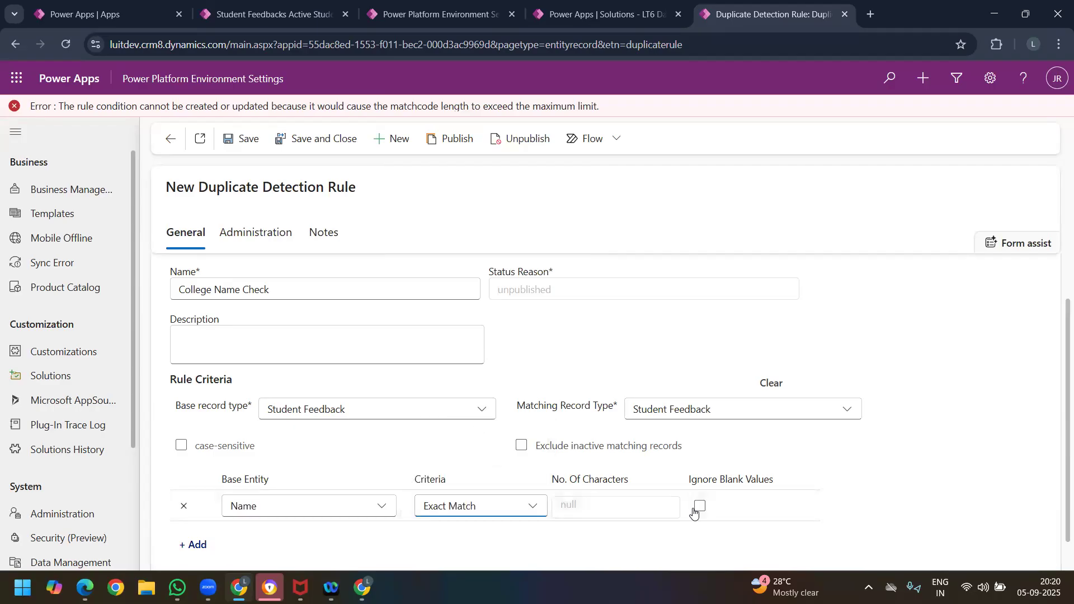
left_click(243, 140)
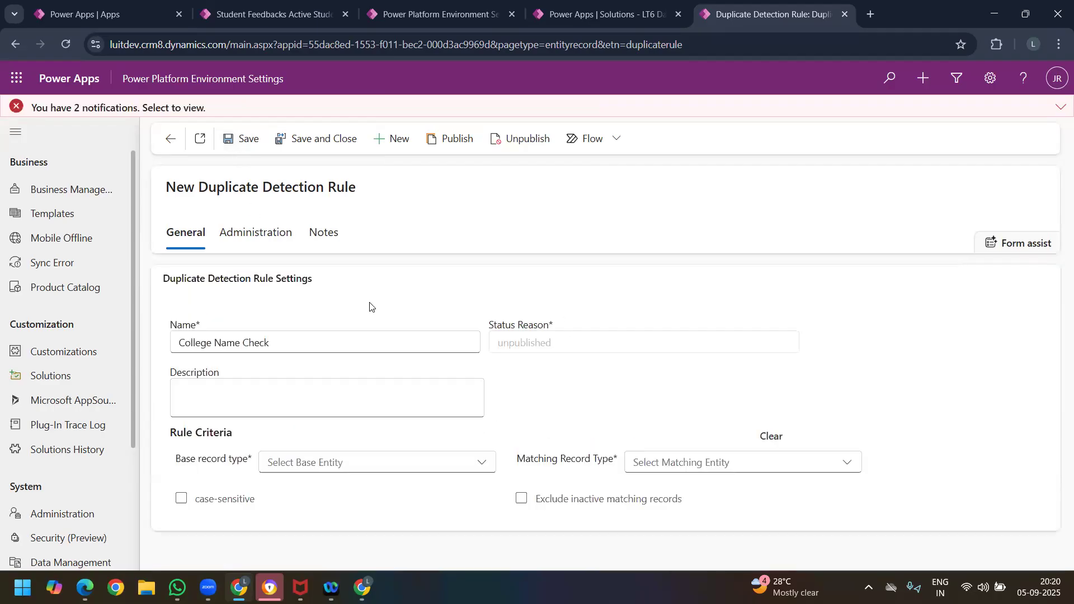
Step: Copy the matchcode length error from the form's notifications and open google.com in a new tab
left_click(1060, 108)
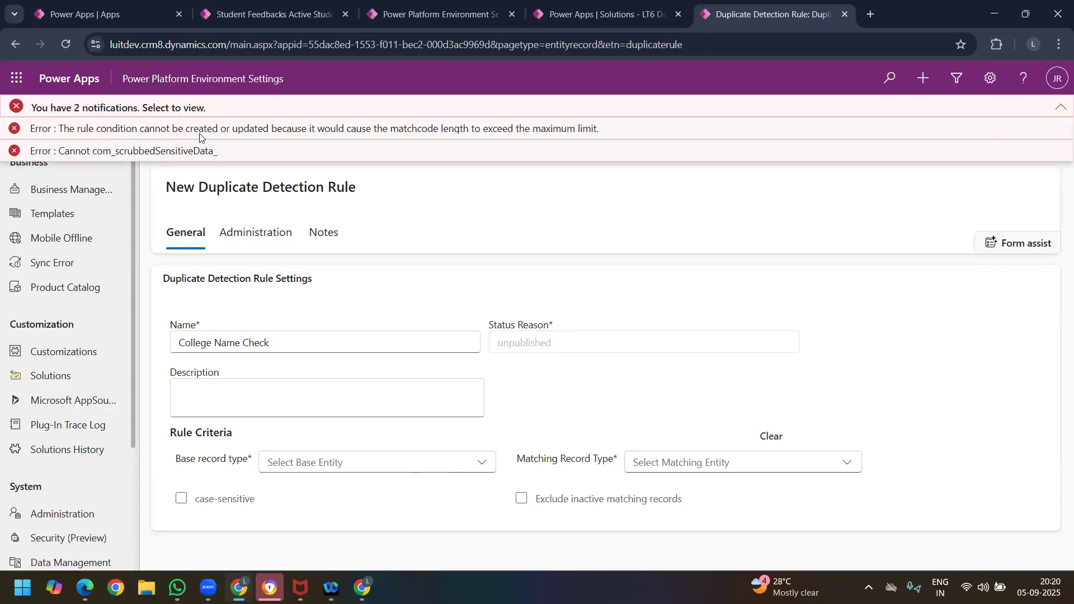
triple_click(369, 134)
key("ctrl+c")
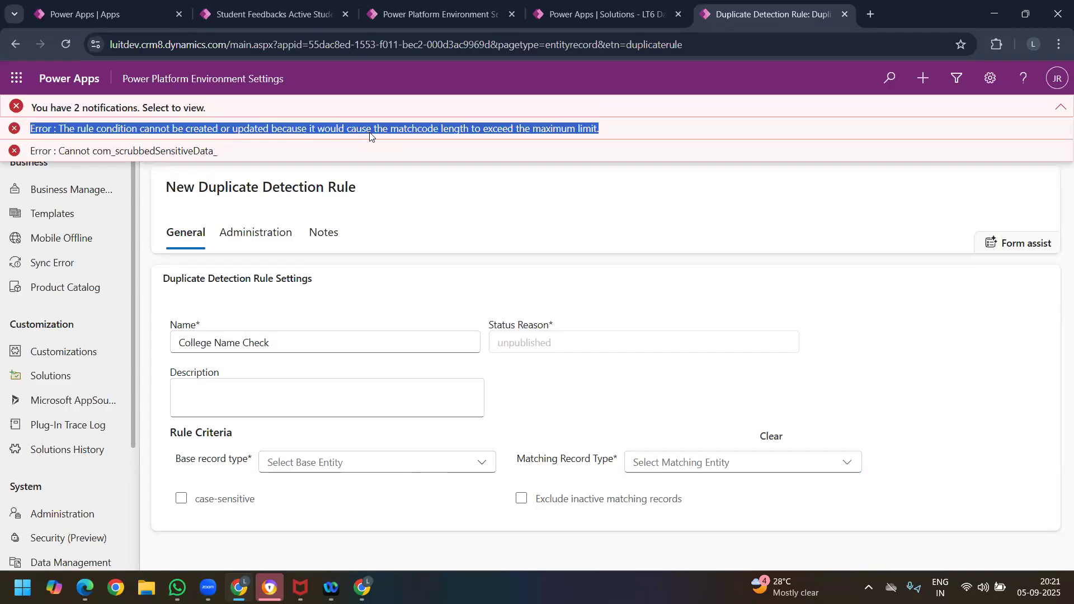
left_click(878, 16)
type("g")
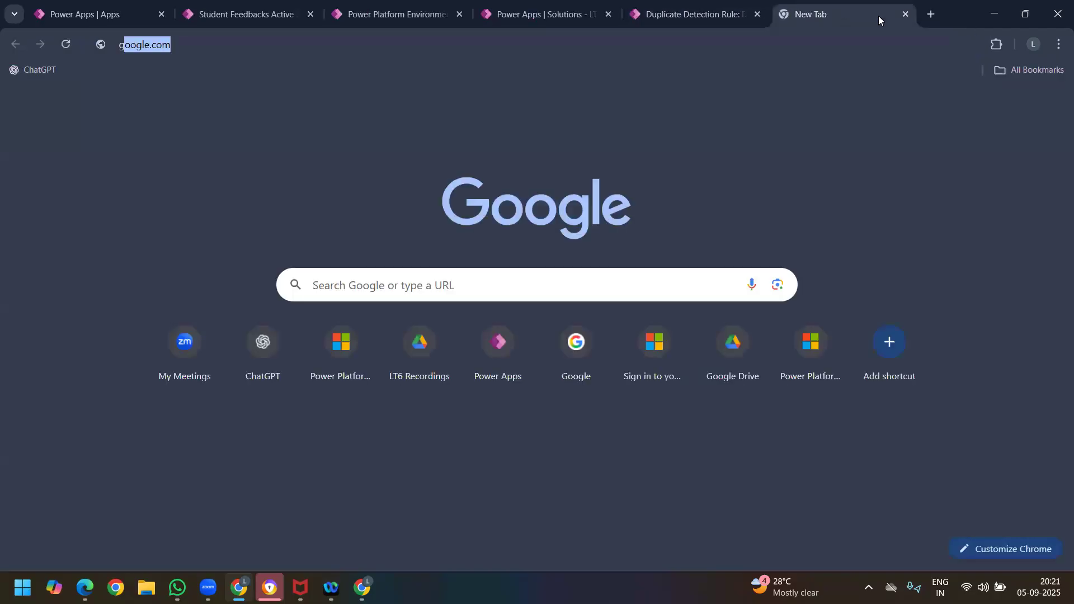
type("oogle.com")
key("Return")
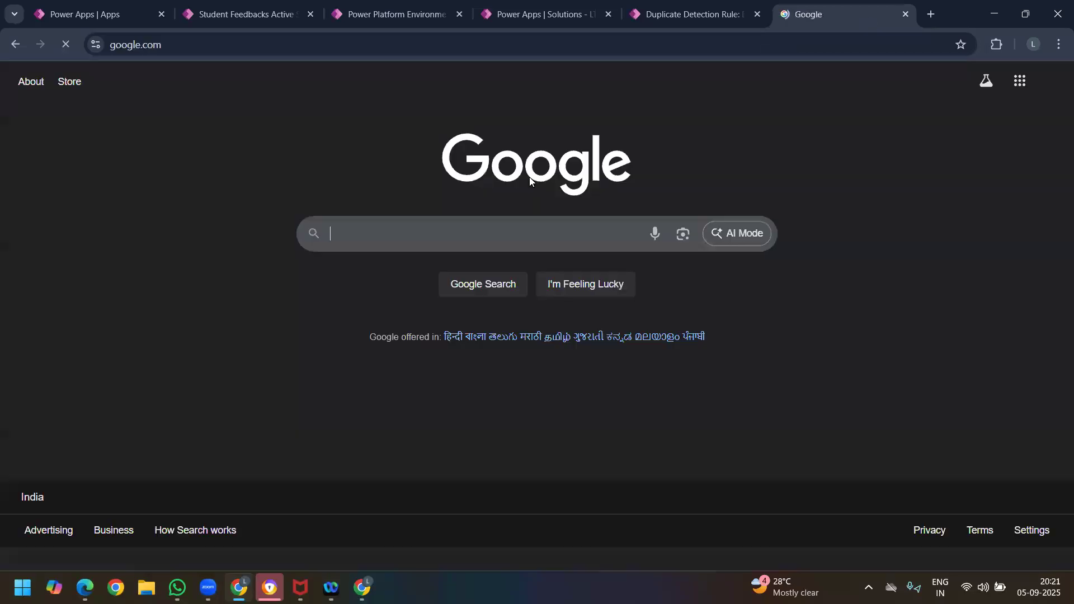
Step: Search Google for the copied error with "MS D365 CRM" appended and read the AI Overview's advice on fixing it
left_click(420, 249)
key("ctrl+v")
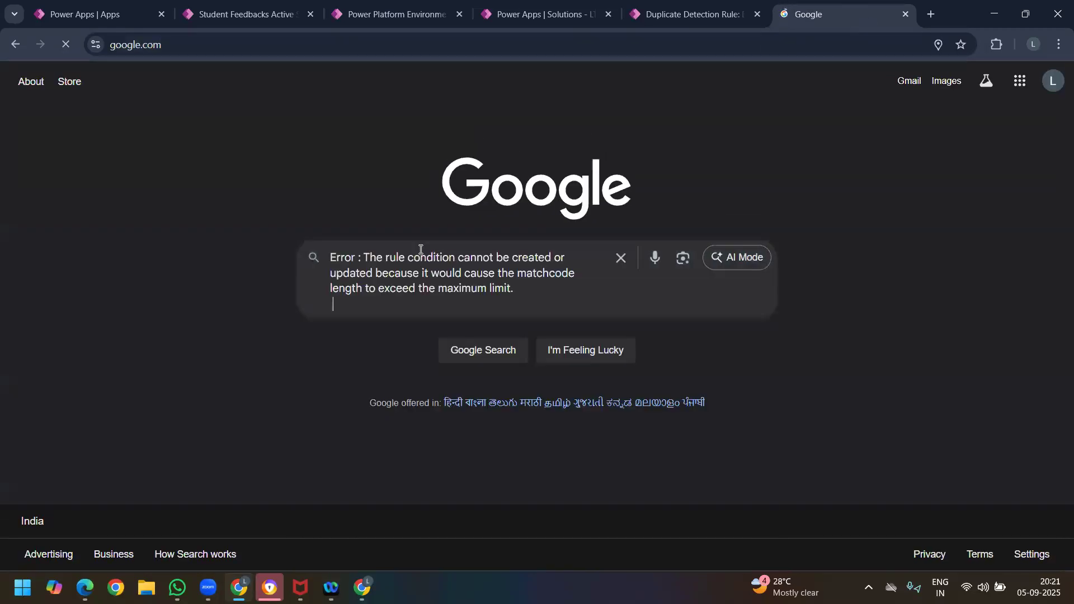
type("MS D365 CRM")
key("Return")
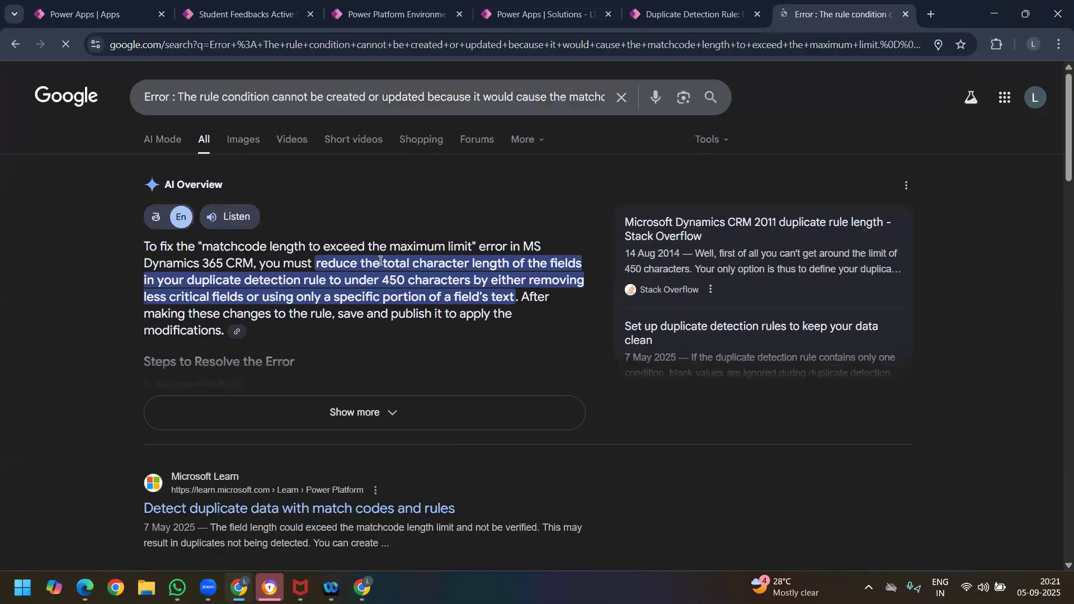
left_click_drag(381, 263, 511, 263)
left_click(379, 281)
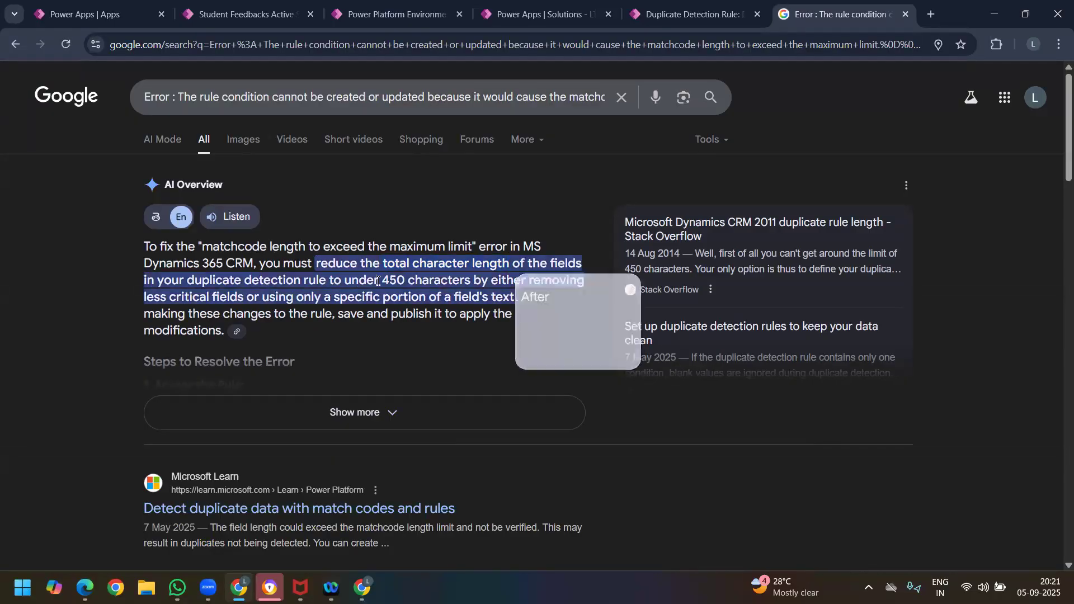
left_click_drag(384, 279, 525, 280)
left_click(336, 286)
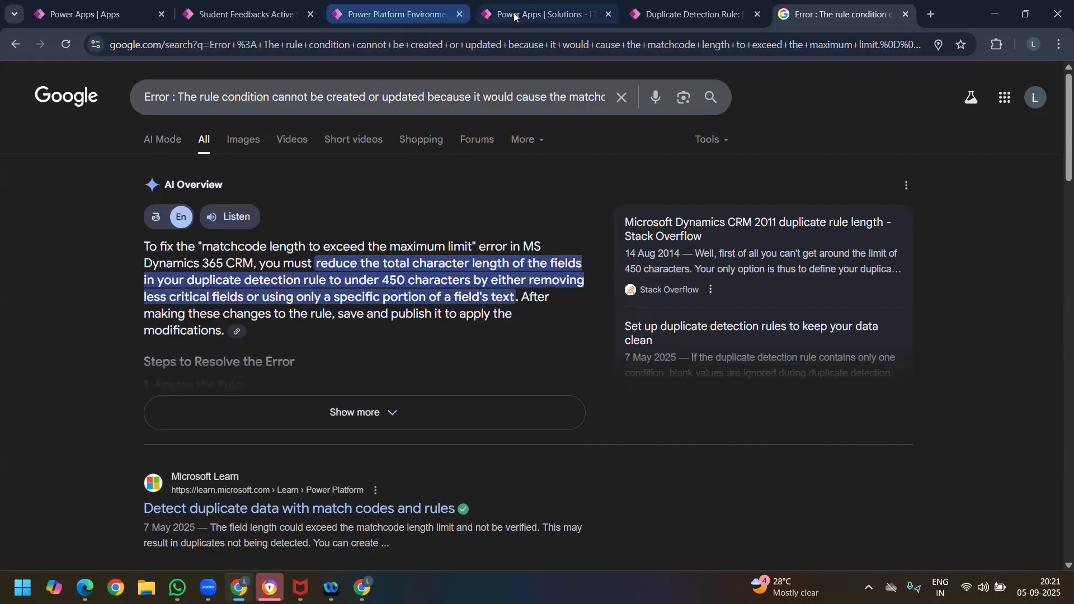
Step: Go to the LT6 Day 8 solution in Power Apps and open the Student Feedback table's column list
left_click(551, 12)
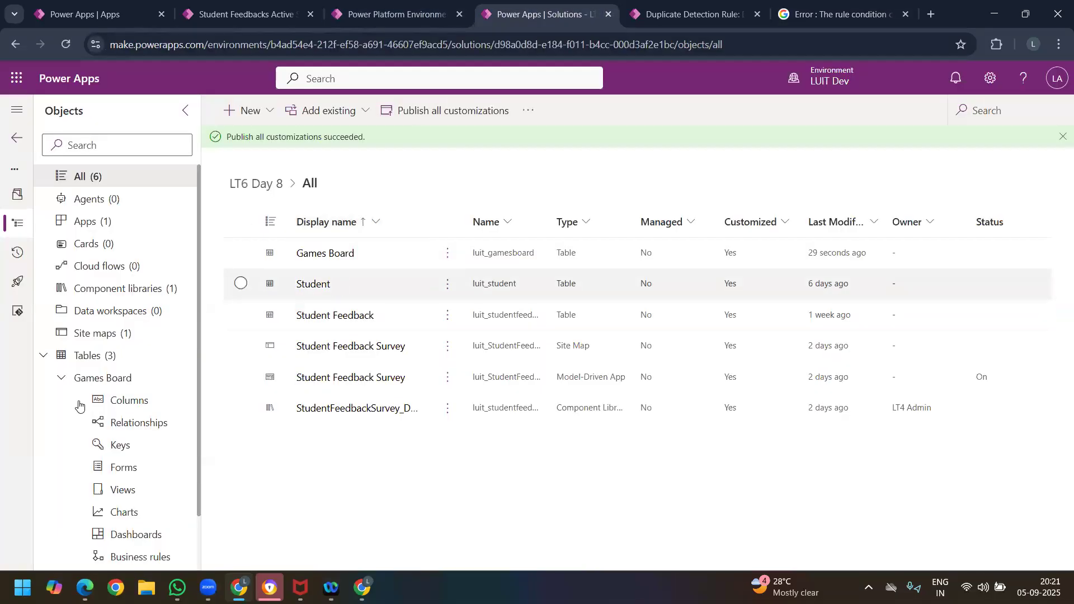
left_click(62, 378)
left_click(59, 401)
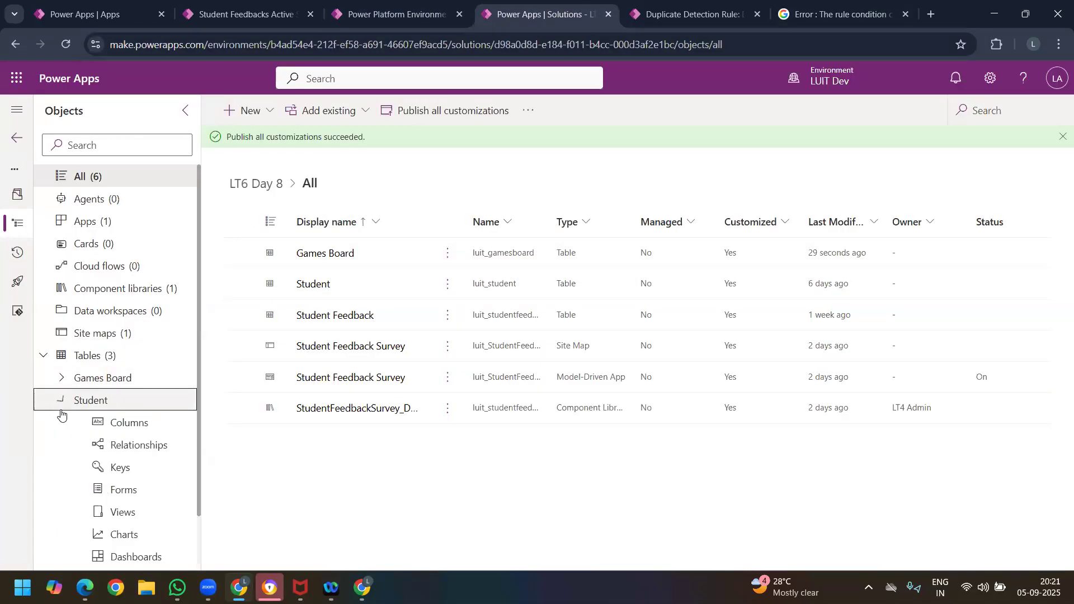
left_click(56, 402)
left_click(62, 422)
scroll(126, 386, "down", 1)
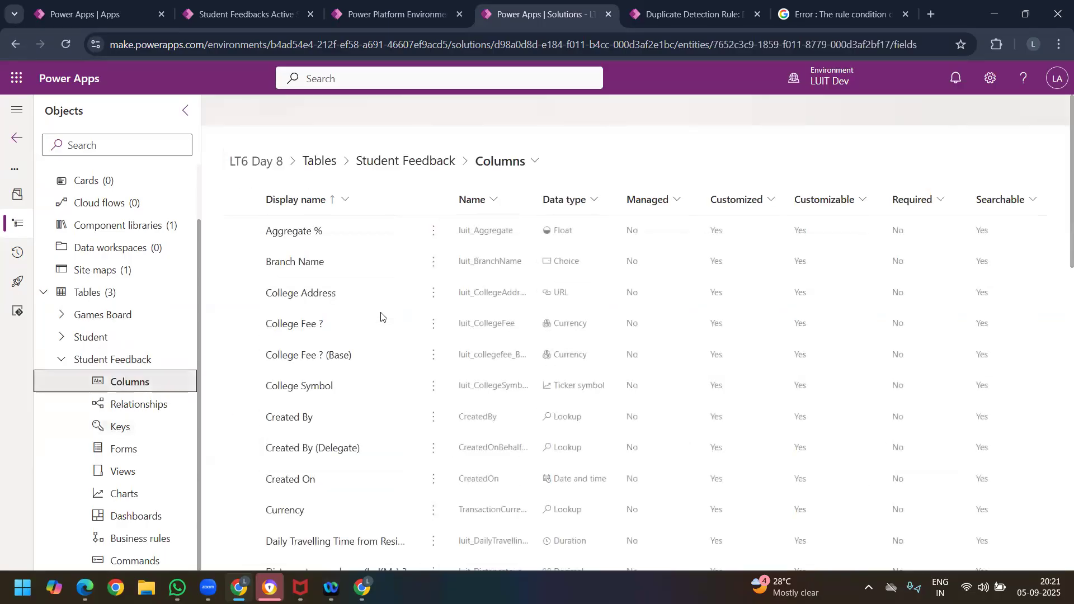
Step: Set the Student Feedback table's Name column to a maximum character count of 100 and save the column
scroll(414, 337, "down", 15)
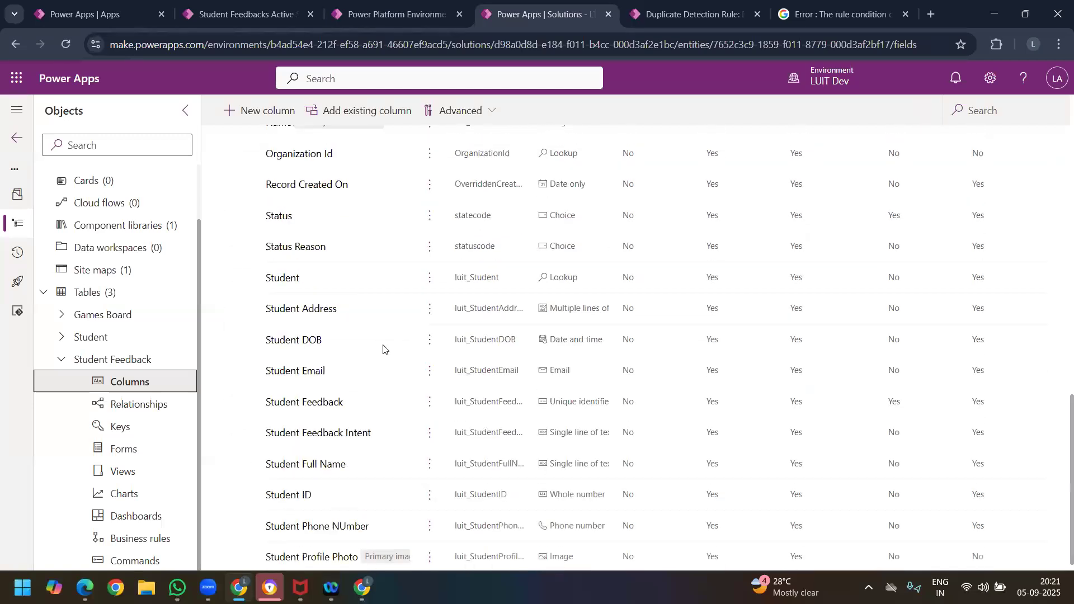
scroll(383, 349, "up", 6)
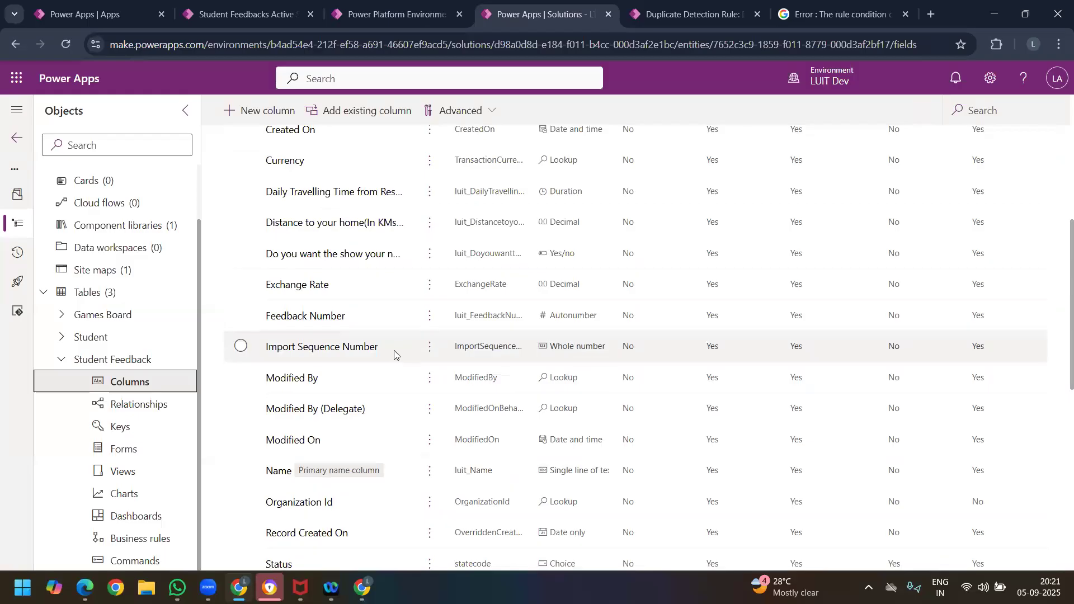
scroll(393, 350, "down", 5)
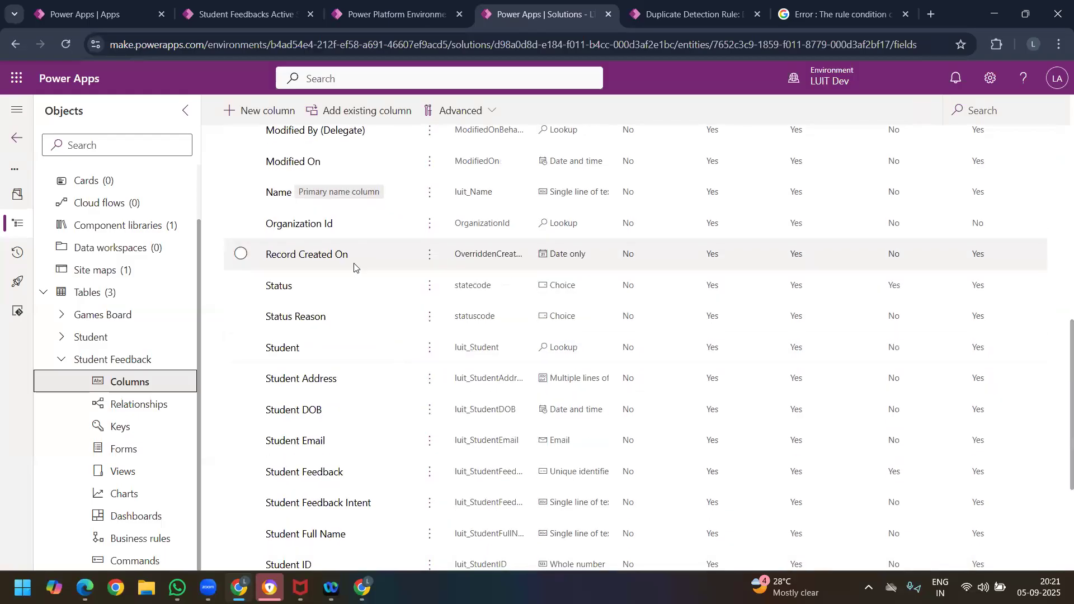
left_click(279, 192)
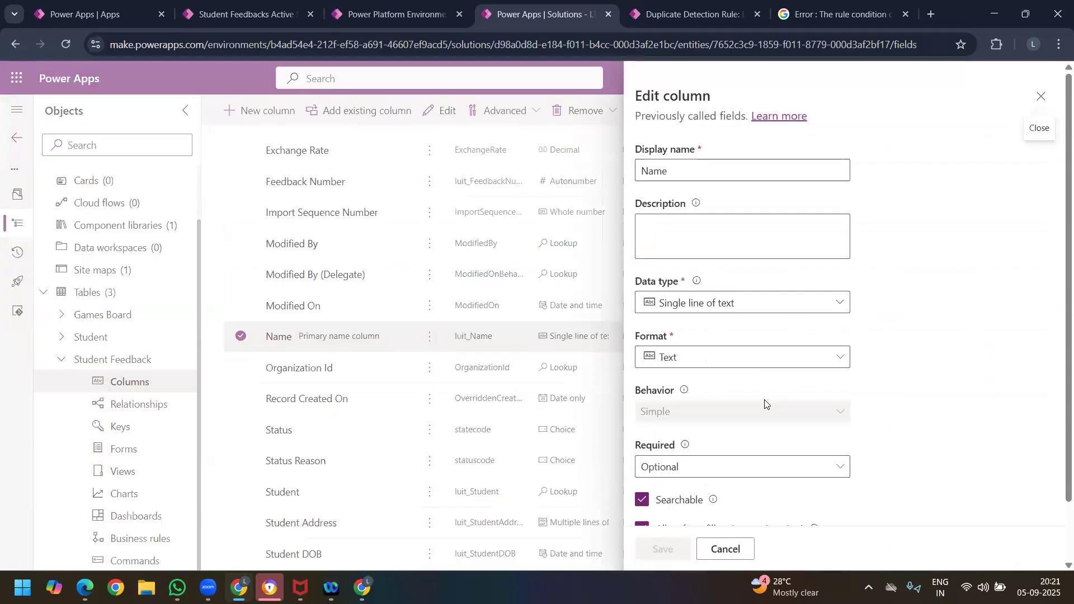
scroll(764, 399, "down", 1)
left_click(724, 488)
scroll(828, 364, "down", 3)
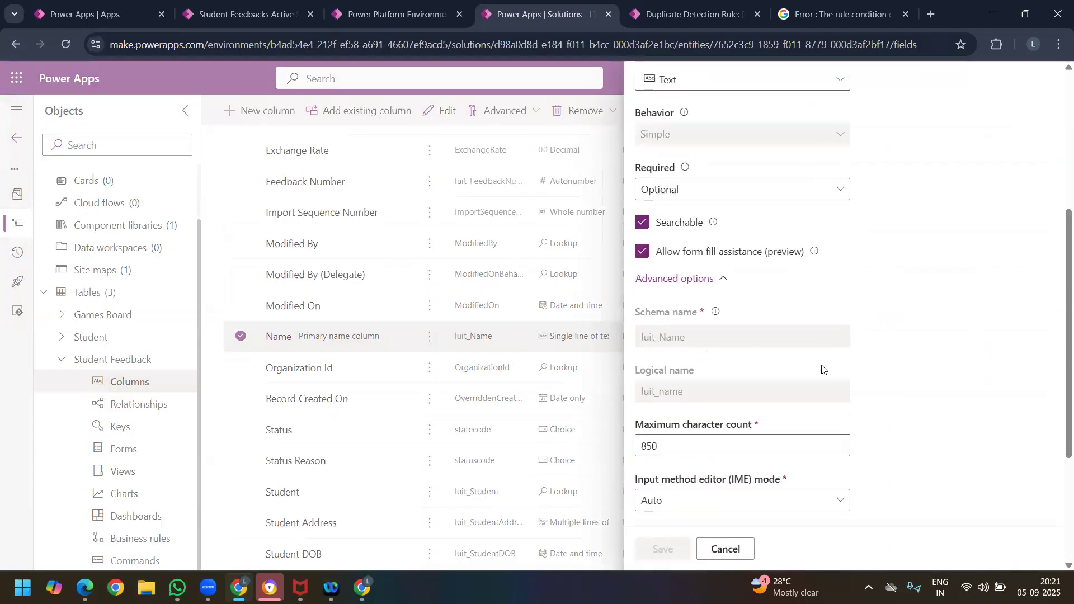
scroll(822, 369, "down", 2)
left_click_drag(685, 376, 627, 368)
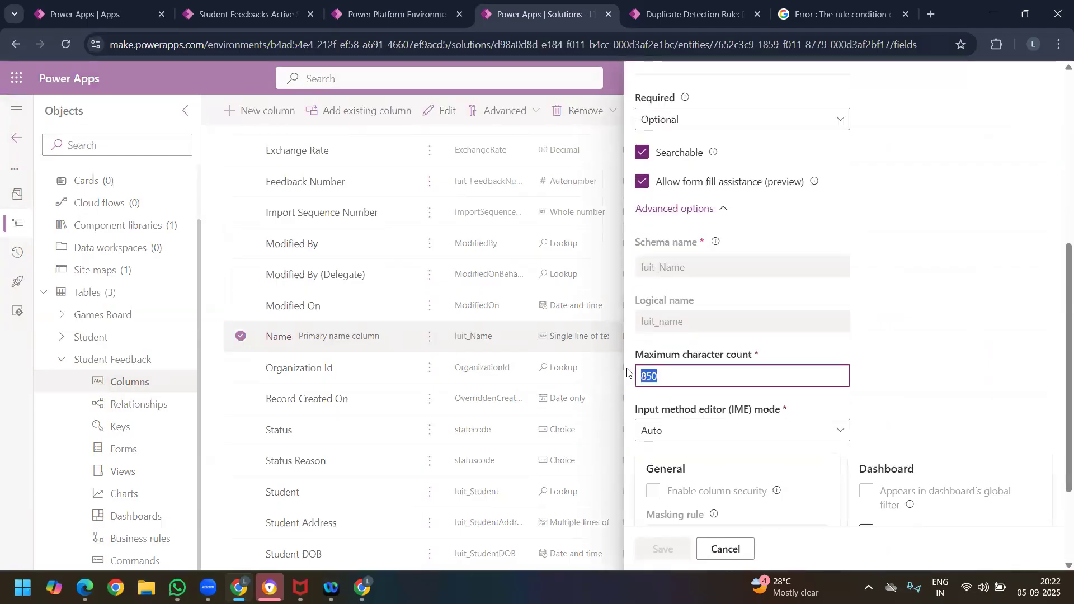
type("100")
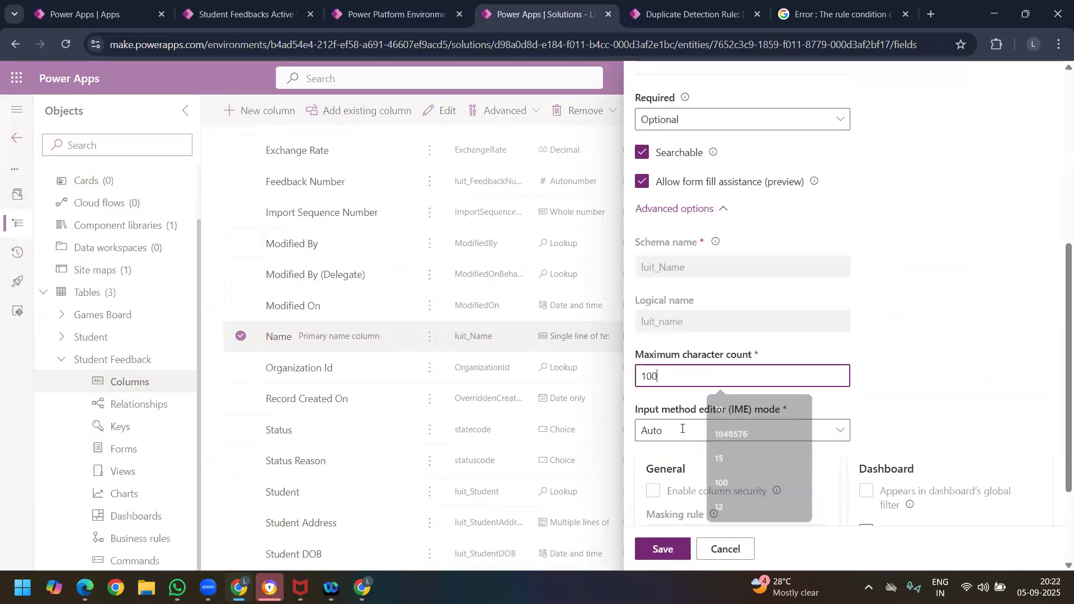
left_click(662, 551)
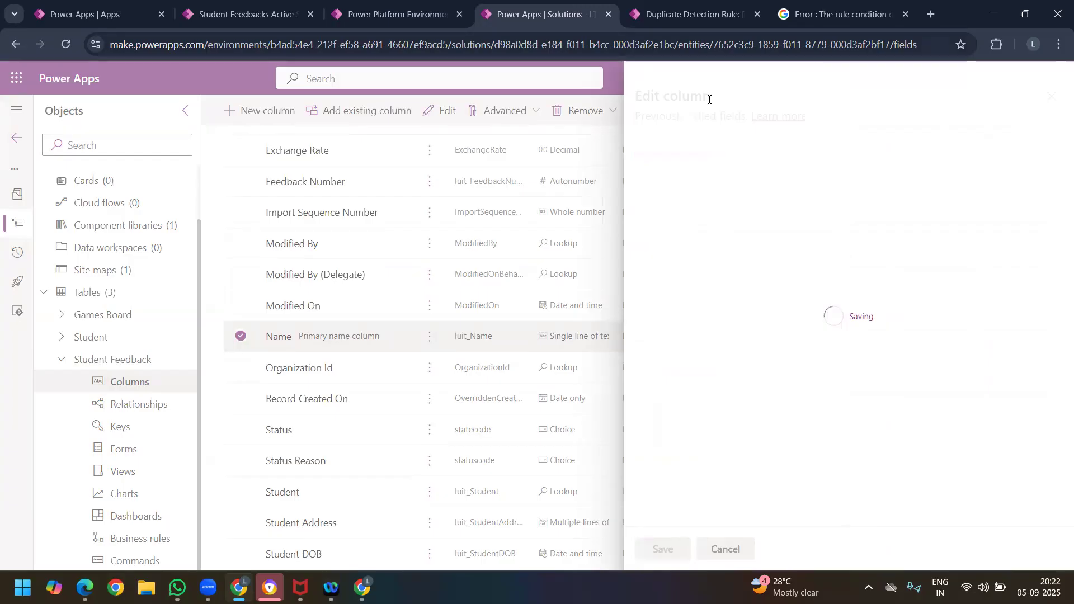
Step: Publish all customizations from the LT6 Day 8 solution and return to the new duplicate detection rule form
left_click(823, 10)
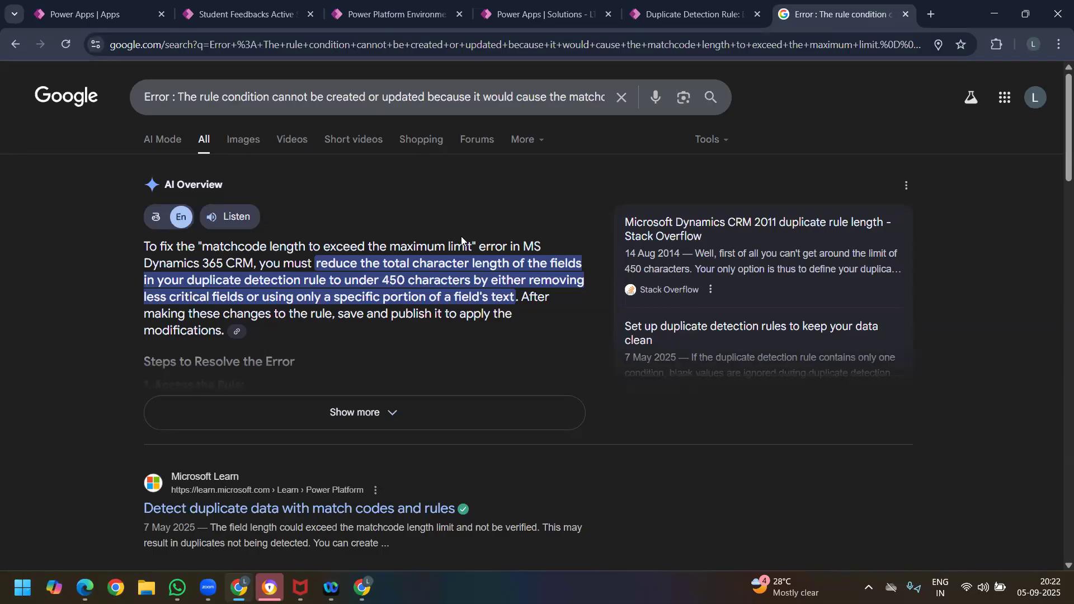
left_click(533, 24)
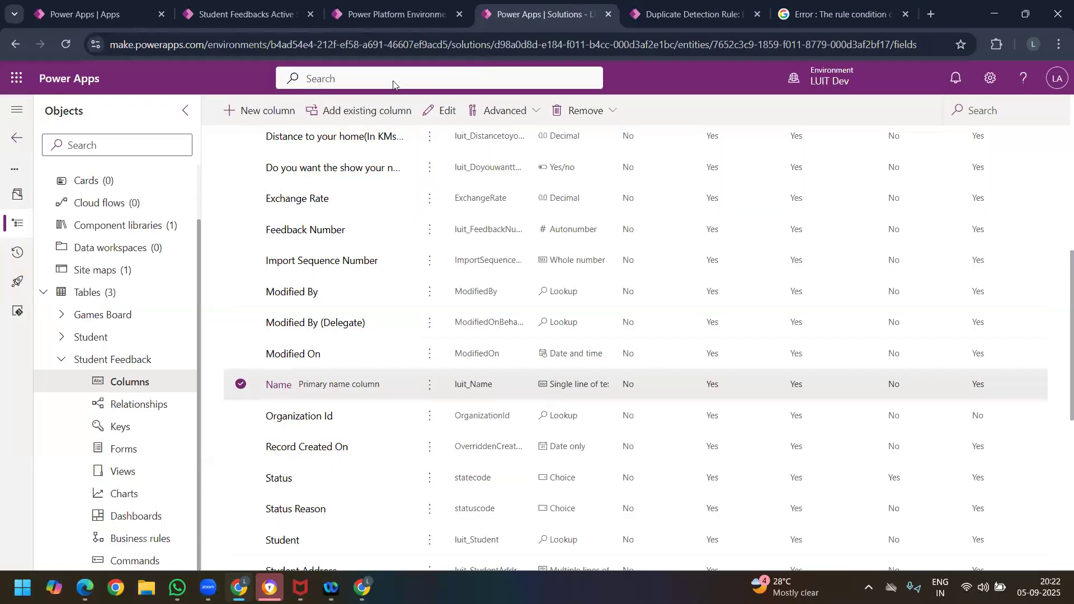
scroll(137, 207, "up", 2)
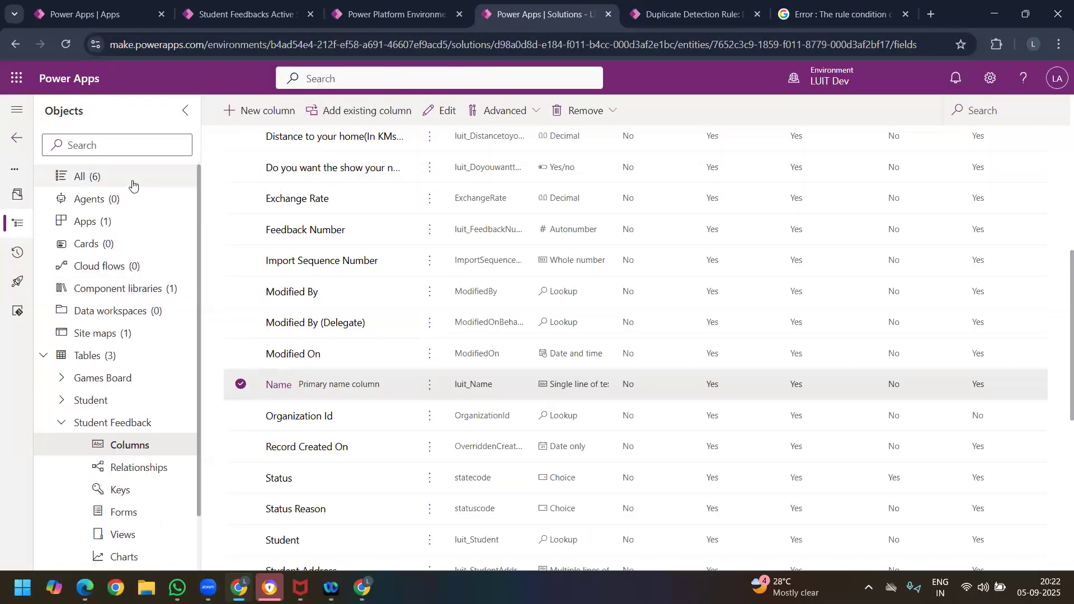
left_click(133, 183)
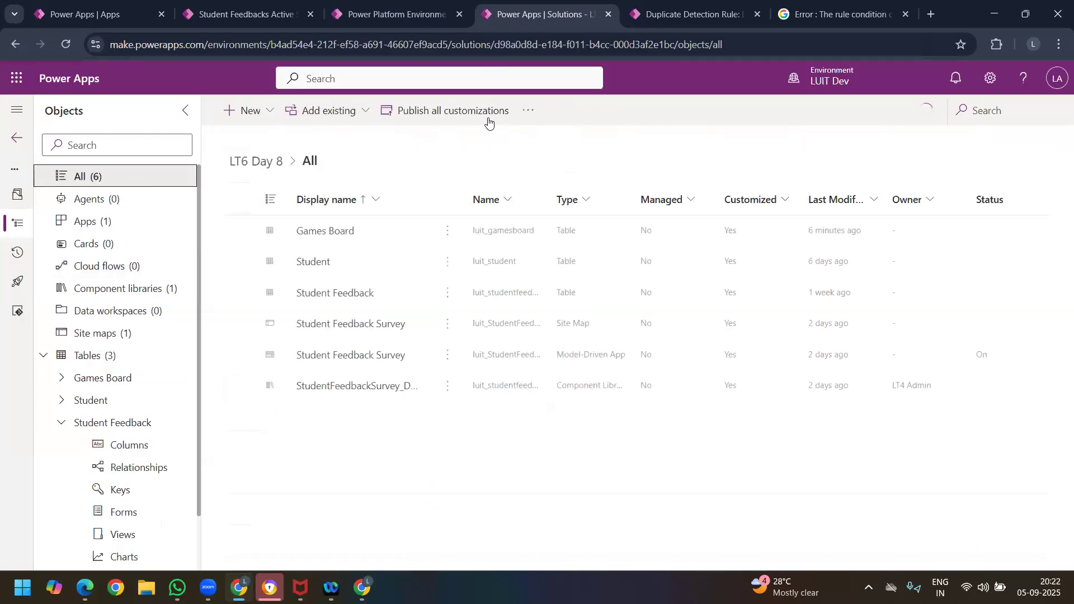
left_click(488, 118)
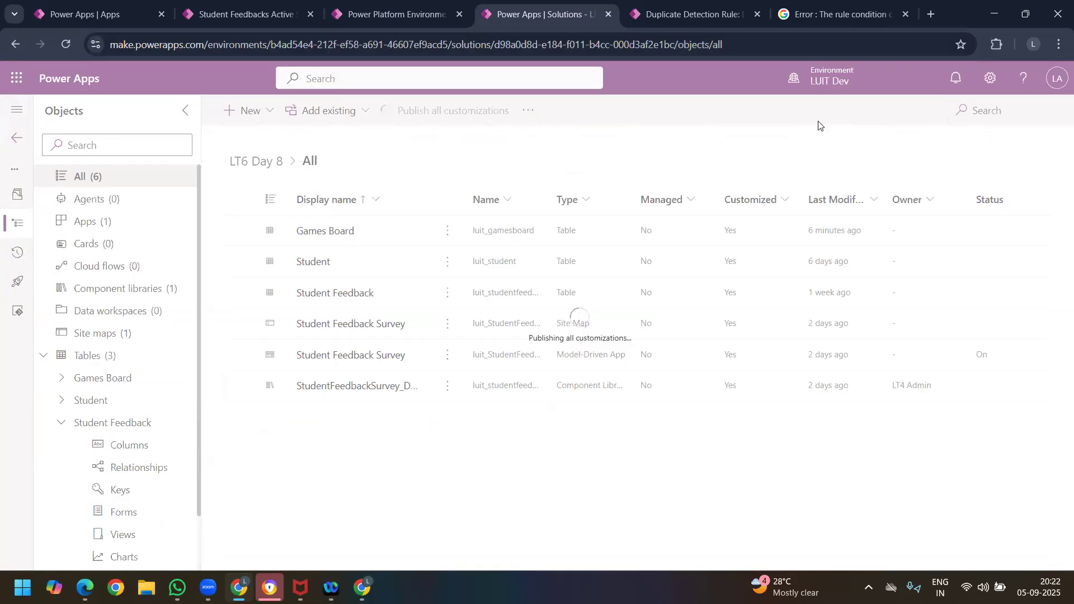
left_click(645, 11)
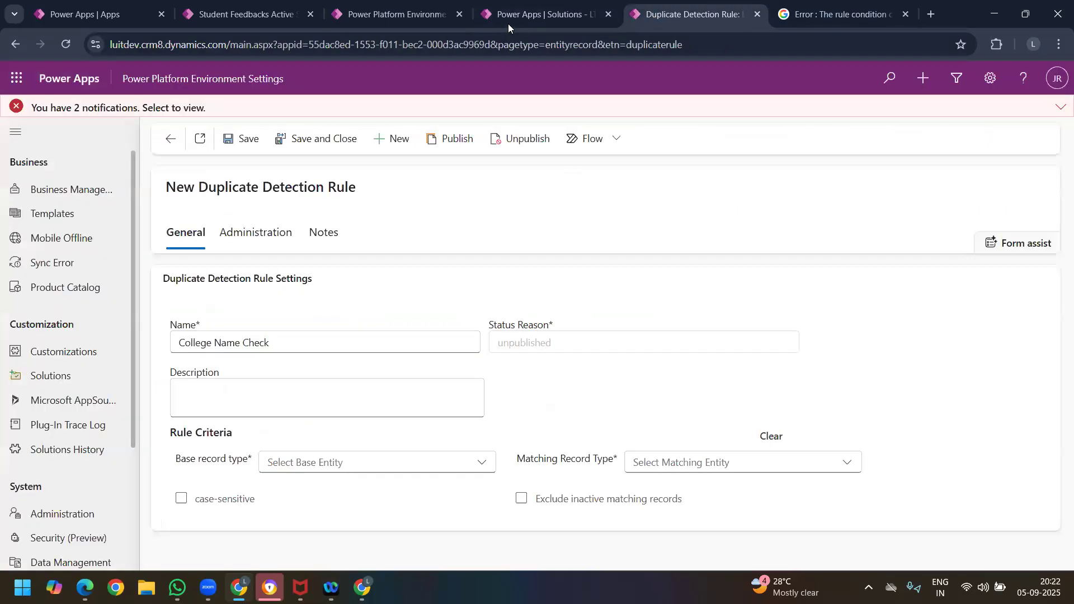
left_click(508, 23)
left_click(668, 15)
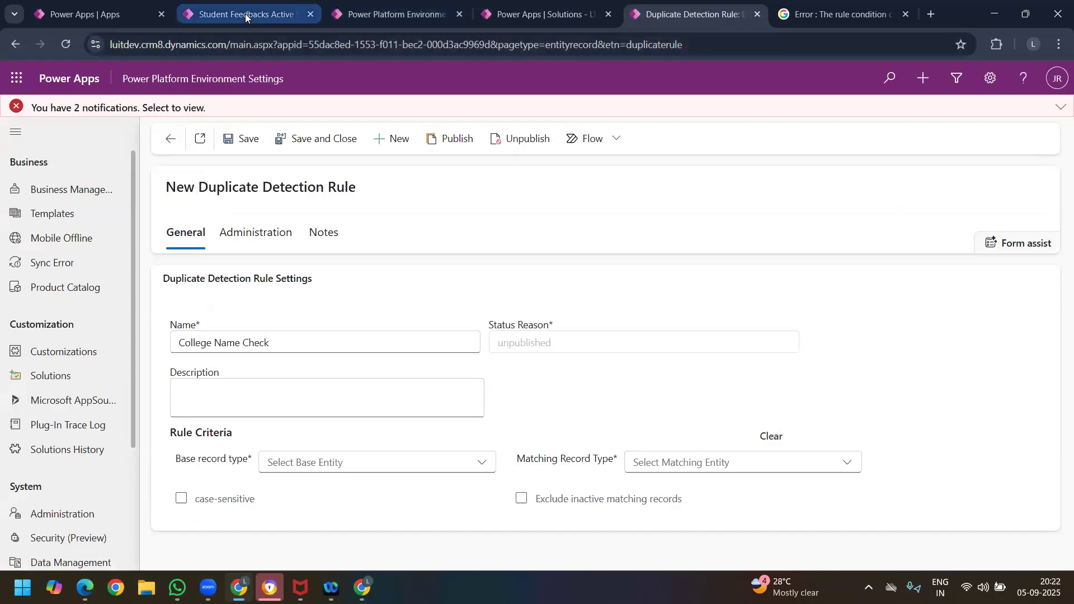
left_click(263, 14)
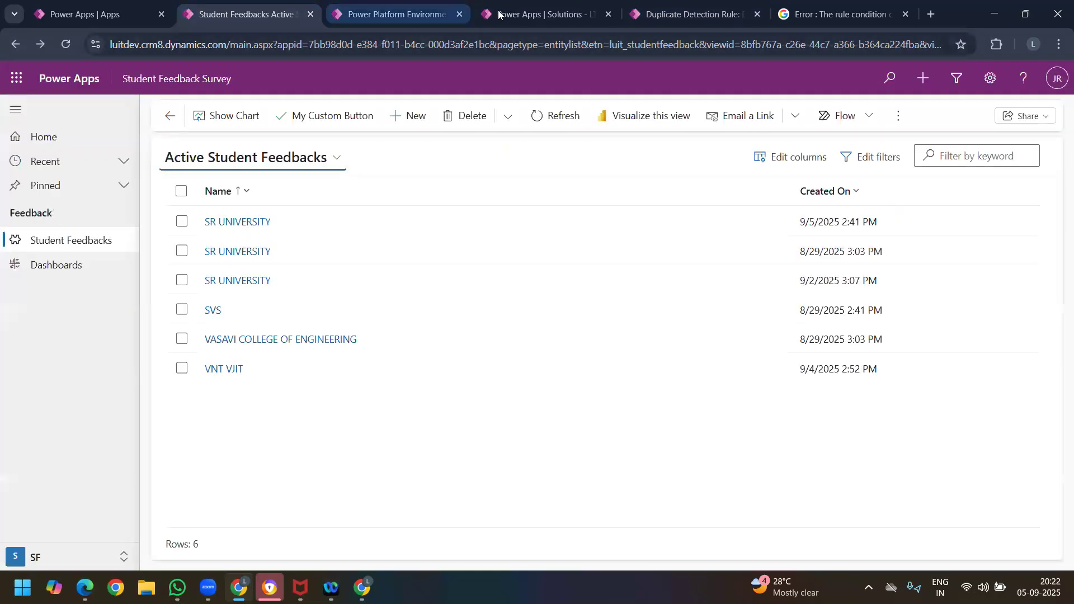
Step: Start a new table with advanced properties in the LT6 Day 8 solution and review its advanced options, including duplicate detection
left_click(542, 14)
left_click(114, 354)
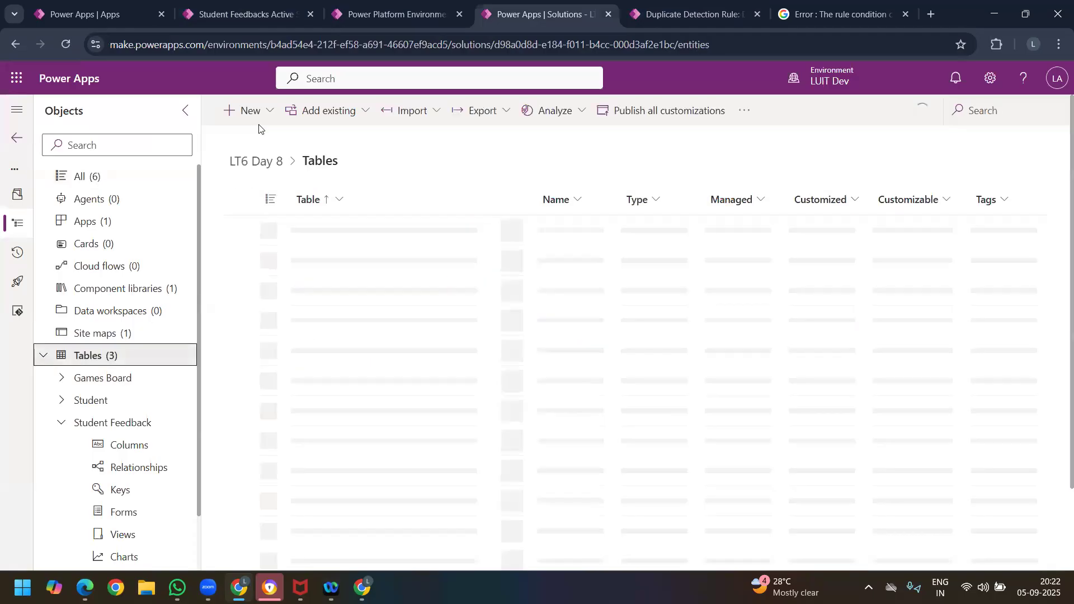
left_click(269, 112)
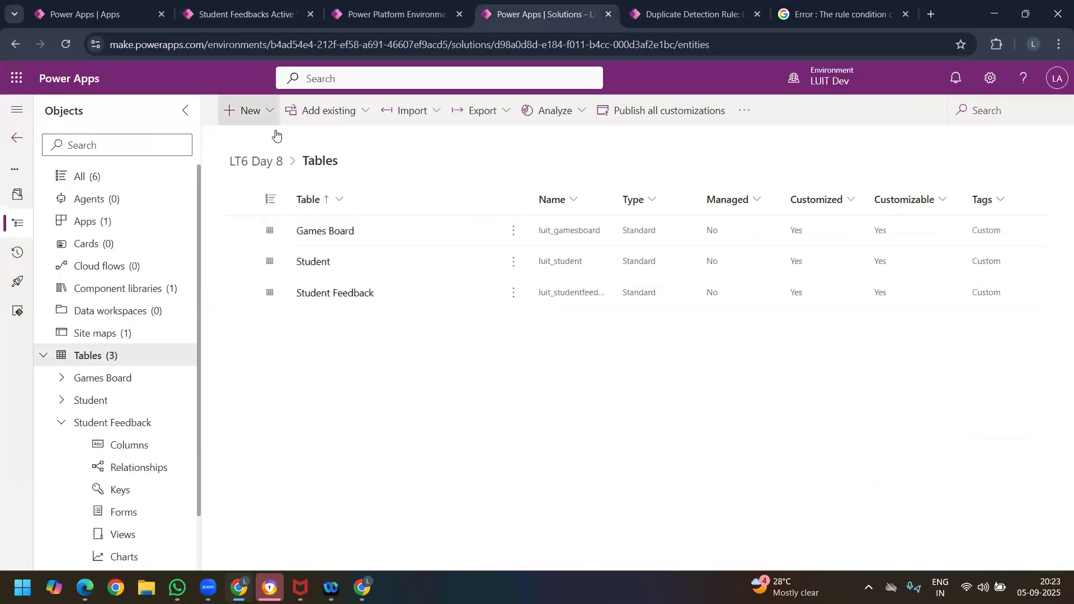
mouse_move(271, 313)
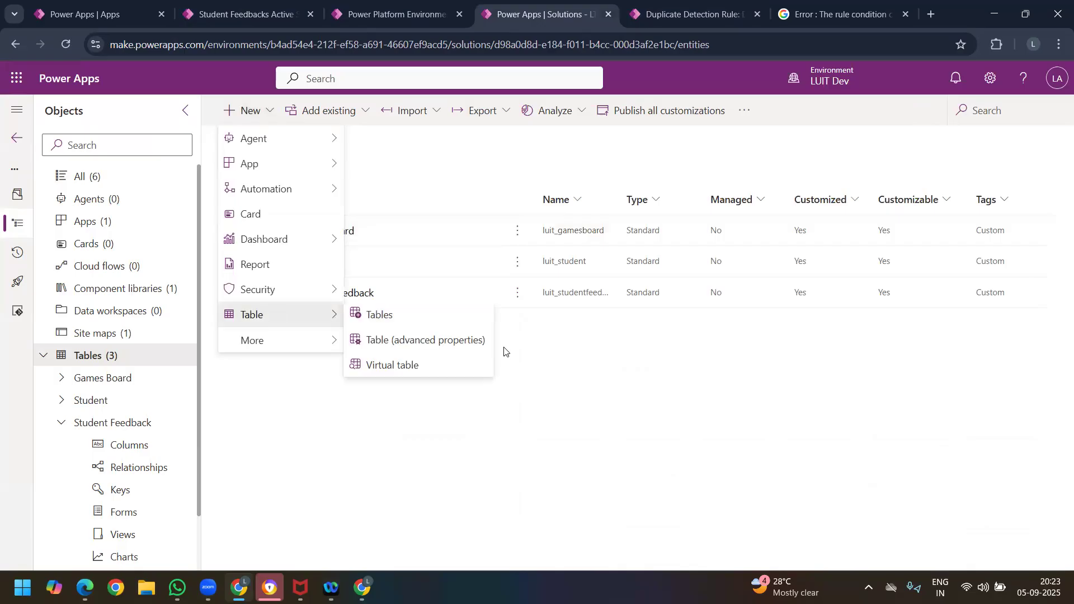
left_click(405, 347)
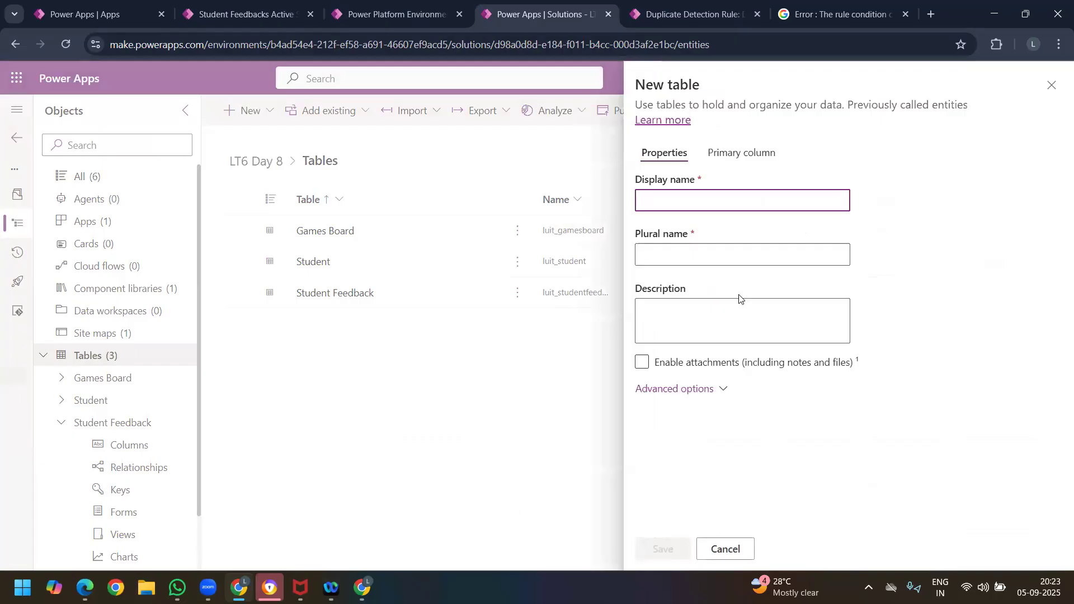
left_click(715, 391)
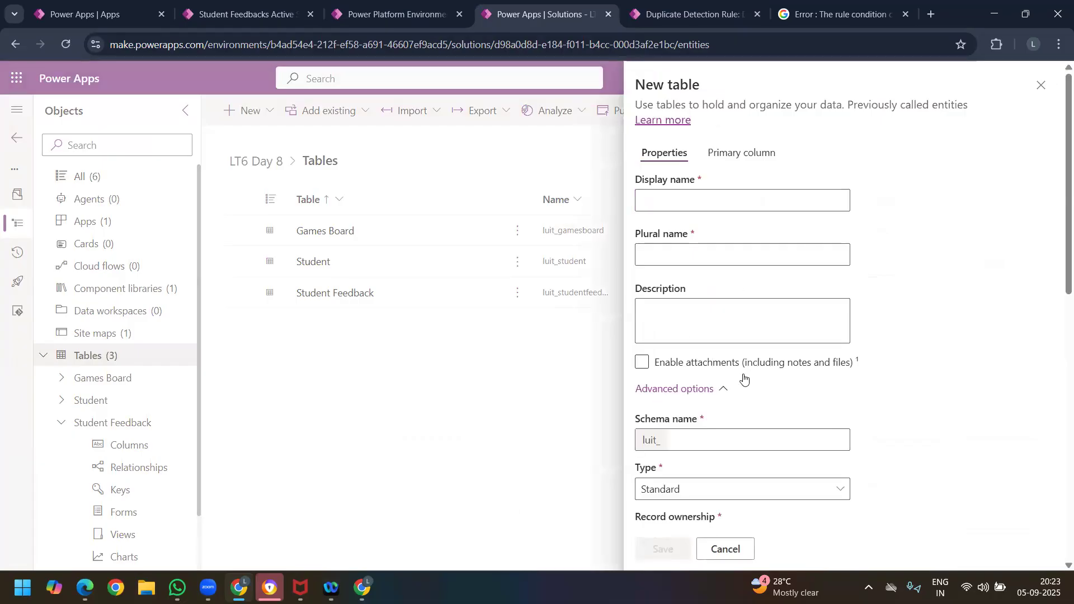
scroll(744, 379, "down", 10)
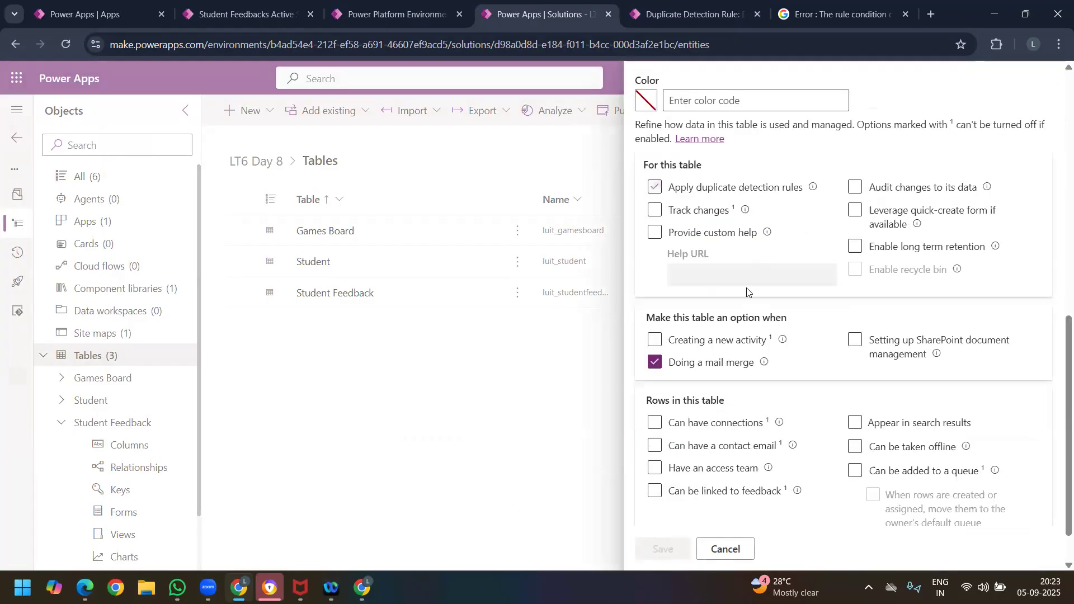
scroll(747, 292, "up", 10)
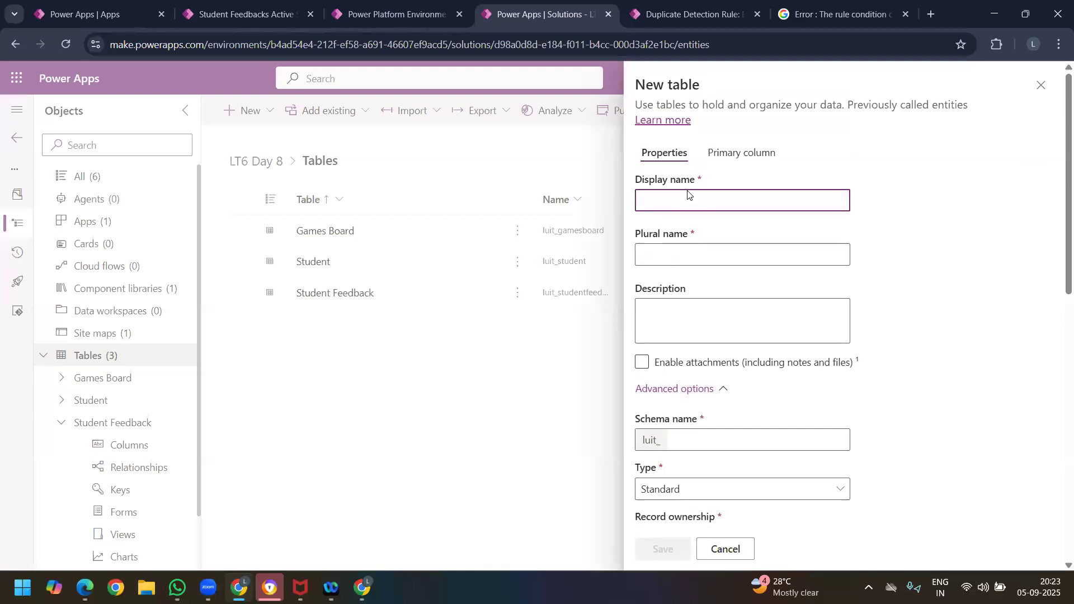
Step: Set the new table's display name to Mobile and save the table
type("d")
key("BackSpace")
type("My")
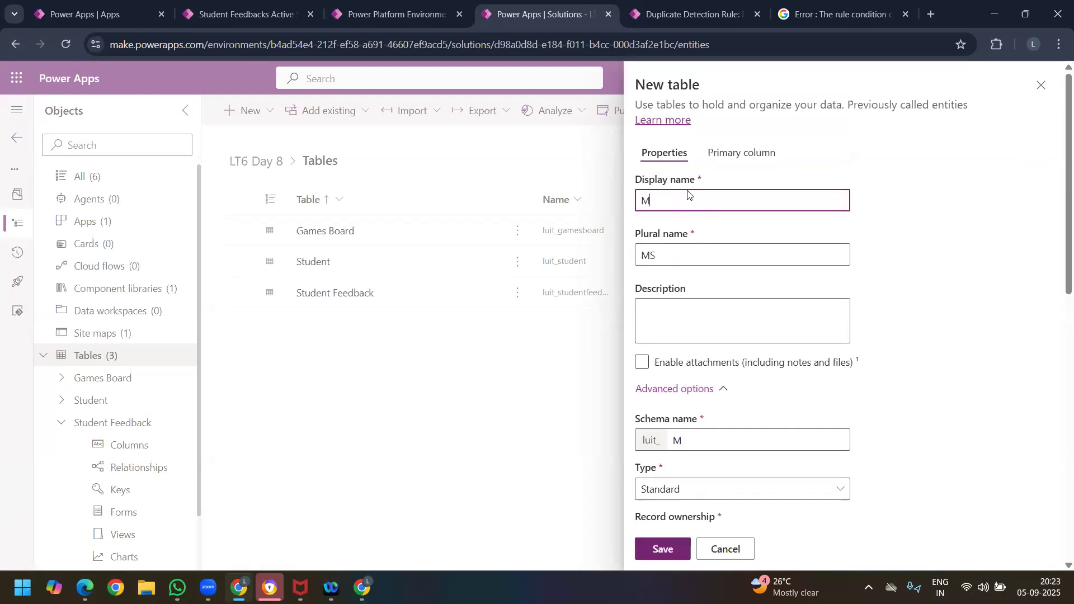
key("BackSpace")
key("BackSpace")
type("D")
key("BackSpace")
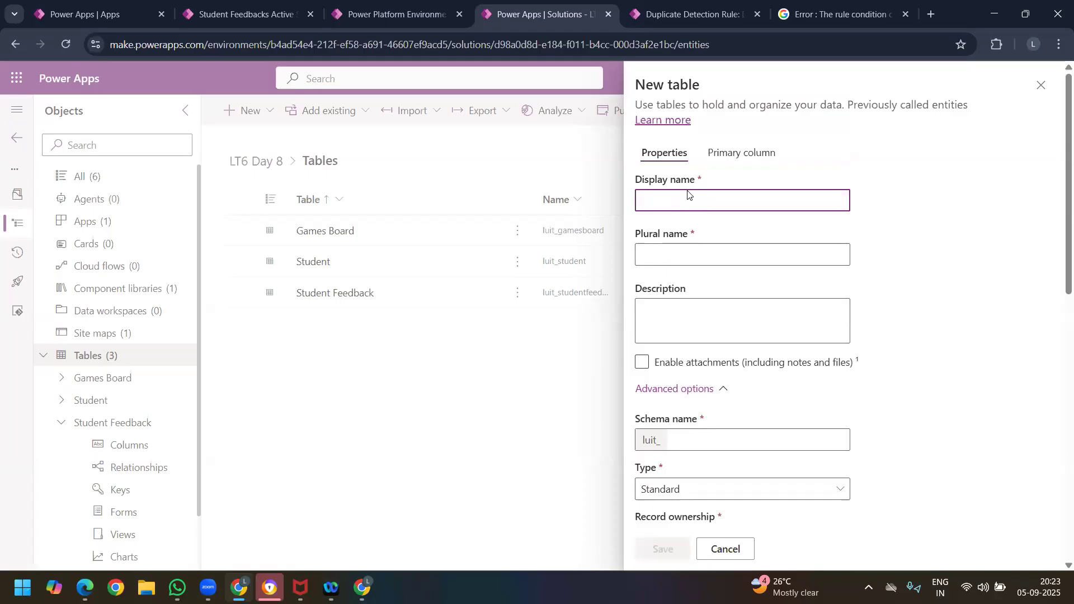
type("Mobilr")
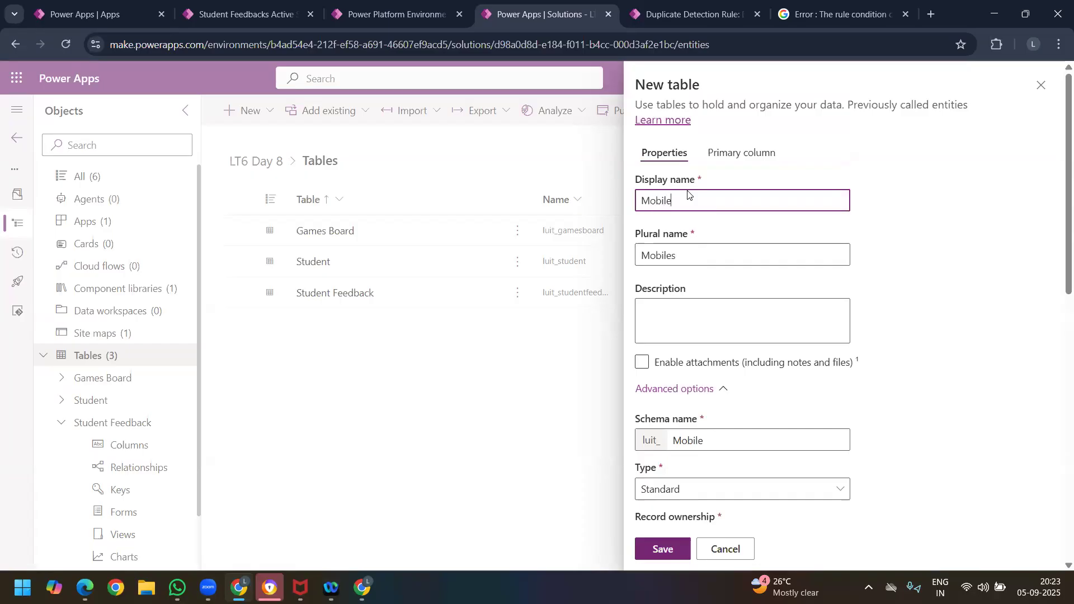
scroll(694, 417, "down", 6)
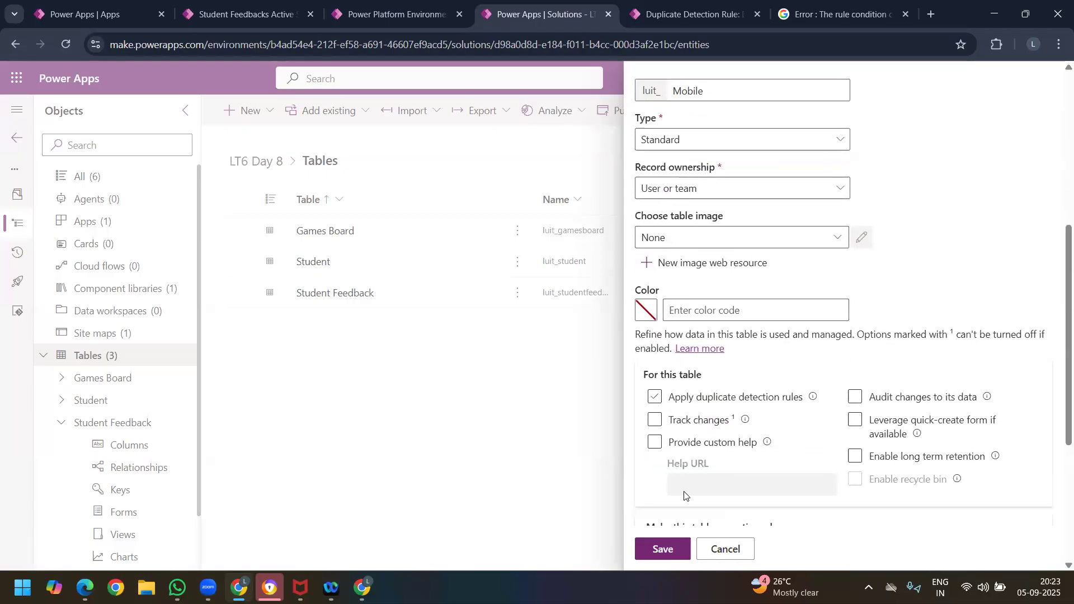
left_click(680, 555)
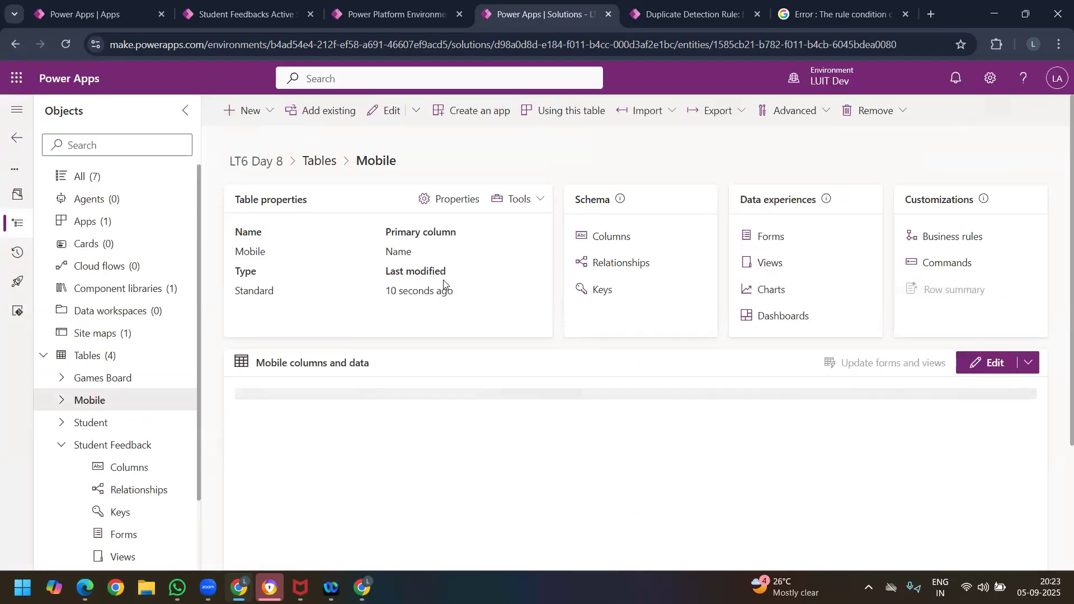
Step: Return to the duplicate detection rule form, reload it and name the rule College Name Check
left_click(678, 17)
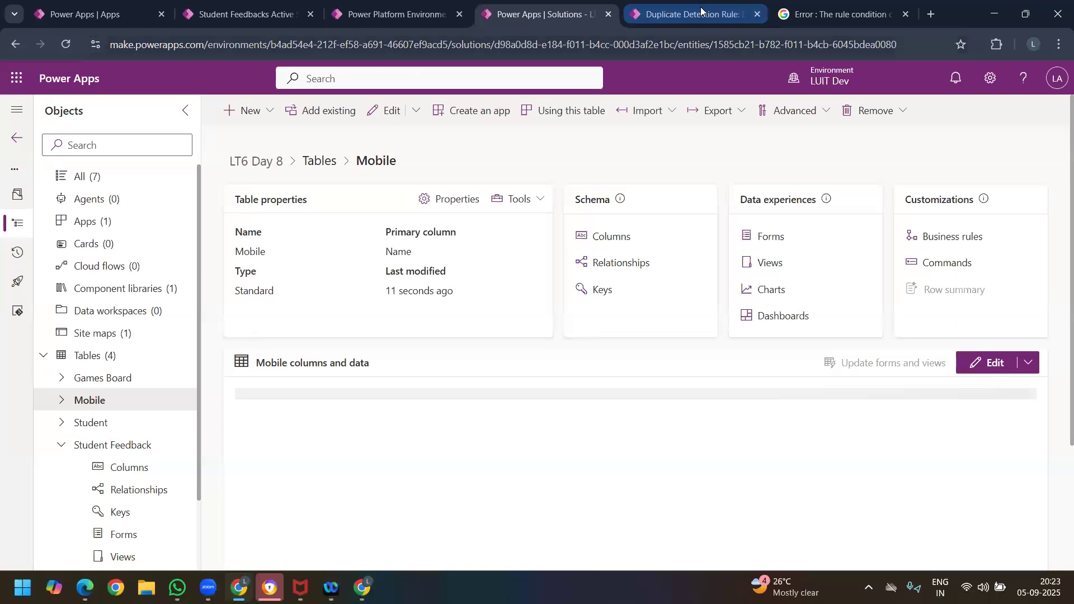
right_click(62, 41)
left_click(98, 115)
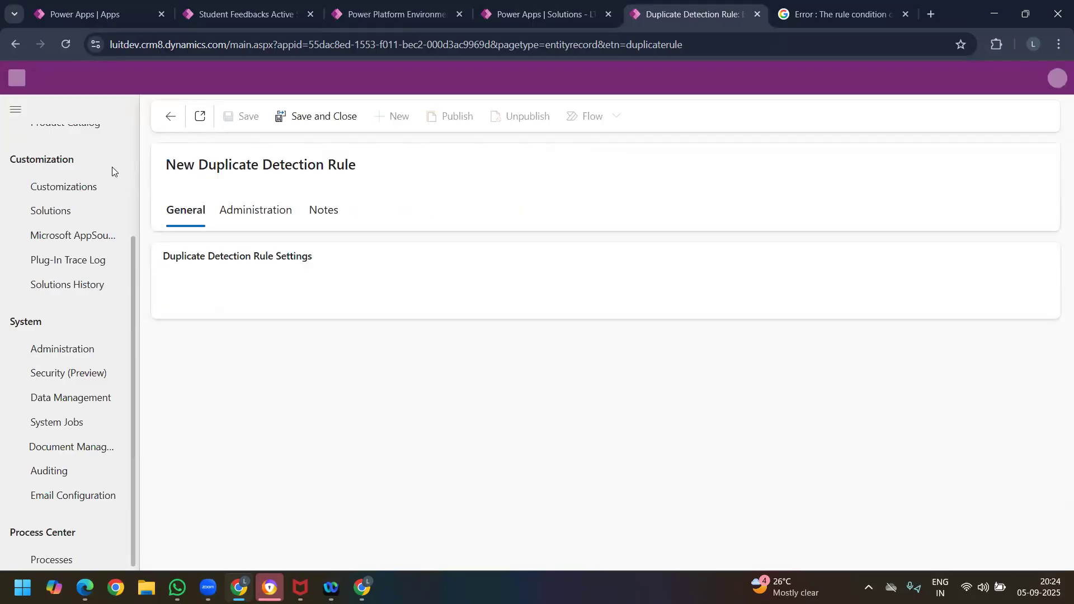
left_click(253, 319)
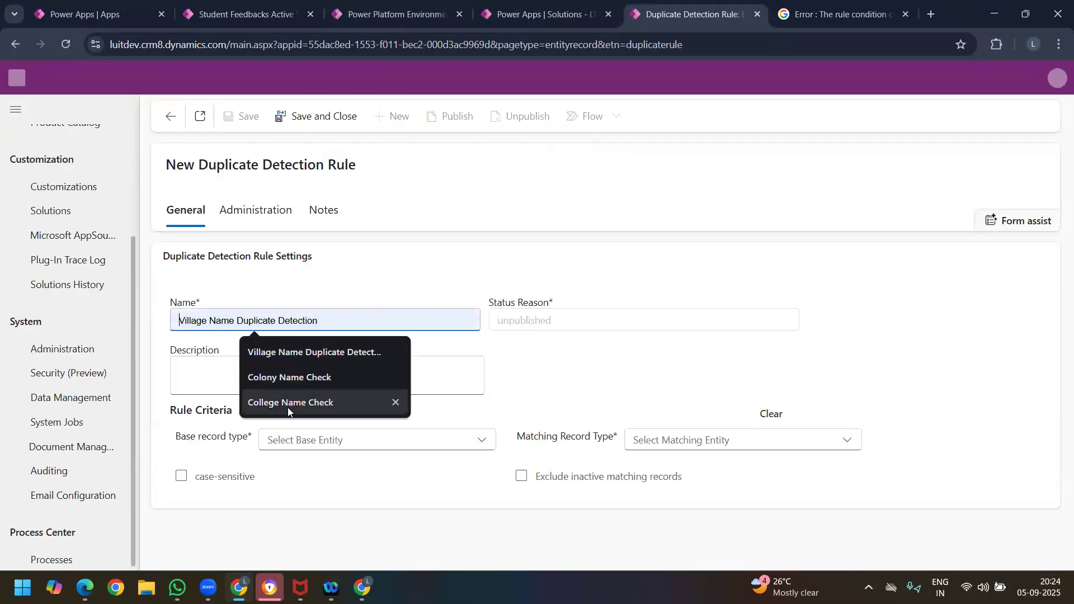
left_click(288, 407)
Step: Set the College Name Check rule's base record type to Student Feedback
left_click(306, 440)
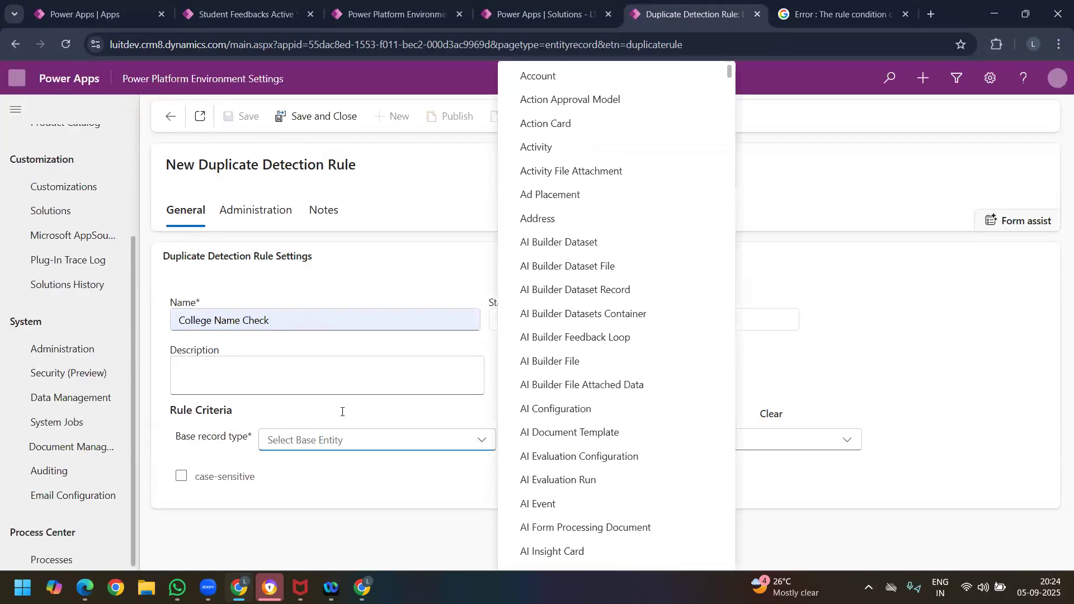
scroll(575, 311, "down", 10)
scroll(575, 311, "down", 20)
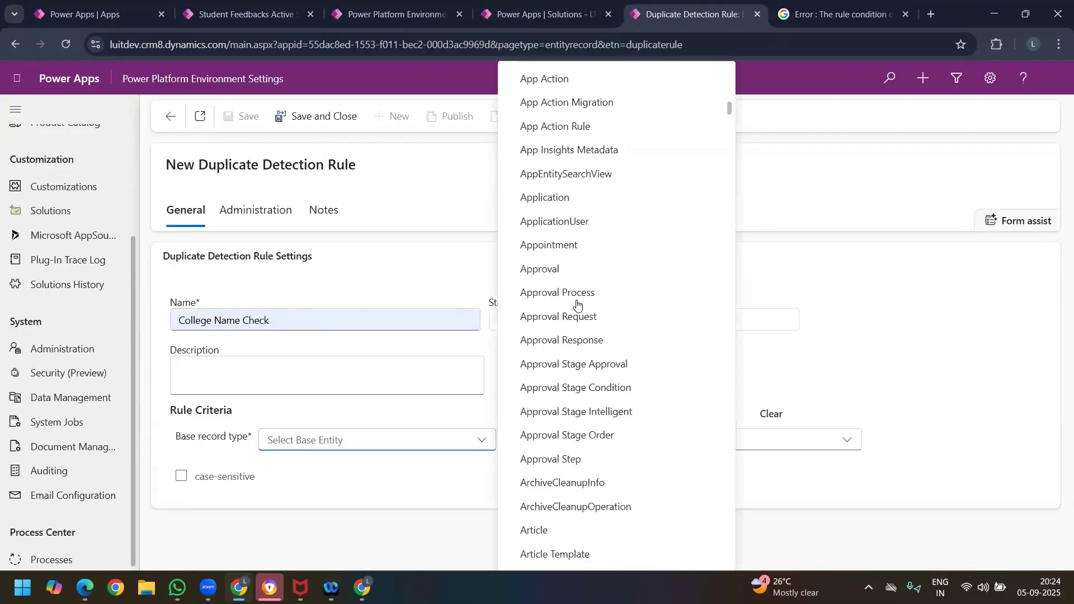
scroll(599, 363, "down", 20)
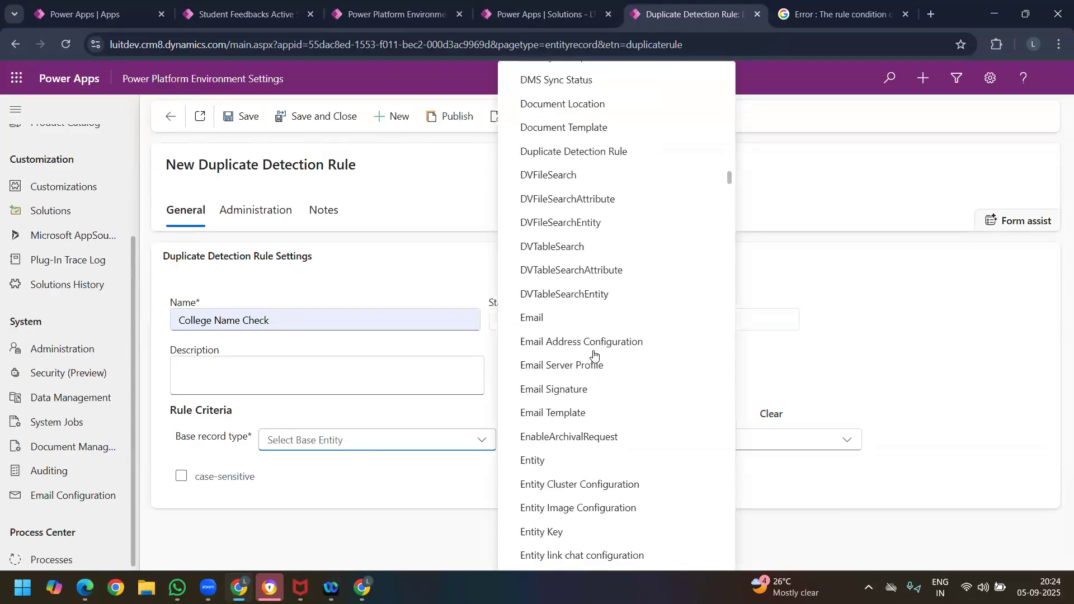
scroll(603, 376, "down", 20)
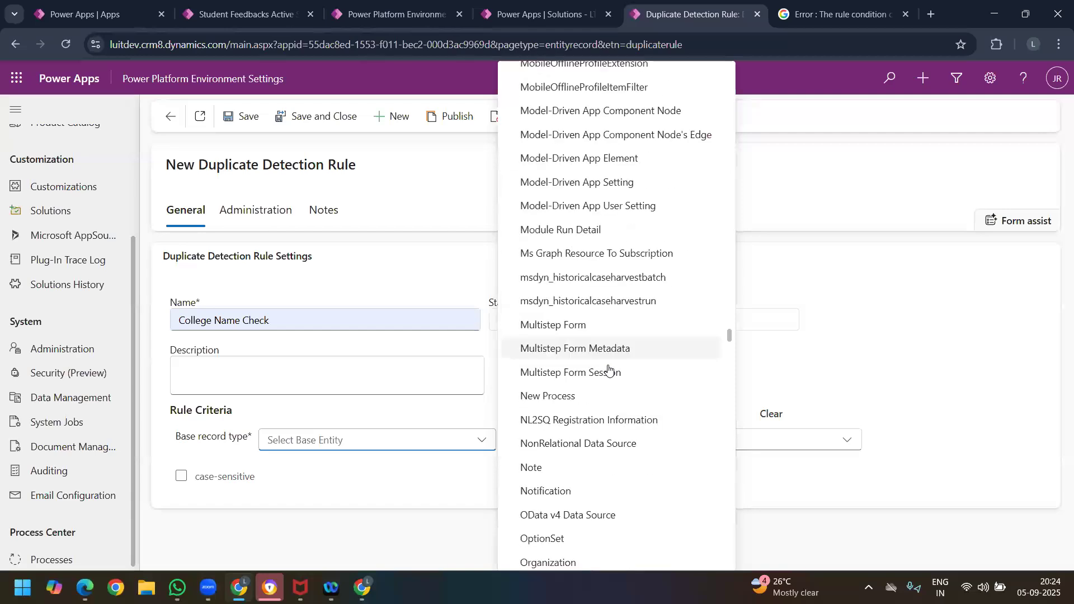
scroll(606, 372, "up", 4)
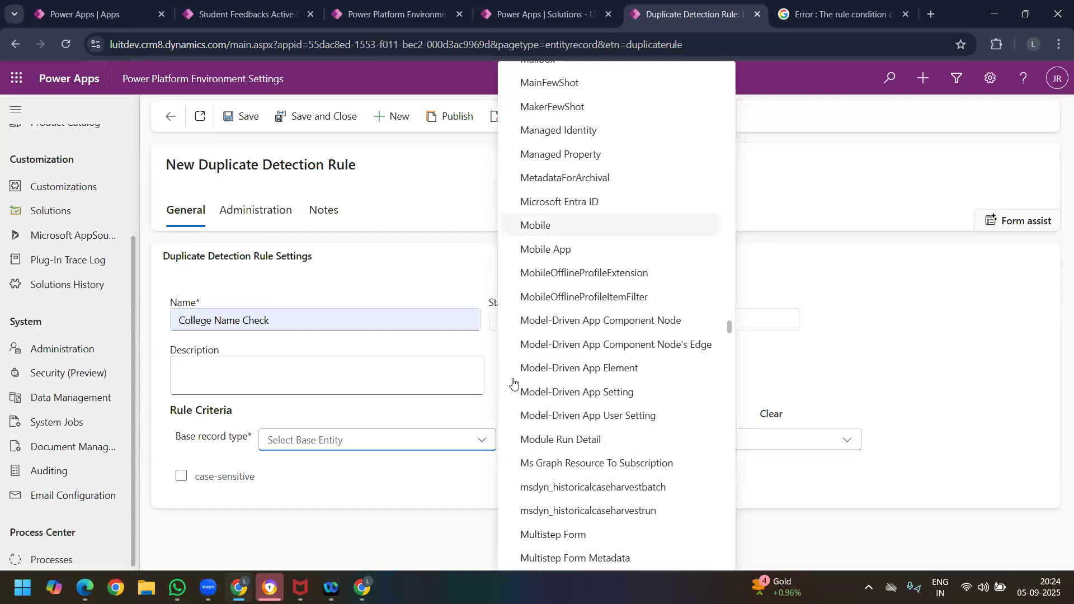
scroll(637, 392, "down", 20)
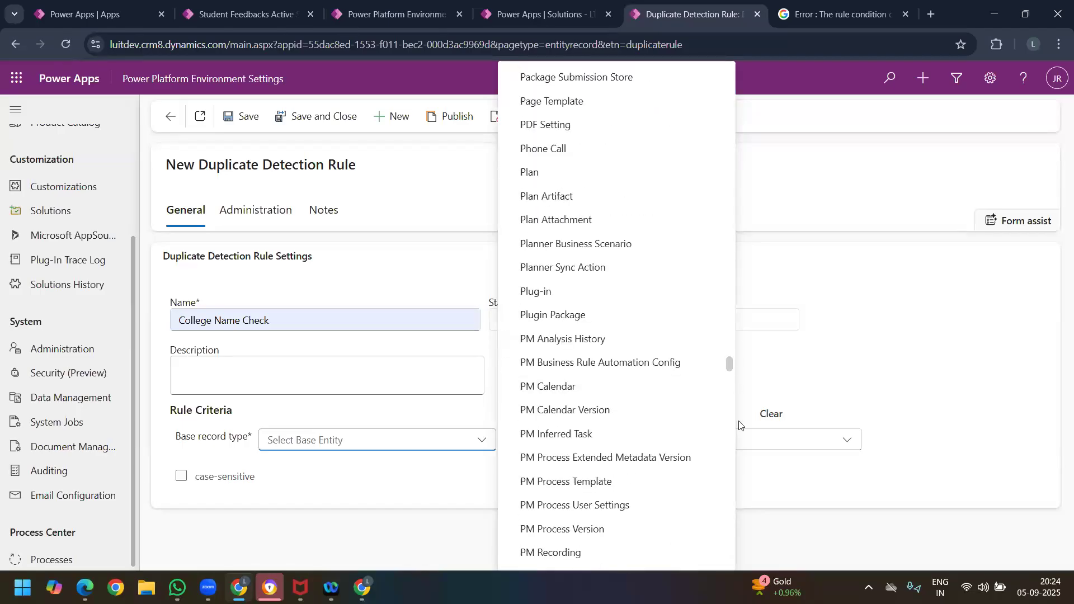
scroll(629, 437, "down", 20)
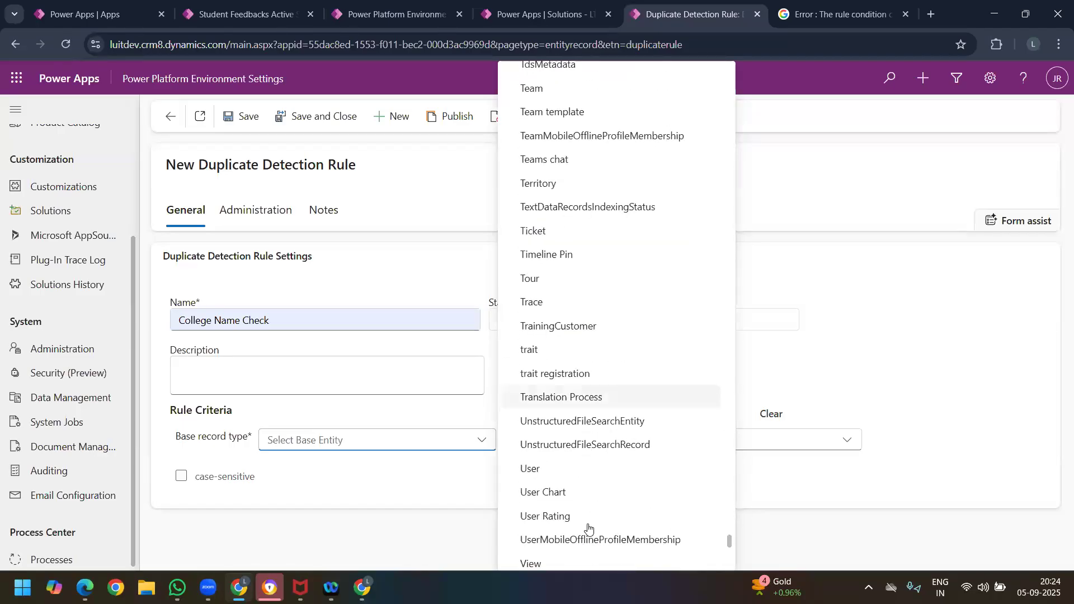
scroll(582, 504, "down", 5)
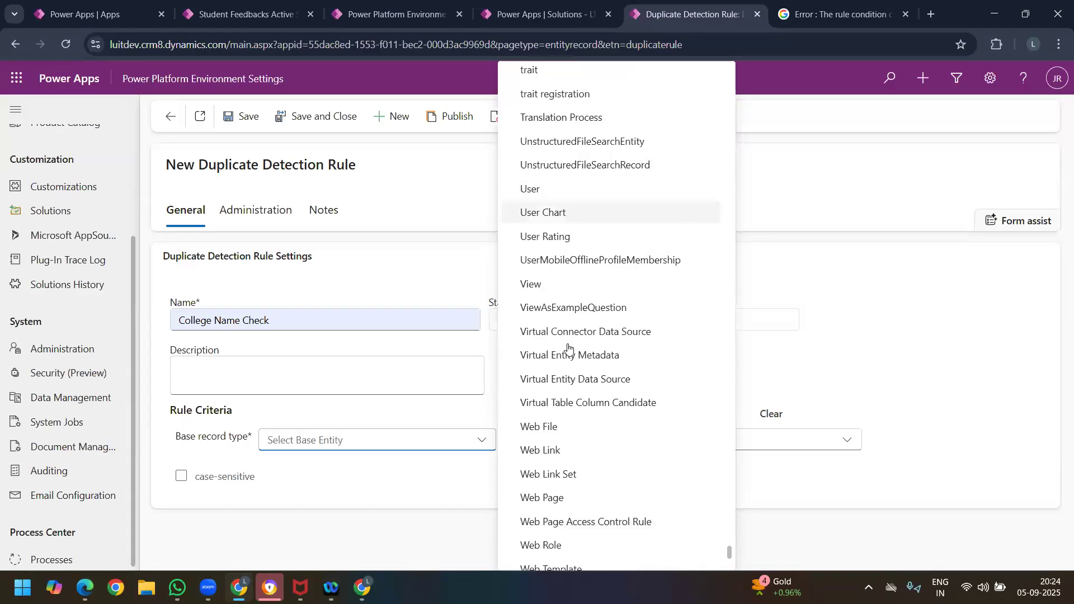
scroll(588, 362, "up", 1)
scroll(588, 267, "up", 2)
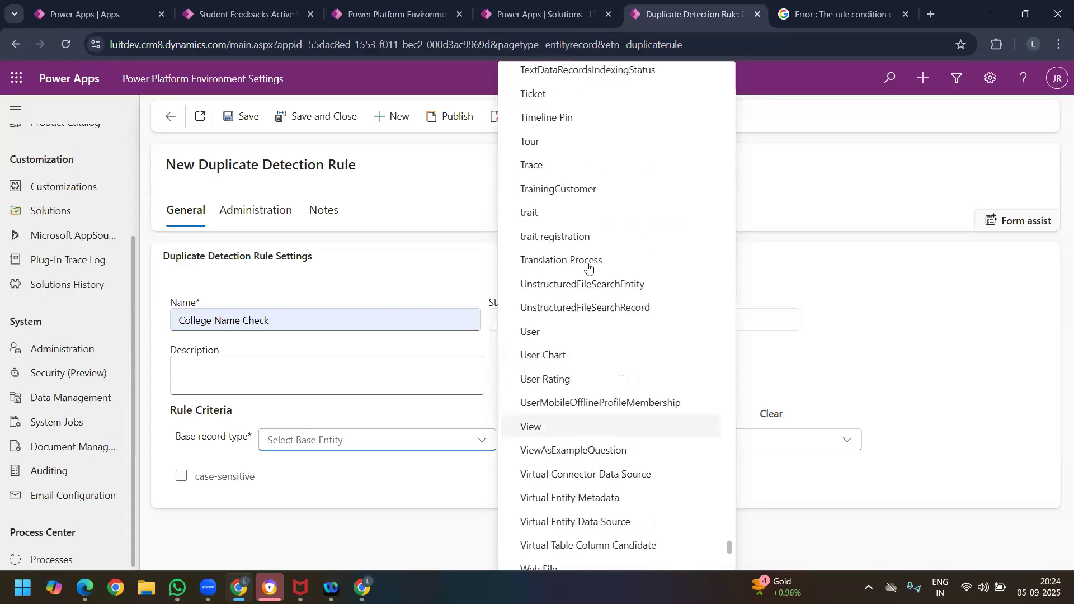
scroll(588, 274, "up", 3)
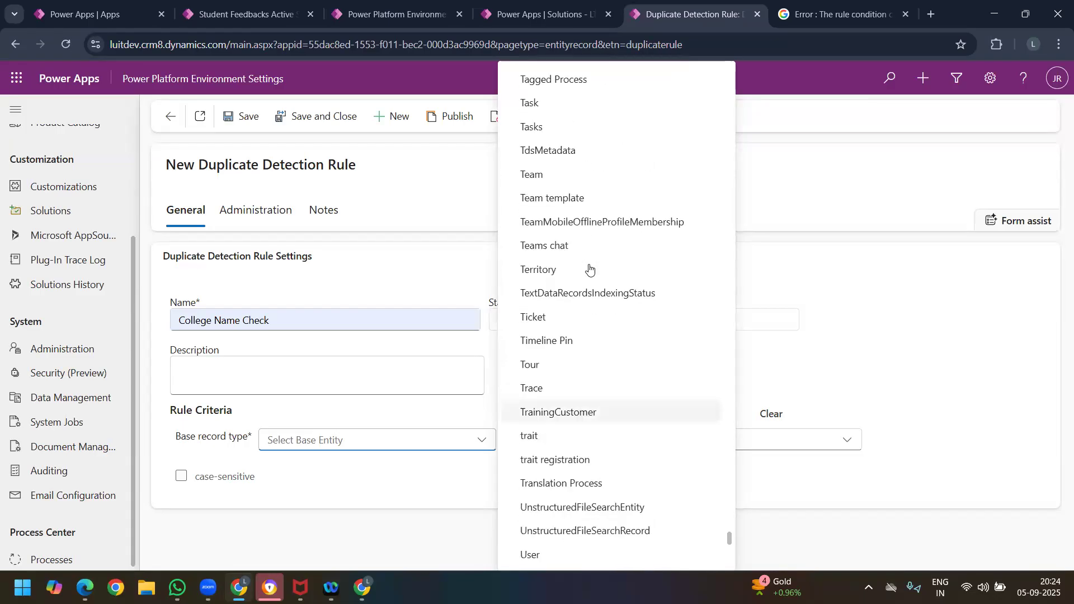
scroll(587, 313, "down", 8)
scroll(589, 330, "up", 5)
scroll(589, 330, "up", 5)
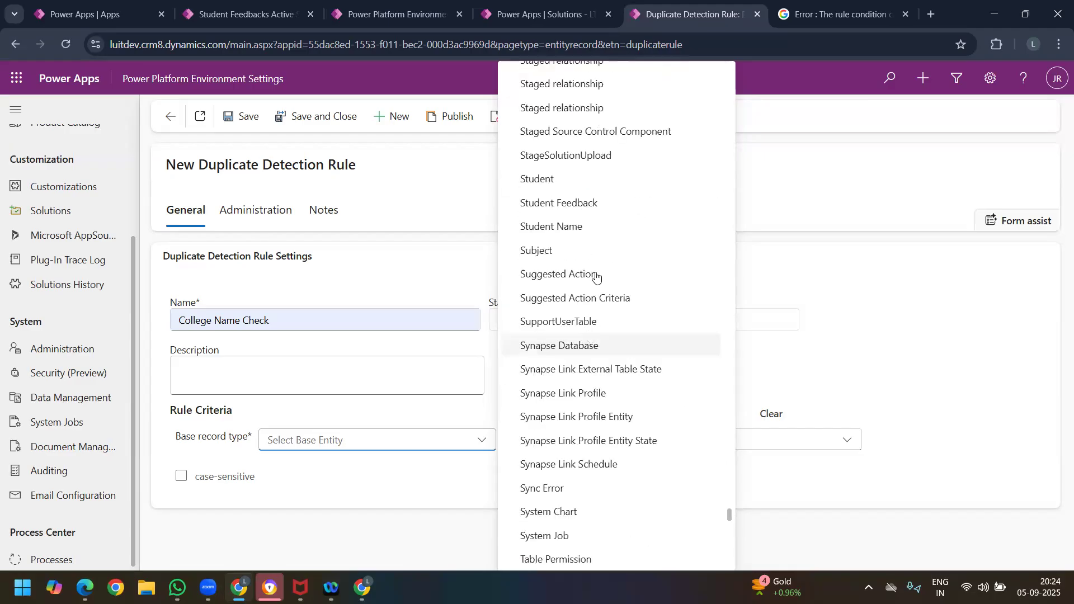
left_click(596, 211)
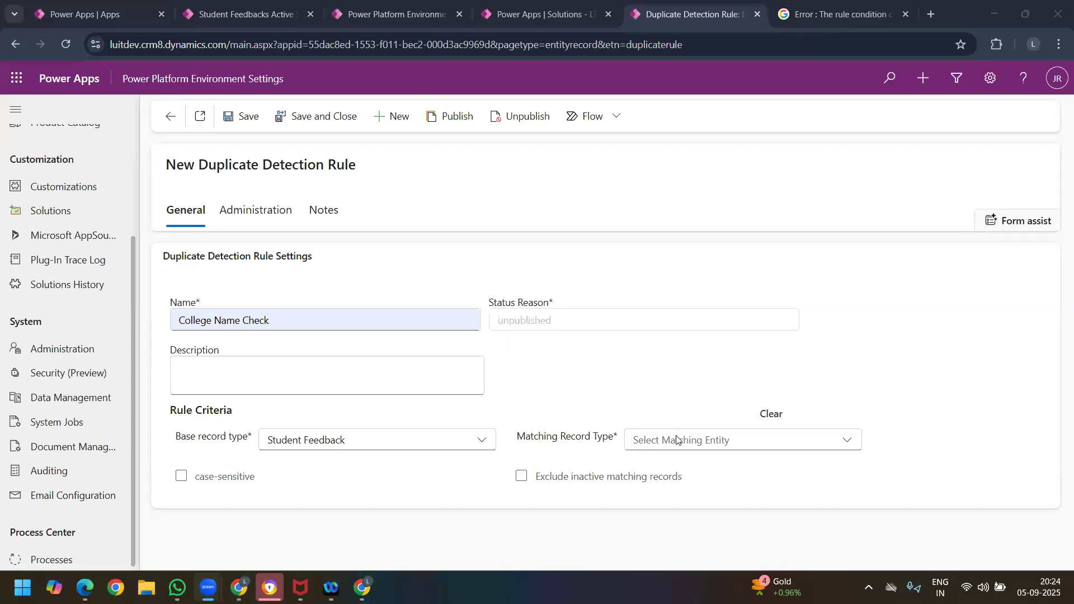
Step: Set the College Name Check rule's matching record type to Student Feedback
left_click(704, 438)
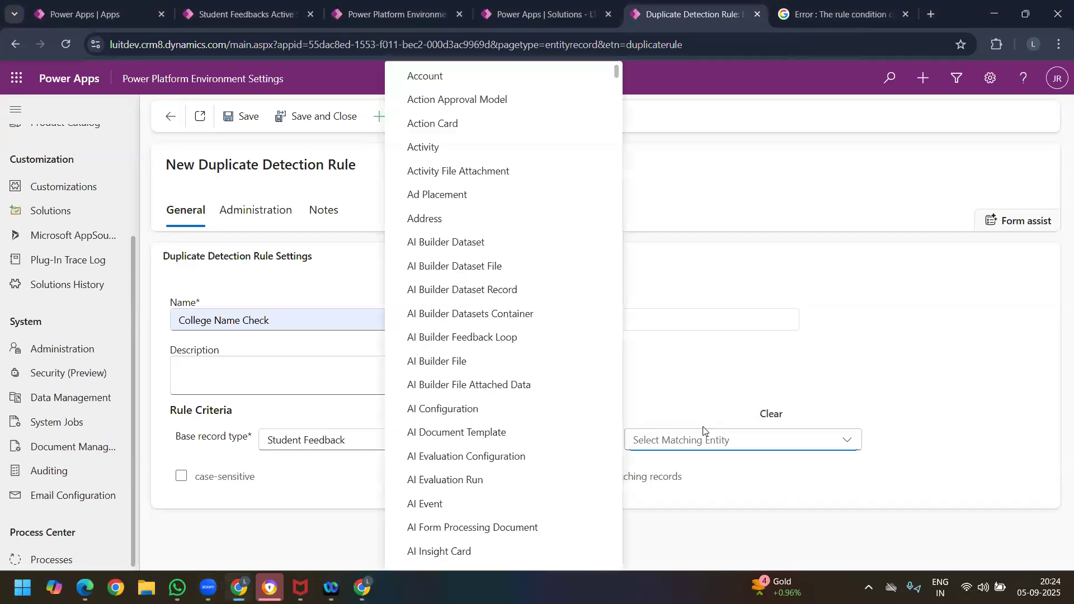
scroll(526, 384, "down", 6)
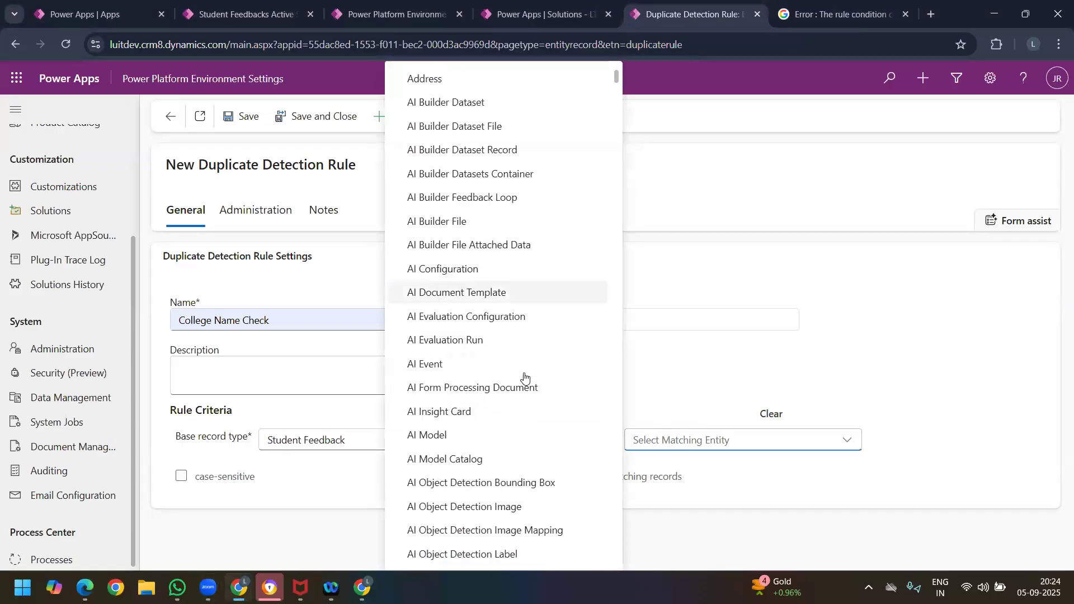
scroll(531, 385, "down", 10)
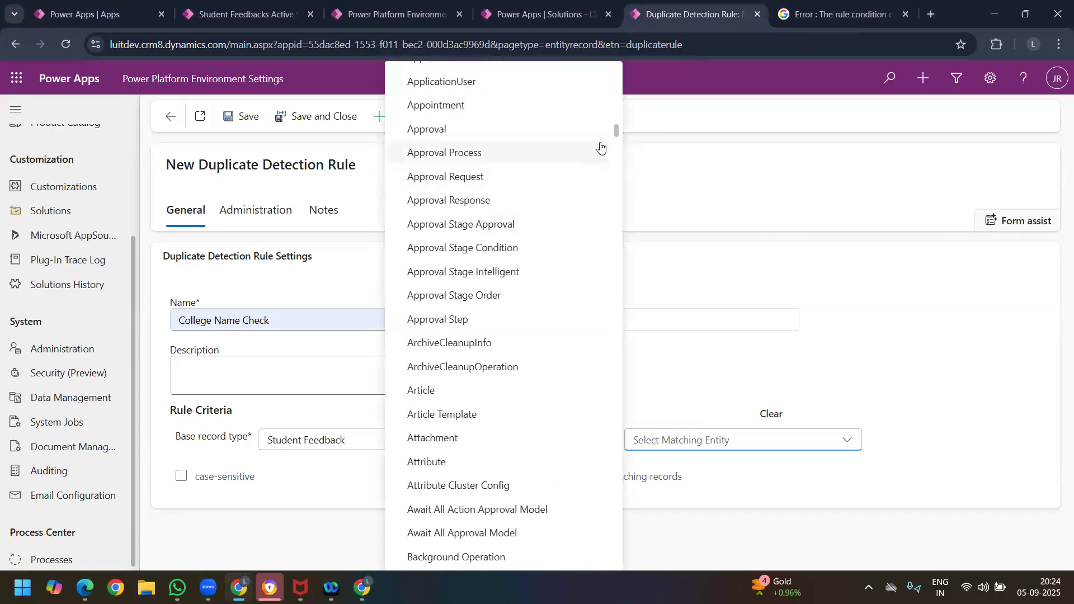
left_click_drag(616, 134, 620, 564)
scroll(503, 436, "up", 9)
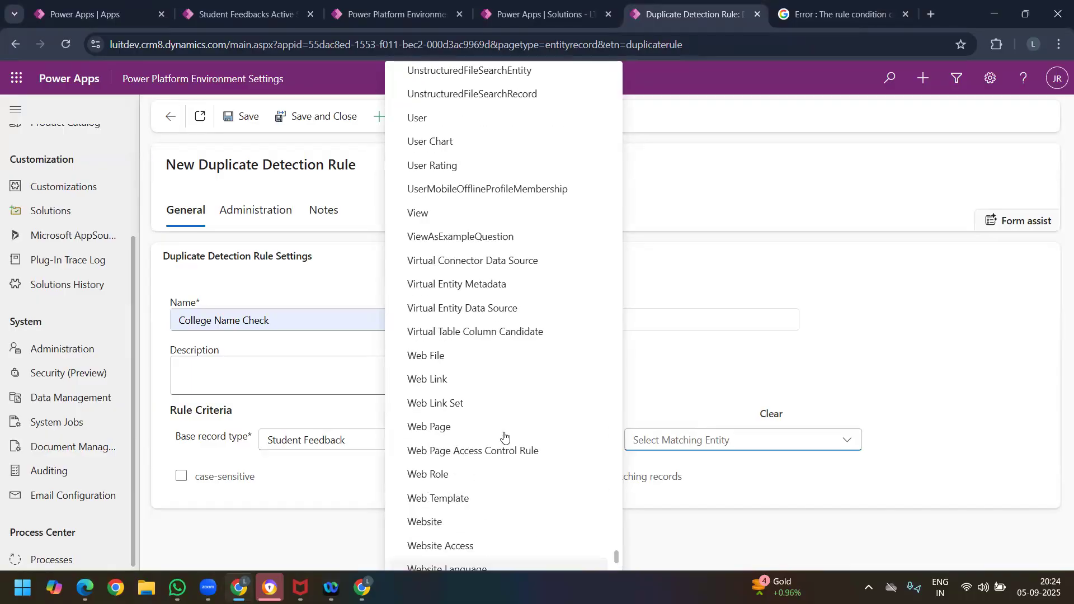
scroll(504, 436, "up", 5)
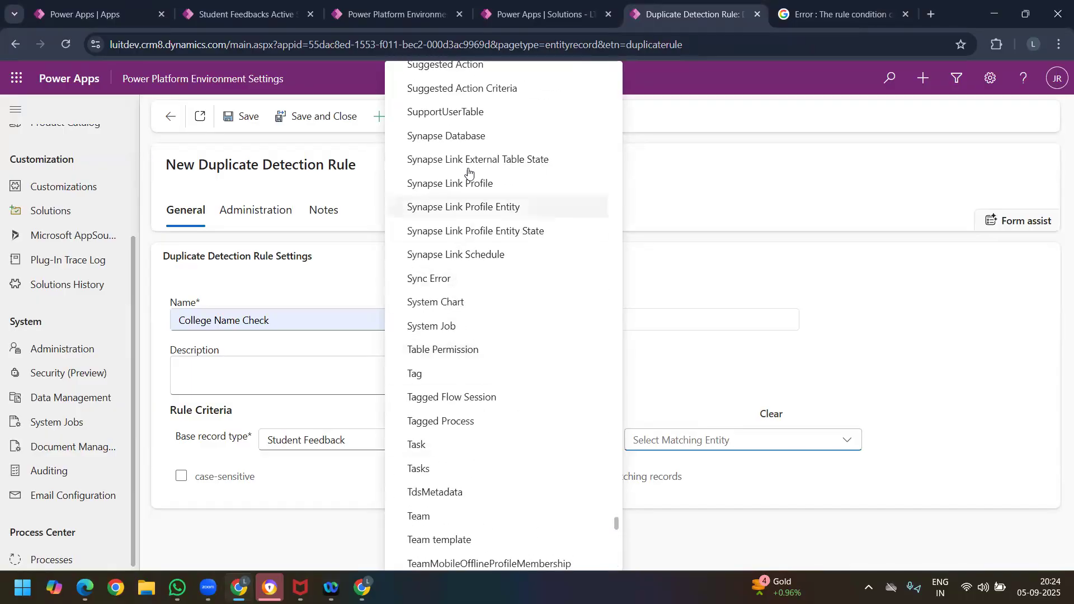
scroll(476, 124, "up", 3)
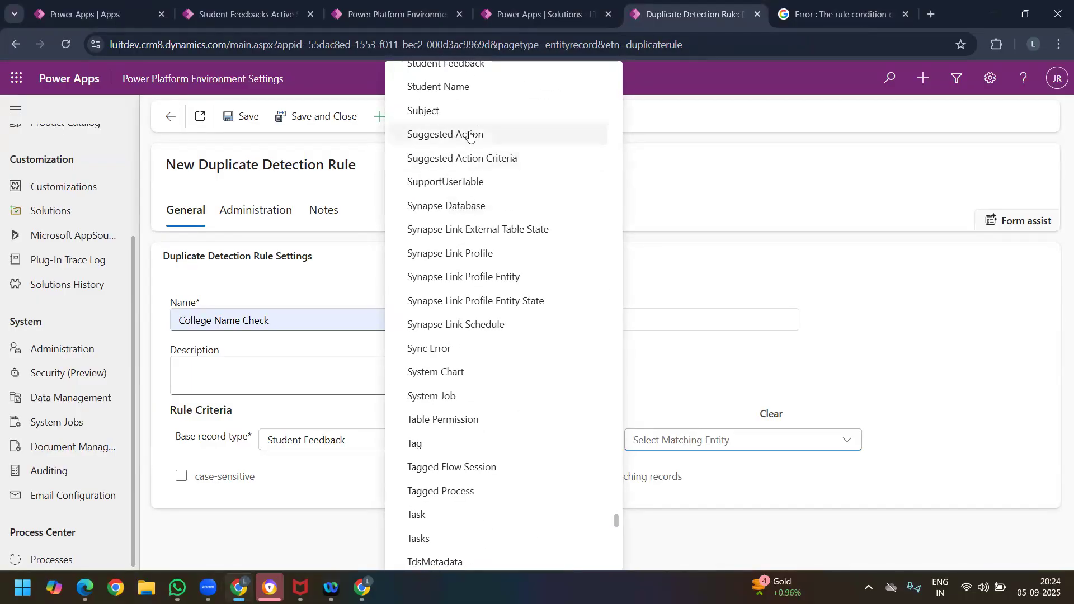
scroll(469, 127, "up", 3)
left_click(469, 130)
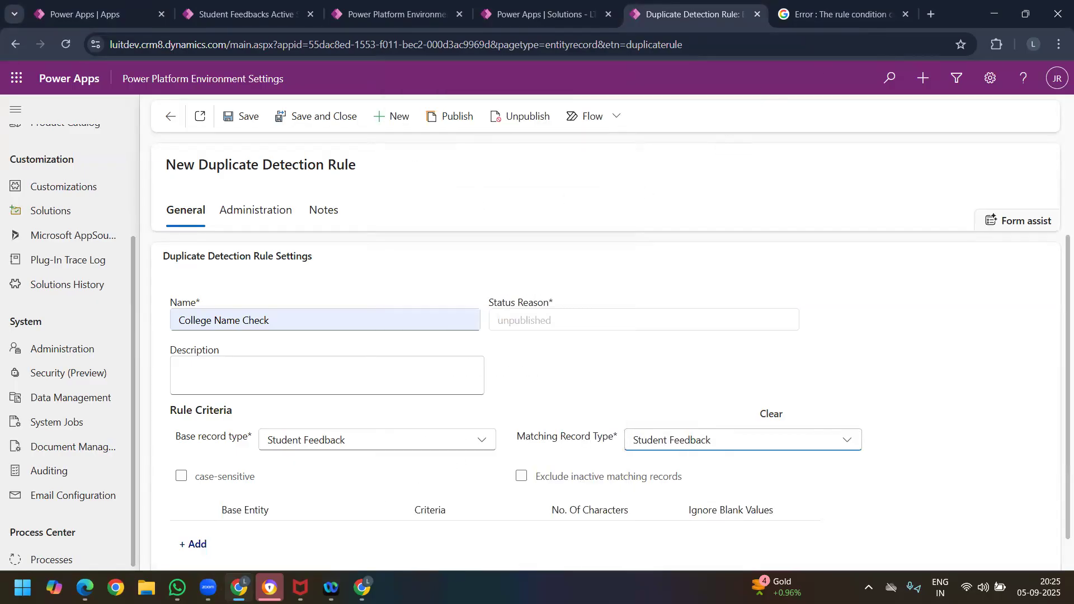
Step: Add a rule criterion on the Name attribute with Exact Match and try to save the rule
scroll(210, 471, "down", 1)
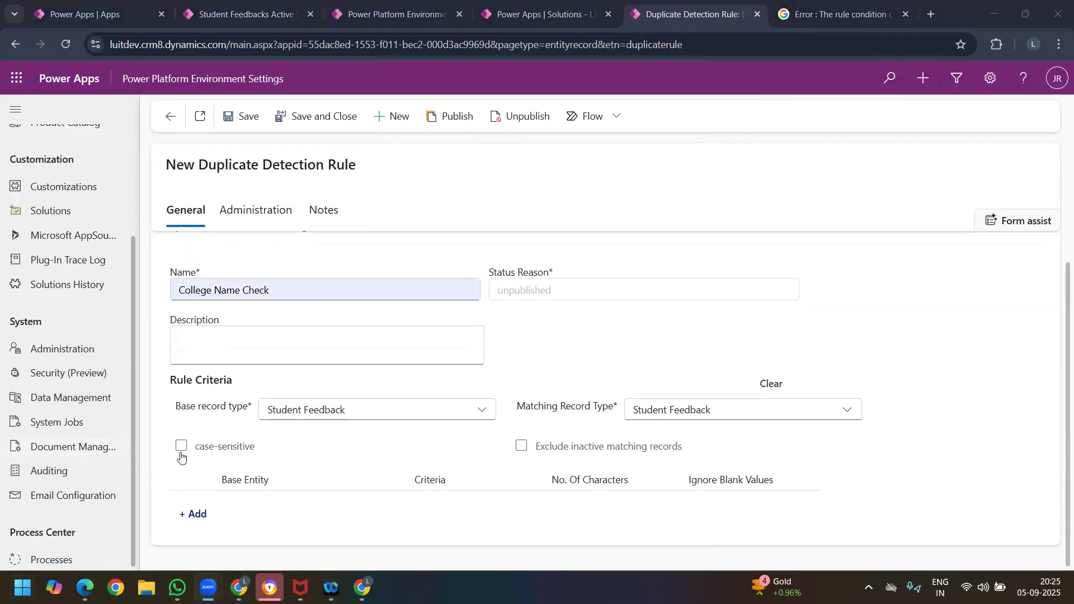
left_click(198, 520)
left_click(283, 506)
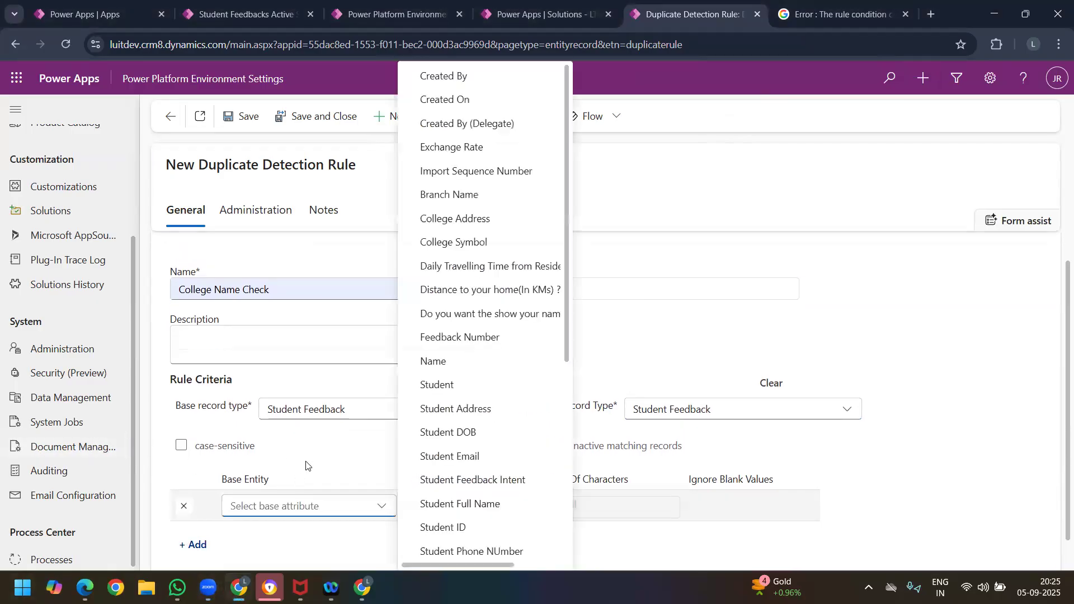
left_click(475, 362)
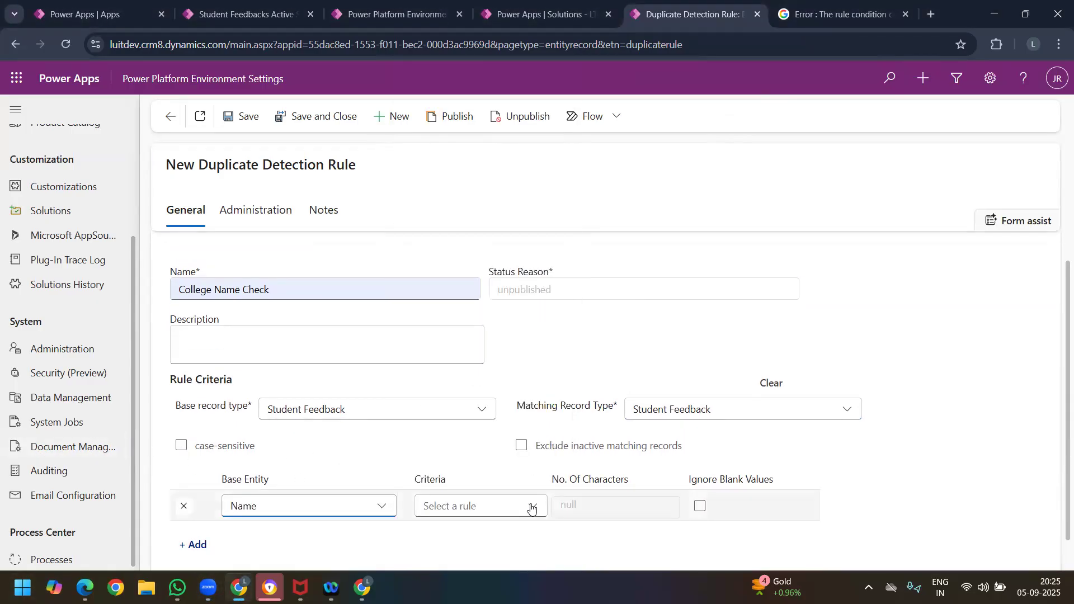
left_click(531, 506)
left_click(456, 433)
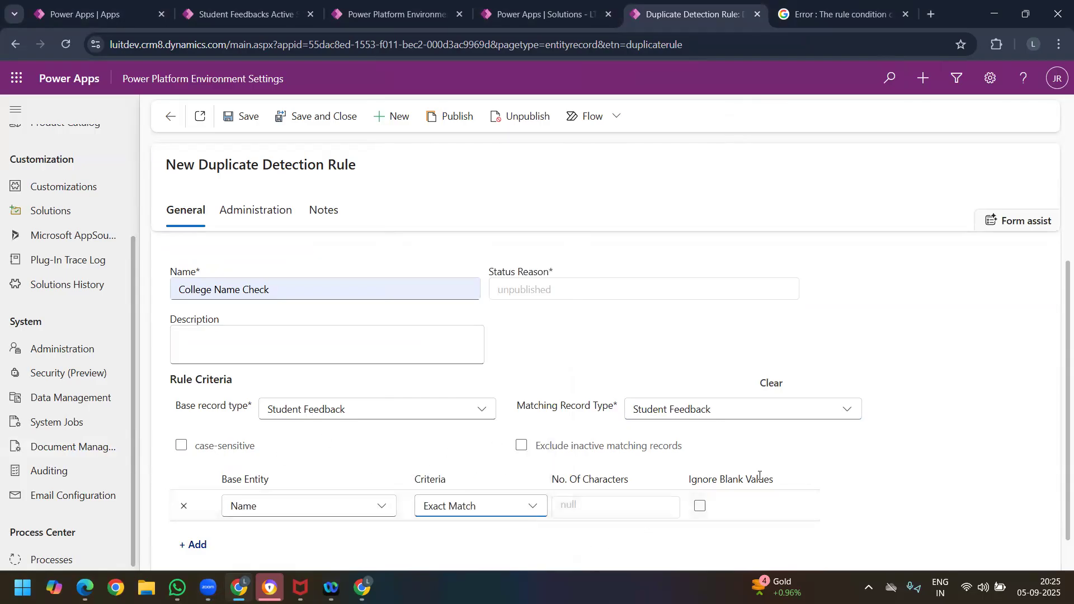
scroll(802, 472, "down", 1)
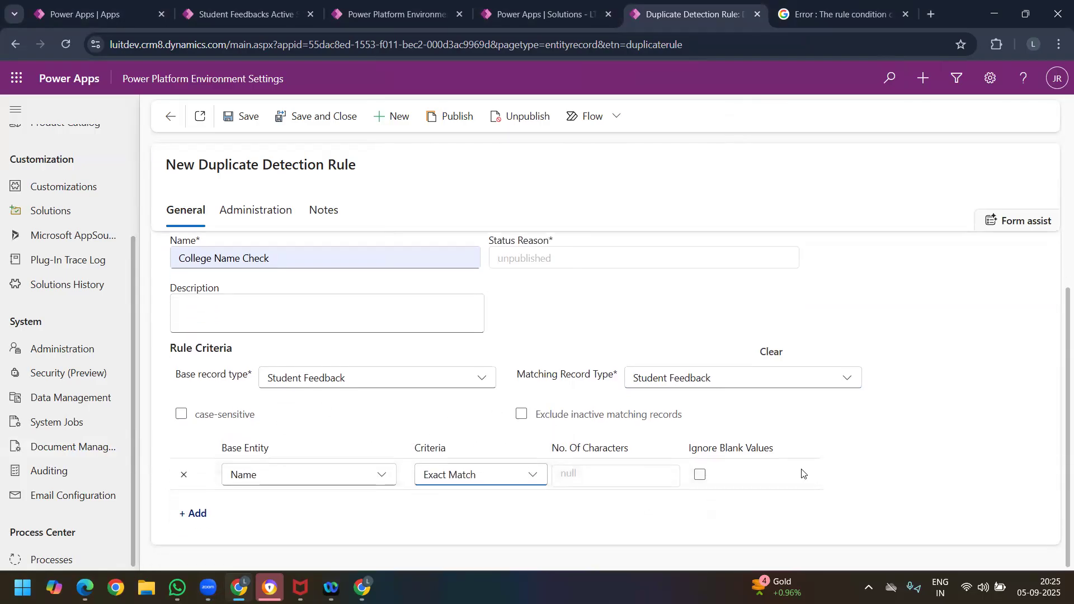
left_click(239, 119)
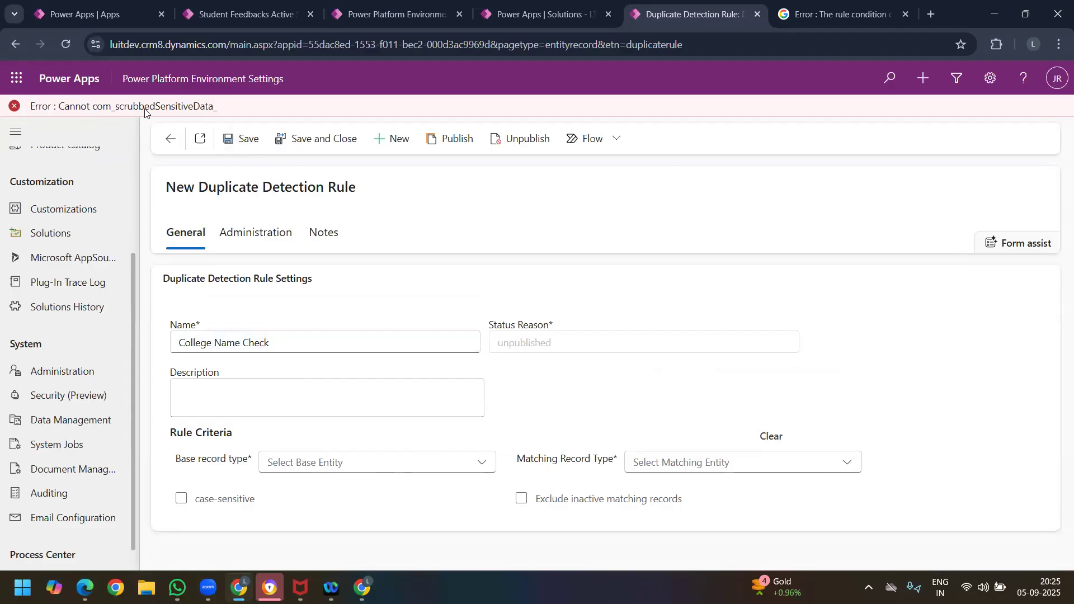
Step: Copy the save error text and search Google for "Error : Cannot com_scrubbedSensitiveData_ . MS D365 CRM"
double_click(210, 110)
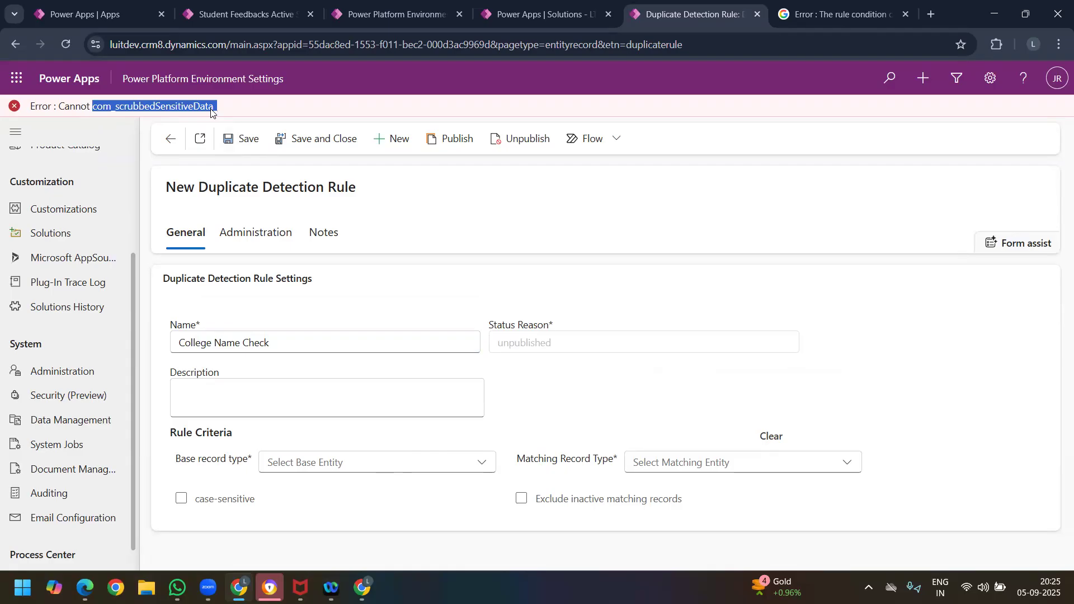
triple_click(211, 110)
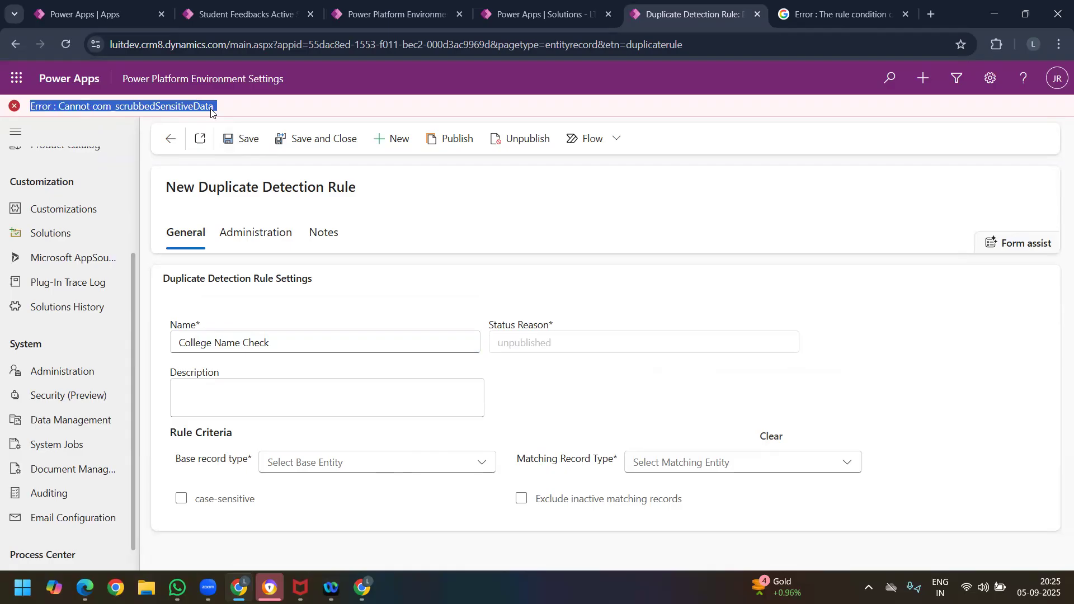
left_click(849, 20)
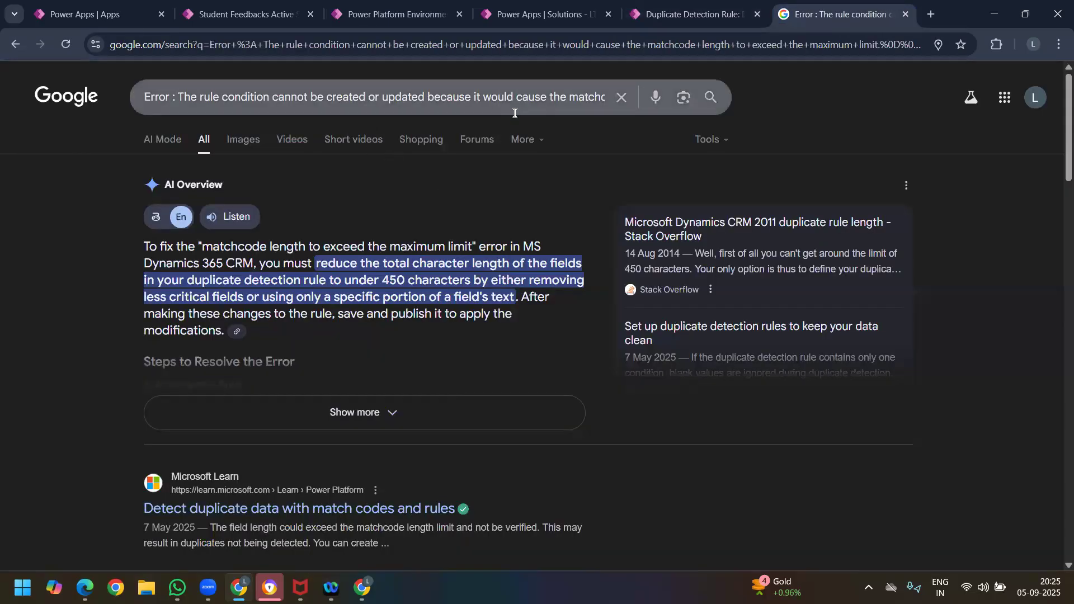
left_click(522, 89)
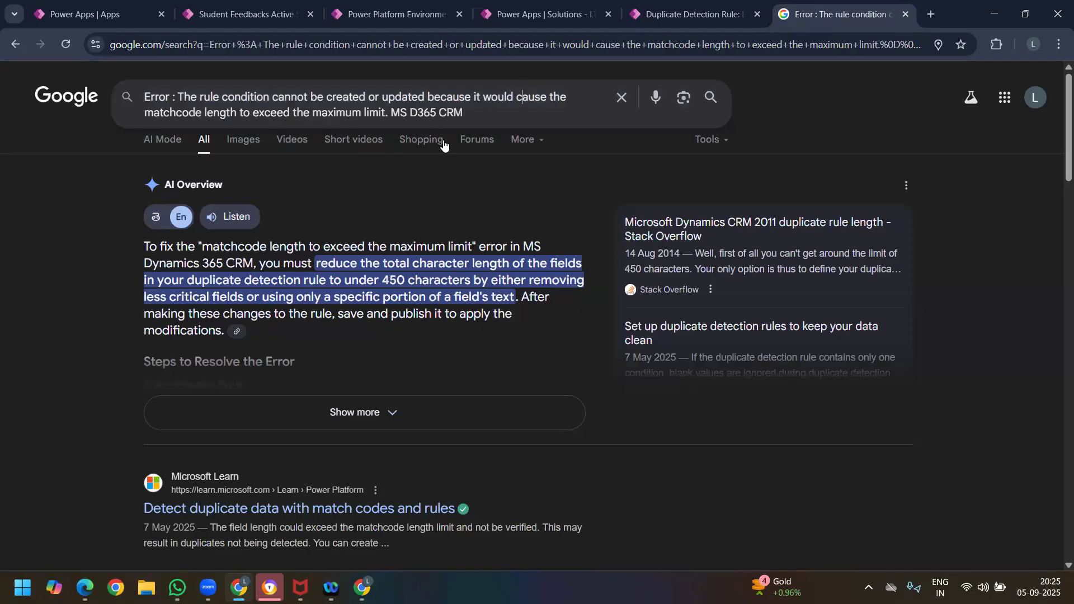
left_click_drag(384, 113, 38, 99)
type("Error : Cannot com_scrubbedSensitiveData_")
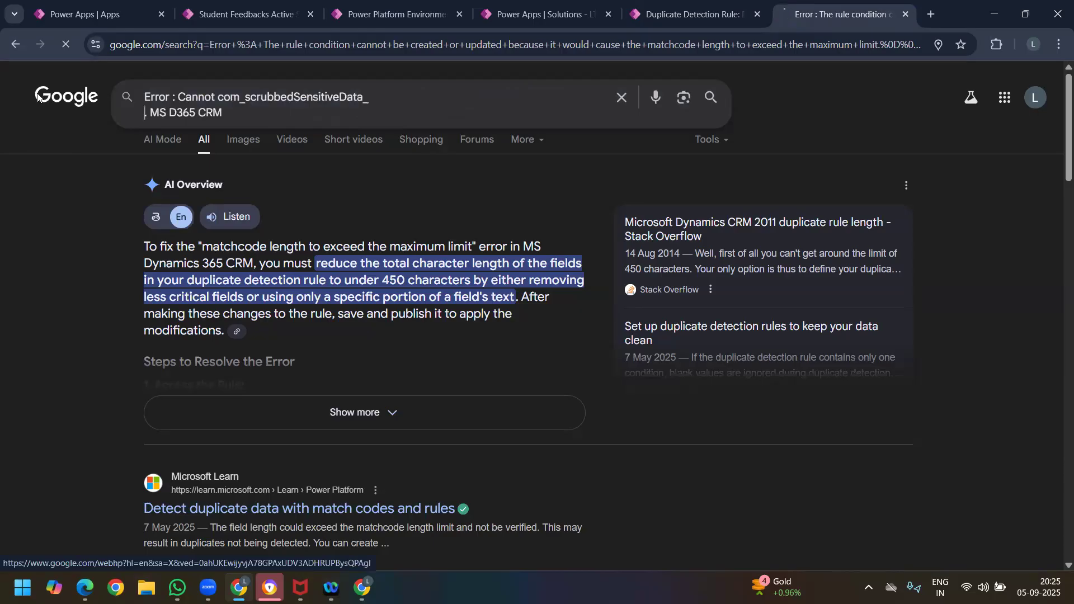
key("Return")
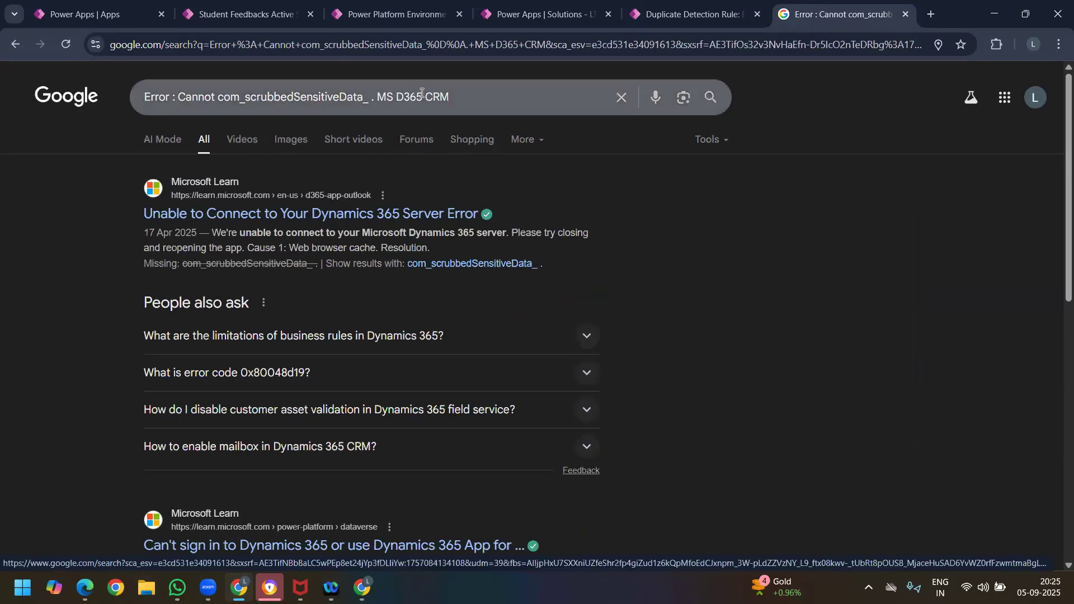
Step: Refine the Google search by adding "Duplicate detection rules" to the end of the query
left_click(481, 98)
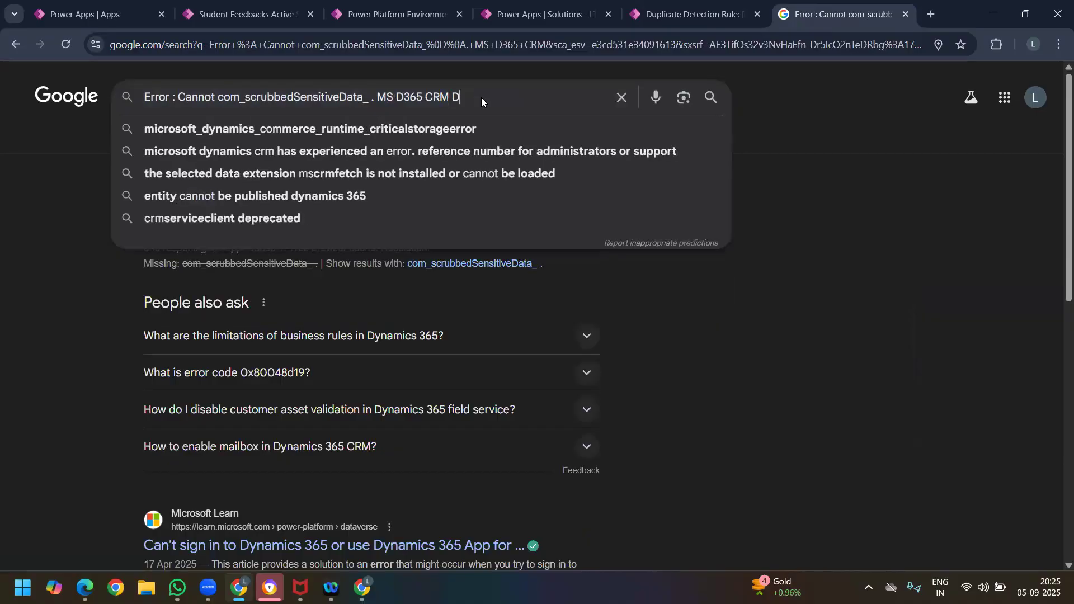
type("Dupl")
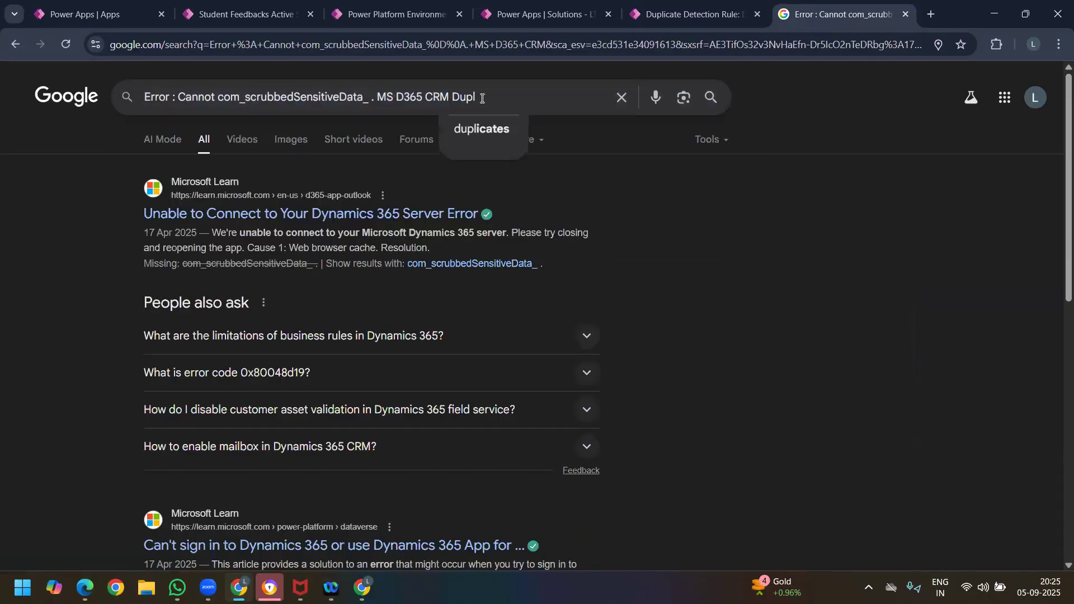
type("icatev")
key("BackSpace")
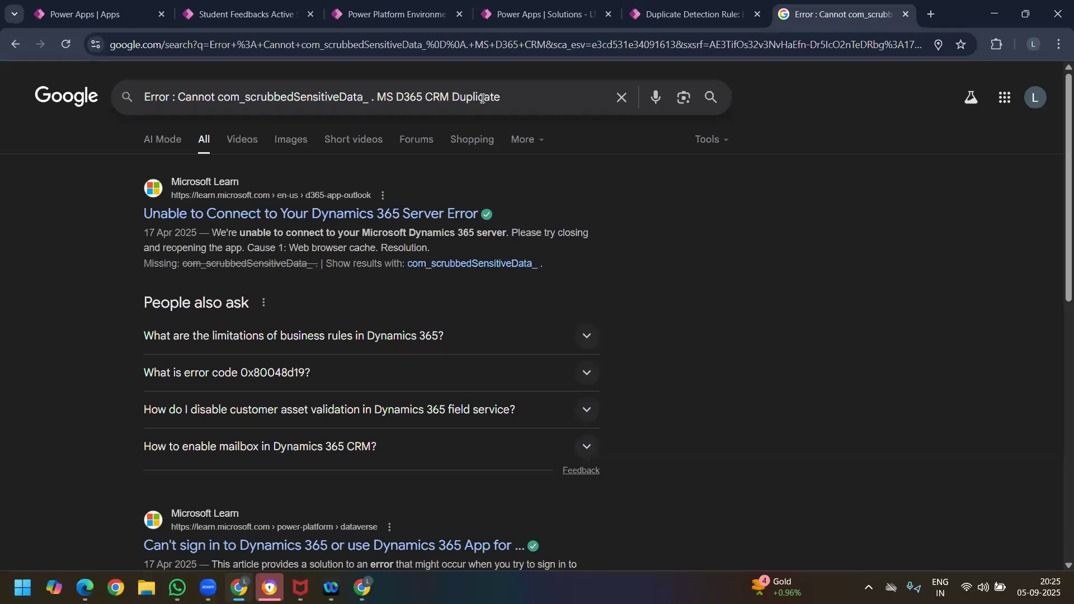
type("detection rules")
key("Return")
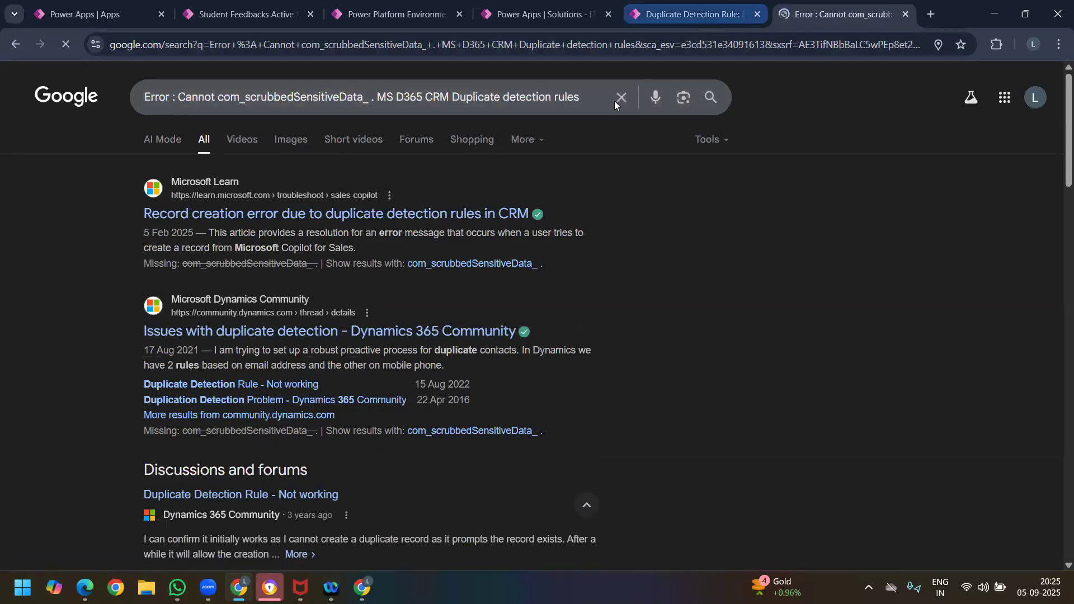
Step: Return to the duplicate detection rules list and examine the criteria of the "Accounts with the same Account Name" rule
left_click(692, 14)
left_click(169, 141)
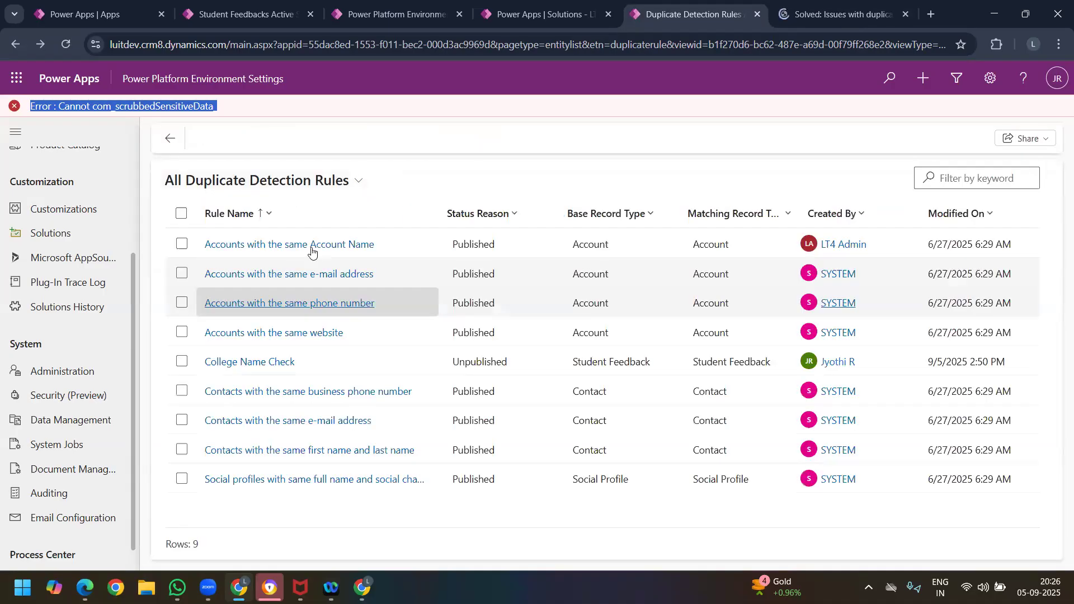
left_click(311, 246)
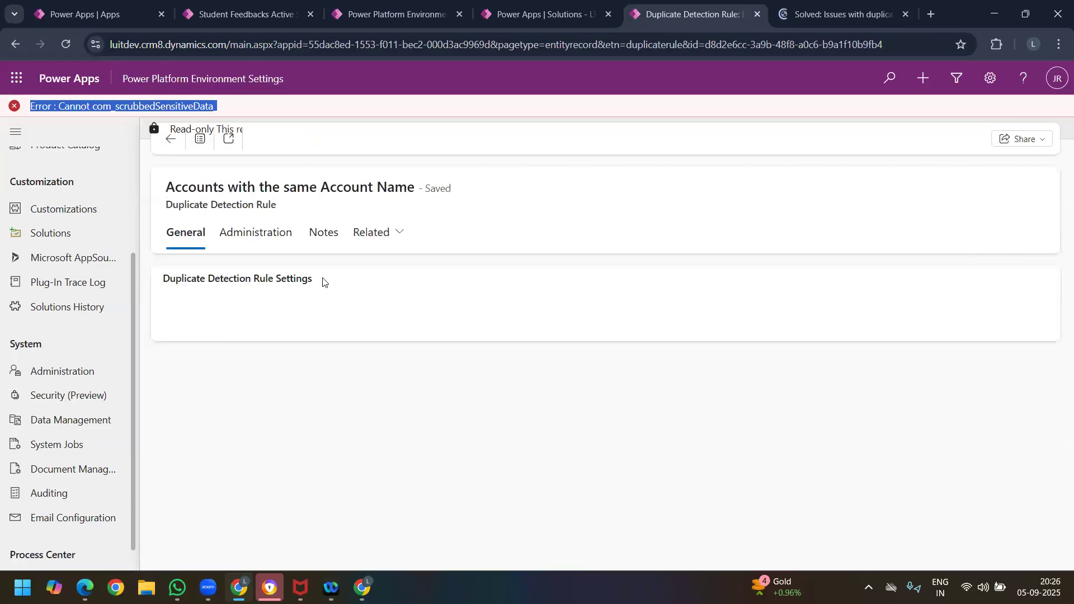
scroll(371, 394, "down", 1)
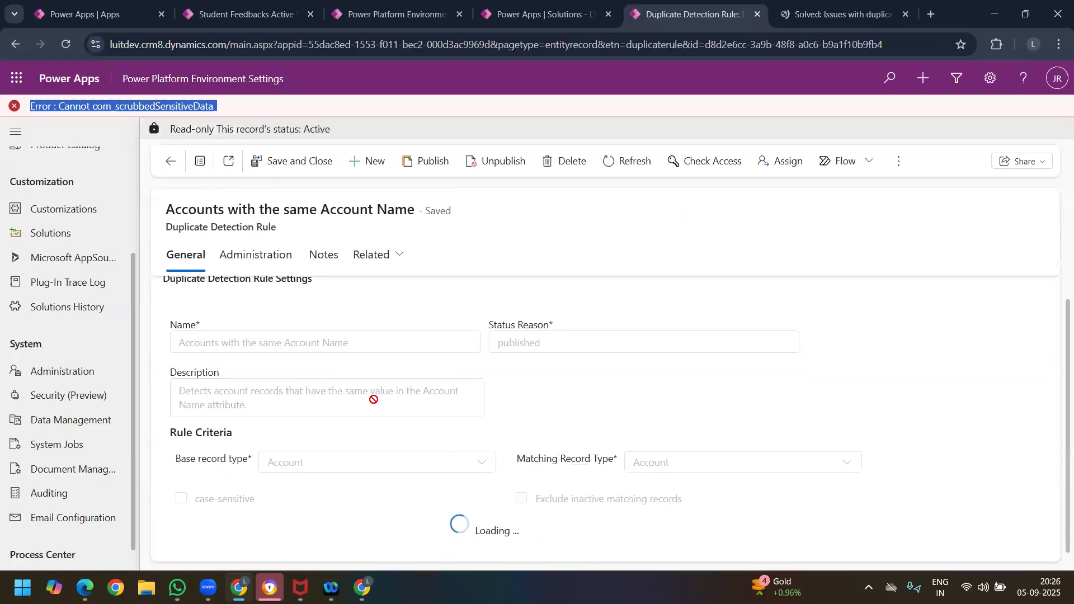
scroll(227, 496, "down", 1)
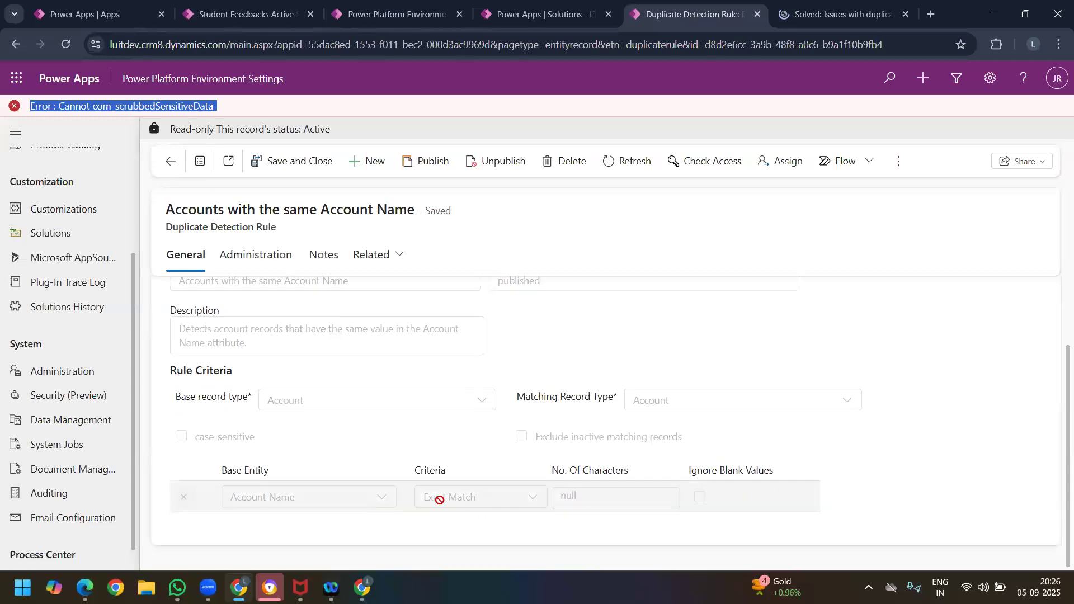
left_click(842, 14)
Step: In the Student Feedback Survey app's Master Data area, create an account named Account #1 and save it
left_click(243, 14)
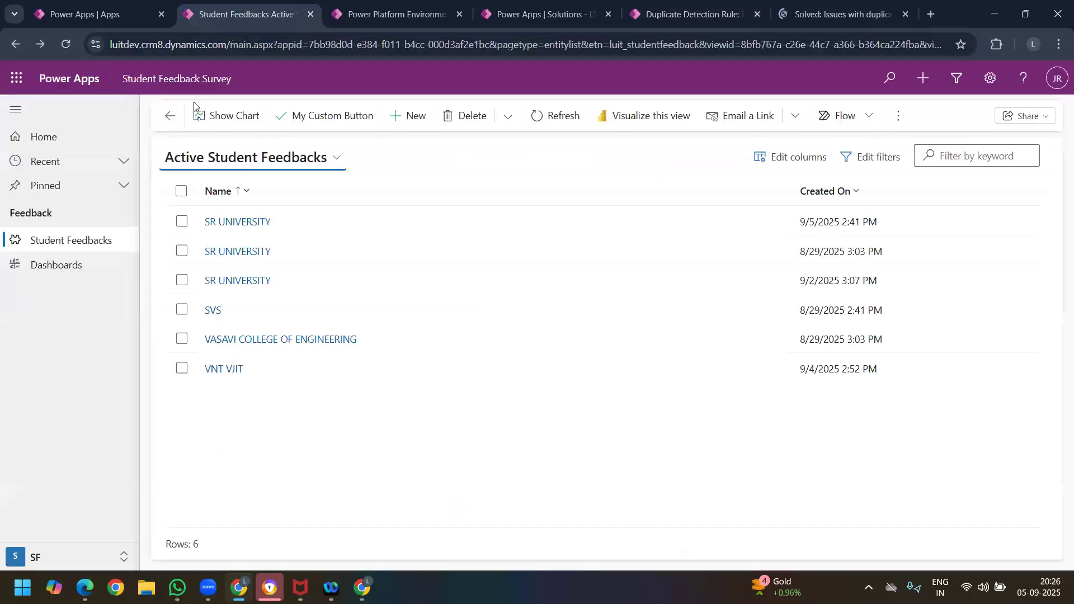
left_click(60, 556)
left_click(71, 482)
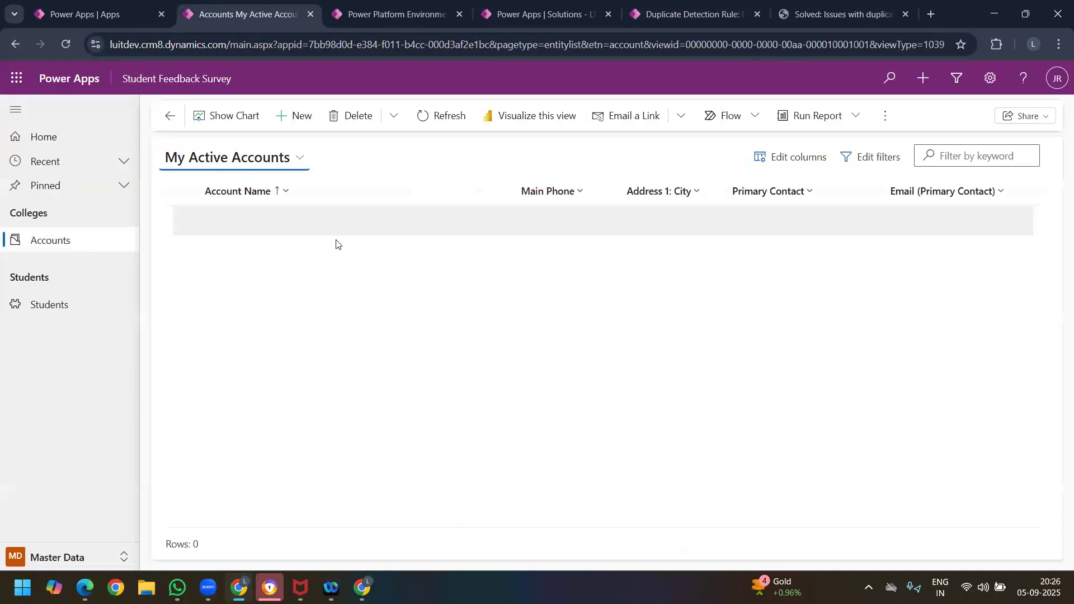
left_click(302, 117)
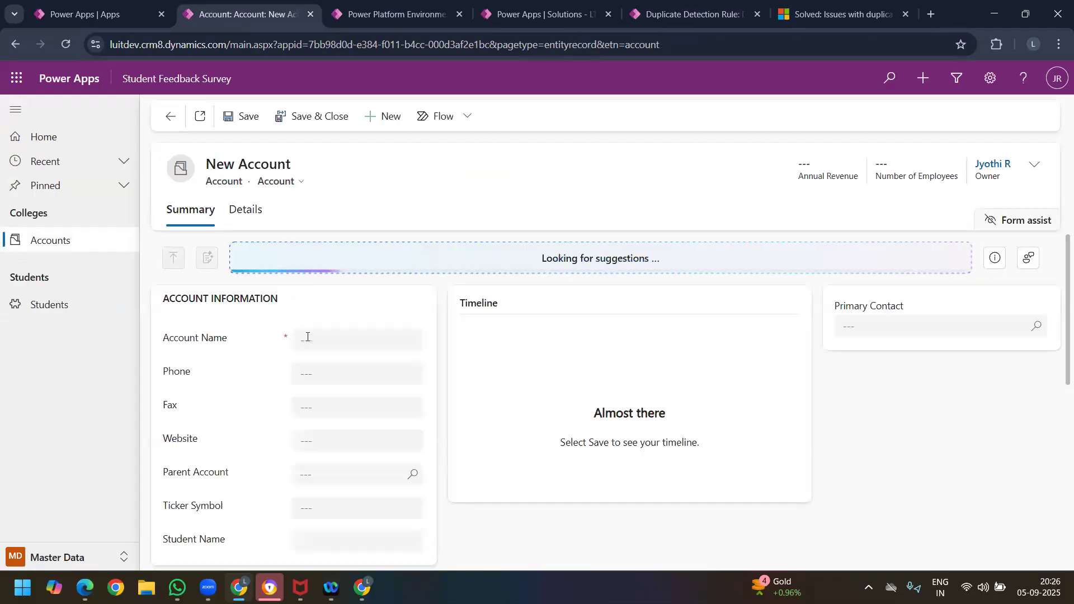
left_click(307, 337)
left_click(374, 369)
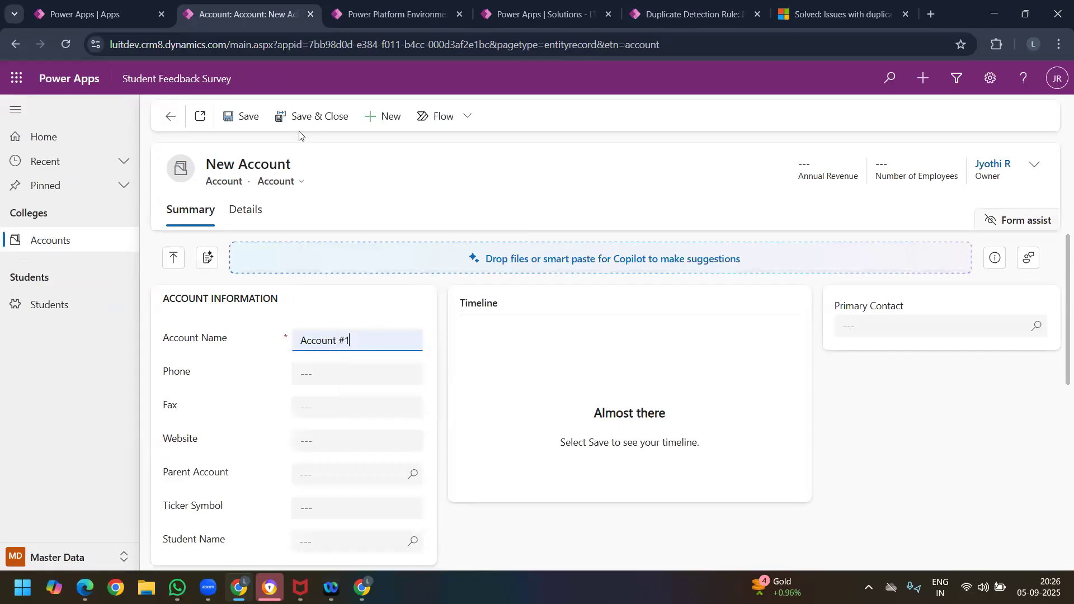
left_click(256, 110)
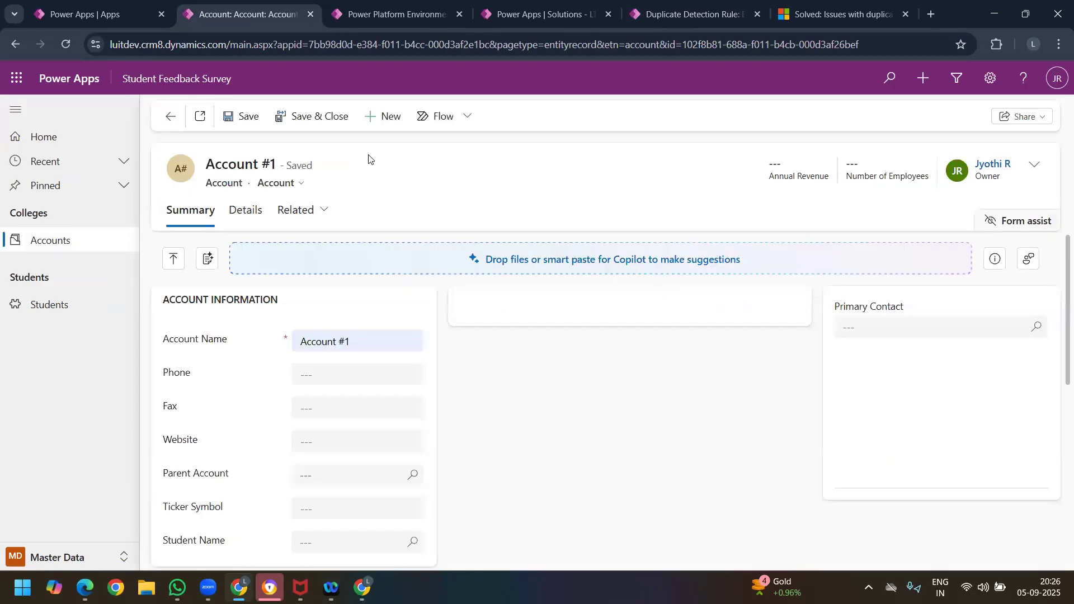
Step: Start a second account with the same name, Account #1, and try to save it to test duplicate detection
left_click(385, 116)
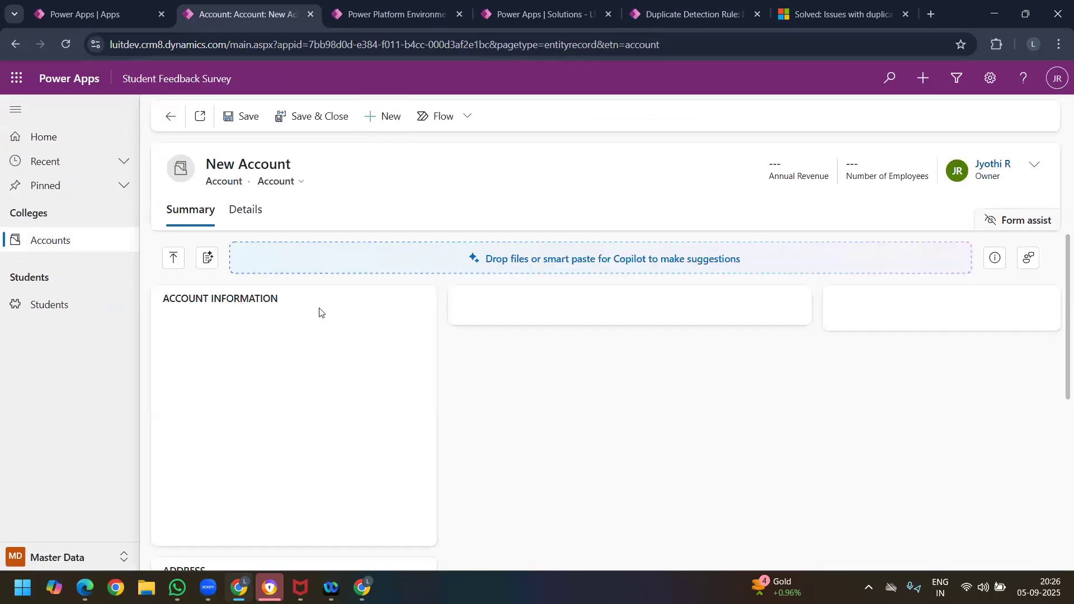
left_click(326, 344)
left_click(393, 371)
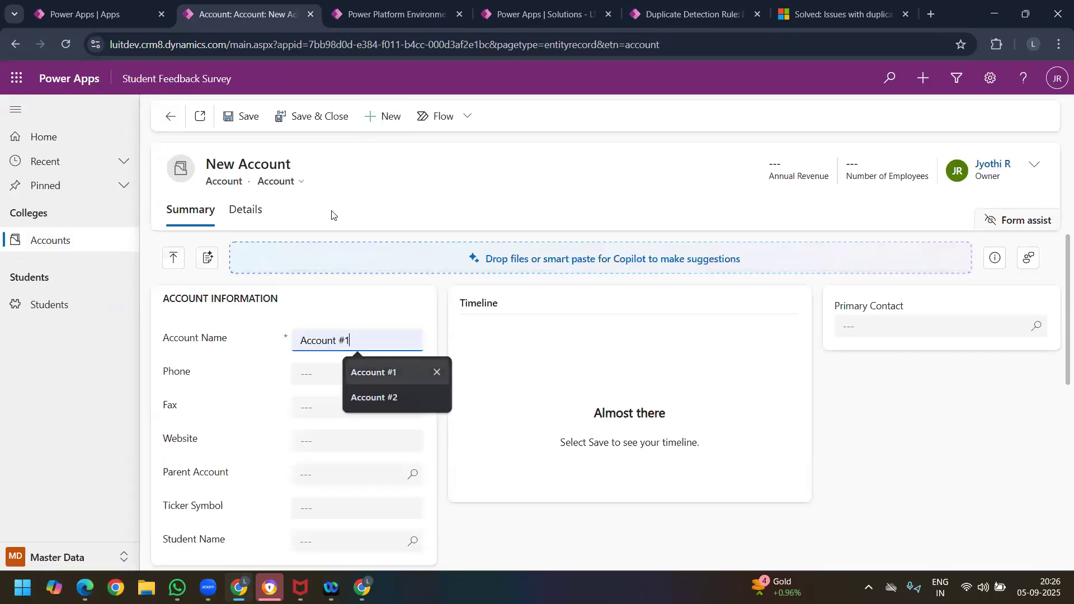
left_click(243, 120)
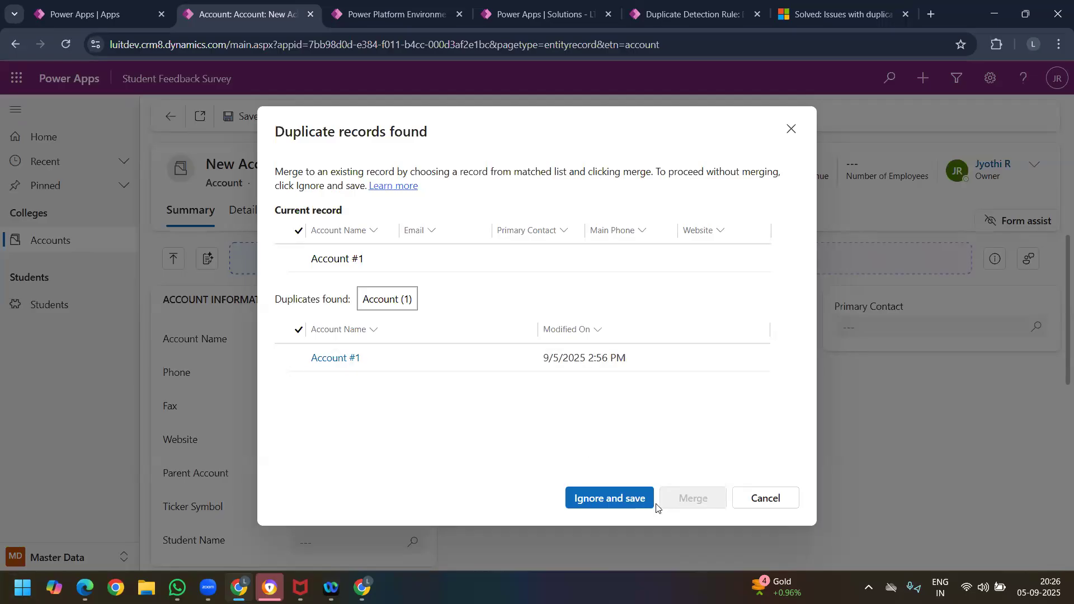
Step: Save the second Account #1 record despite the detected duplicate and go back to the first account record
left_click(636, 509)
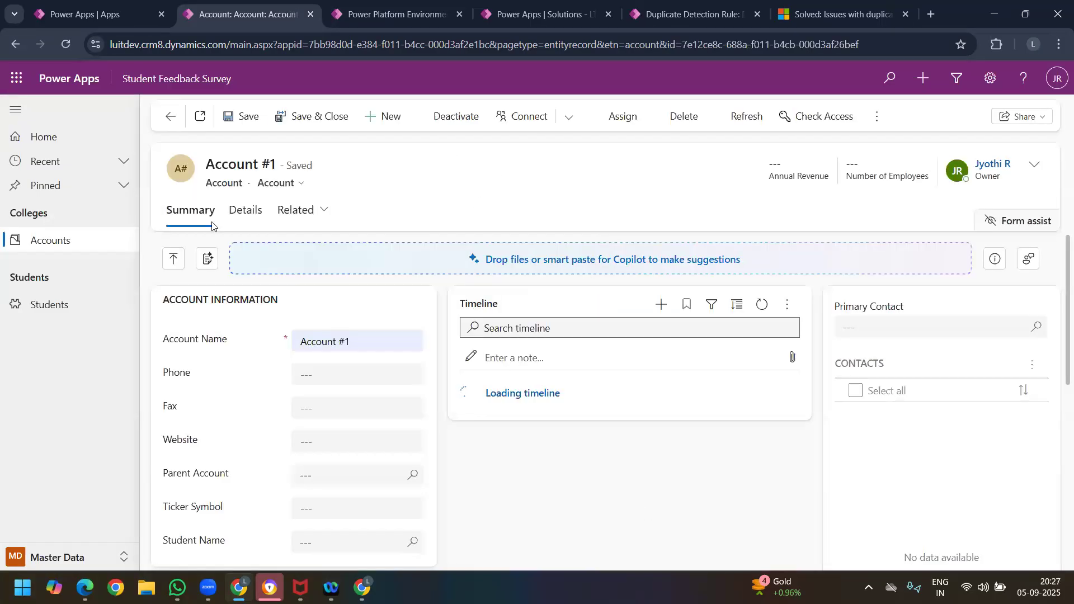
left_click(170, 117)
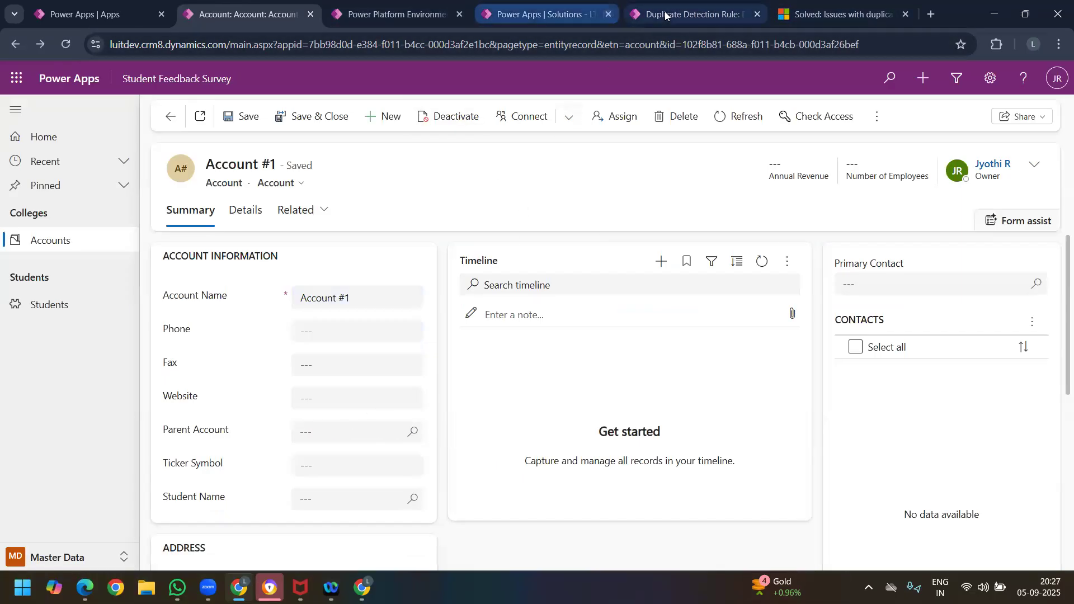
Step: Switch to the Power Platform Environment Settings and start a new duplicate detection job from Data Management
left_click(689, 14)
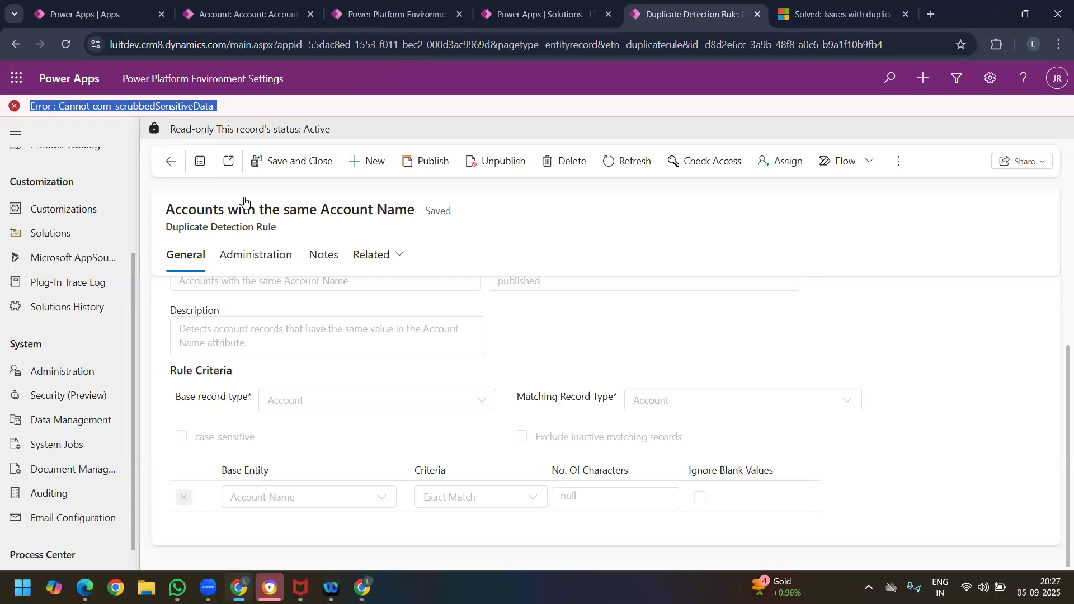
left_click(79, 422)
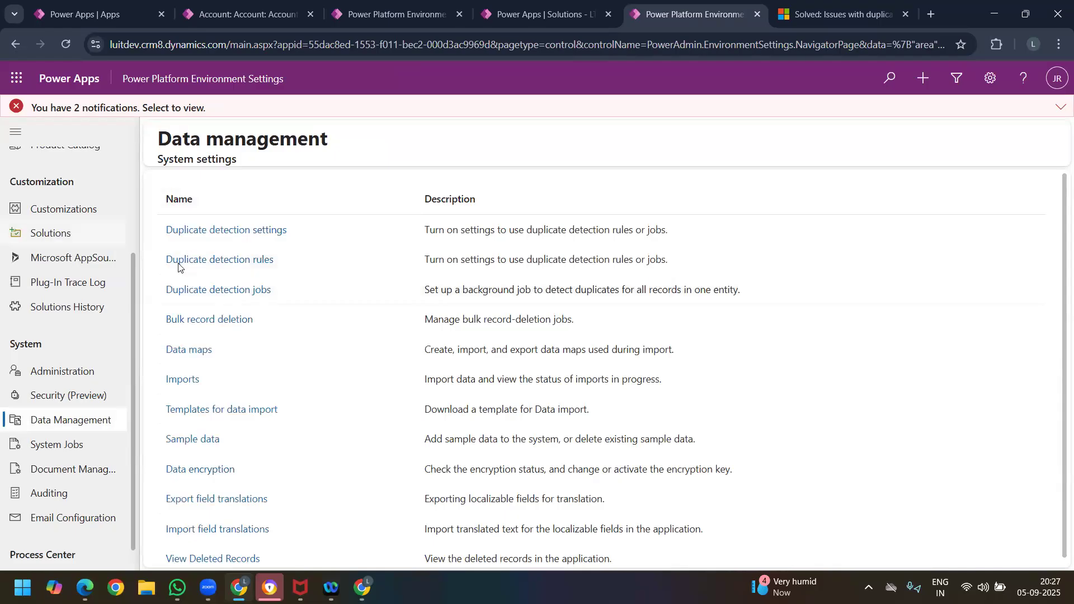
left_click(216, 291)
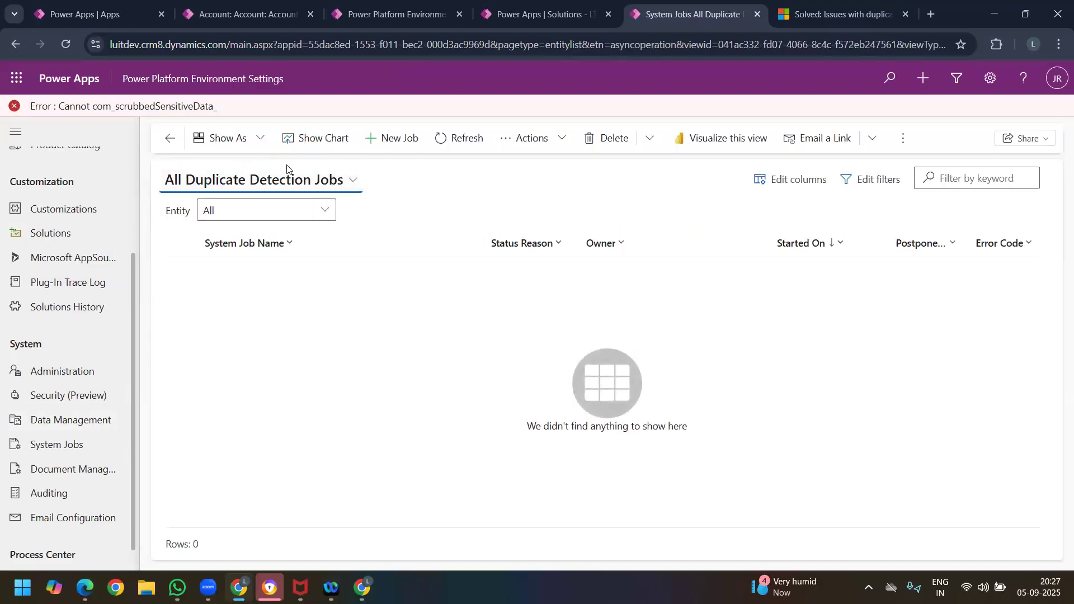
left_click(380, 138)
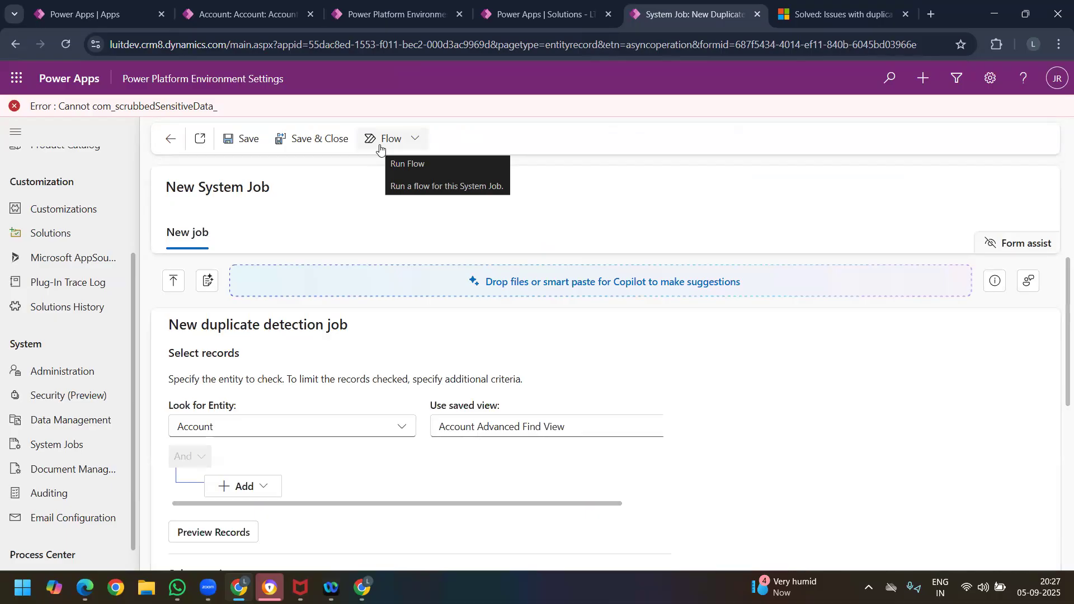
Step: Set the duplicate detection job to check Account records using the All Accounts saved view
left_click(534, 435)
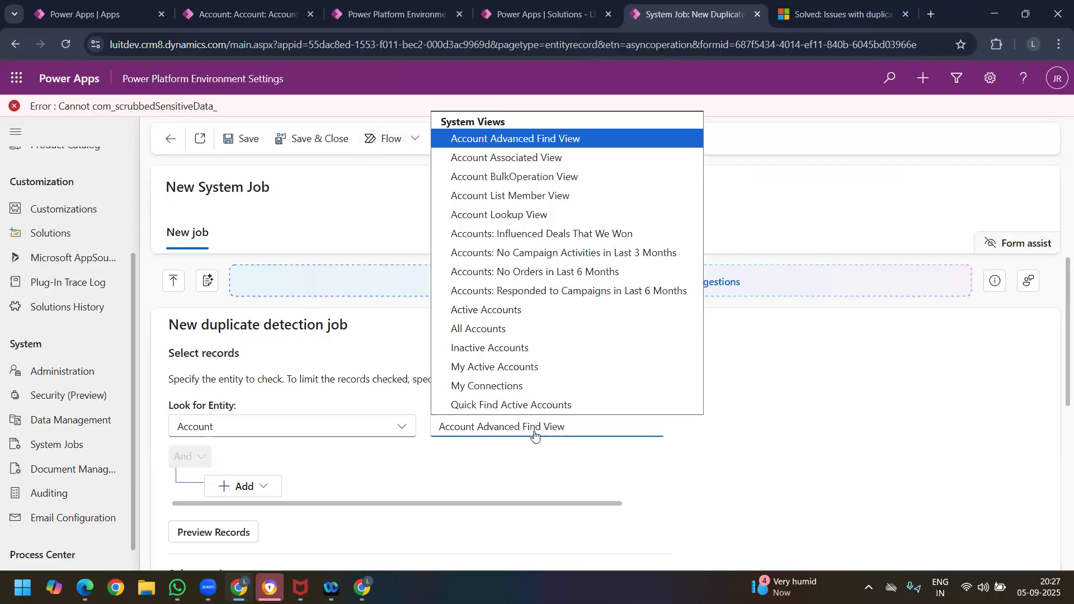
left_click(268, 433)
left_click(277, 434)
scroll(513, 336, "down", 3)
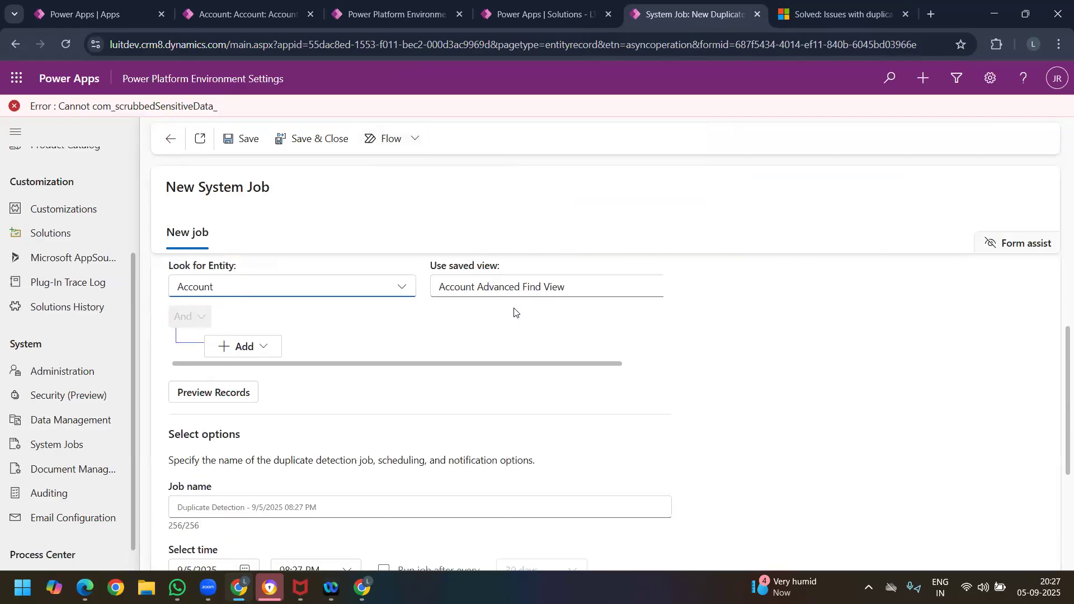
left_click(511, 287)
scroll(509, 207, "down", 1)
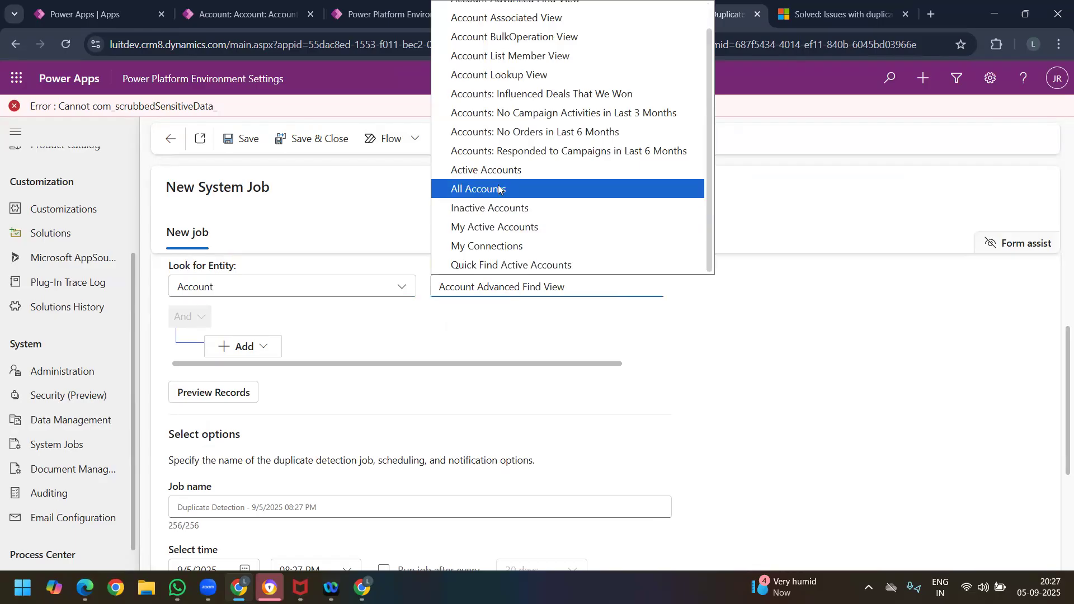
left_click(499, 189)
scroll(276, 388, "down", 4)
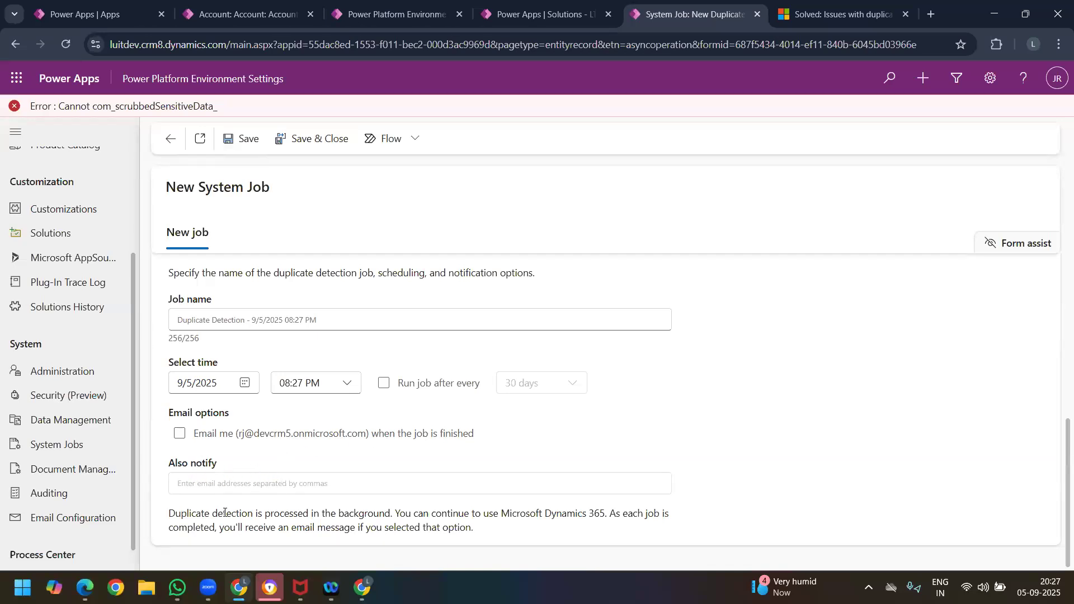
Step: Examine the job's name, schedule, notification options and background processing note, and leave the job without saving
left_click_drag(232, 514, 346, 526)
left_click(406, 524)
left_click_drag(476, 525, 168, 512)
scroll(290, 367, "up", 4)
scroll(252, 394, "down", 4)
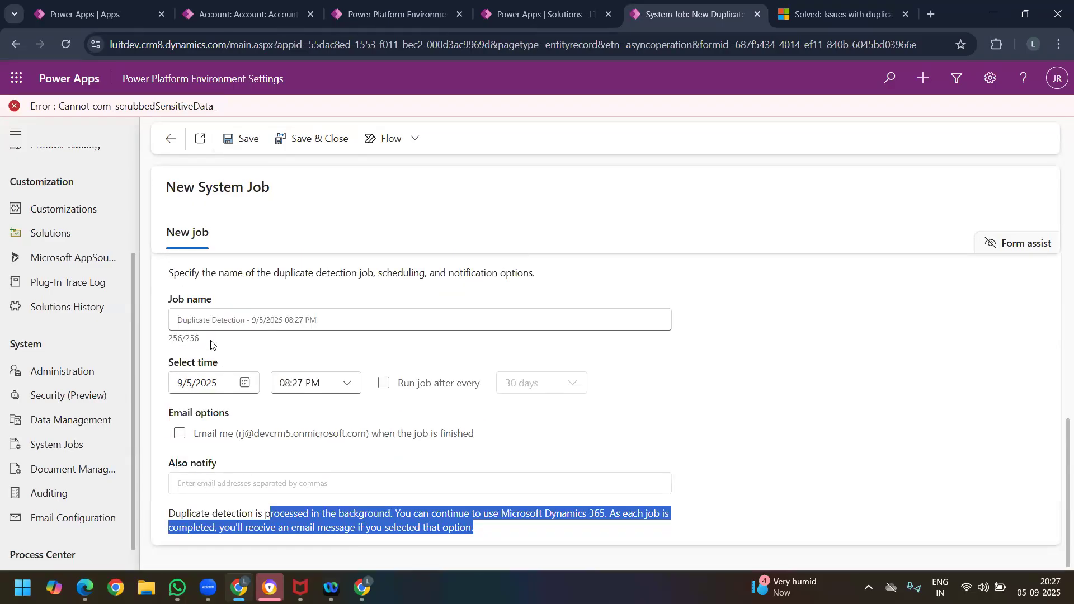
left_click(202, 325)
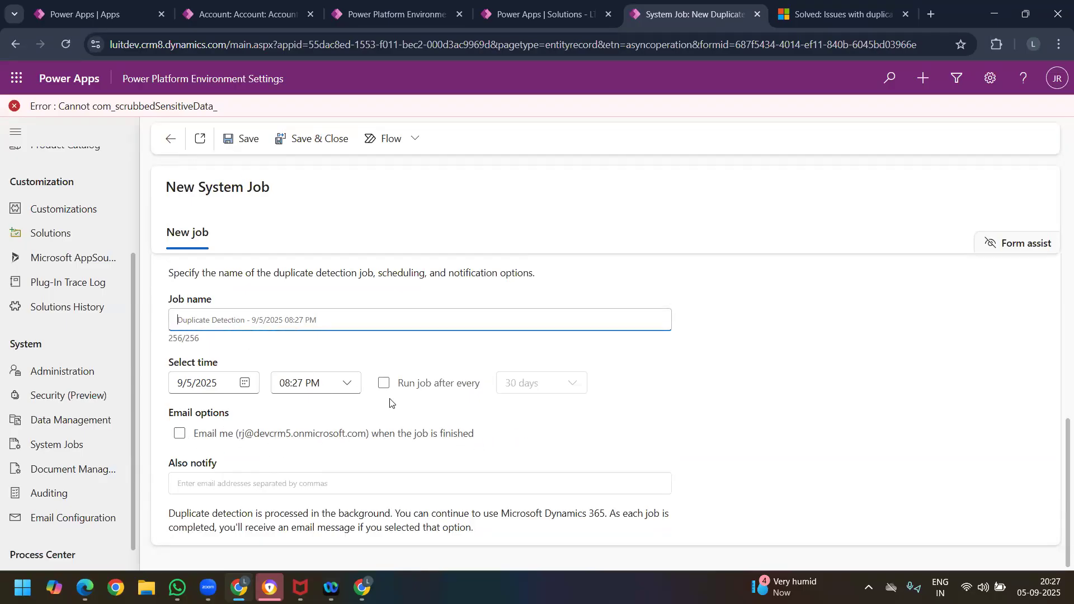
left_click(170, 141)
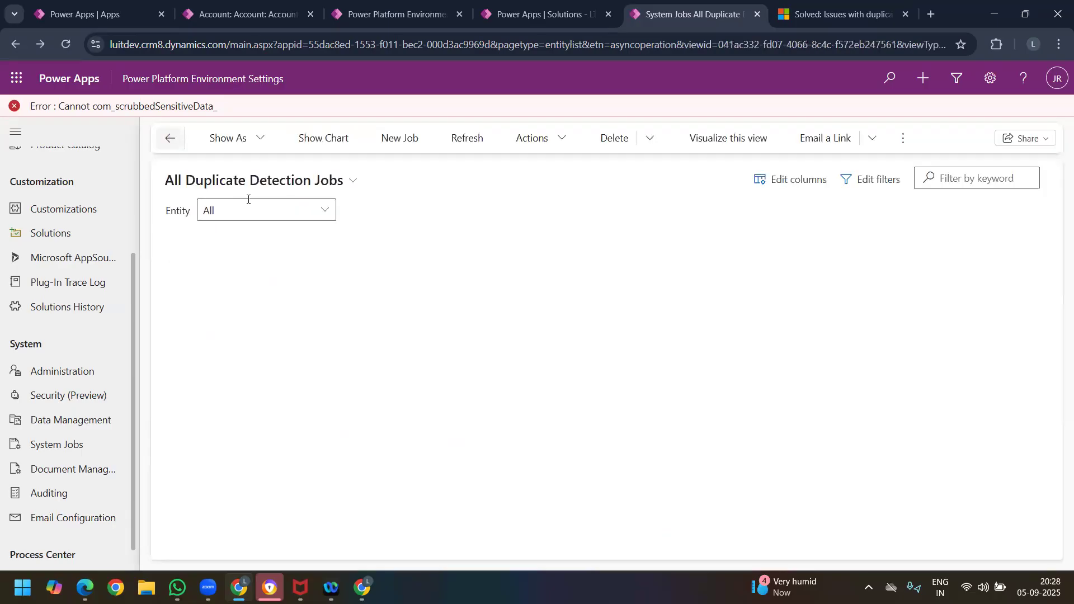
Step: Return to Data Management and open the bulk record deletion jobs
left_click(82, 423)
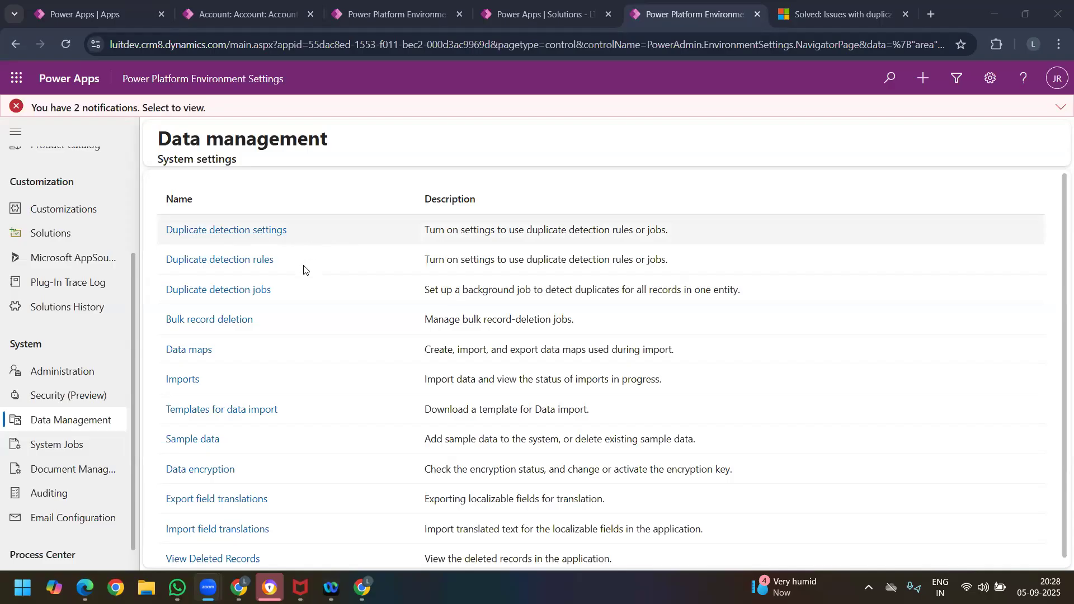
left_click_drag(299, 264, 189, 264)
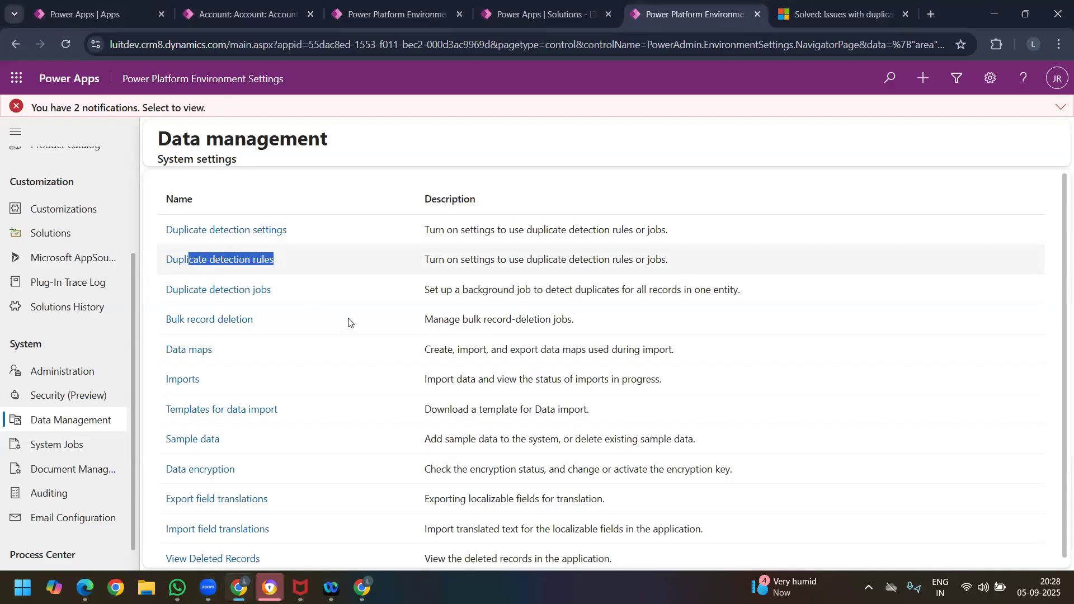
left_click(216, 326)
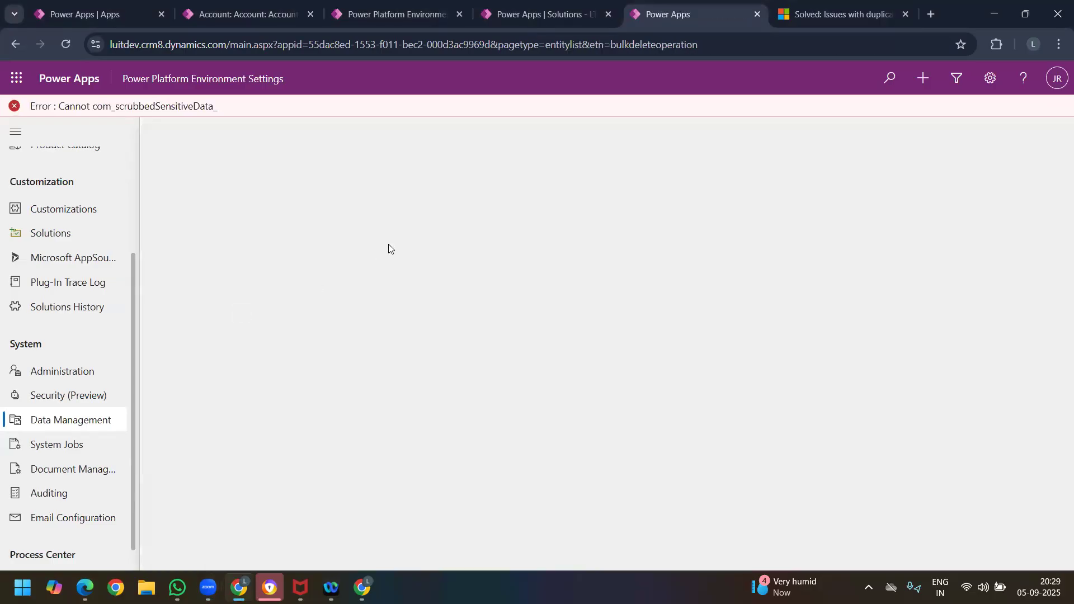
Step: In the Student Feedback Survey app, return to My Active Accounts and select both Account #1 records
left_click(265, 17)
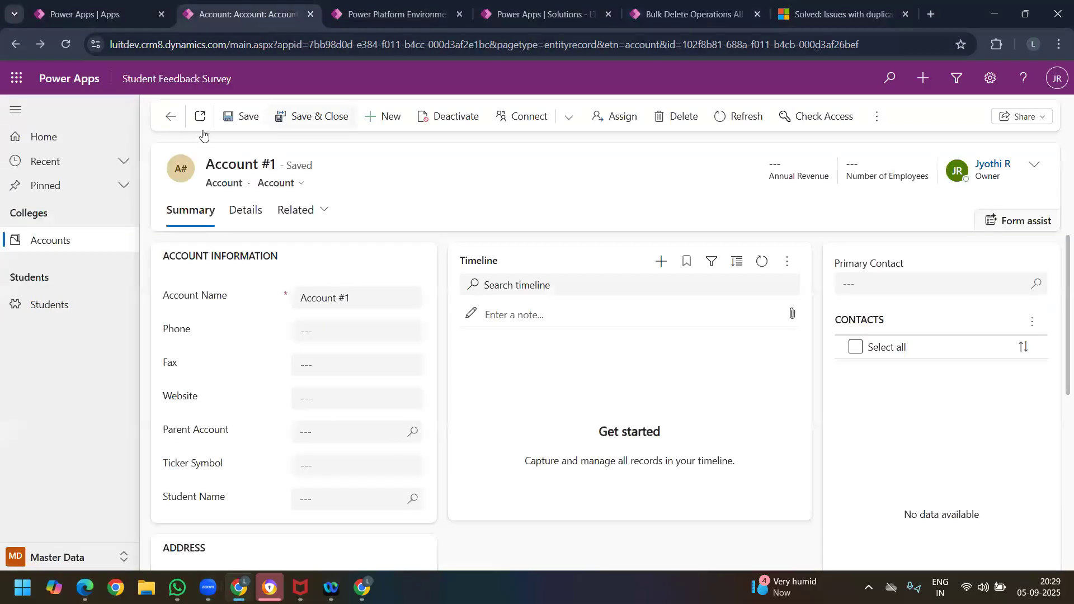
left_click(172, 118)
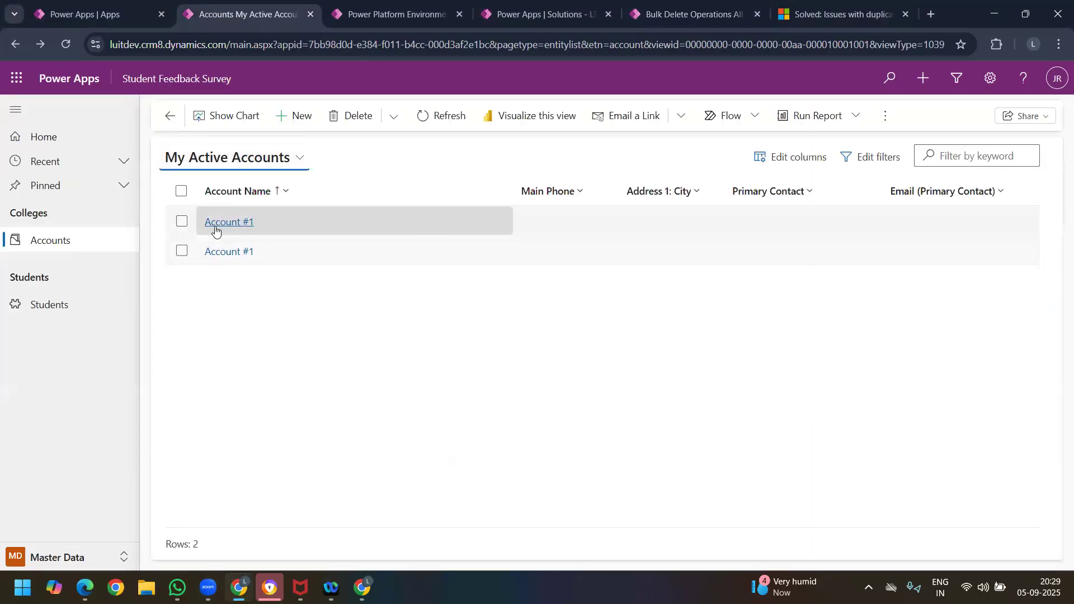
left_click(182, 222)
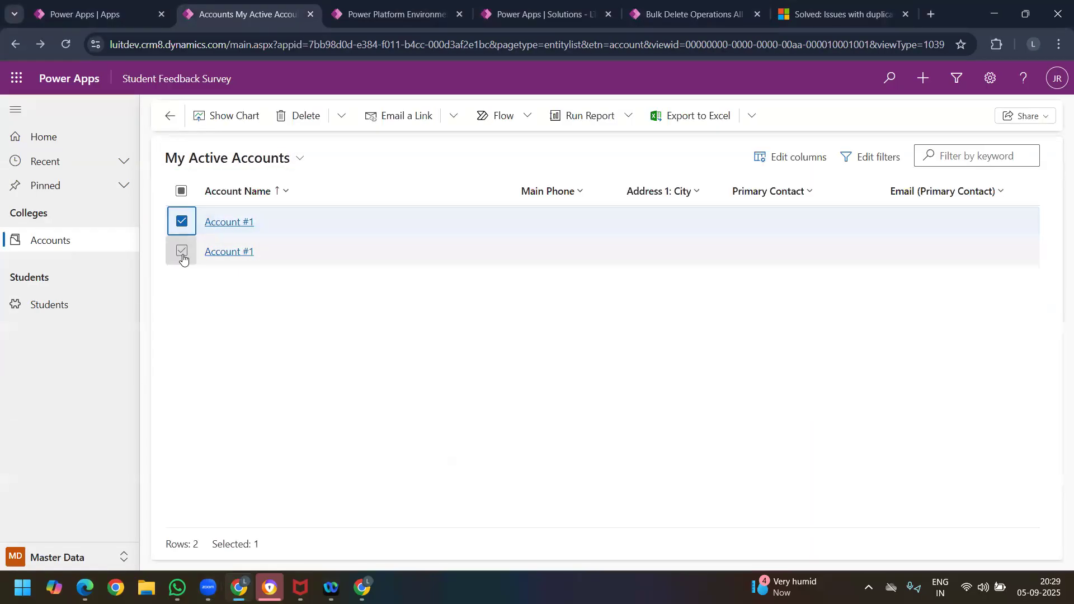
left_click(183, 250)
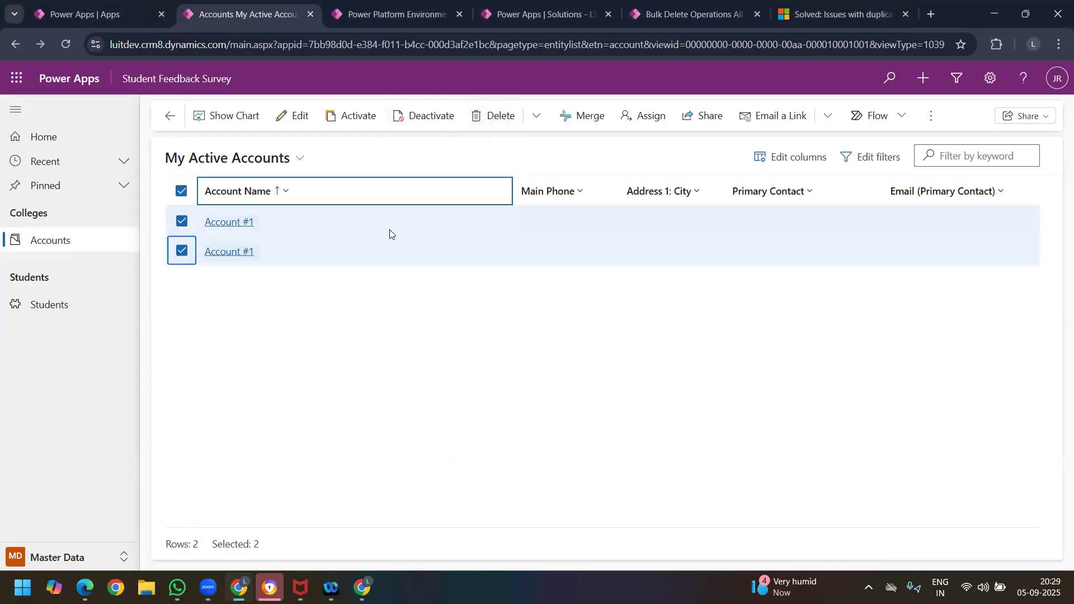
left_click(235, 159)
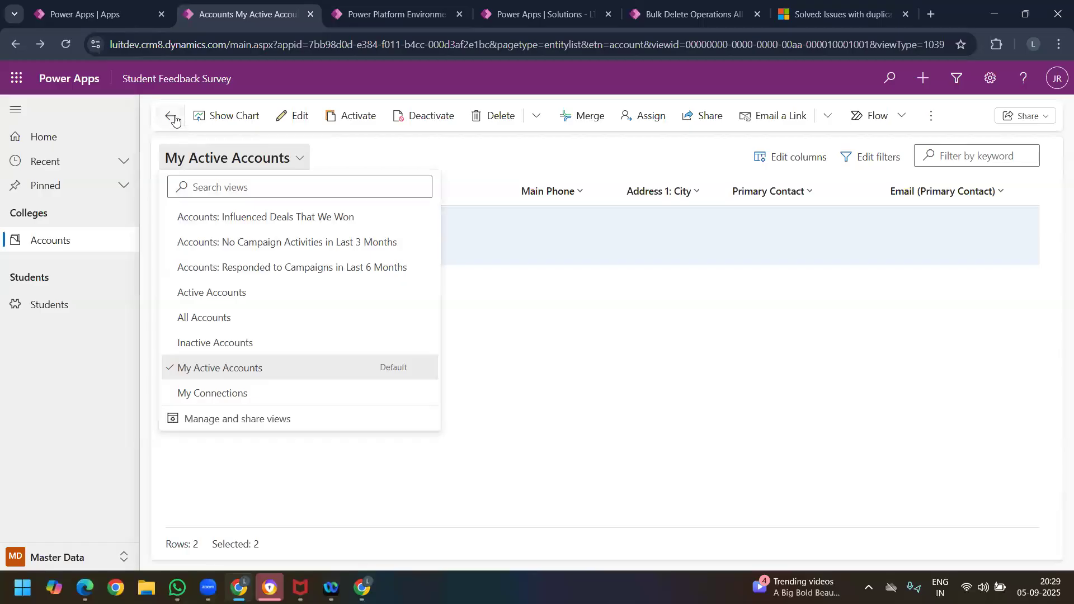
Step: Go back to the Active Student Feedbacks list and select all of its records
left_click(173, 118)
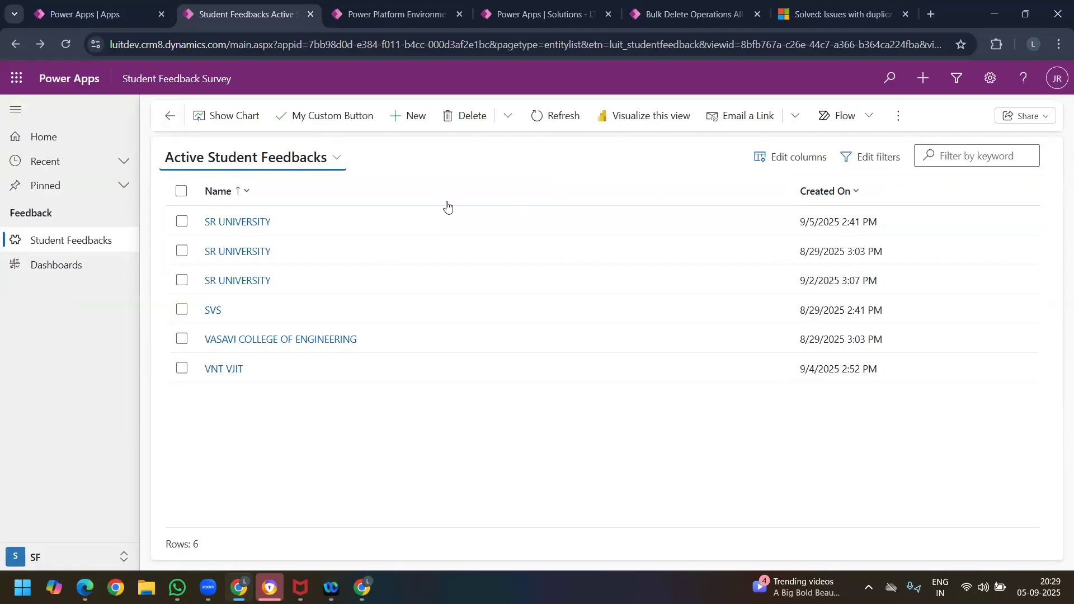
left_click(233, 164)
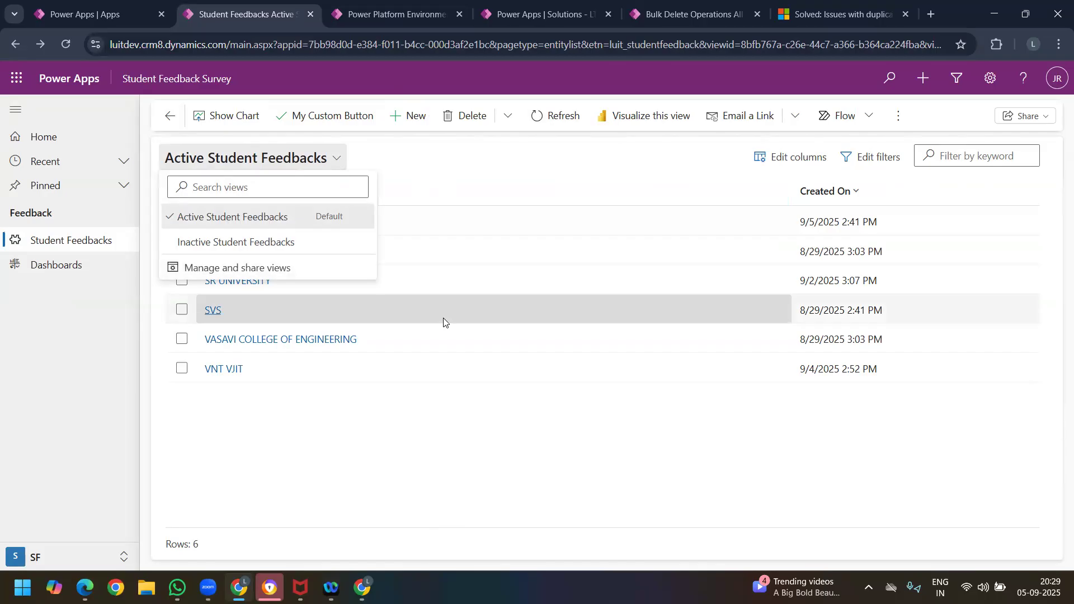
left_click(206, 459)
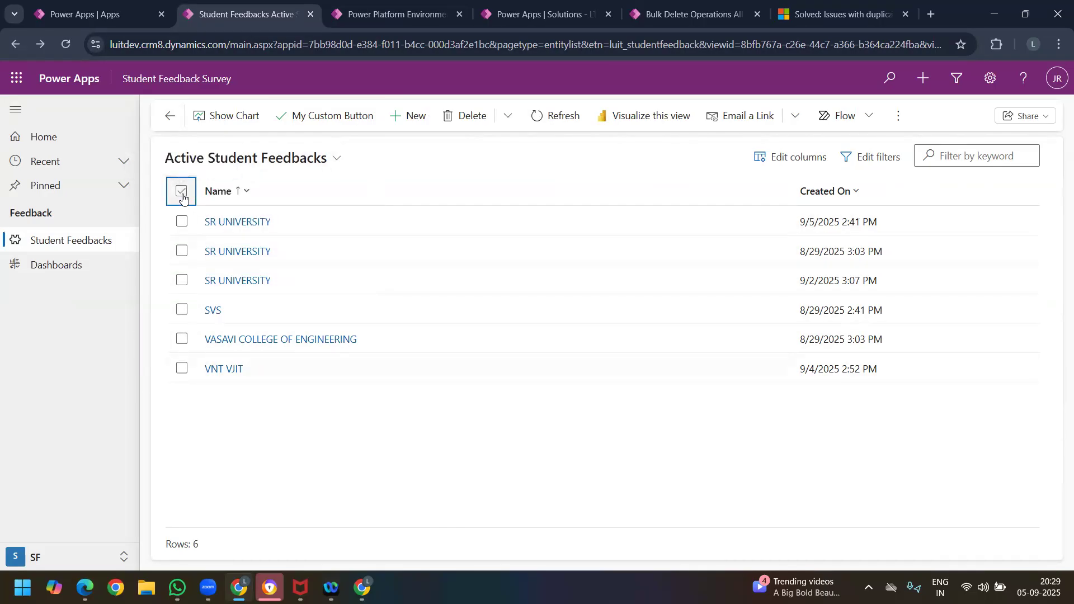
left_click(182, 192)
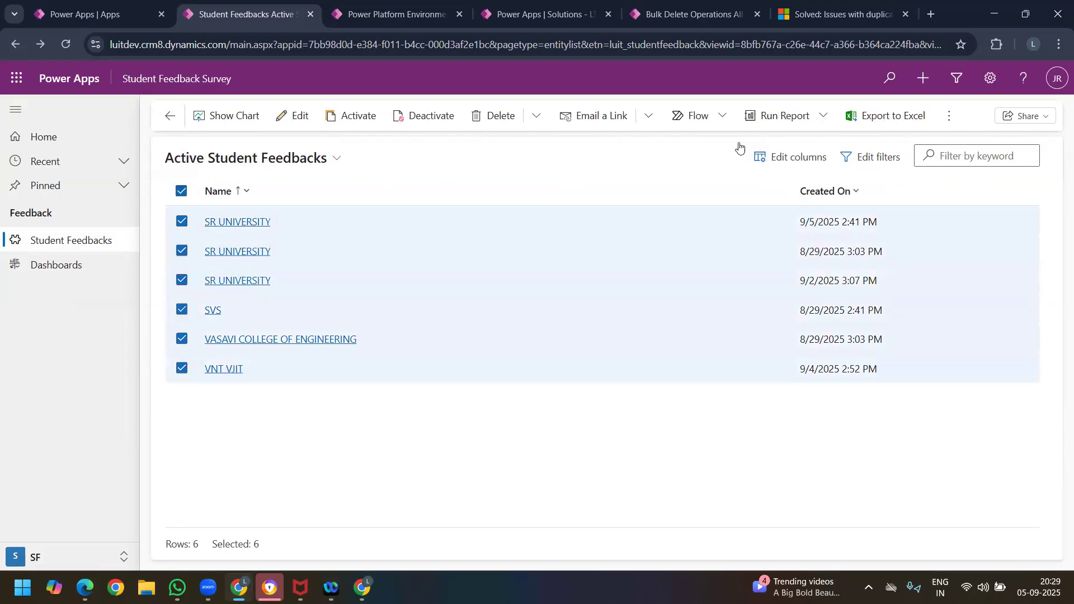
Step: Start a new bulk deletion job in the environment settings, examine its record and scheduling options, and leave without saving
left_click(665, 15)
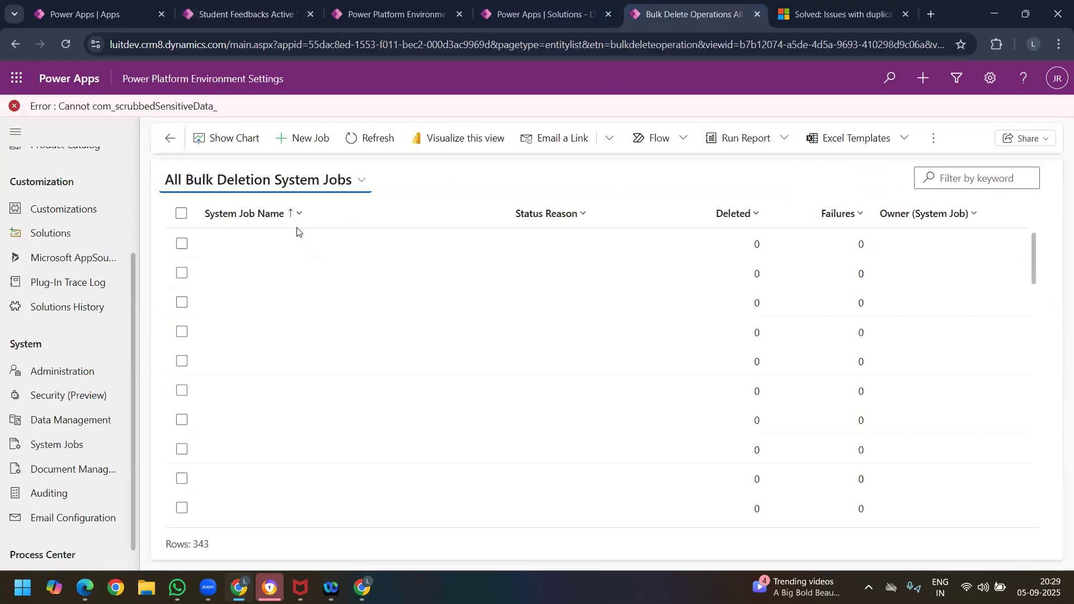
scroll(343, 306, "down", 1)
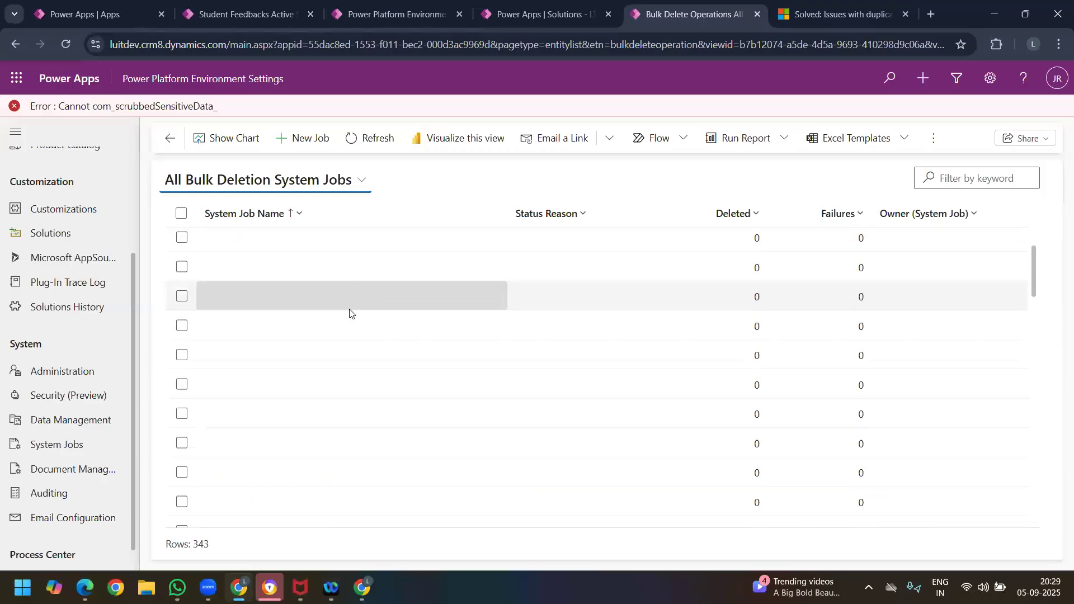
left_click(311, 139)
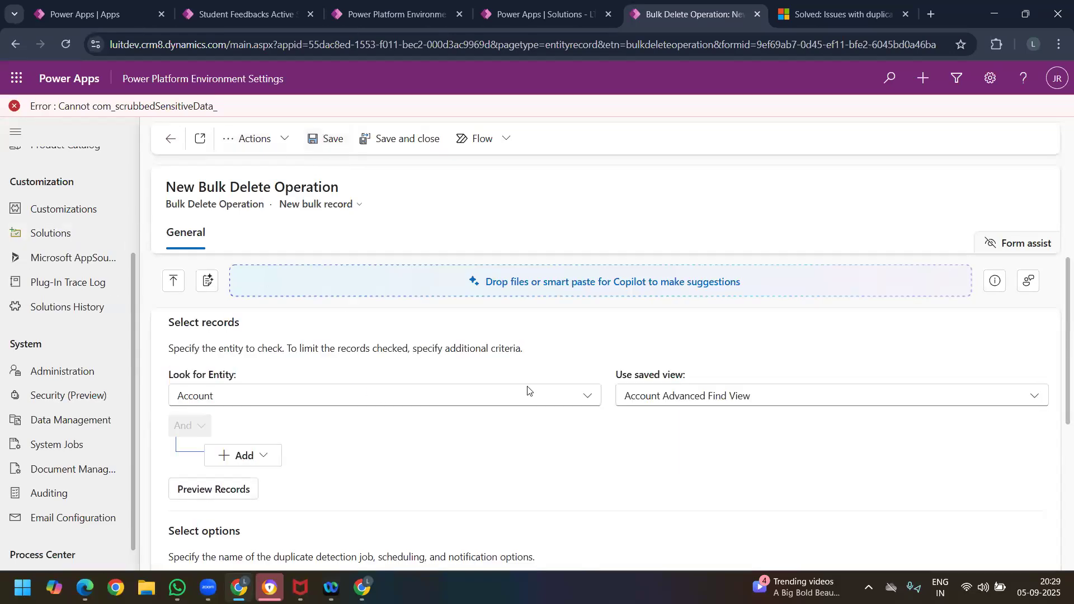
scroll(664, 406, "down", 3)
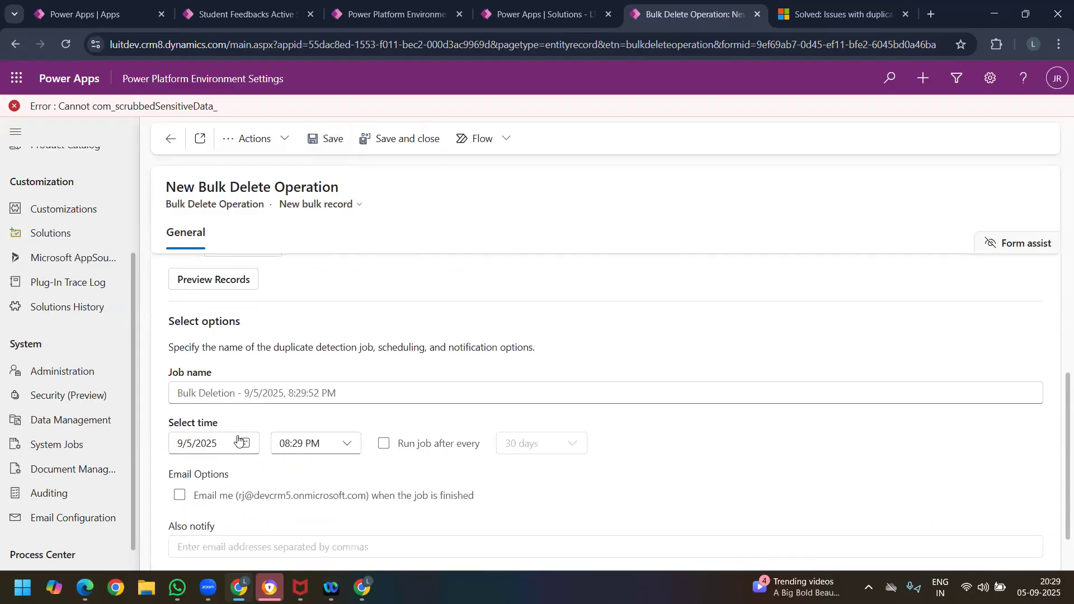
scroll(186, 424, "down", 1)
left_click(170, 140)
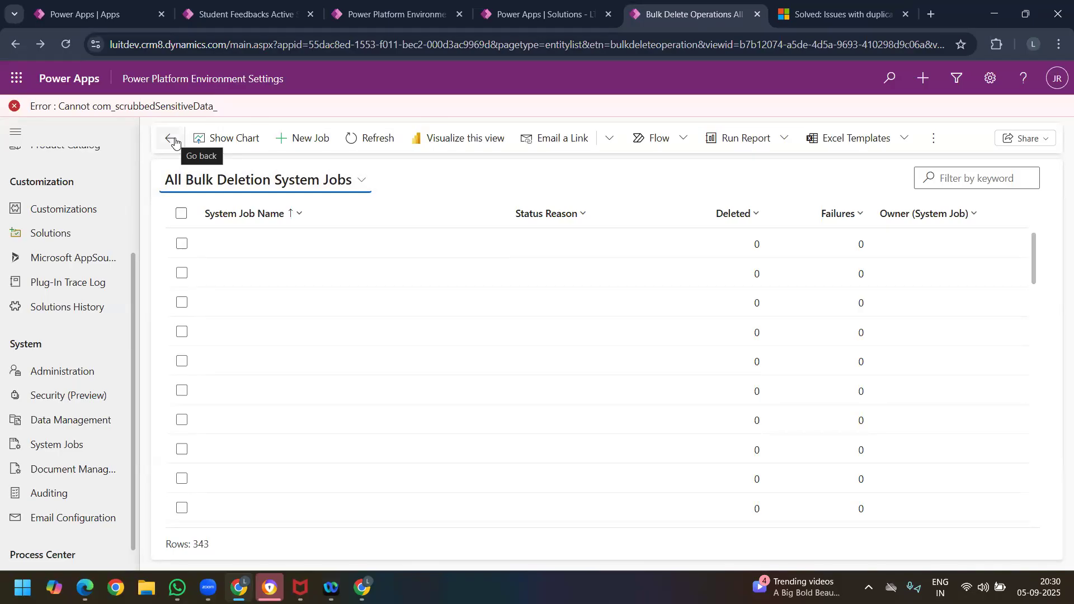
Step: Review the Data Management options, and clear the selection of all records in the Active Student Feedbacks list
left_click(75, 420)
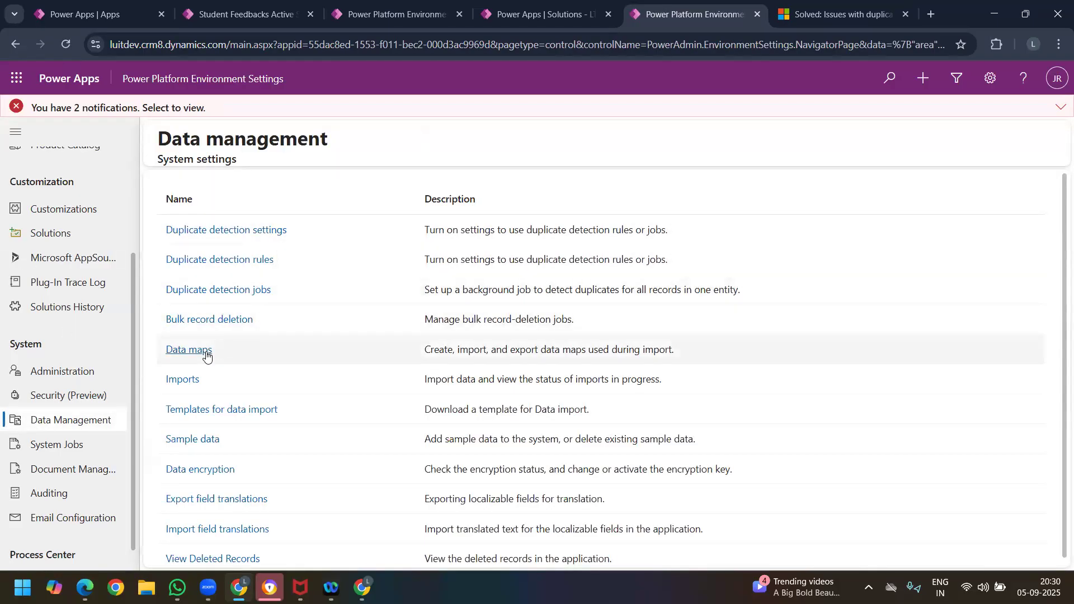
left_click(252, 14)
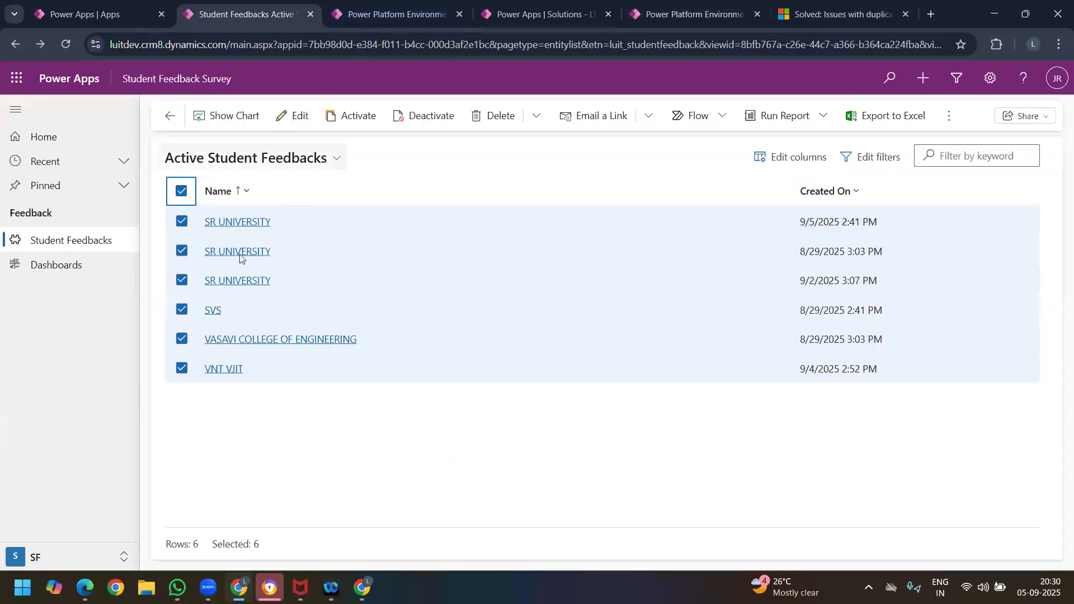
left_click(181, 192)
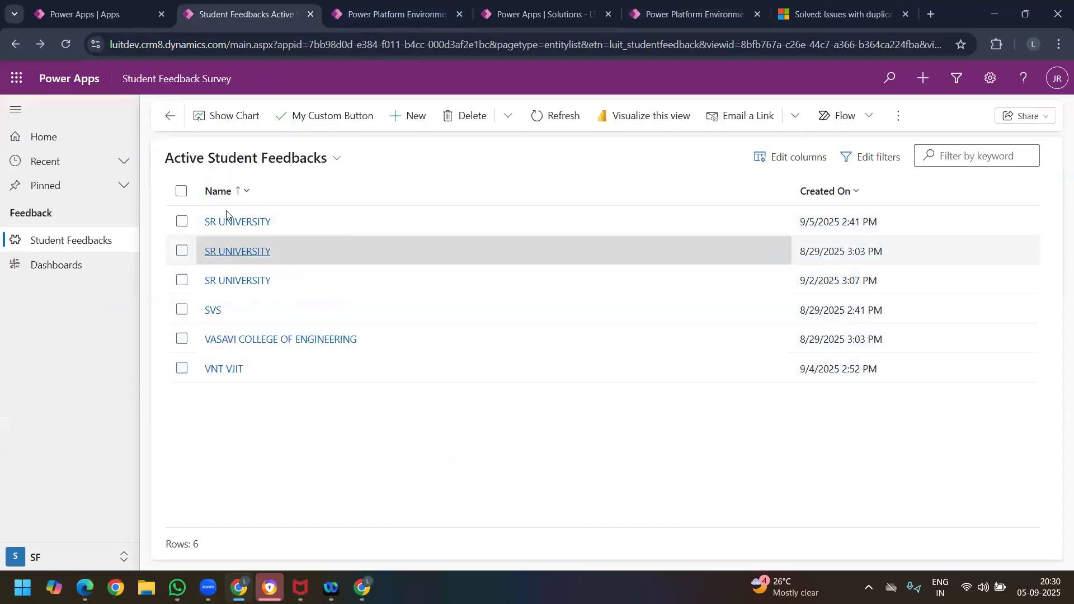
left_click(193, 246)
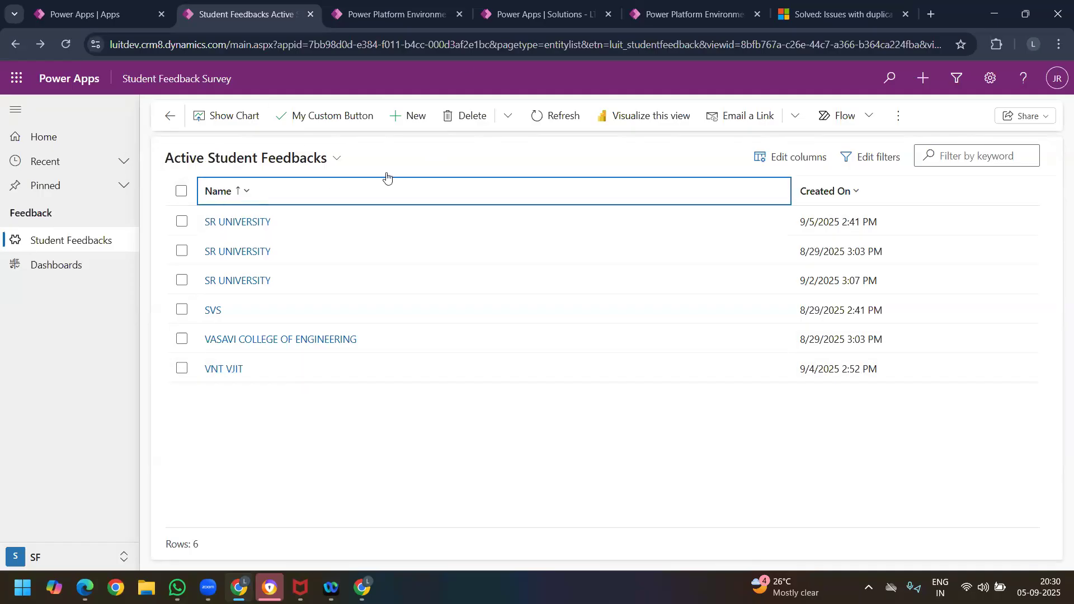
Step: Select all records in the Active Student Feedbacks list and export them to a static Excel worksheet
left_click(898, 116)
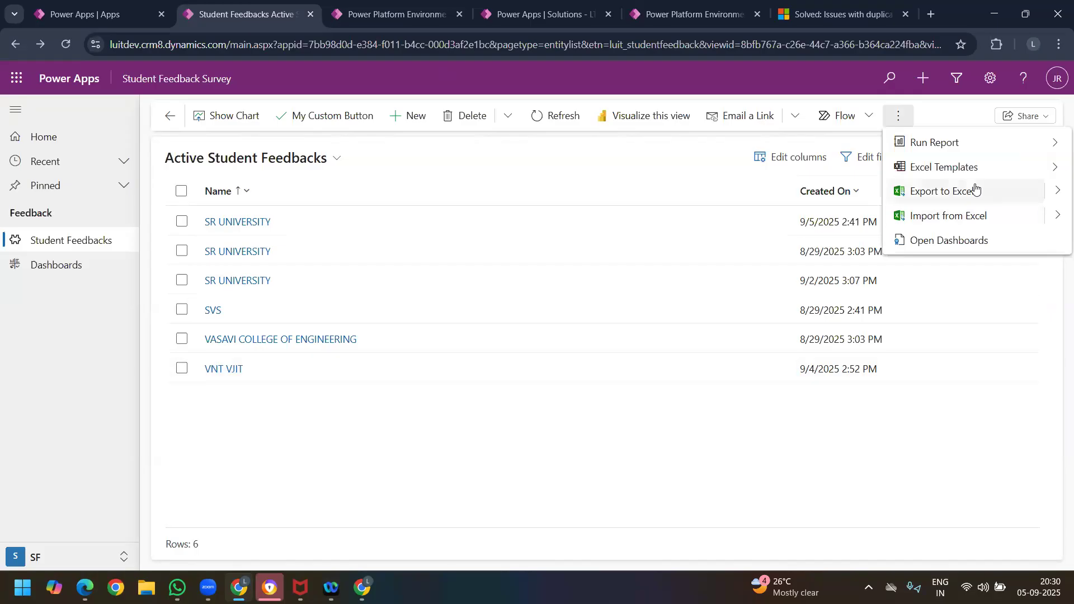
left_click(186, 196)
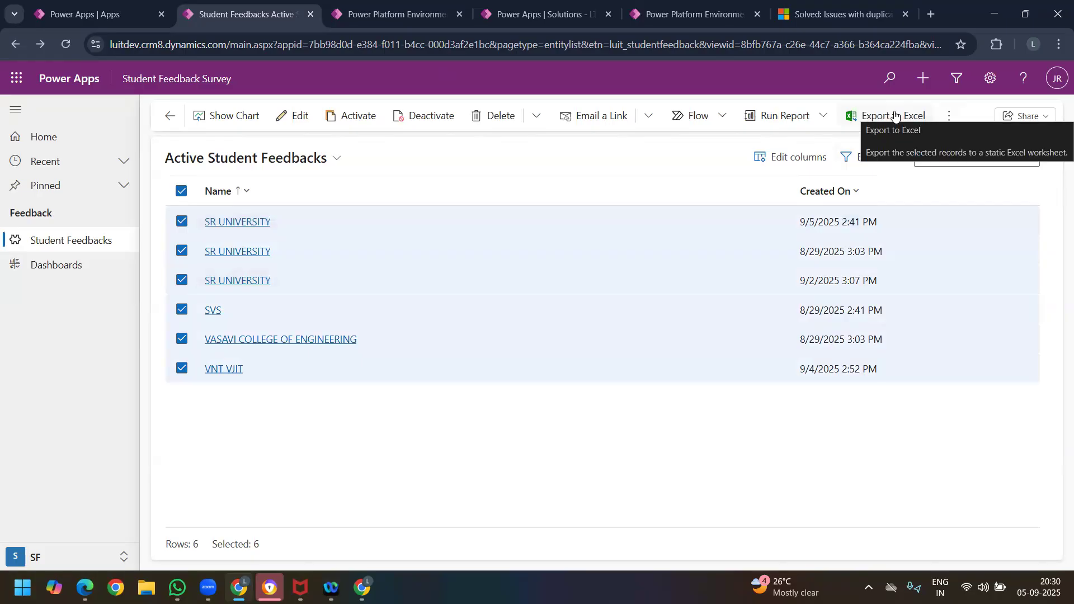
left_click(895, 115)
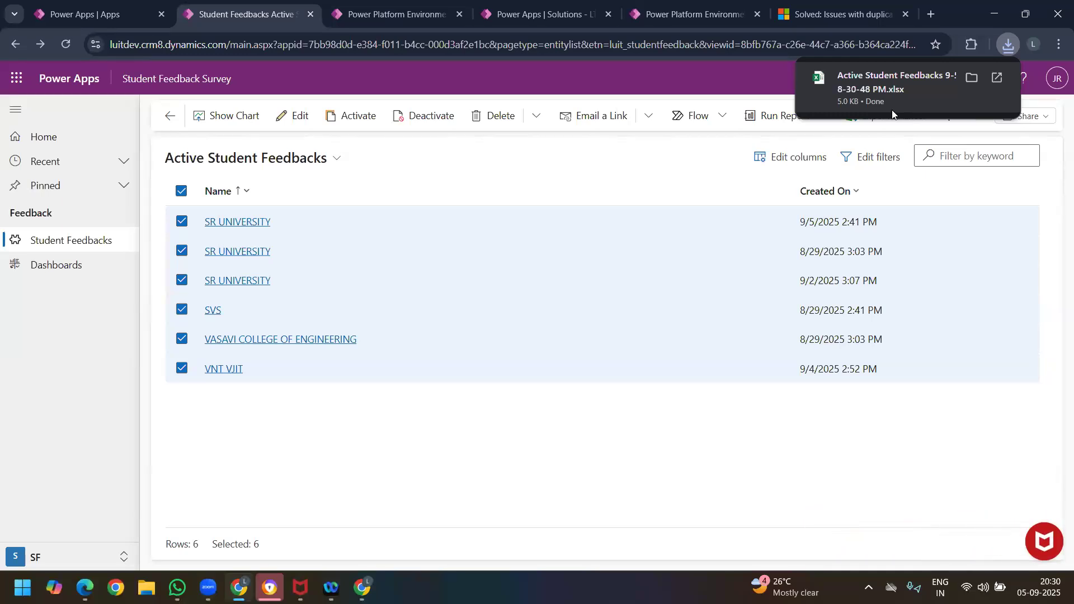
left_click(973, 78)
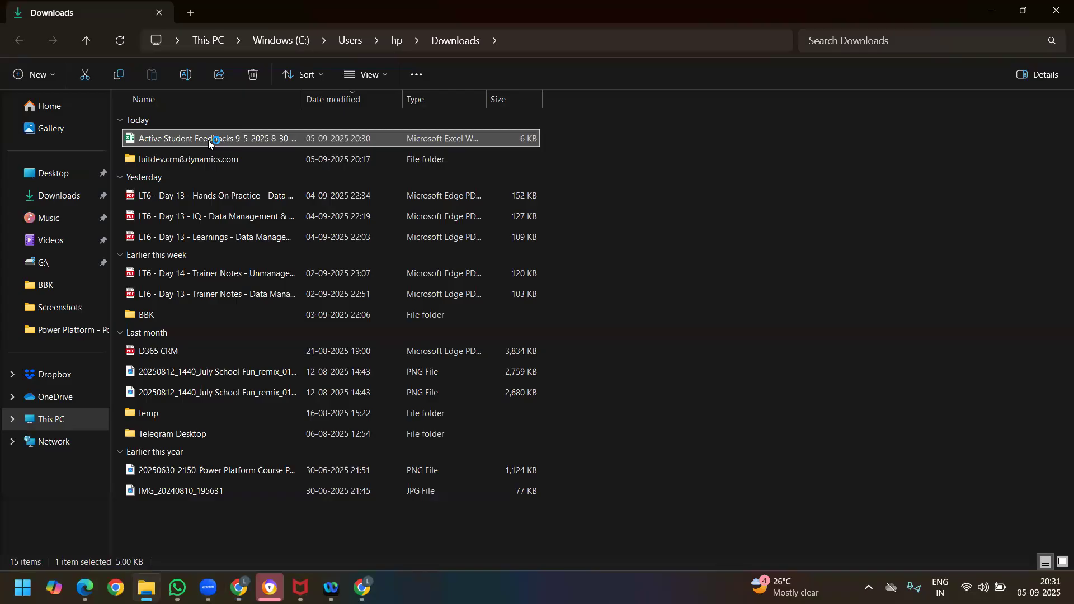
double_click(208, 140)
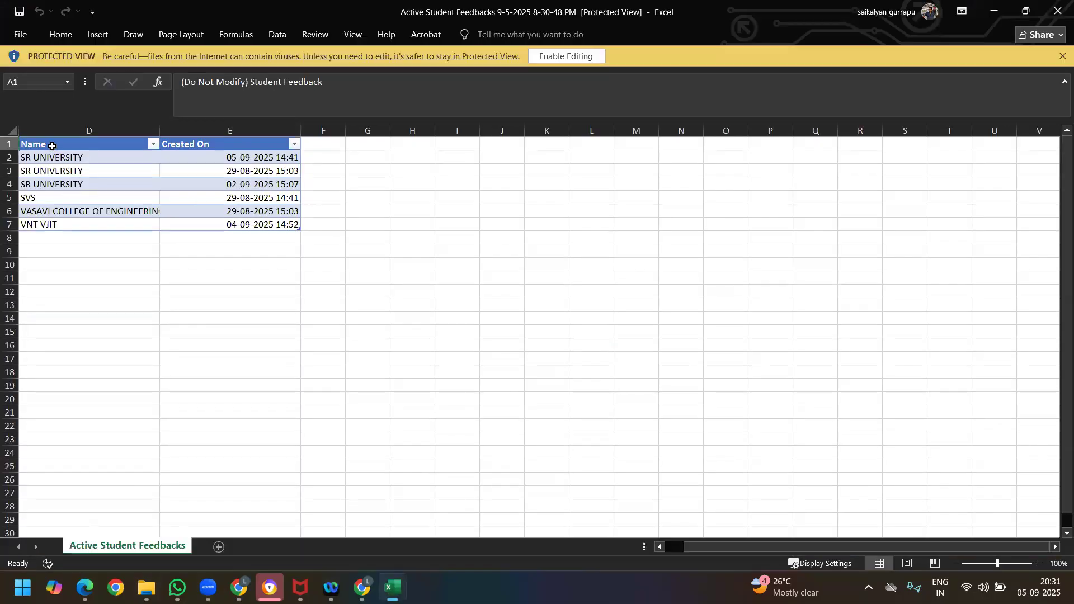
left_click(52, 146)
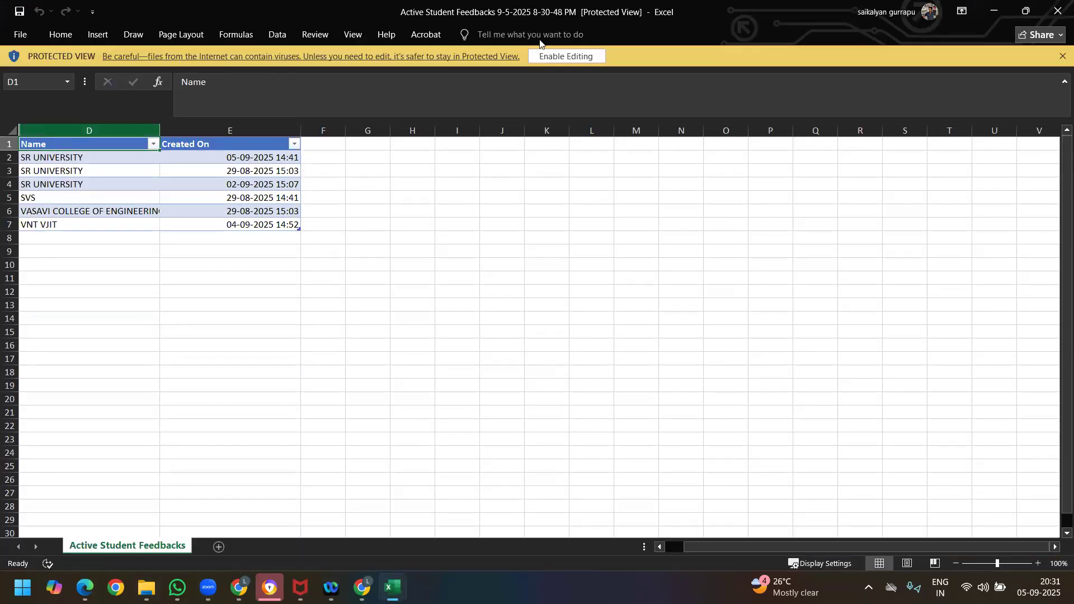
left_click(567, 57)
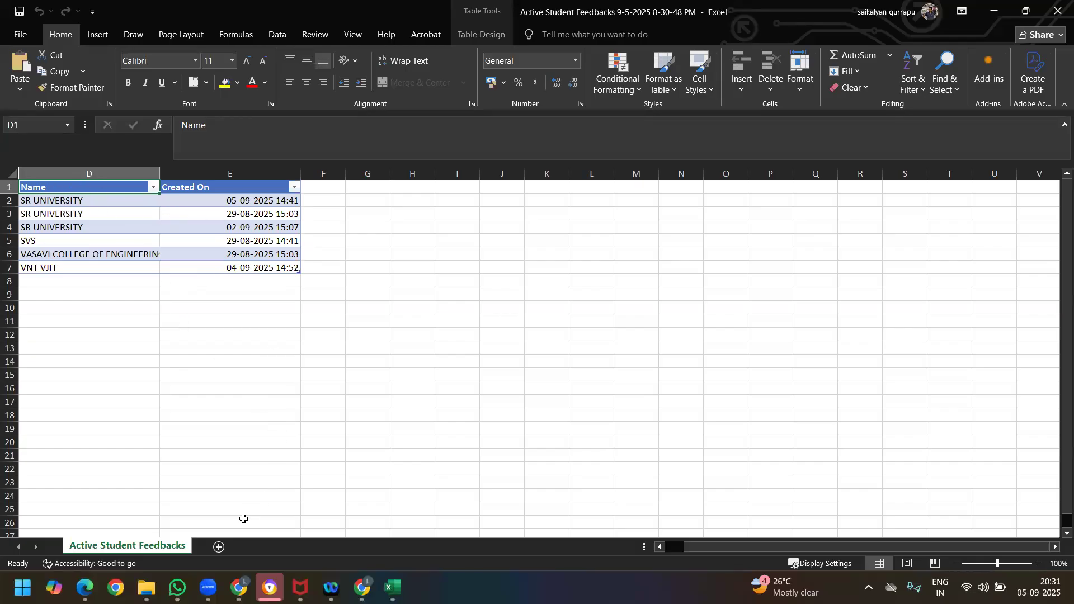
Step: Back in the Student Feedback Survey app, add every remaining Student Feedback column, from Aggregate % to Timezone of College, to the view and apply
mouse_move(239, 588)
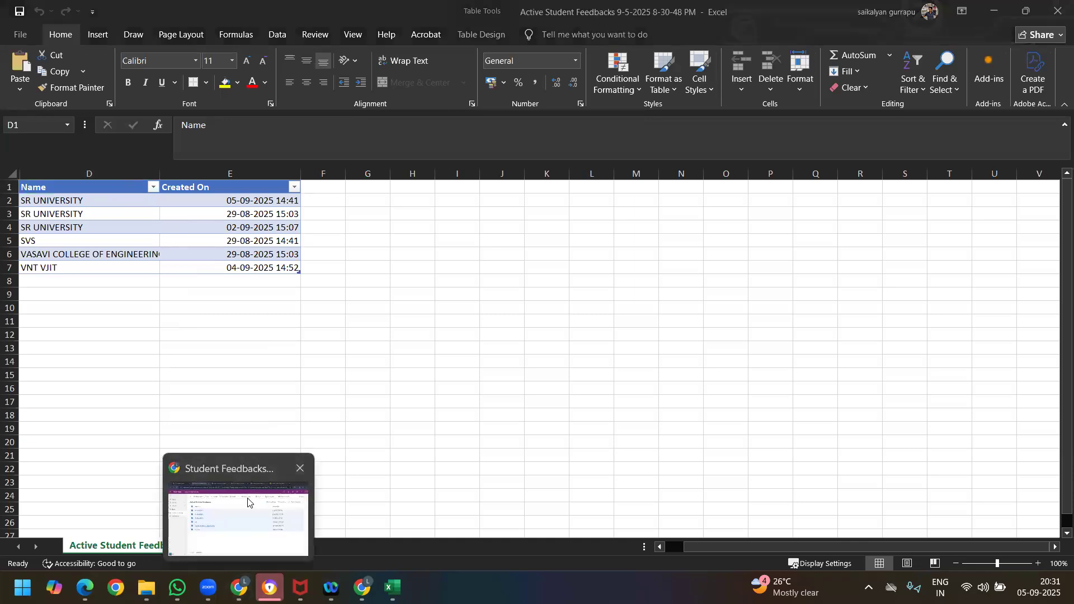
left_click(251, 502)
left_click(801, 157)
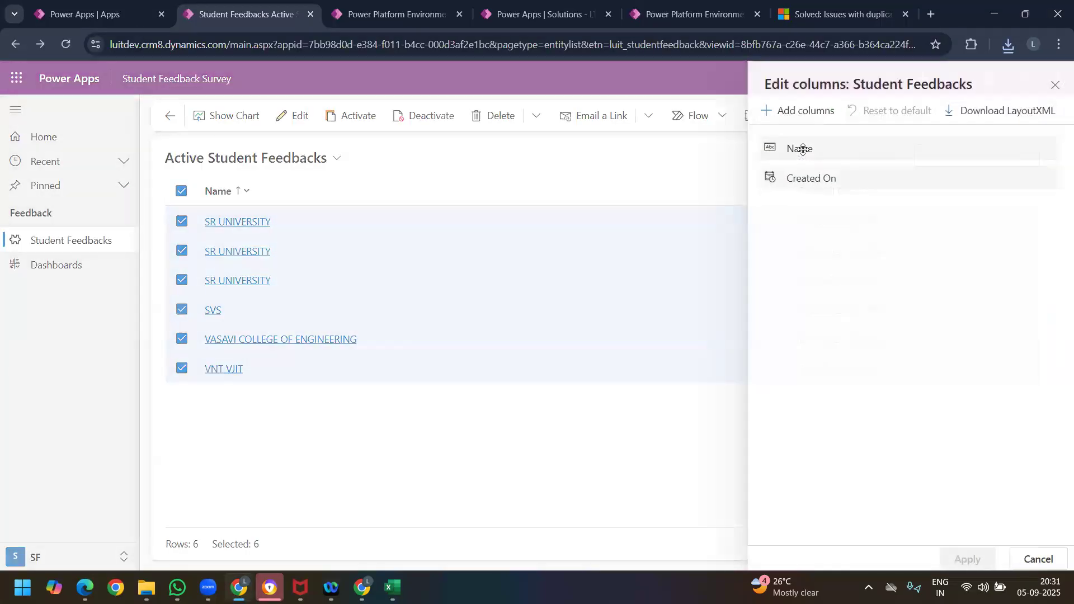
left_click(801, 112)
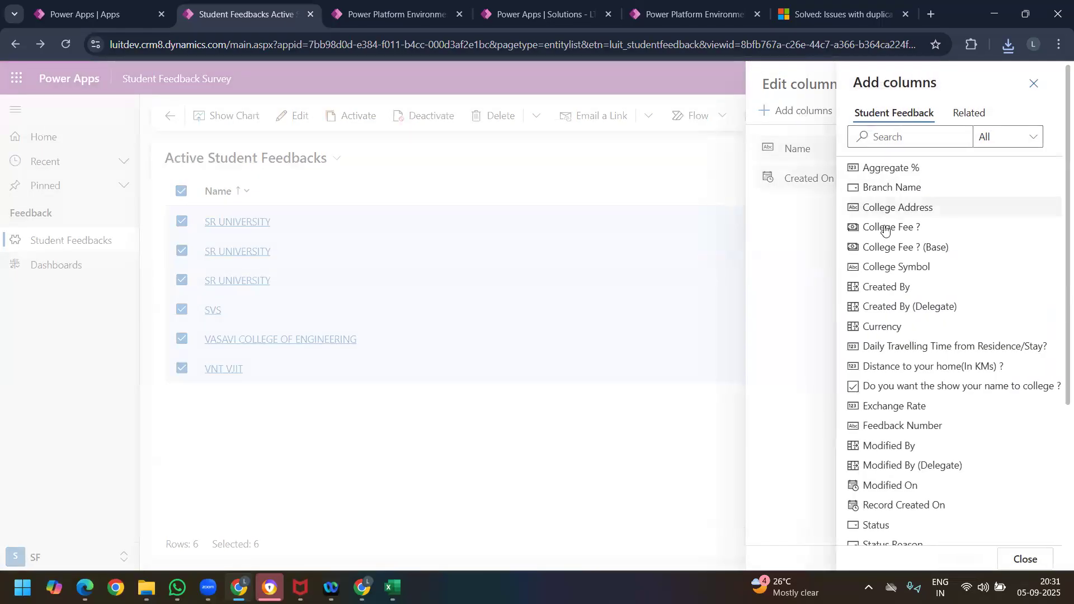
left_click(893, 172)
left_click(902, 170)
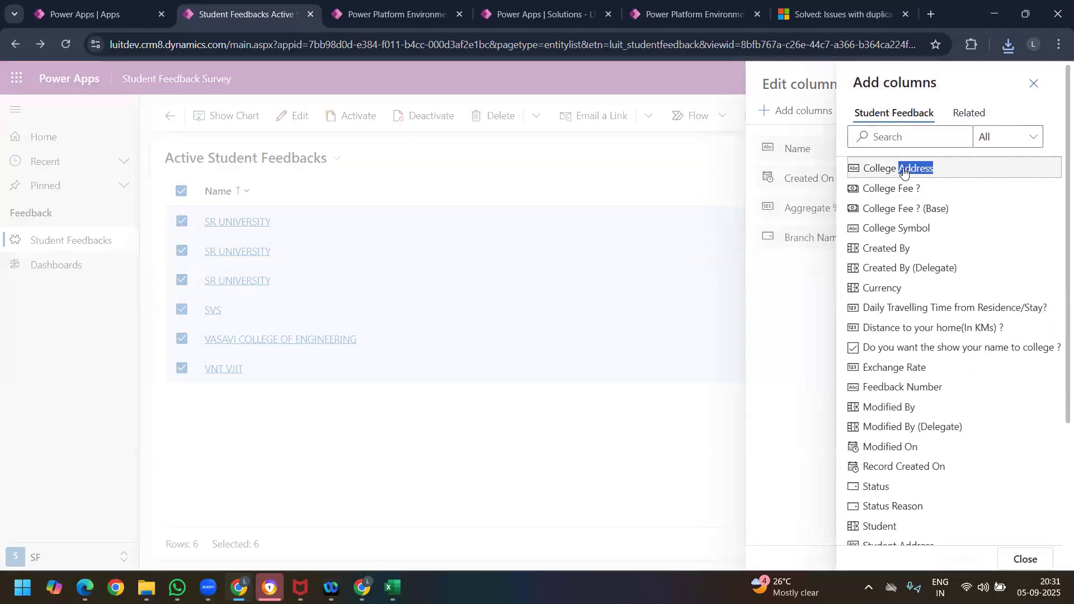
left_click(903, 170)
left_click(903, 170)
left_click(903, 169)
triple_click(903, 170)
double_click(903, 170)
triple_click(903, 169)
left_click(903, 169)
triple_click(903, 170)
triple_click(903, 169)
double_click(903, 169)
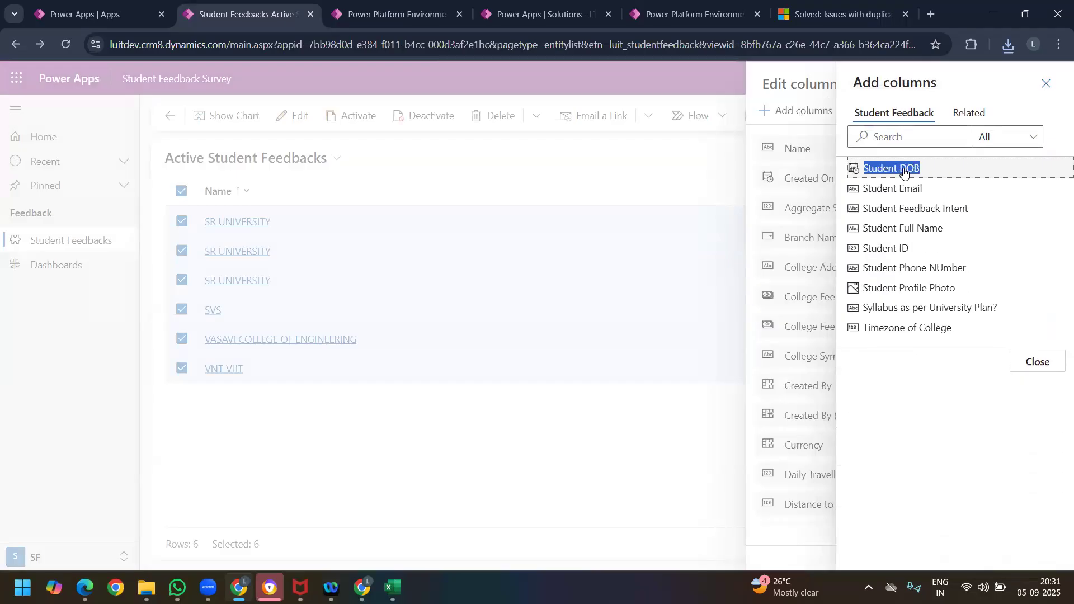
triple_click(903, 169)
left_click(903, 170)
left_click(903, 170)
triple_click(902, 170)
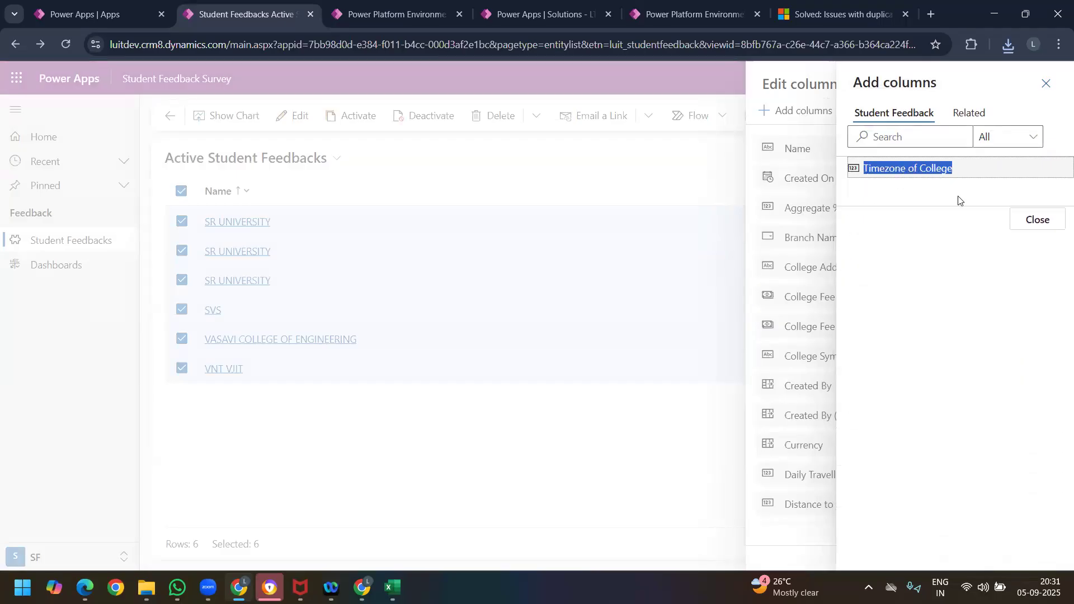
left_click(1034, 220)
scroll(883, 291, "down", 10)
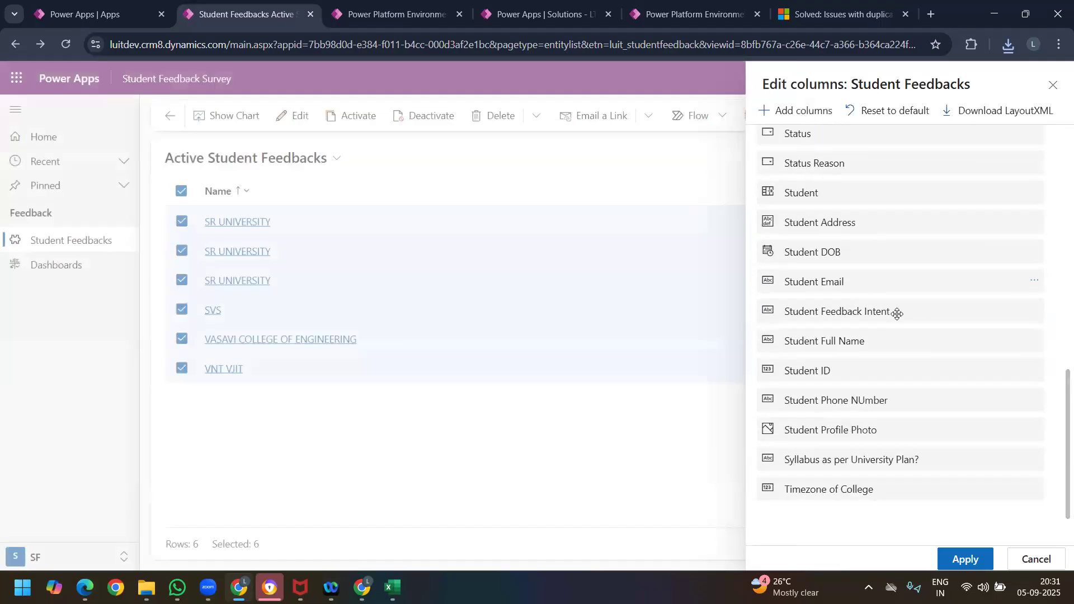
left_click(966, 560)
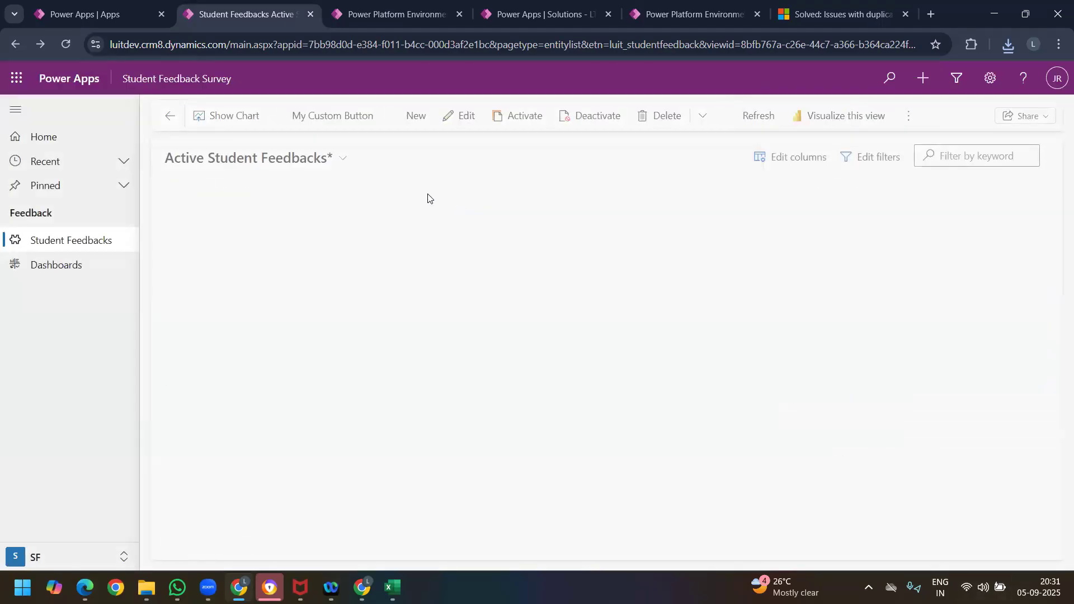
left_click_drag(311, 524, 1019, 504)
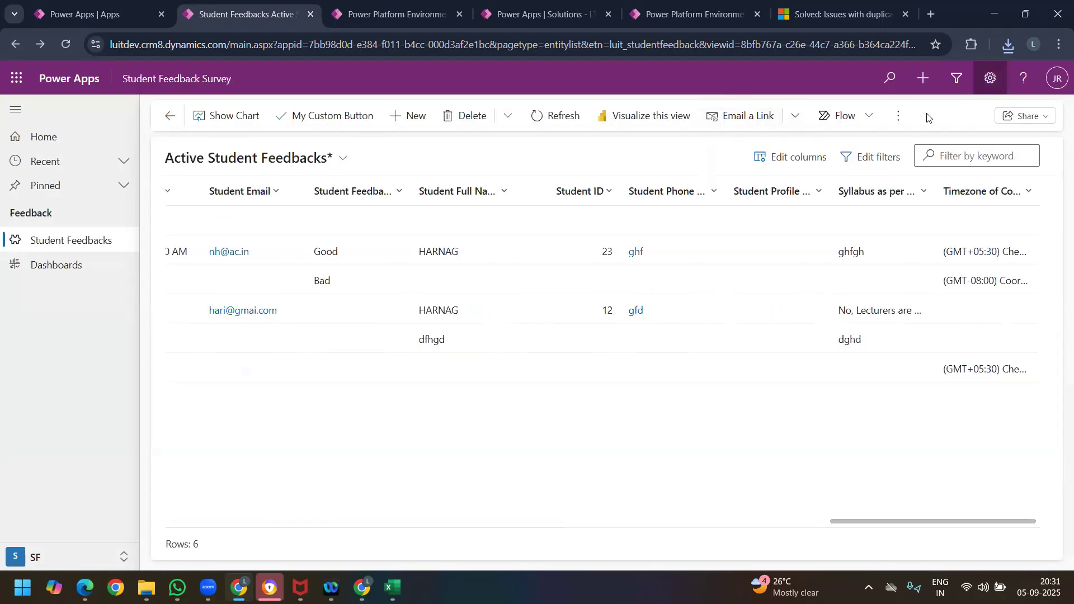
Step: Export the expanded Active Student Feedbacks view to Excel, open the downloaded workbook and enable editing
left_click(899, 116)
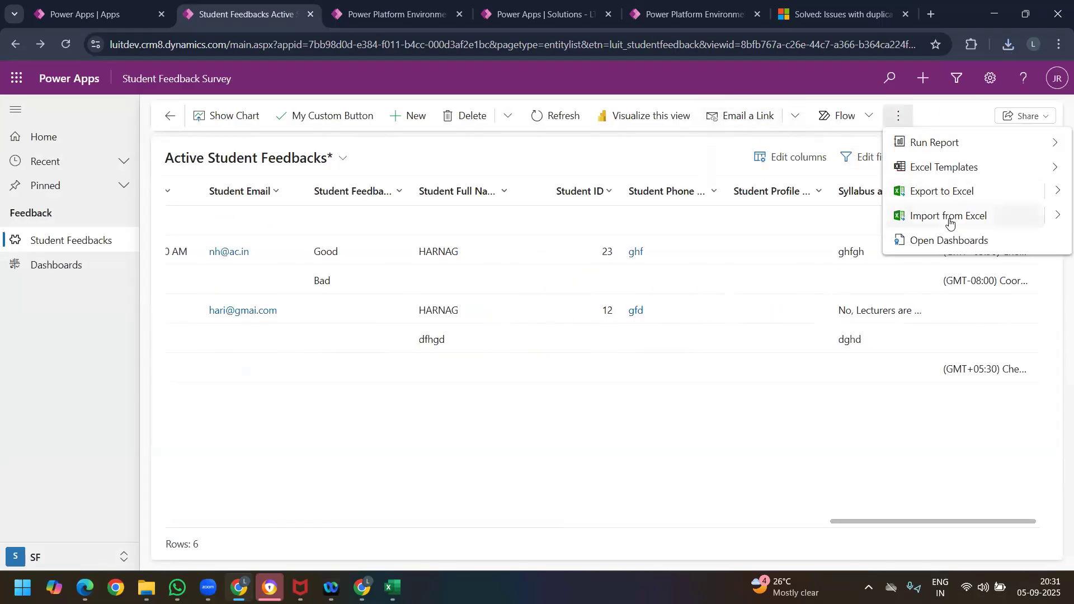
left_click(950, 192)
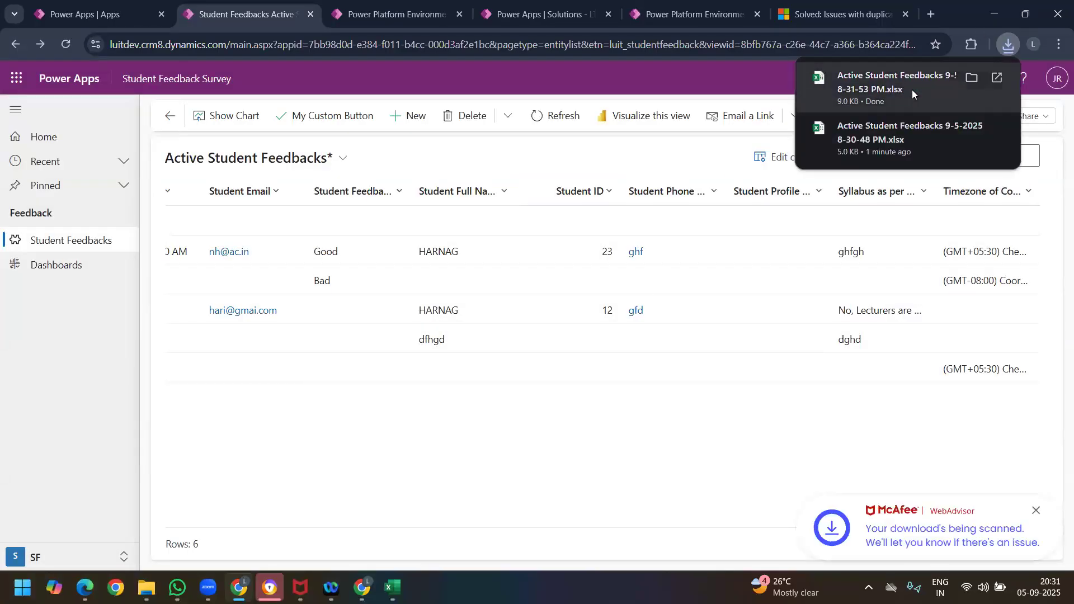
left_click(912, 90)
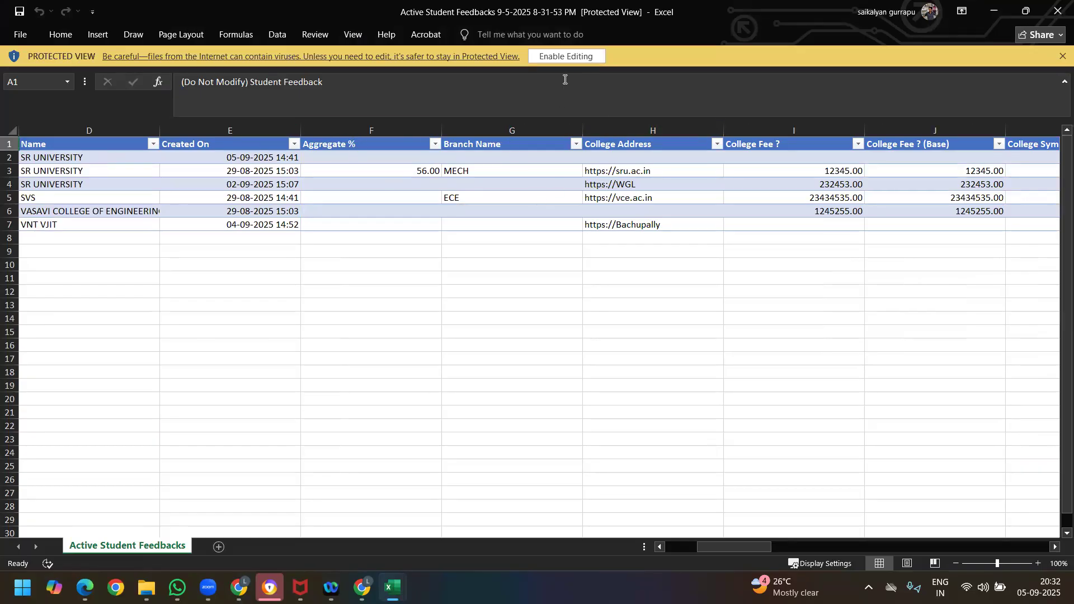
left_click(568, 55)
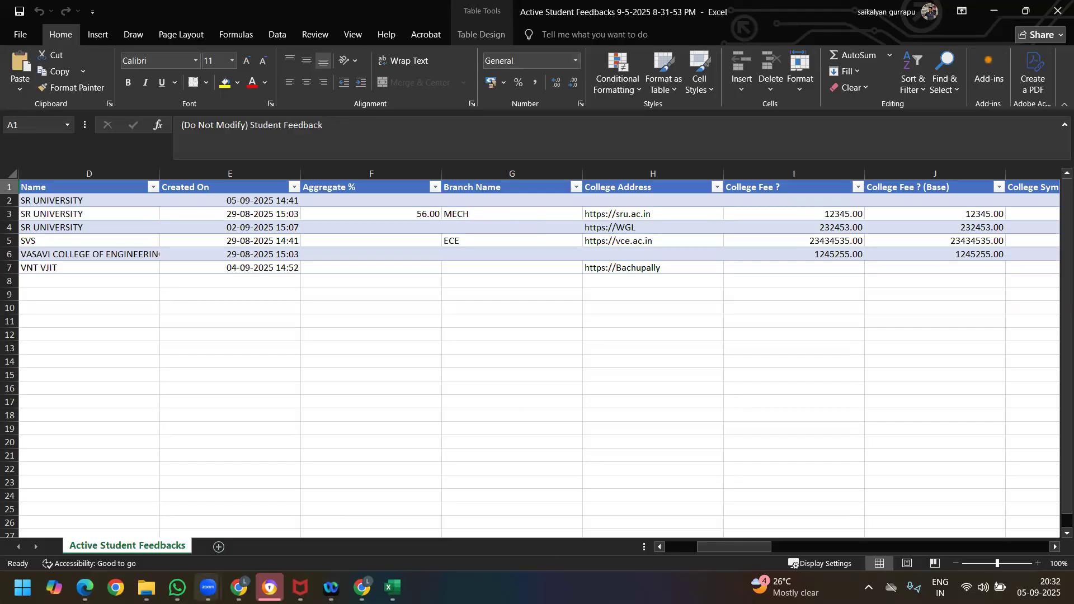
Step: Return to the Student Feedback Survey app and view the alternative file formats offered for importing records
left_click(239, 588)
left_click(898, 116)
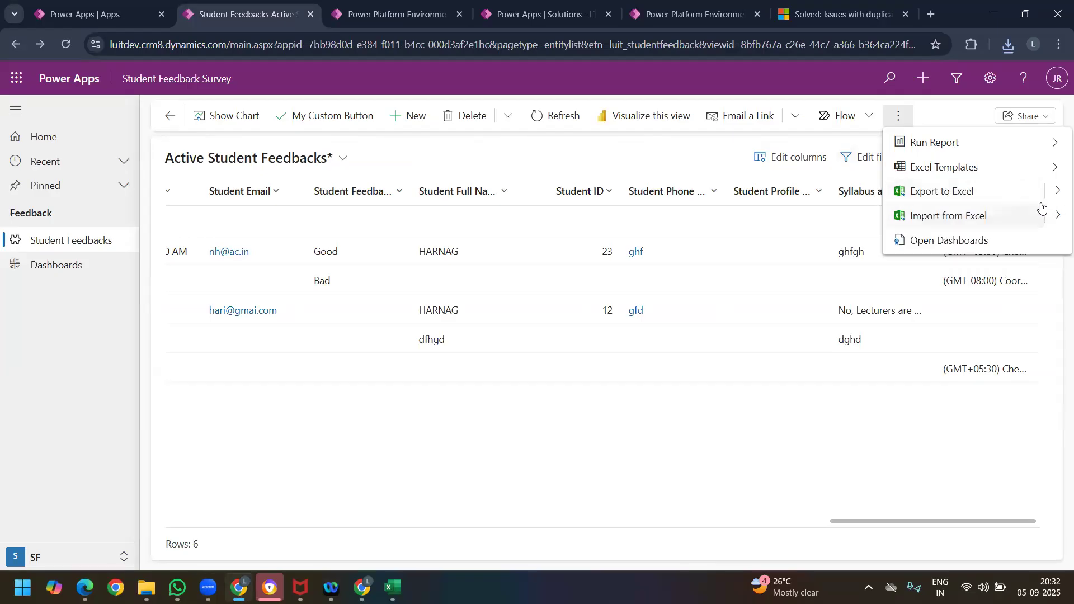
left_click(1058, 209)
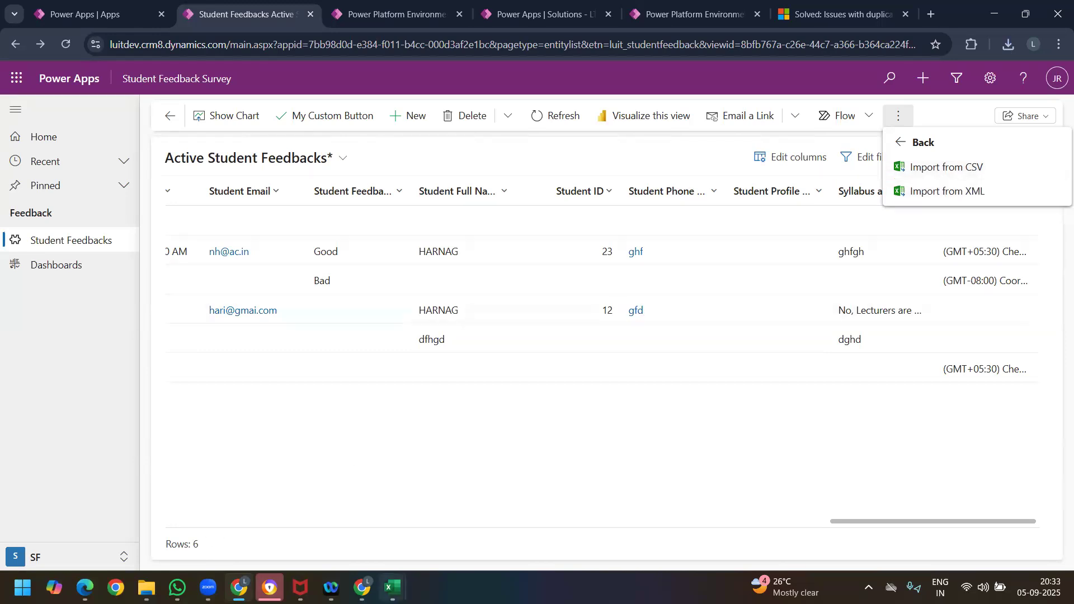
Step: In the newly exported Excel workbook, start saving a copy to the Downloads folder in CSV (Comma delimited) format
mouse_move(391, 588)
left_click(444, 517)
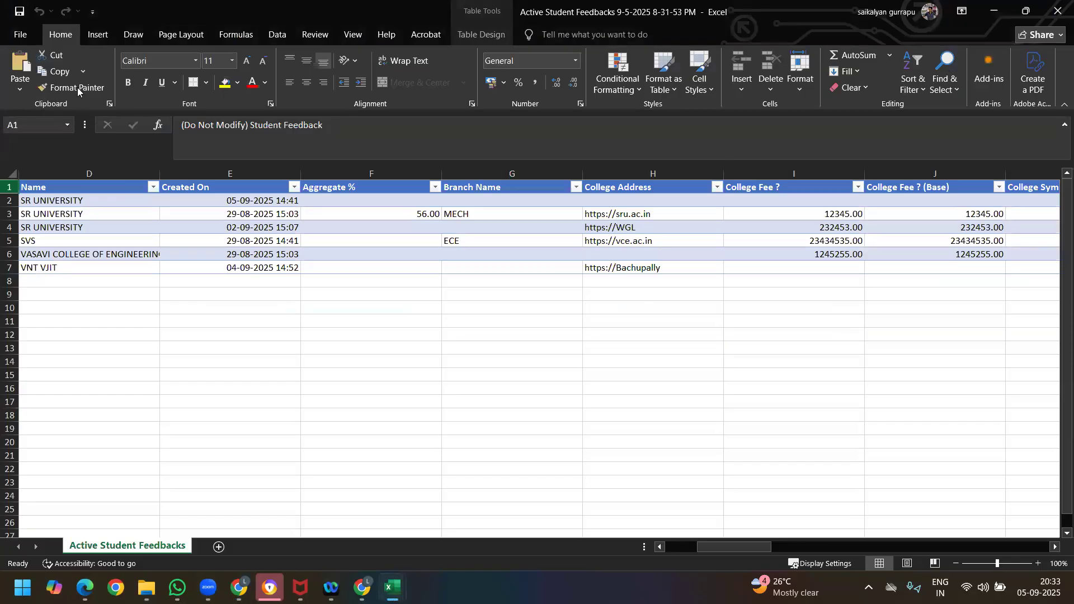
left_click(23, 30)
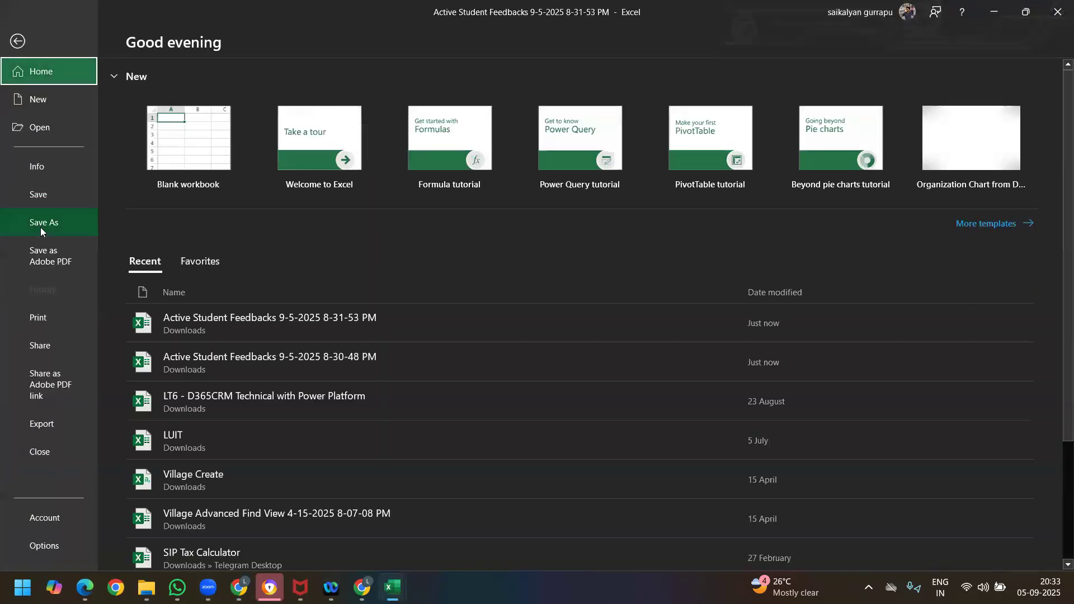
left_click(40, 223)
left_click(416, 160)
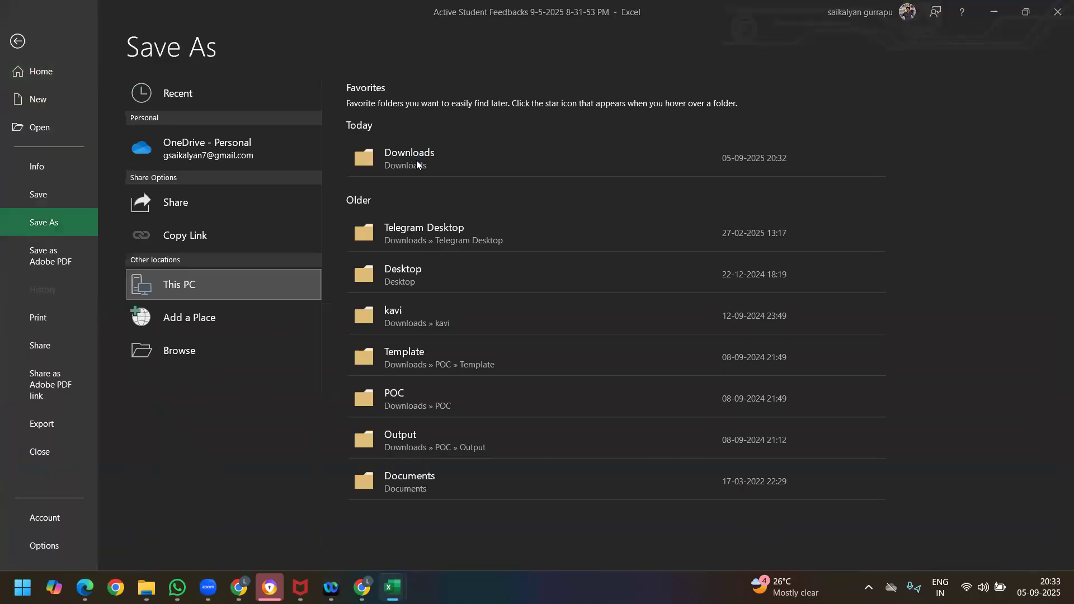
left_click(226, 250)
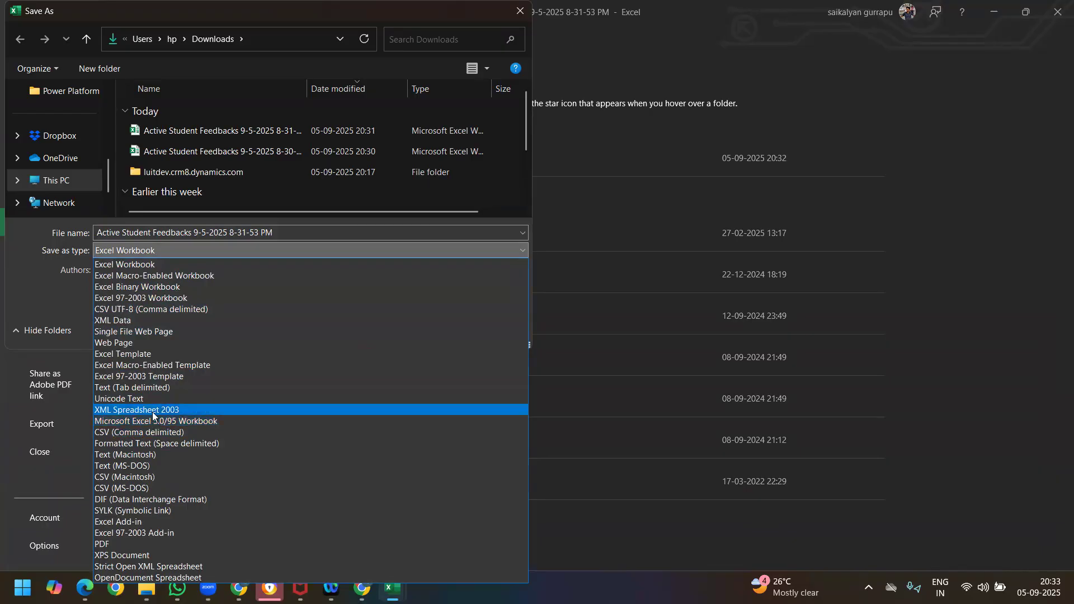
left_click(170, 434)
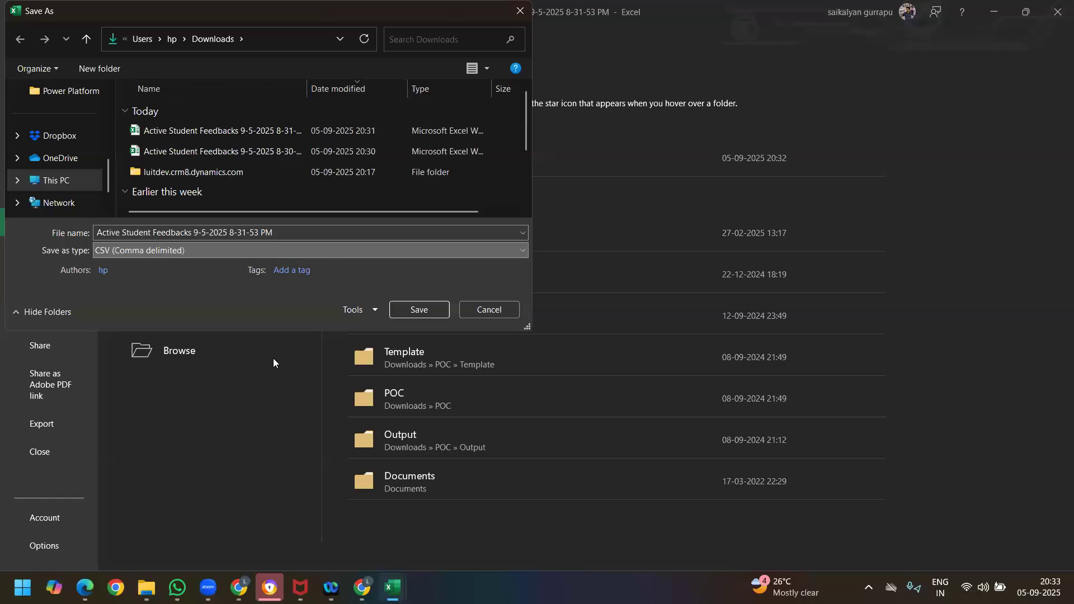
Step: Name the CSV copy Active Student Feedbacks Import, save only the active sheet, and dismiss the data loss notice
left_click(288, 233)
left_click(242, 232)
left_click_drag(195, 233, 310, 231)
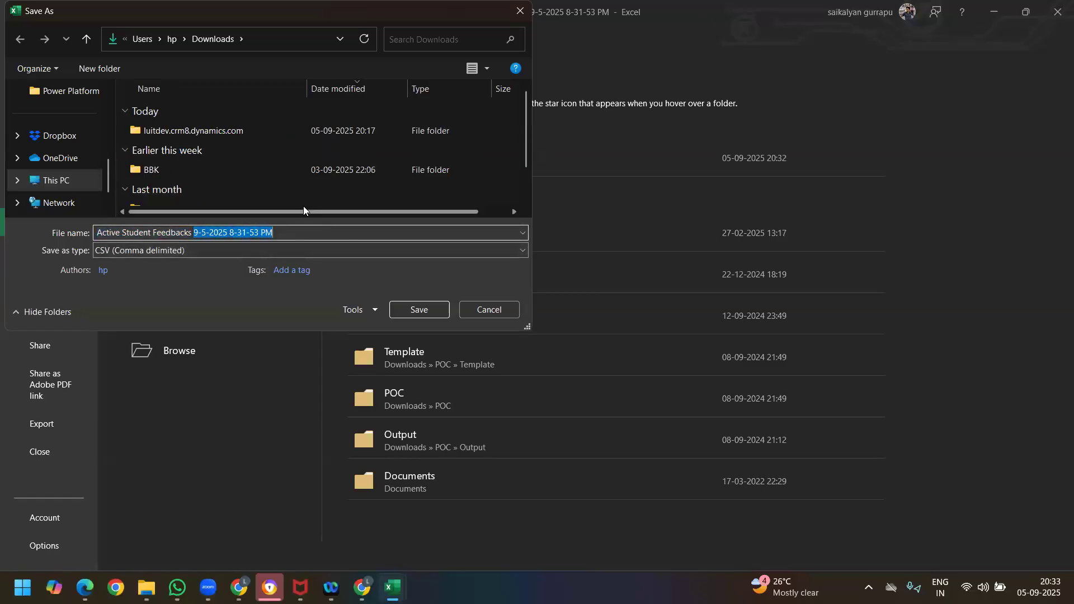
key("BackSpace")
type("Import")
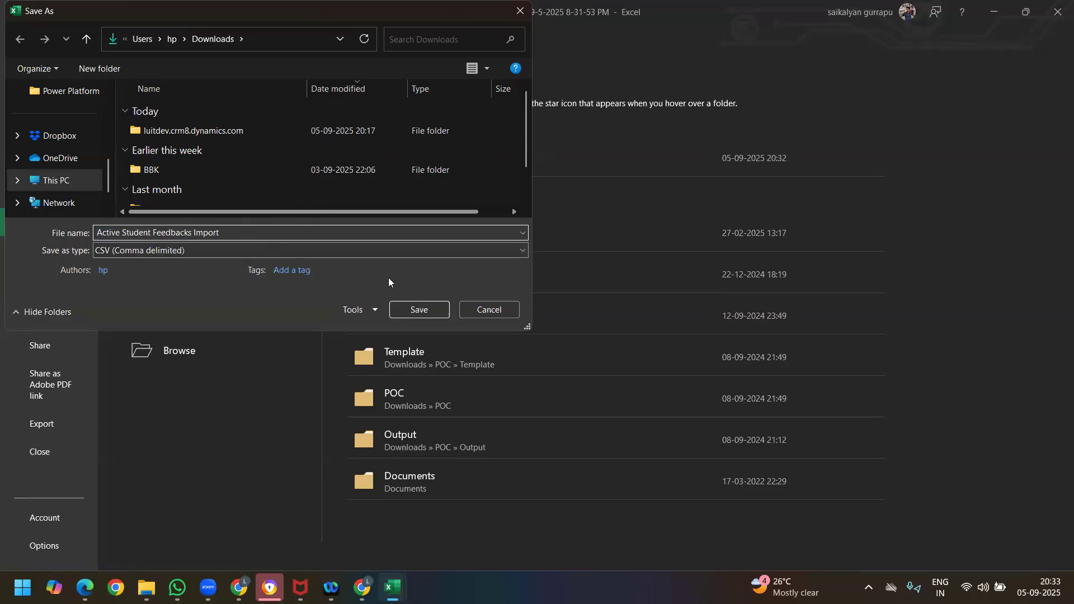
left_click(415, 304)
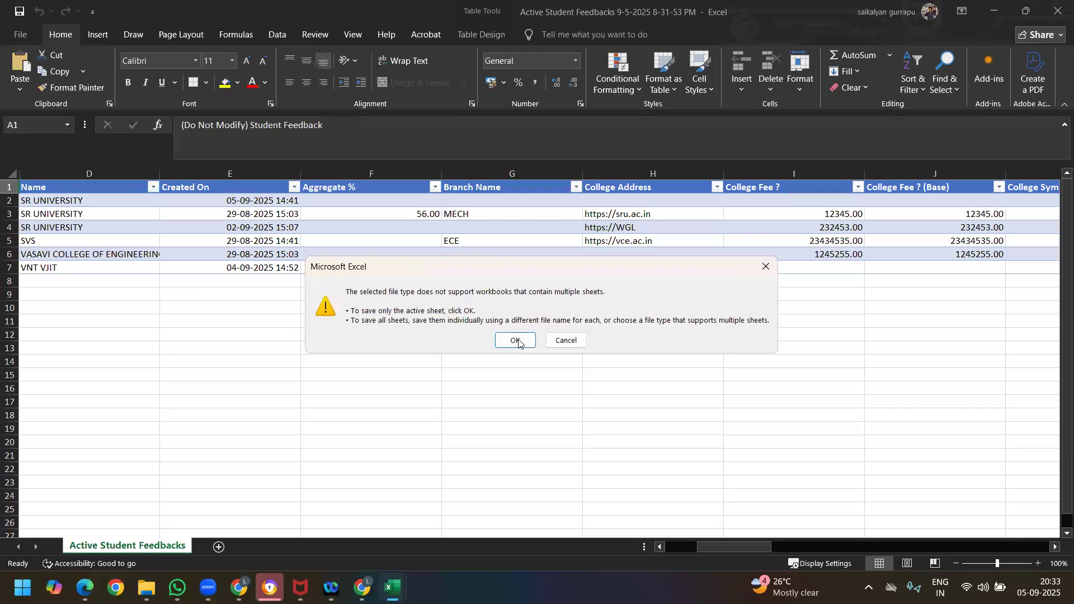
left_click(512, 339)
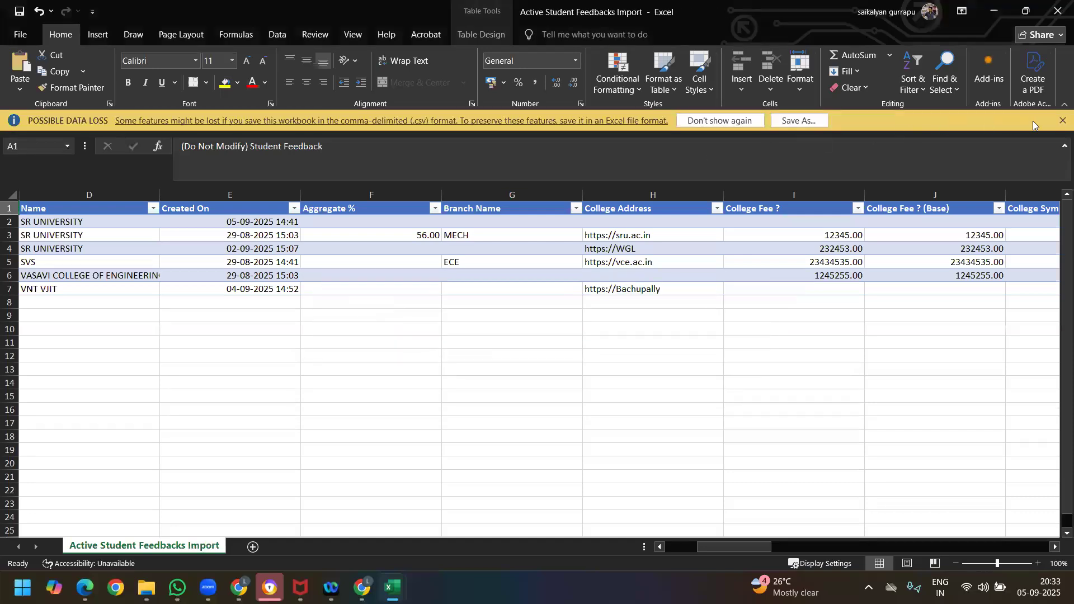
left_click(1062, 121)
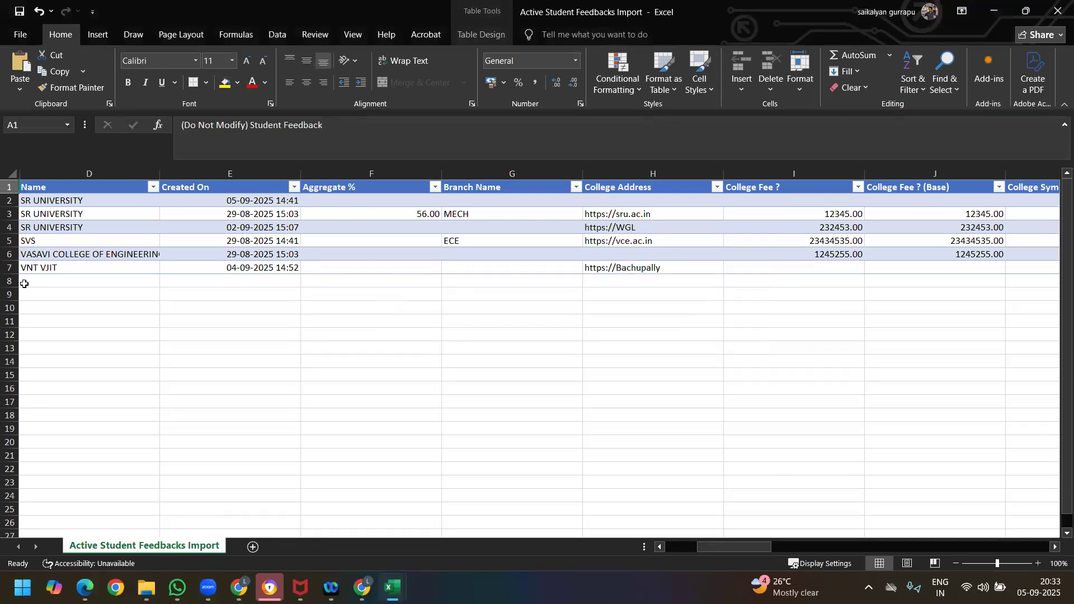
Step: Switch back to the browser and return to the Data management page of the Power Platform Environment Settings
left_click(90, 203)
left_click(81, 347)
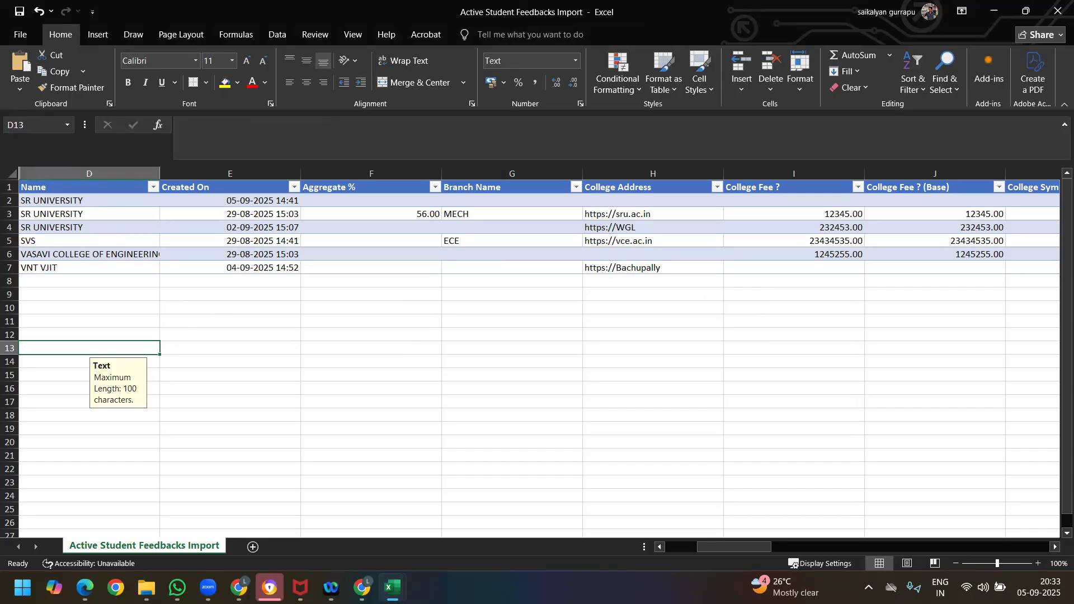
left_click(239, 588)
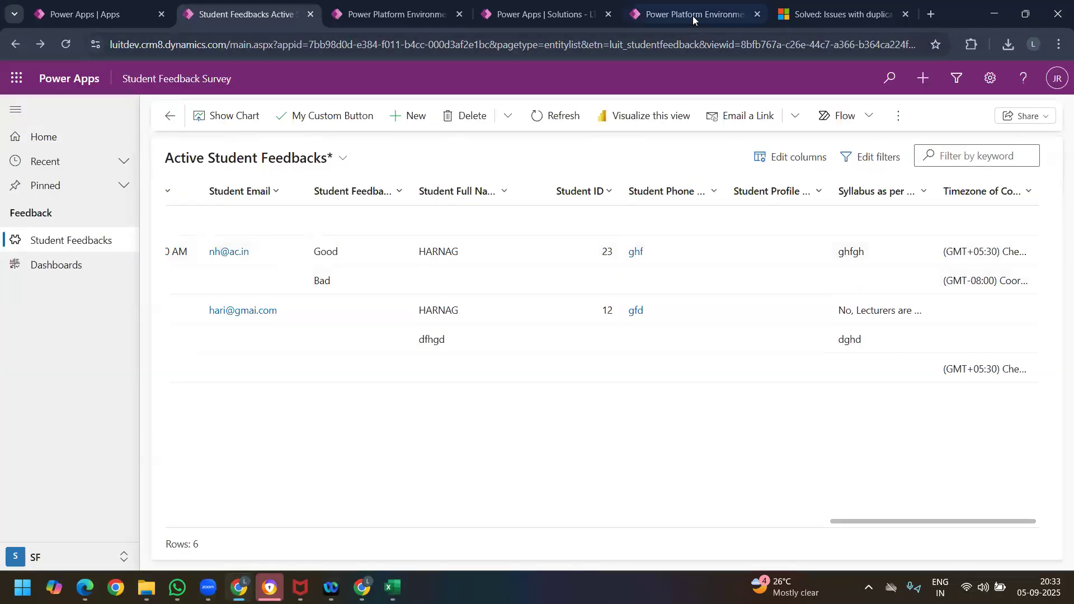
left_click(693, 17)
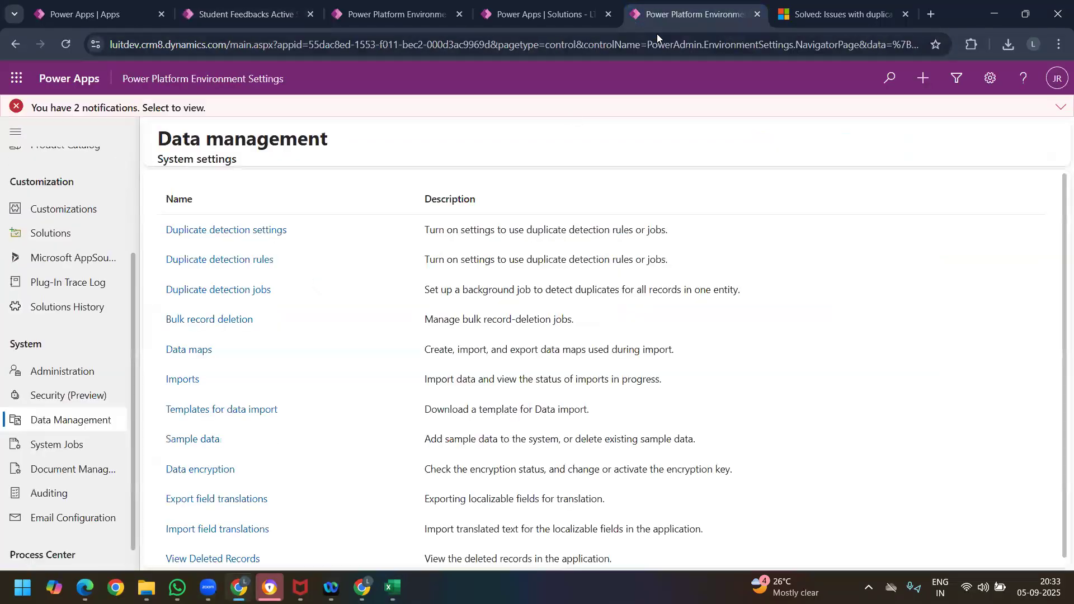
Step: Open Data maps, view its file import dialog and extra commands, and switch the list to the Active Data Maps view
left_click(190, 351)
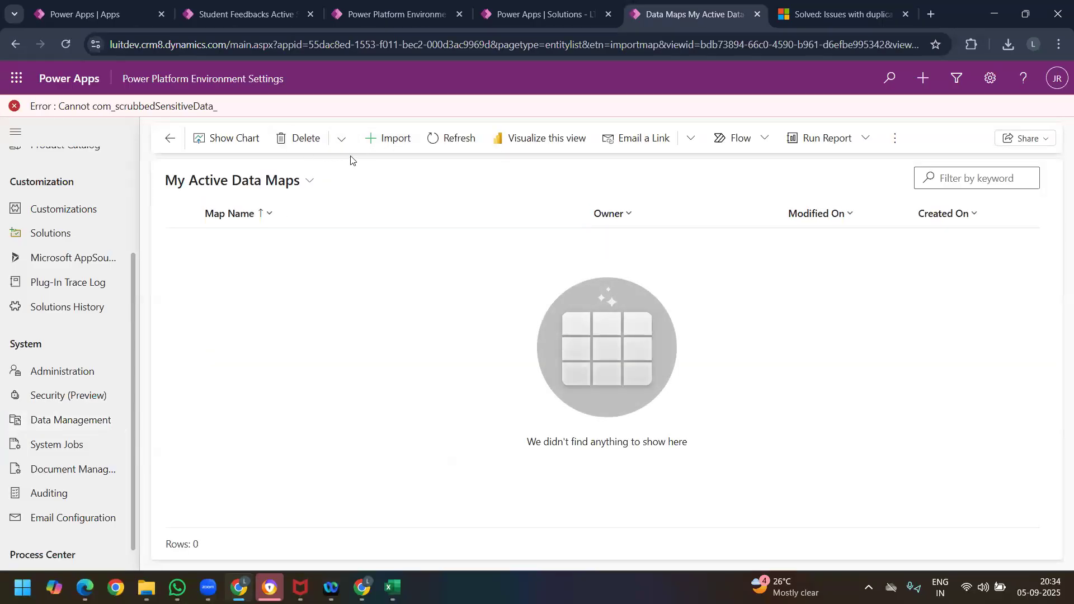
left_click(386, 146)
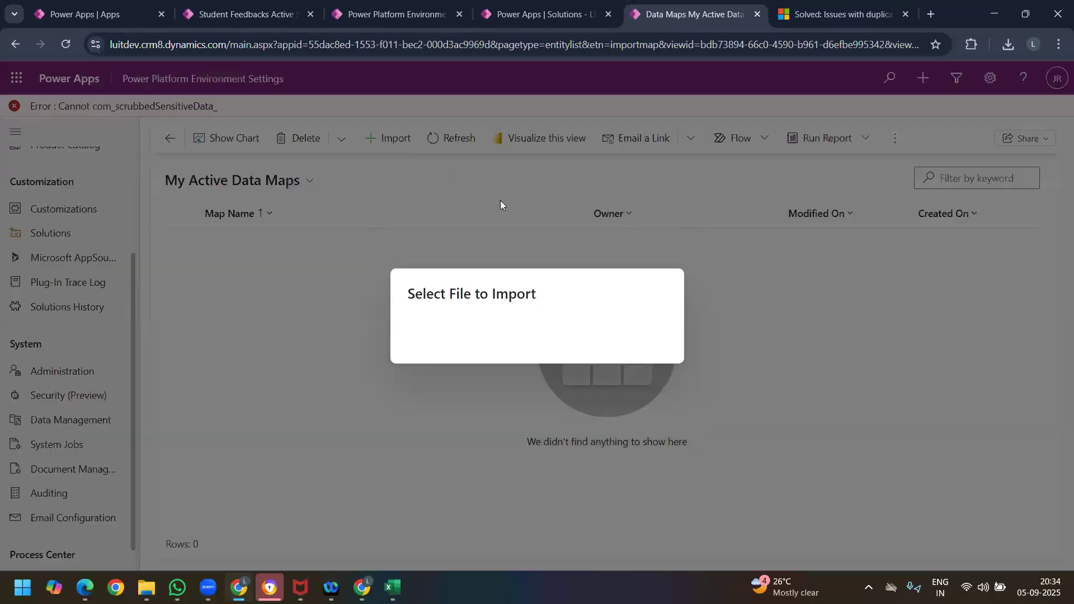
left_click(657, 257)
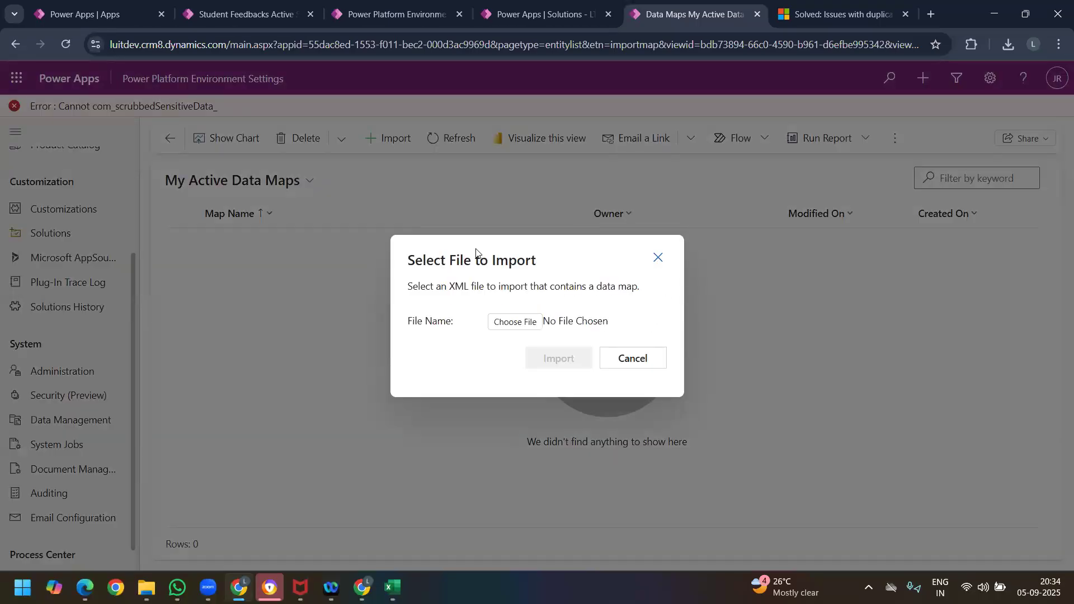
left_click(244, 186)
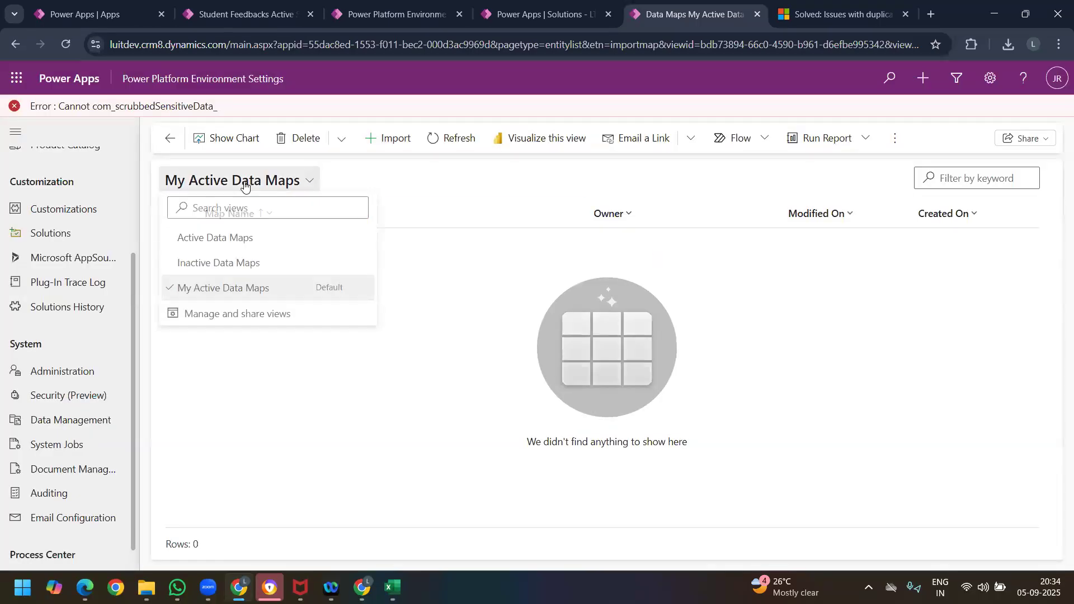
left_click(240, 238)
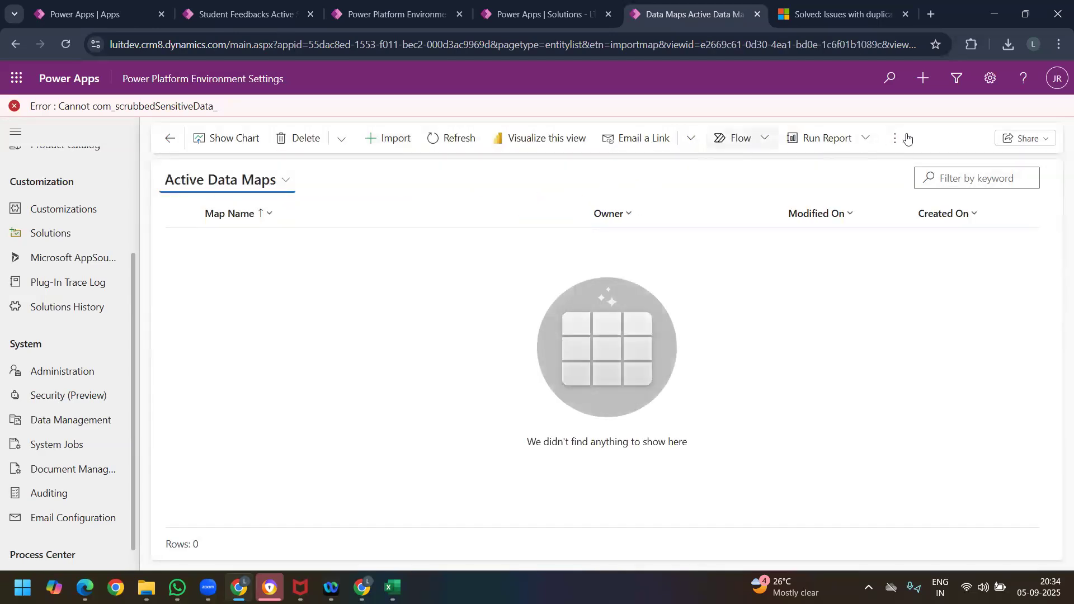
left_click(904, 139)
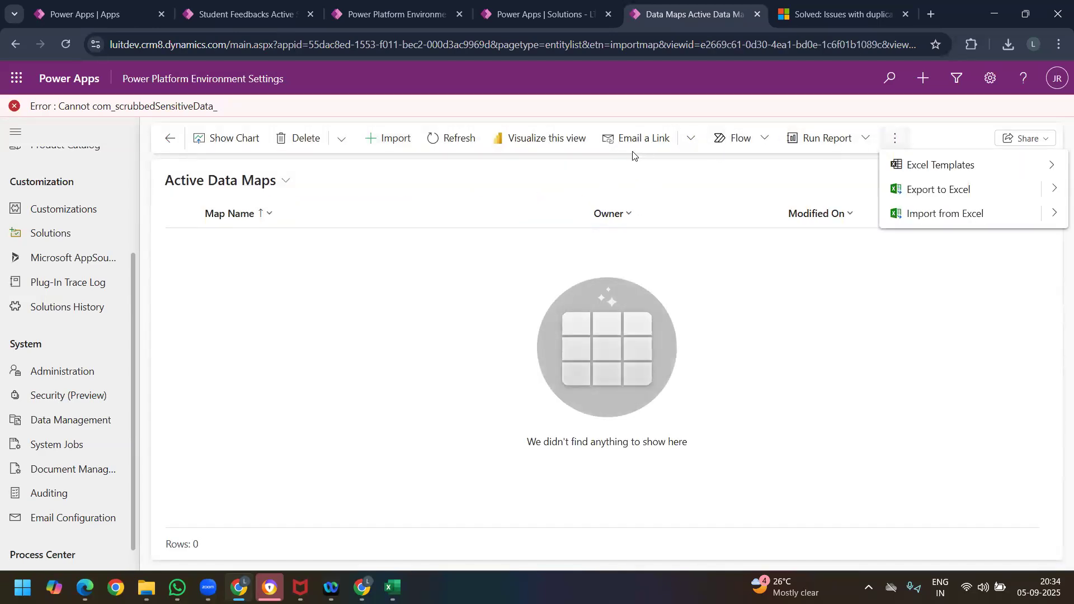
Step: Try to import Active Student Feedbacks Import.csv from Downloads as a data map, showing all file types, and return to Data management
left_click(406, 135)
left_click(405, 137)
left_click(520, 323)
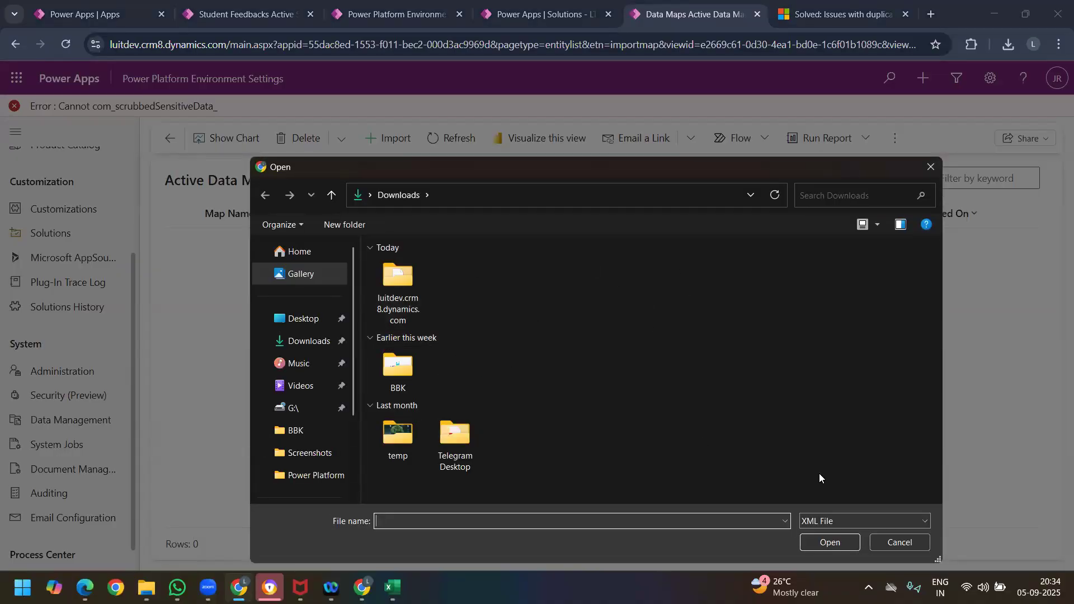
left_click(859, 521)
left_click(829, 543)
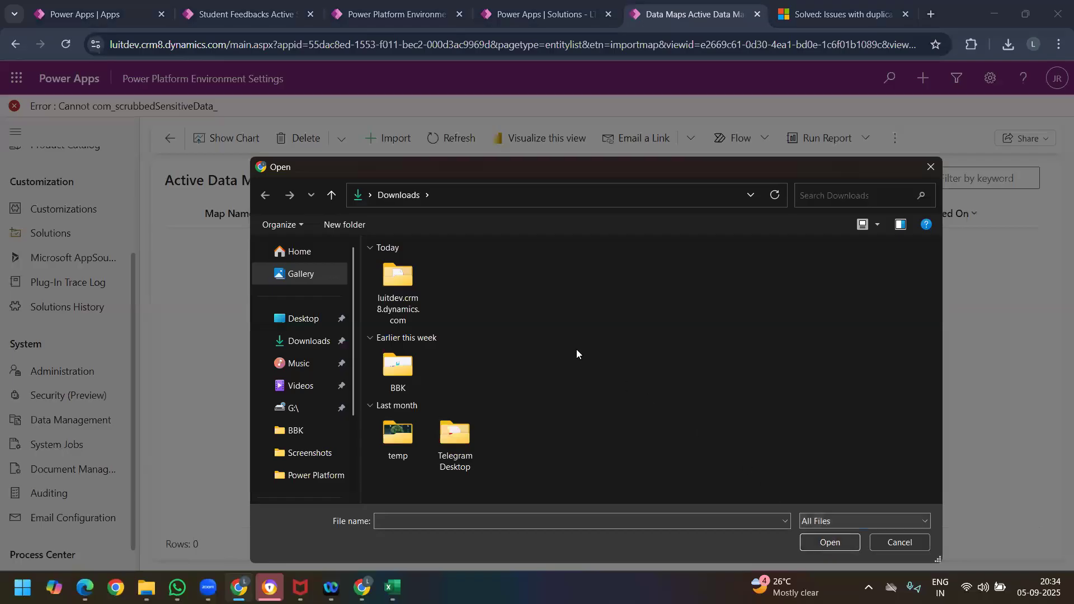
left_click(385, 278)
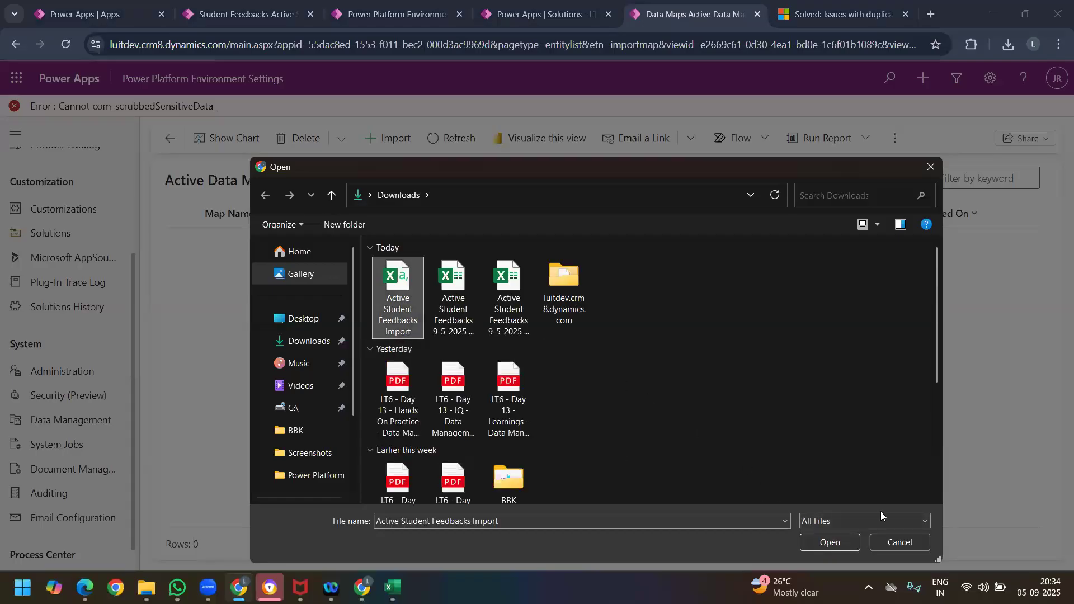
left_click(839, 543)
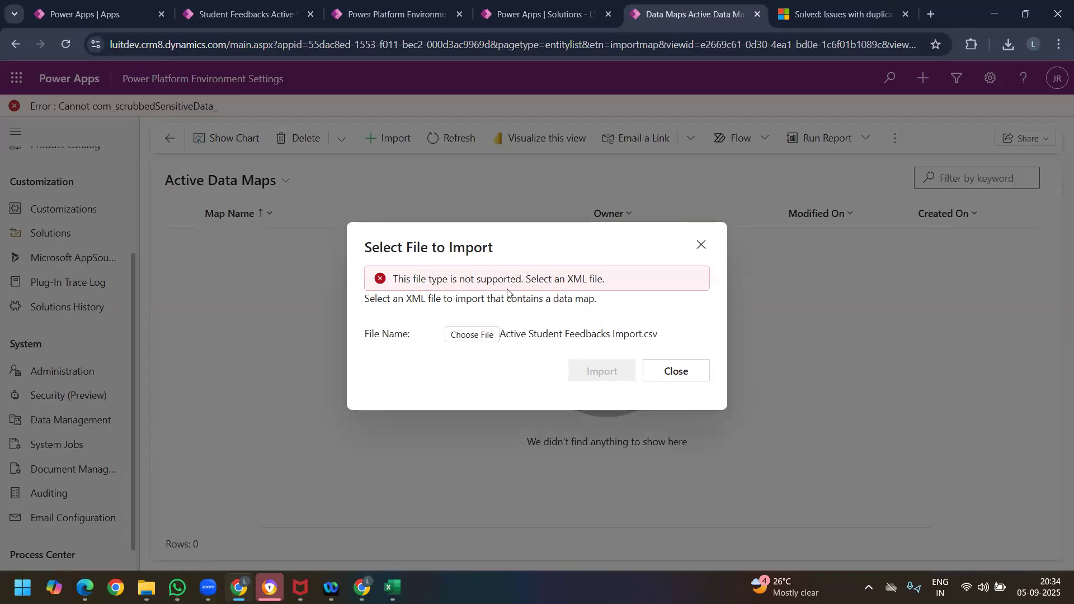
left_click(701, 246)
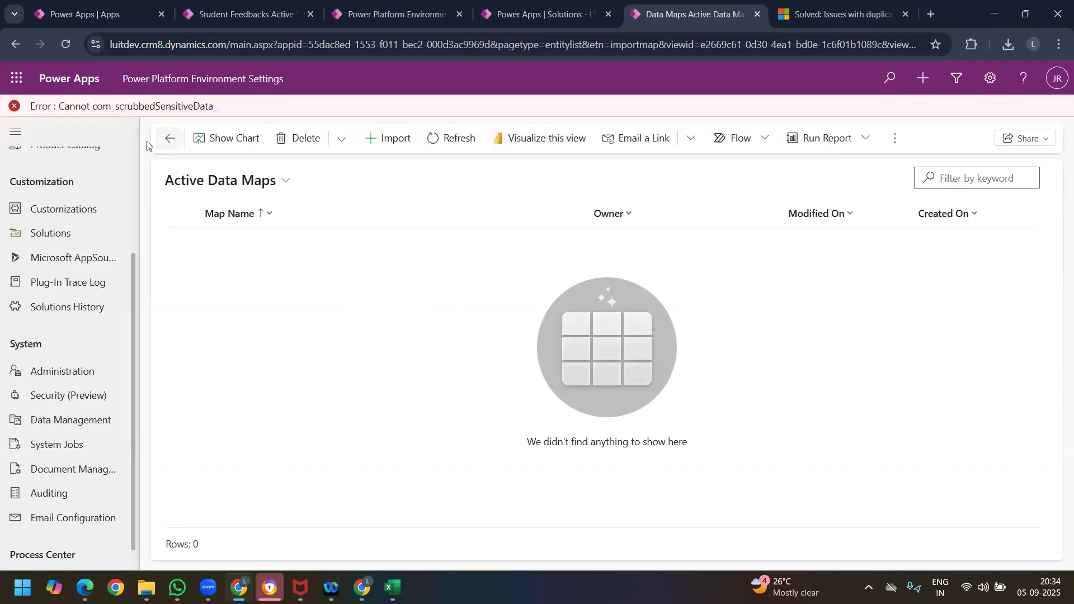
left_click(169, 138)
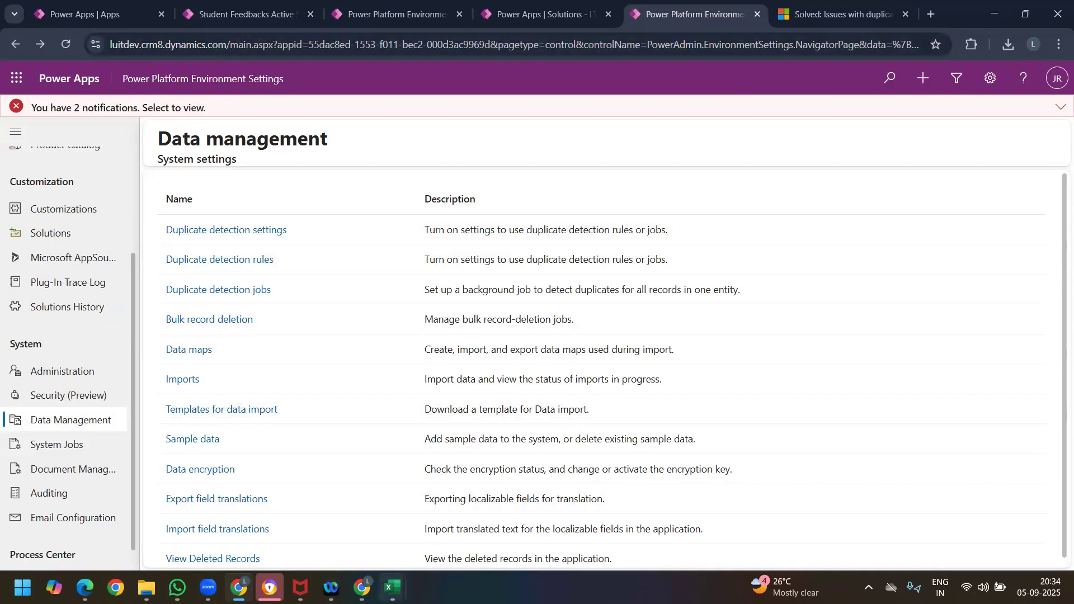
Step: Switch to the Active Student Feedbacks Import workbook in Excel and try to paste copies of entire rows 2 to 7 at cell D8
left_click(464, 499)
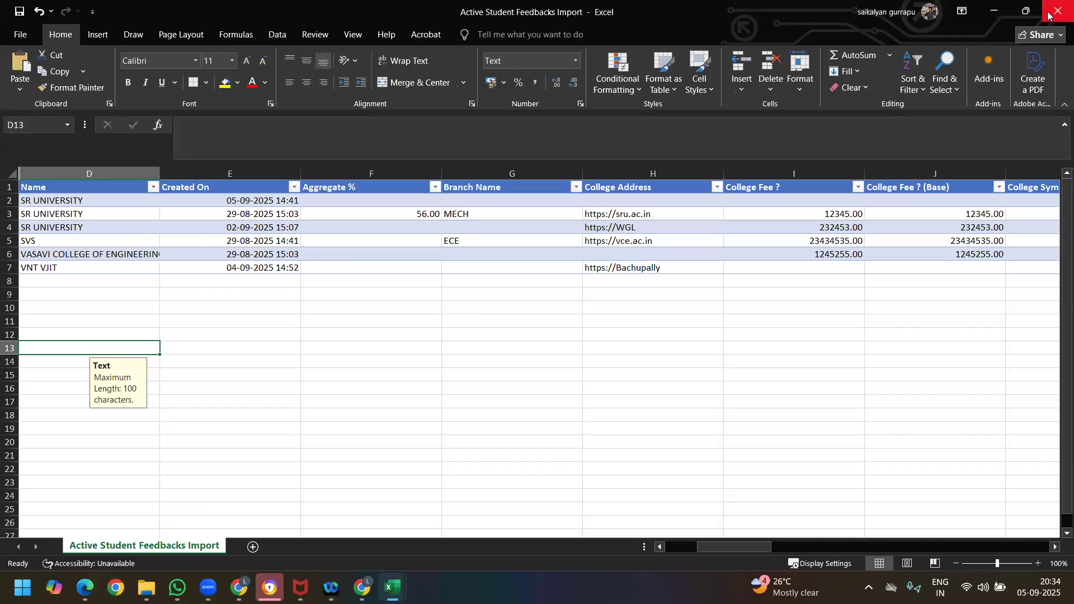
left_click(9, 200)
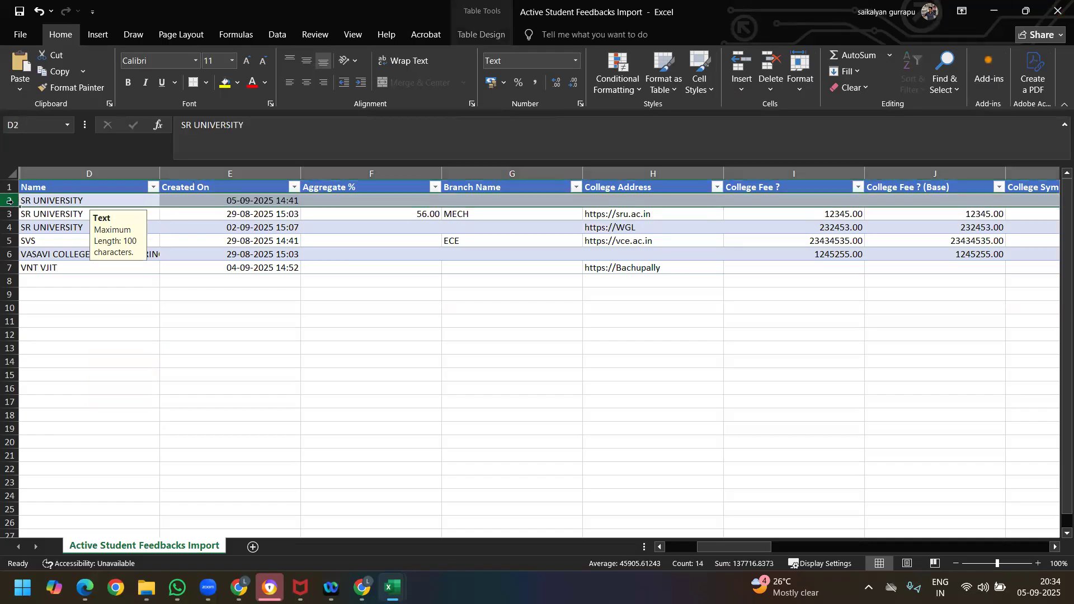
left_click_drag(9, 201, 9, 274)
key("ctrl+c")
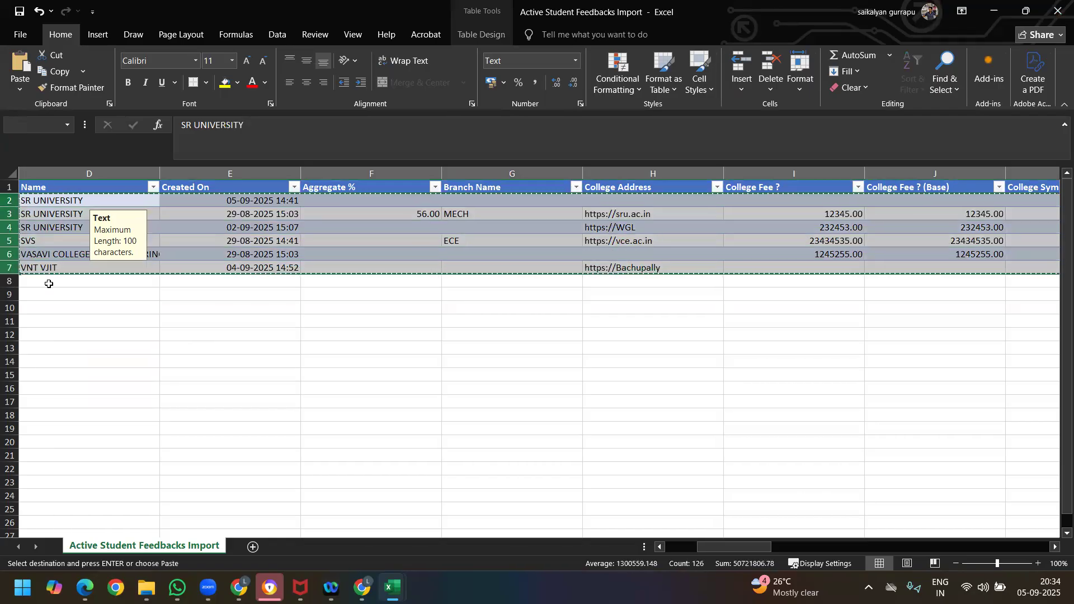
left_click(48, 283)
key("ctrl+v")
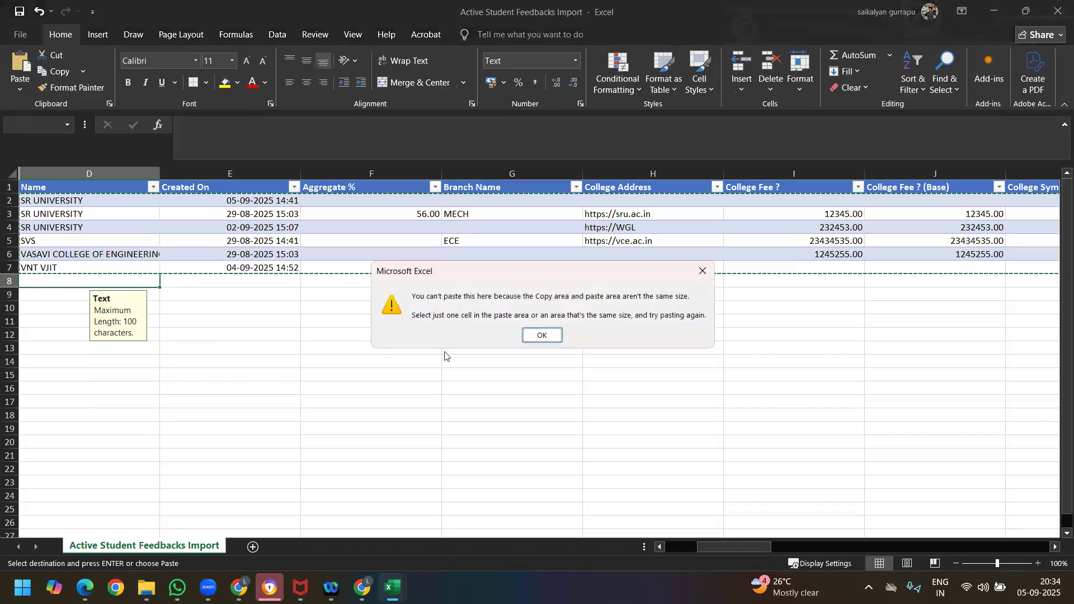
left_click(541, 336)
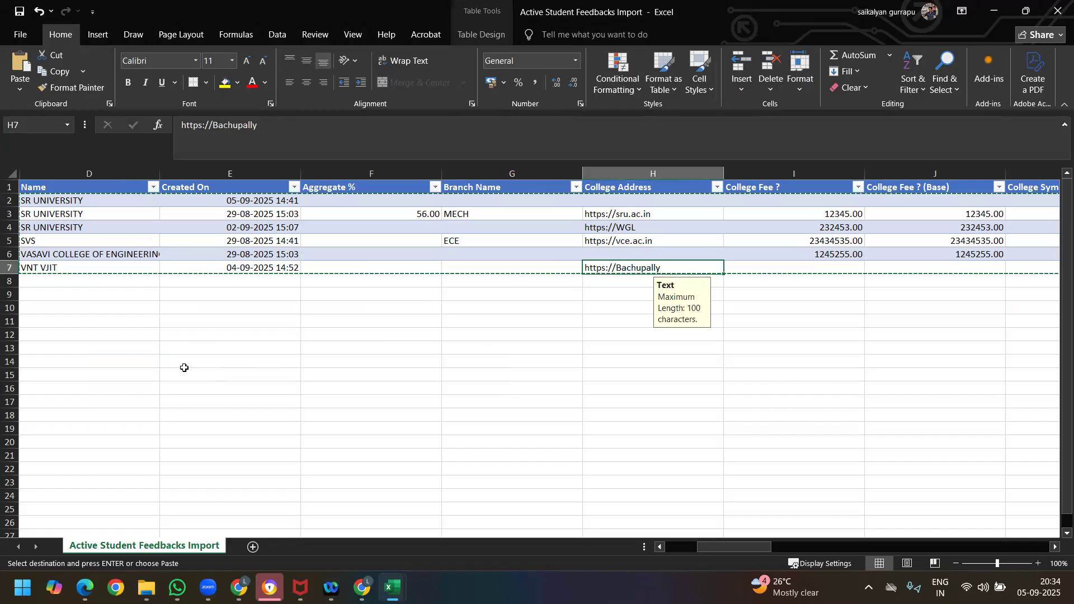
left_click(7, 199)
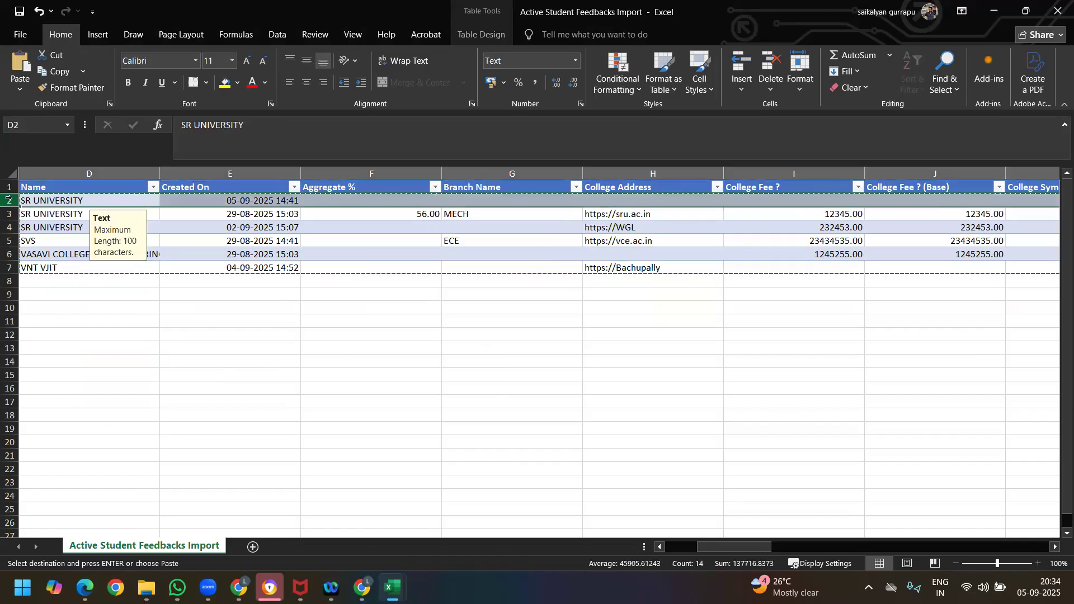
left_click_drag(8, 199, 8, 270)
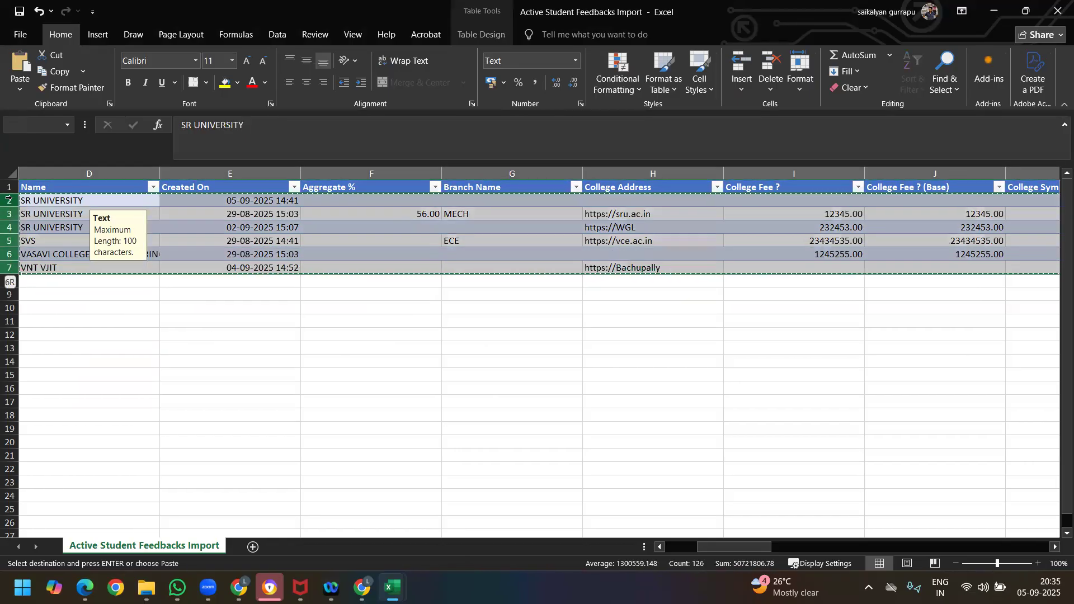
left_click(23, 282)
key("ctrl+v")
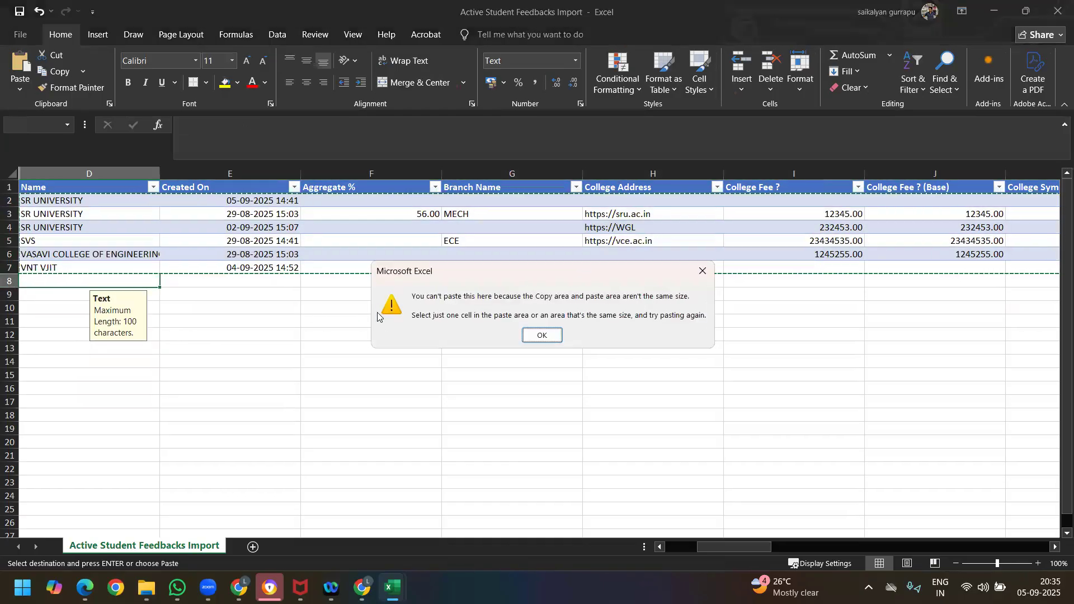
left_click(550, 339)
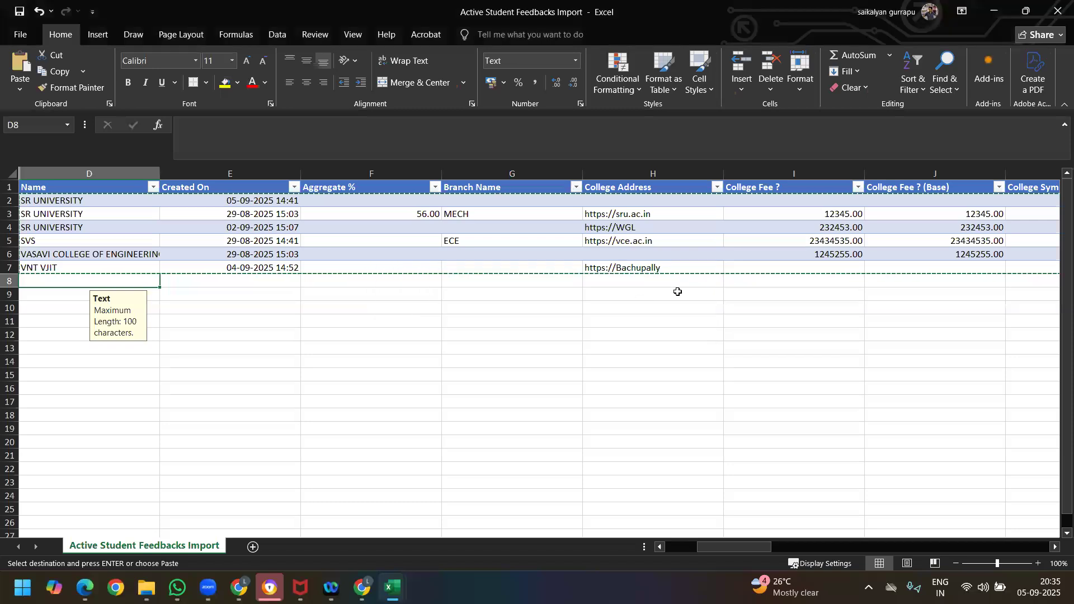
Step: Copy the records in cells D2 to AJ7 and paste them directly below the existing data, starting at cell D8
left_click(89, 188)
left_click(89, 202)
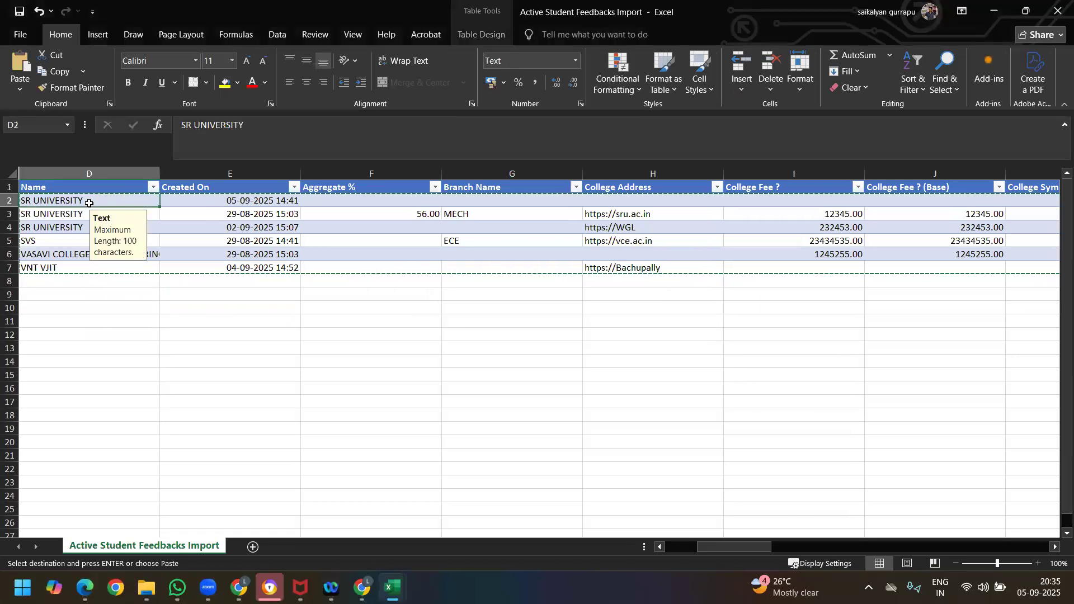
key("shift+Right")
key("shift+Right")
key("shift+Right")
key("shift+Right")
key("shift+Right")
key("shift+Right")
key("shift+Right")
key("shift+Right")
key("shift+Right")
key("shift+Right")
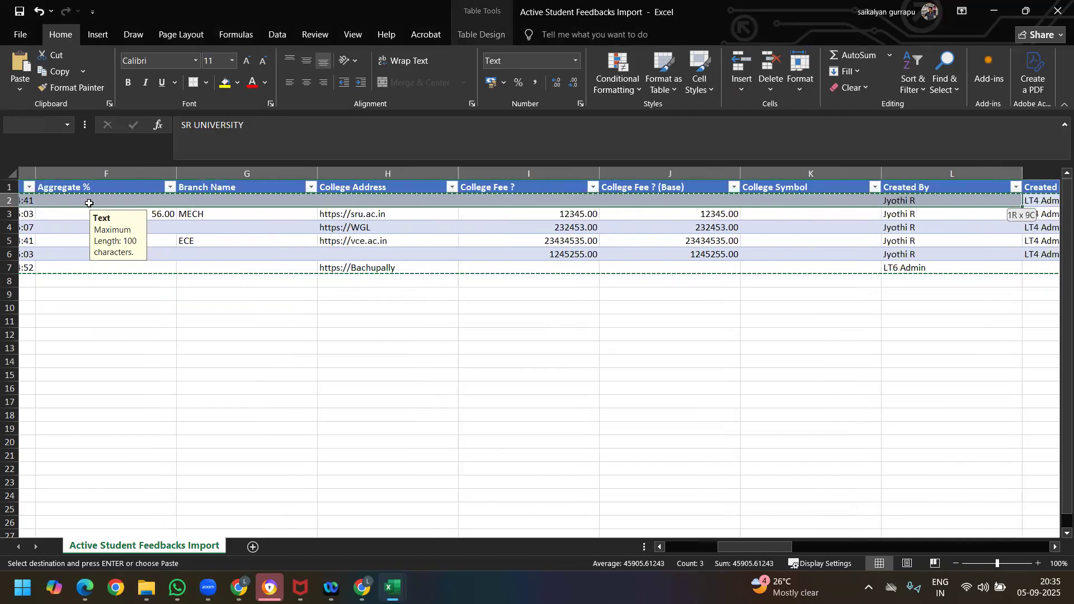
key("shift+Right")
key("shift+Right")
key("shift+Right")
key("shift+Right")
key("shift+Right")
key("shift+Right")
key("shift+Right")
key("shift+Right")
key("shift+Right")
key("shift+Right")
key("shift+Right")
key("shift+Right")
key("shift+Right")
key("shift+Right")
key("shift+Right")
key("shift+Right")
key("shift+Right")
key("shift+Right")
key("shift+Right")
key("shift+Right")
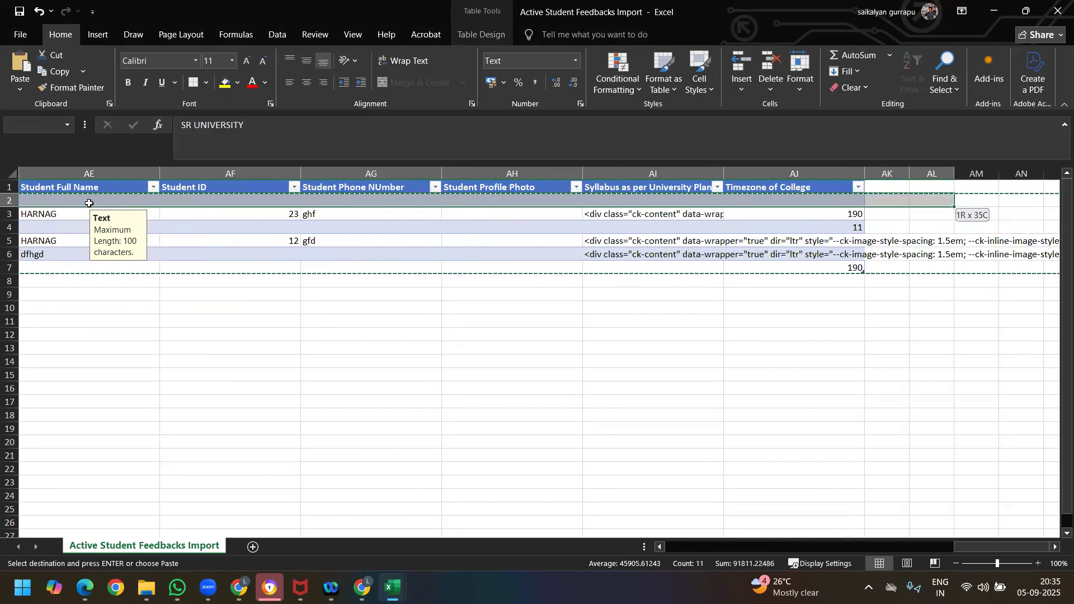
key("shift+Left")
key("shift+Down")
key("shift+Down")
key("shift+Down")
key("shift+Down")
key("shift+Down")
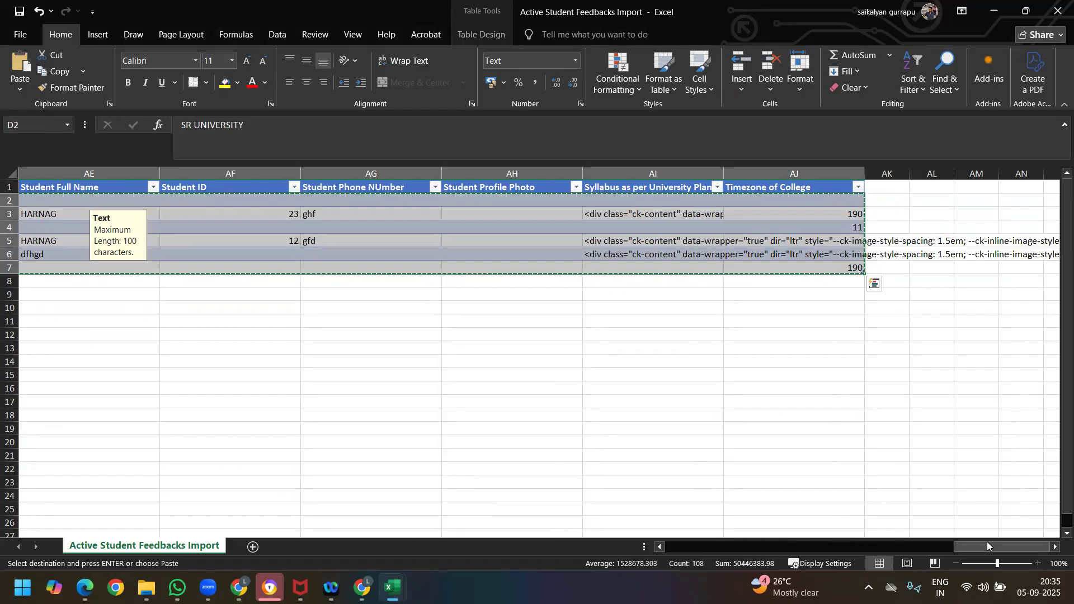
left_click_drag(987, 542, 547, 529)
left_click(33, 281)
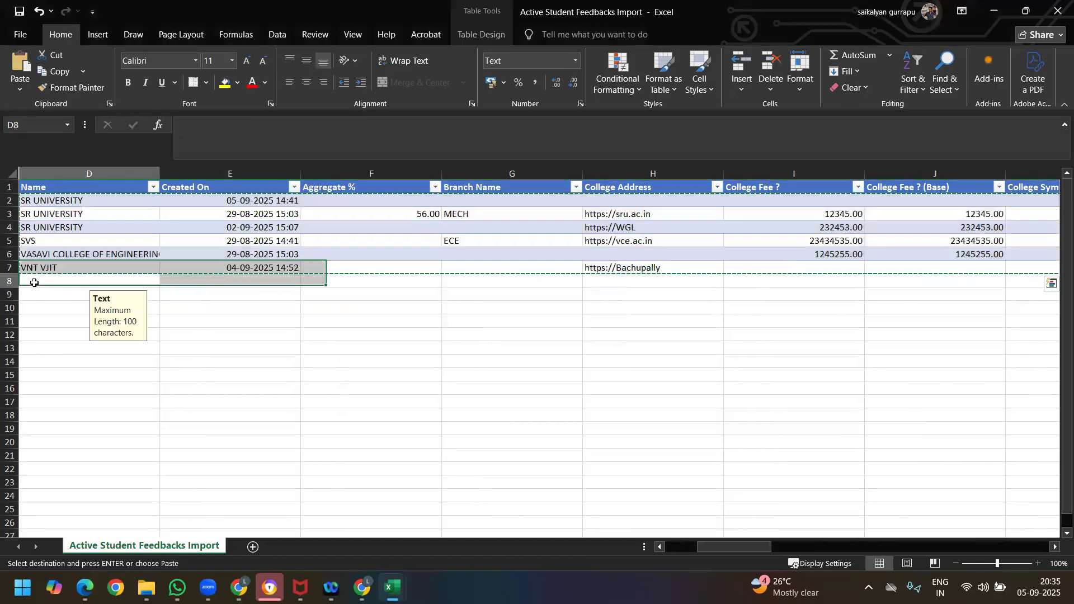
key("ctrl+v")
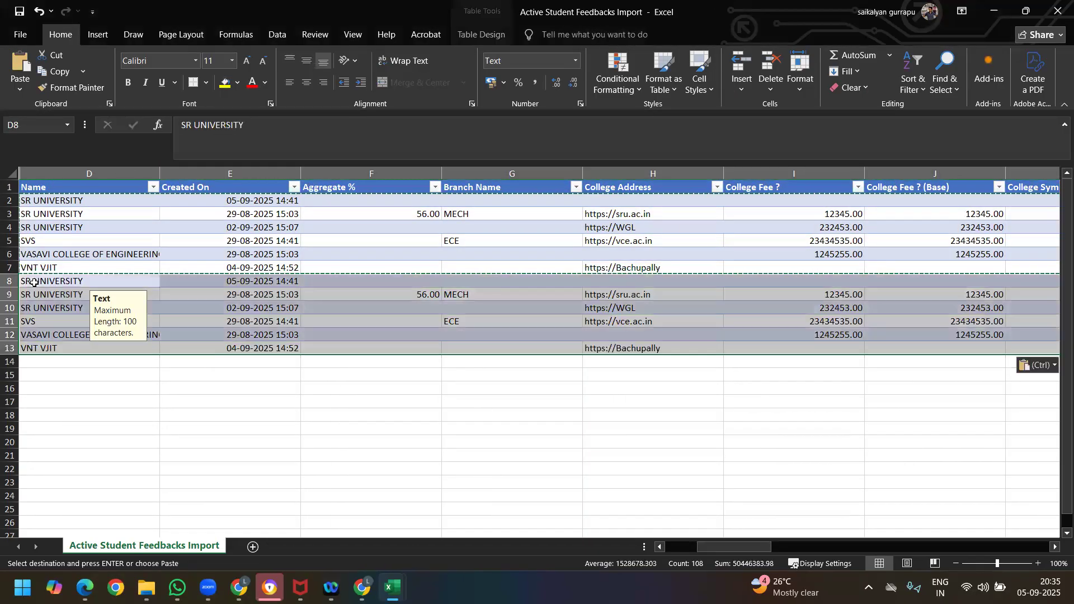
Step: Enter College Import #1 in cell D2, fill the numbered series down the Name column to D13, and save the CSV file
left_click(80, 200)
left_click(127, 420)
left_click(83, 202)
type("Colle")
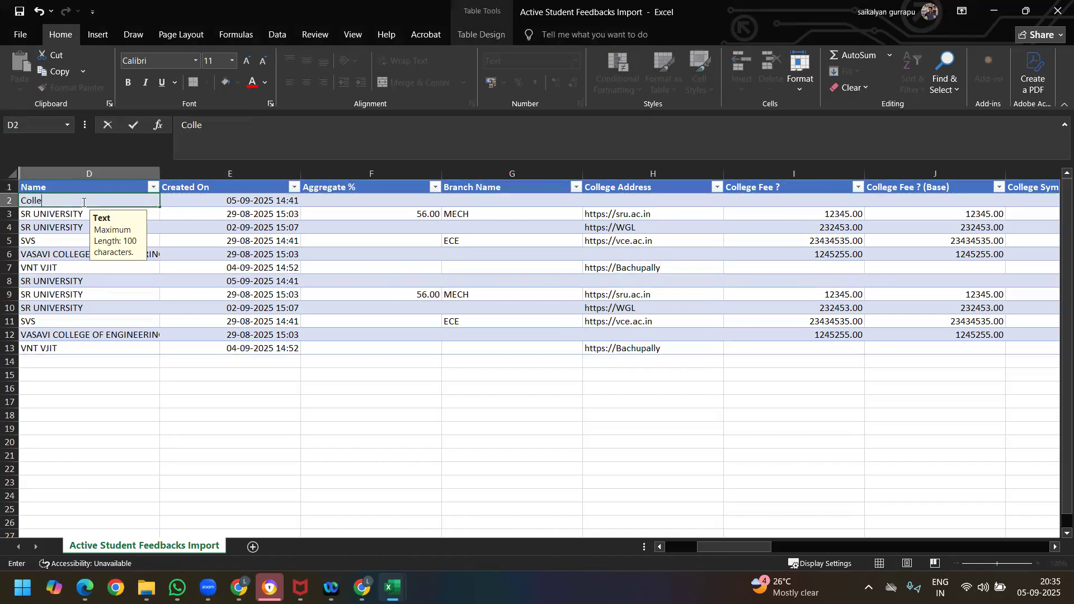
type("ge Import #1")
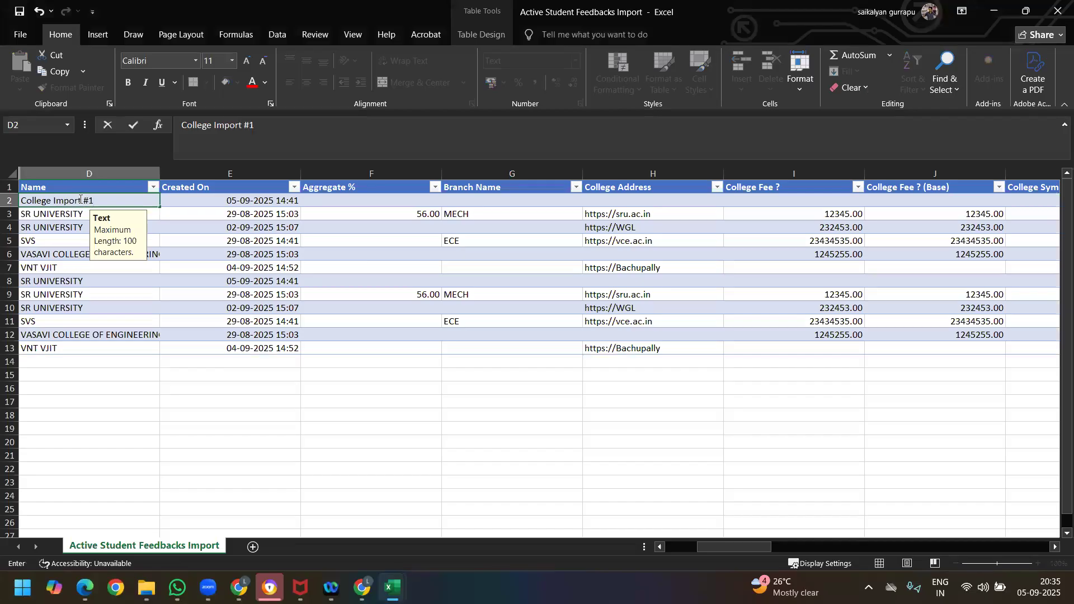
left_click_drag(160, 209, 147, 350)
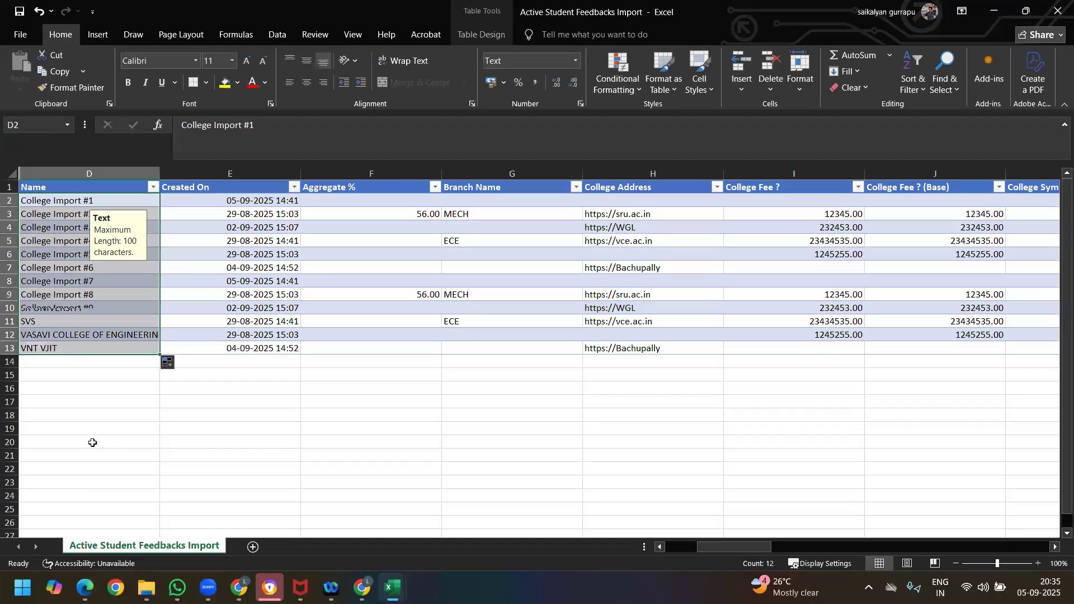
left_click(216, 442)
left_click(20, 12)
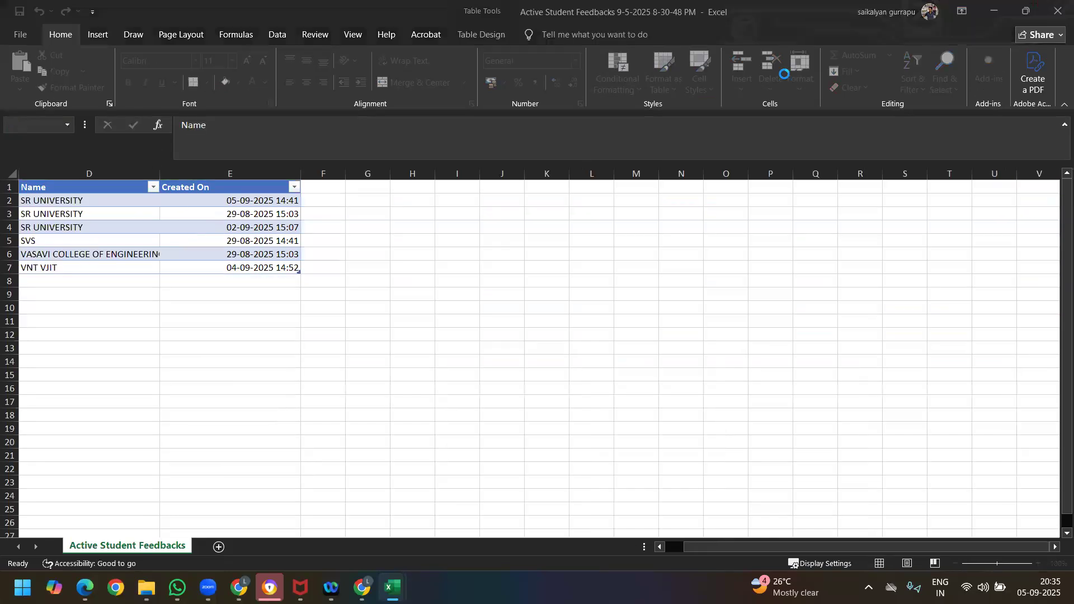
Step: Close the import workbook, switch back to the browser, and open Imports from the Data management page
left_click(1058, 10)
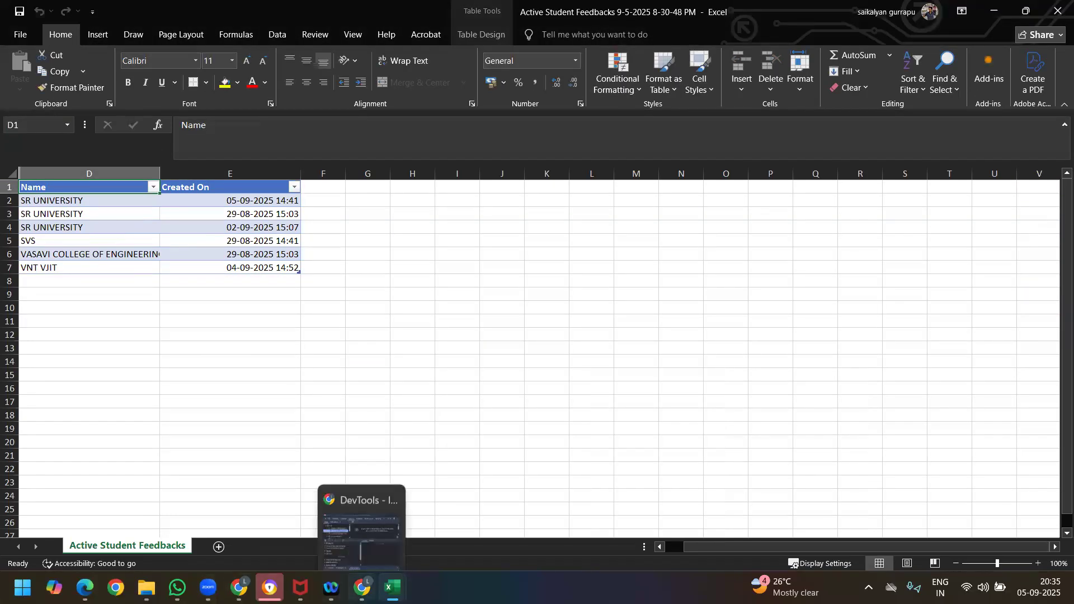
left_click(241, 503)
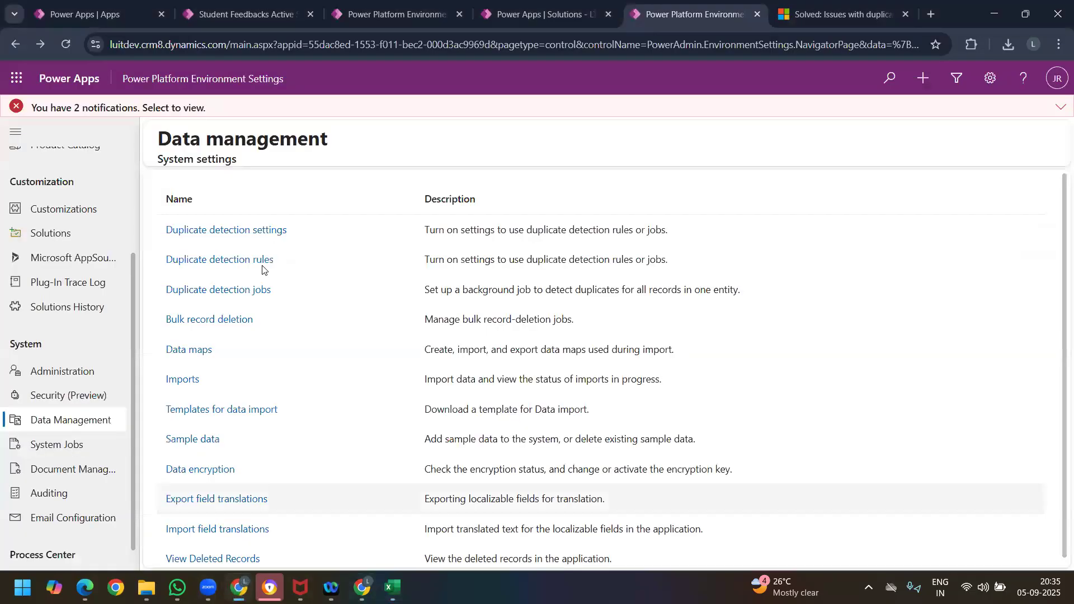
left_click(182, 380)
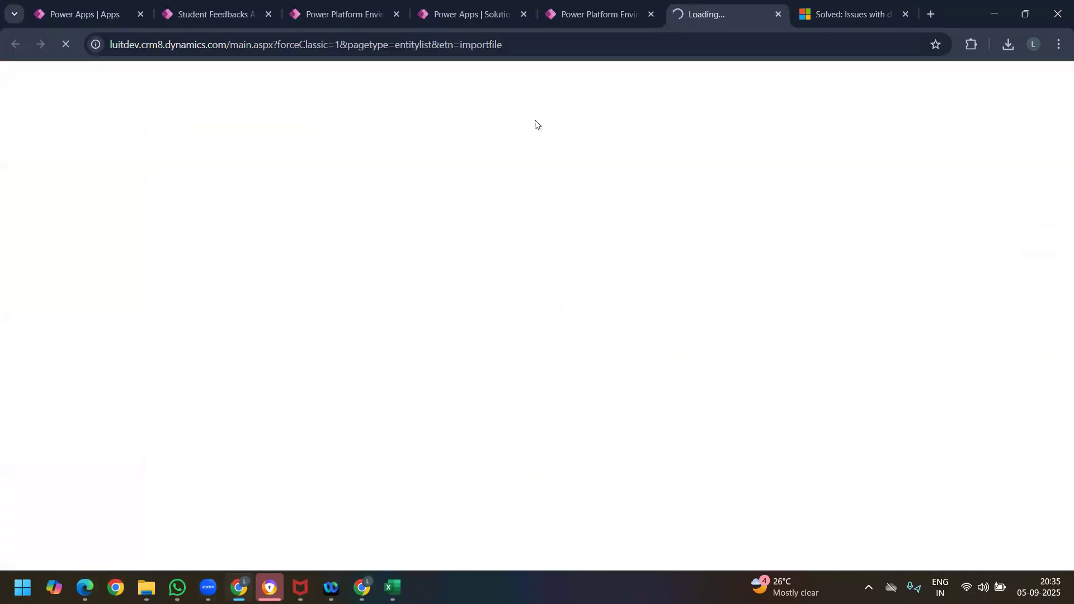
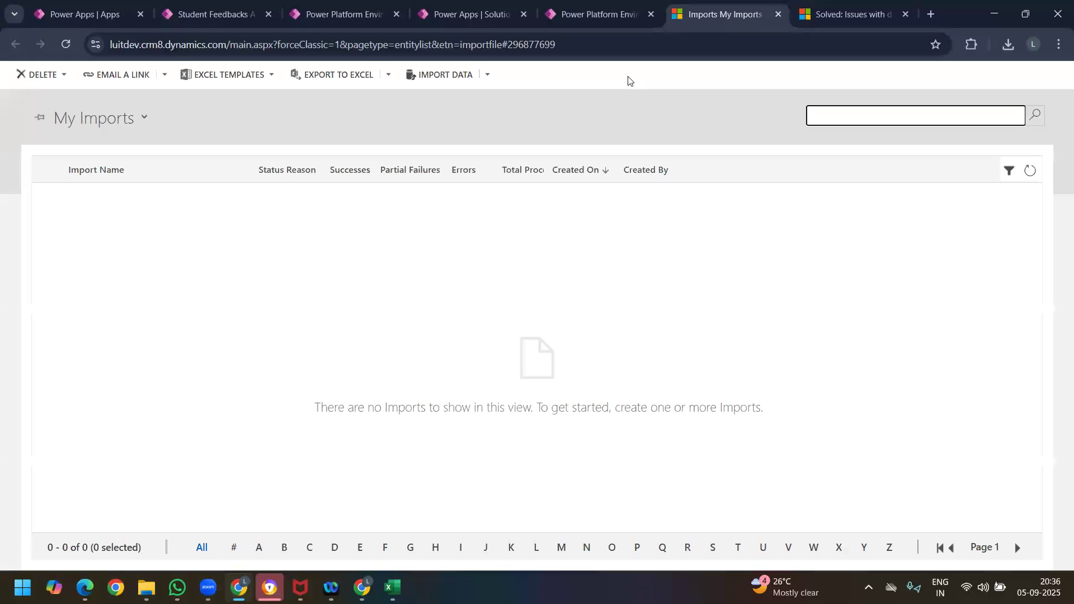
Step: Start a data import, upload Active Student Feedbacks Import.csv, and accept the Default (Automatic Mapping) data map
left_click(454, 84)
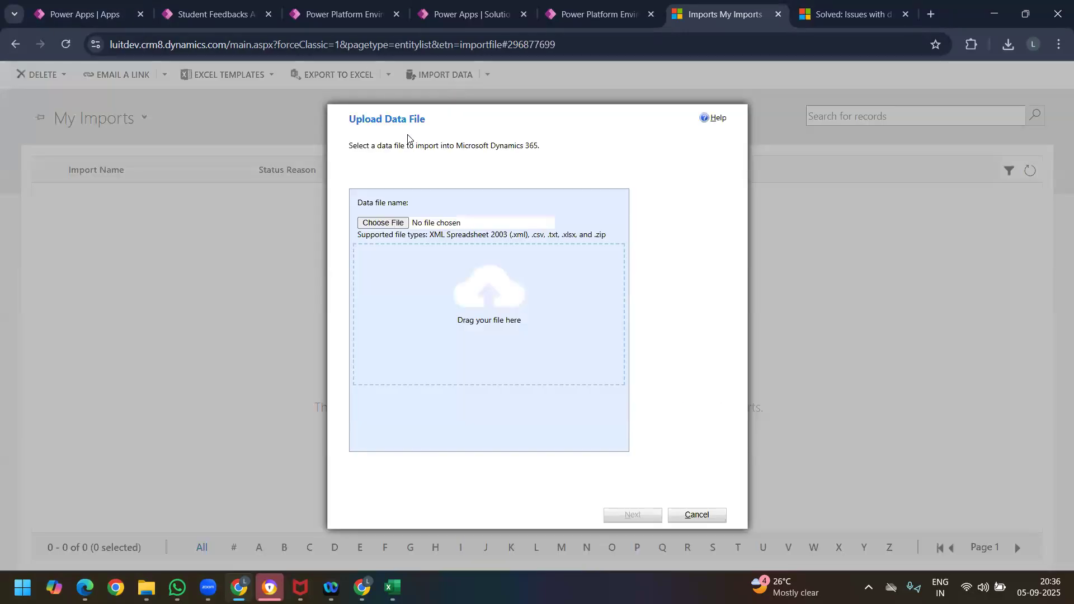
left_click(395, 224)
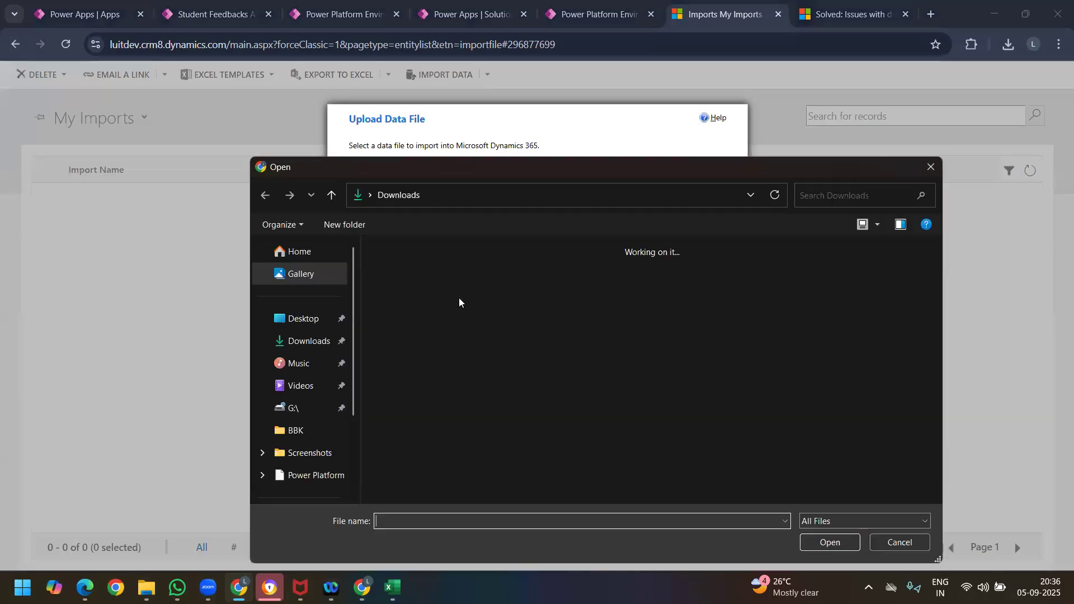
left_click(398, 296)
left_click(839, 546)
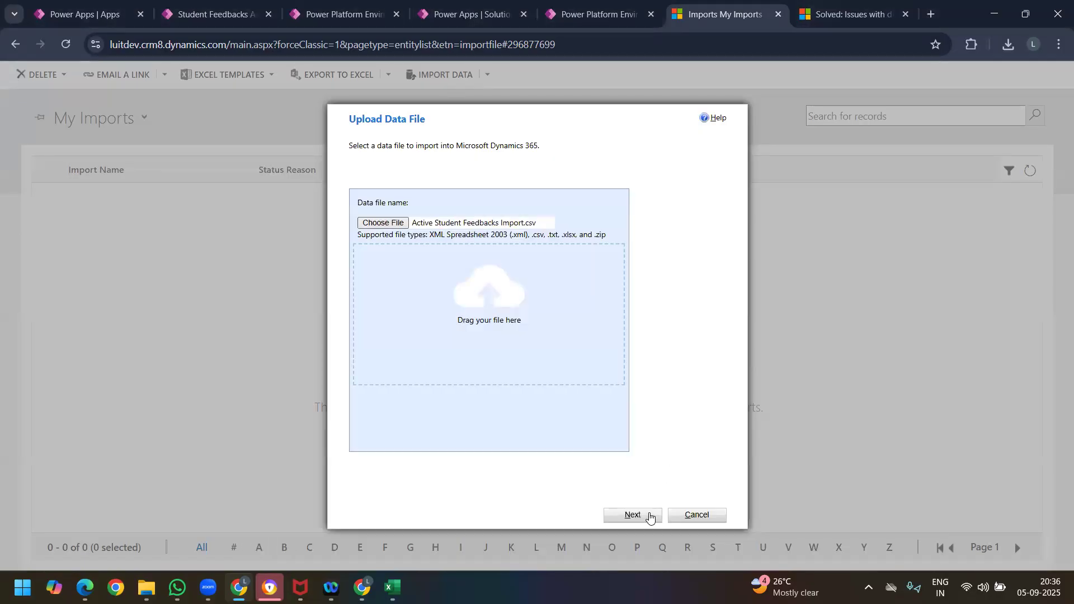
left_click(633, 514)
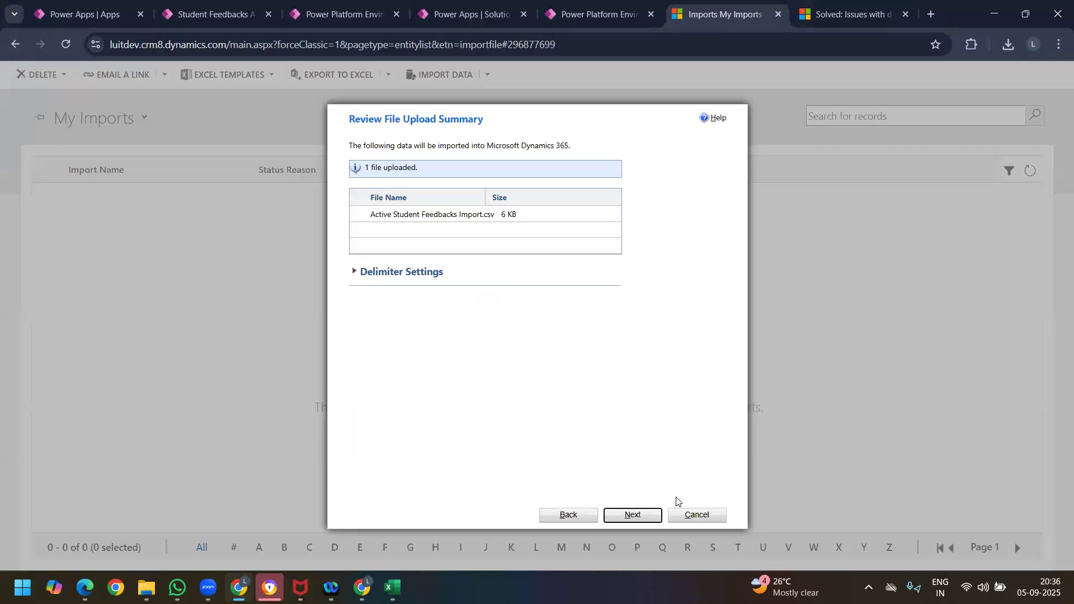
left_click(645, 515)
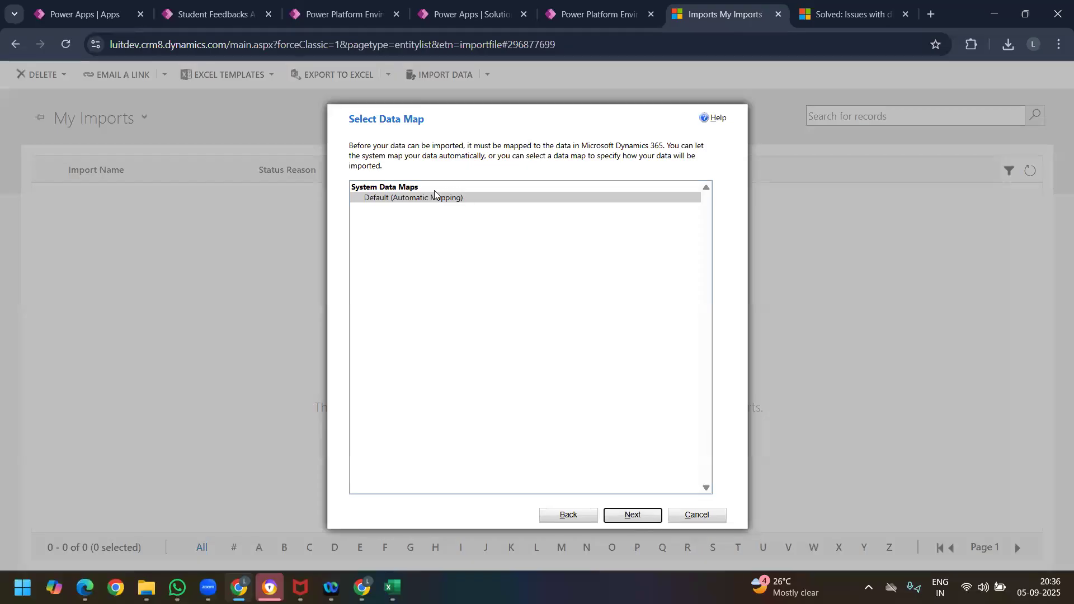
left_click(637, 517)
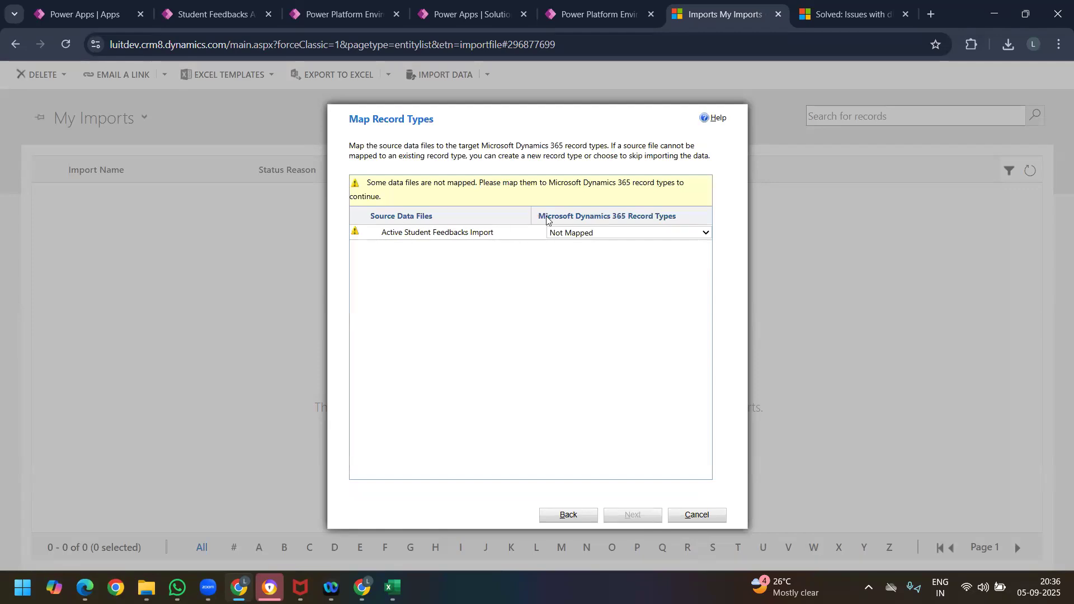
Step: Map the Active Student Feedbacks Import source file to the Student Feedback record type and continue to the field mapping
left_click(672, 234)
key("s")
key("s")
key("s")
key("s")
key("s")
key("s")
key("s")
key("s")
key("s")
key("s")
key("s")
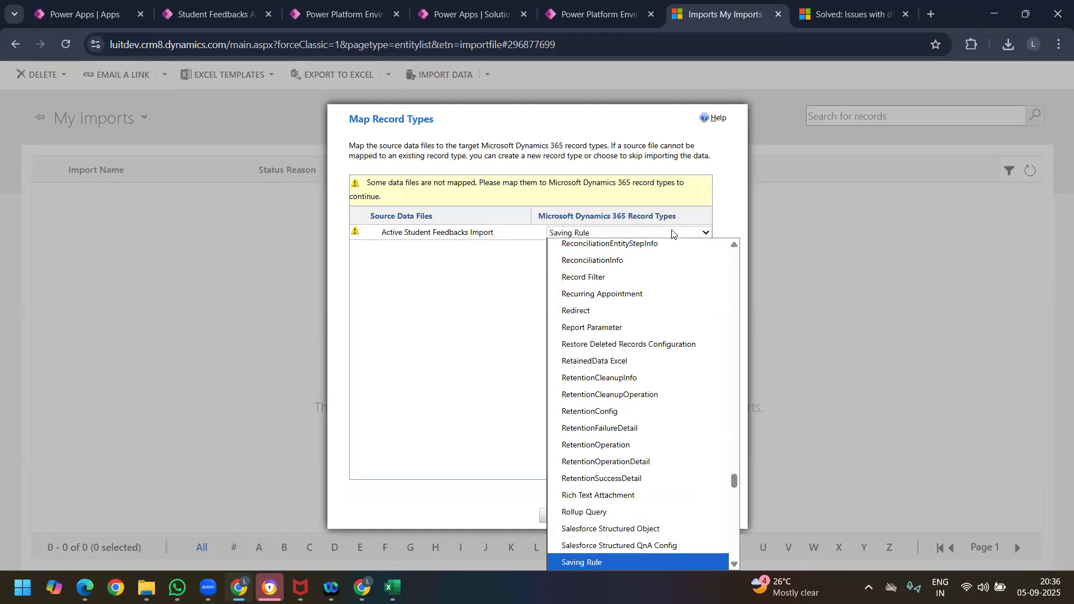
key("s")
key("s")
key("s")
key("s")
key("s")
key("s")
key("s")
key("s")
key("s")
key("s")
key("s")
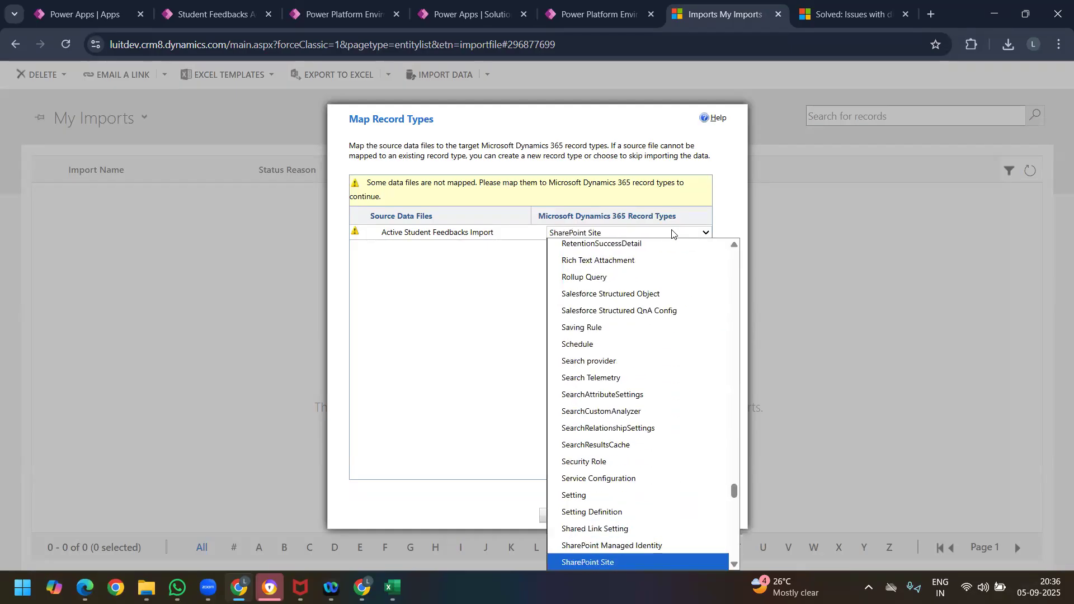
key("s")
key("s")
key("s")
key("s")
key("s")
key("s")
key("s")
key("s")
key("s")
key("s")
key("s")
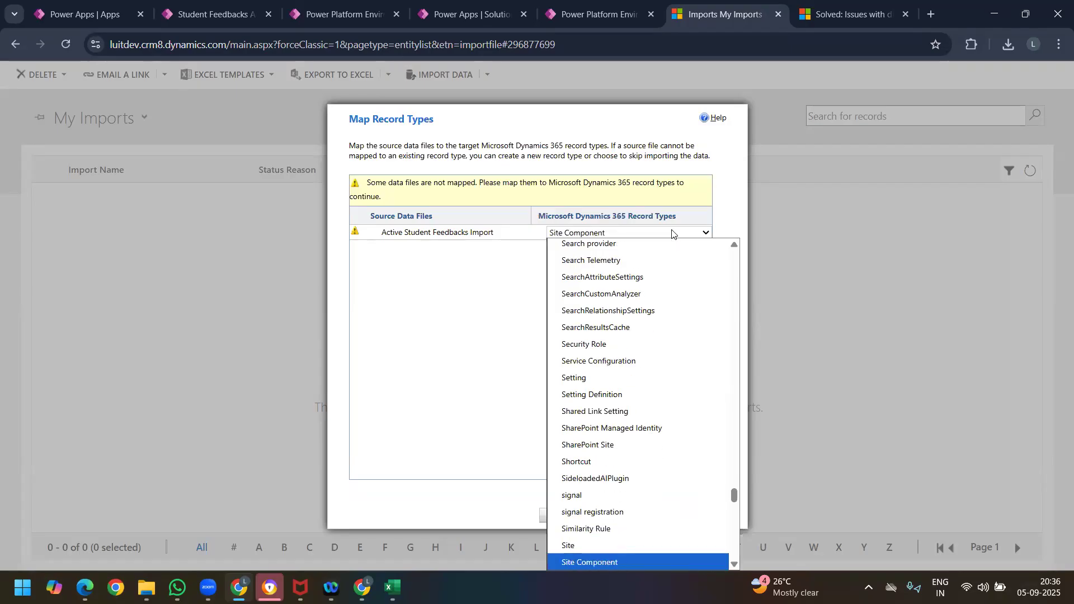
key("s")
key("s")
key("s")
key("s")
key("s")
key("s")
key("s")
key("s")
key("s")
key("s")
key("s")
key("s")
key("s")
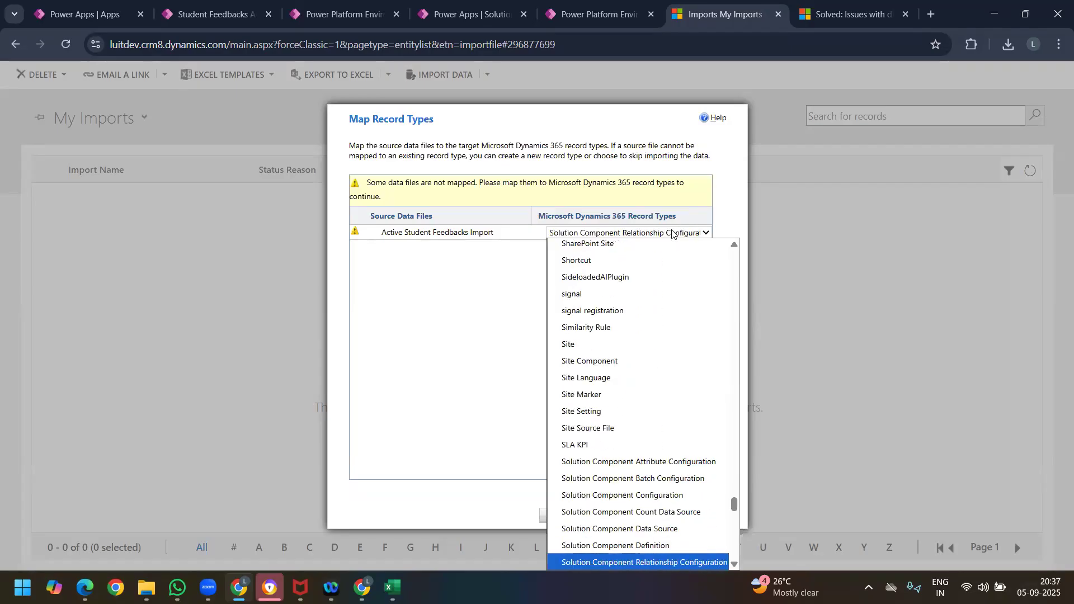
key("s")
key("s")
key("s")
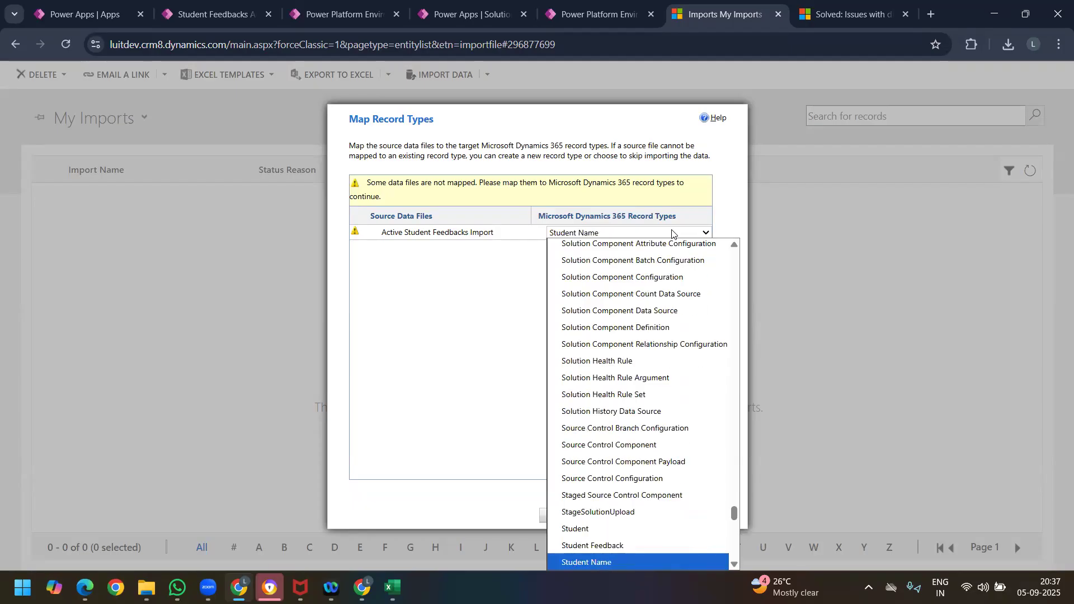
key("Up")
key("Return")
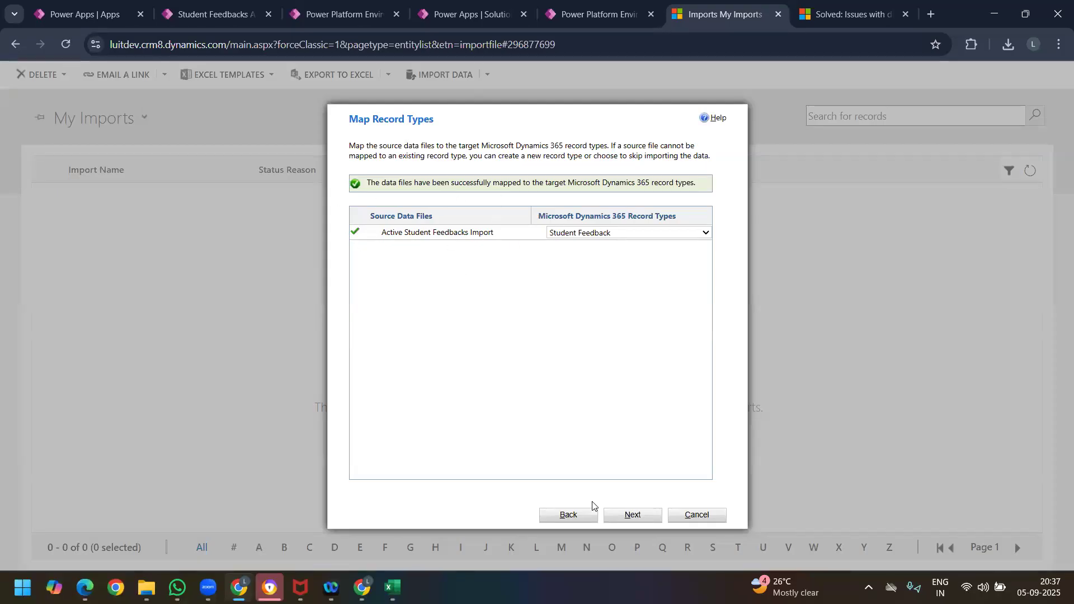
left_click(631, 514)
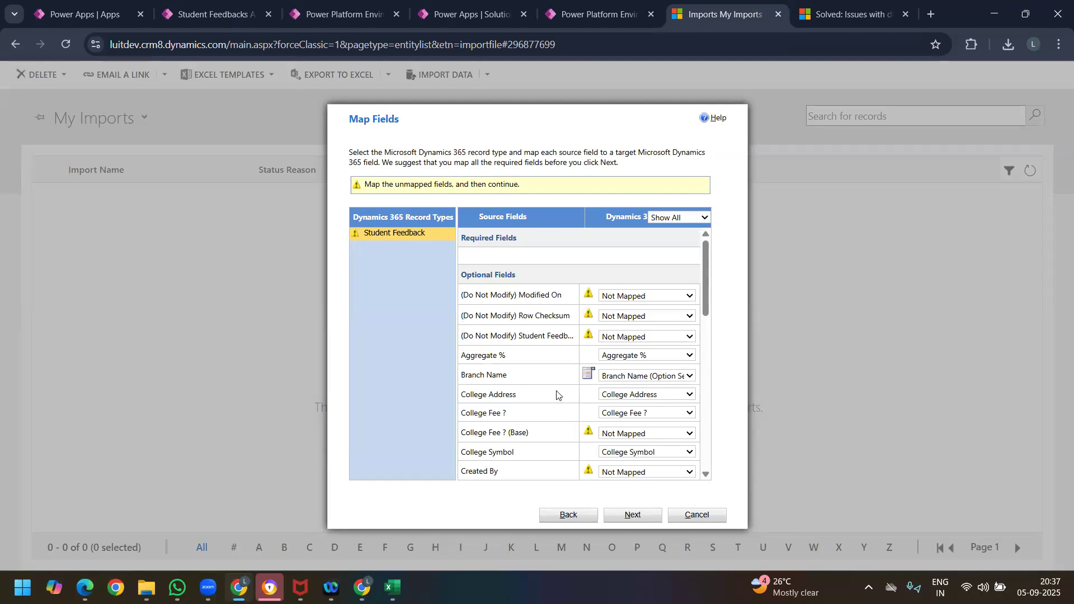
Step: Set the three (Do Not Modify) source fields, Modified On, Row Checksum and Student Feedback, to Ignore
left_click(645, 299)
left_click(632, 343)
left_click(644, 319)
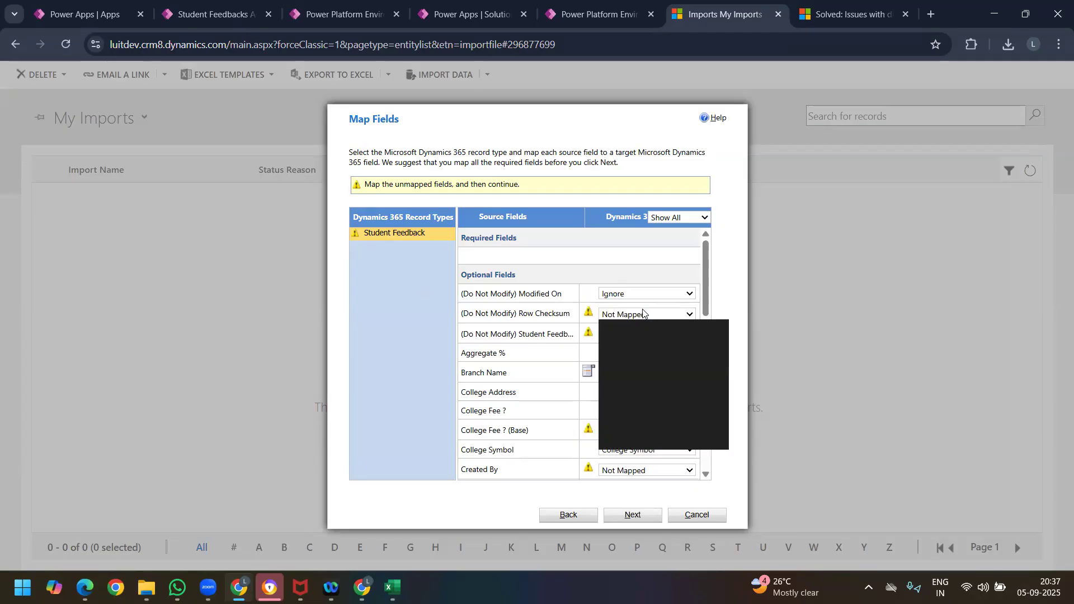
left_click(625, 364)
left_click(630, 335)
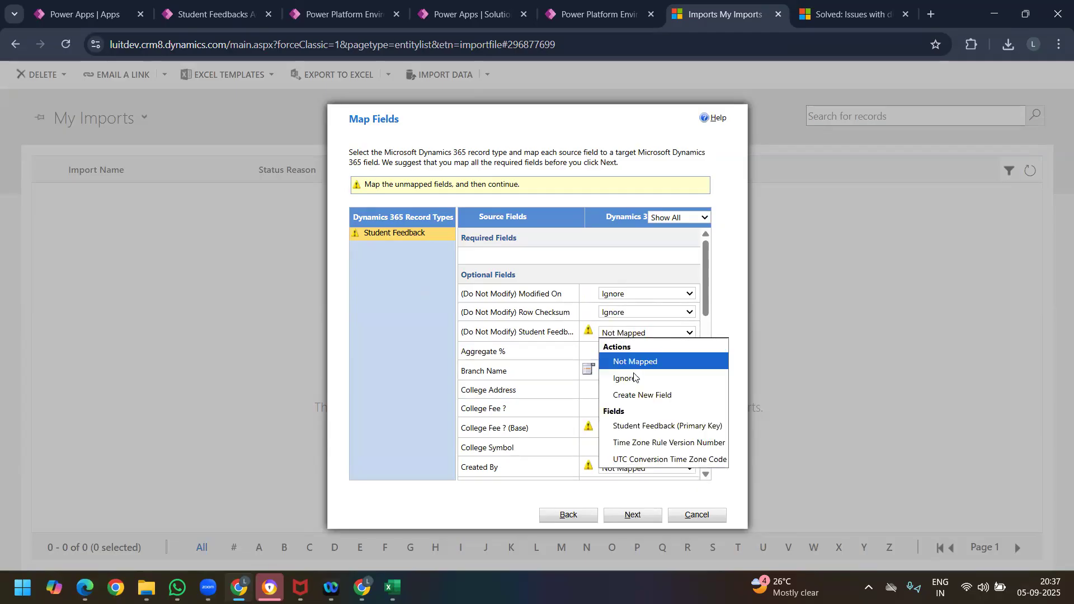
left_click(634, 378)
Step: Set the source fields College Fee ? (Base), Created By and Created By (Delegate) to Ignore
scroll(640, 346, "down", 1)
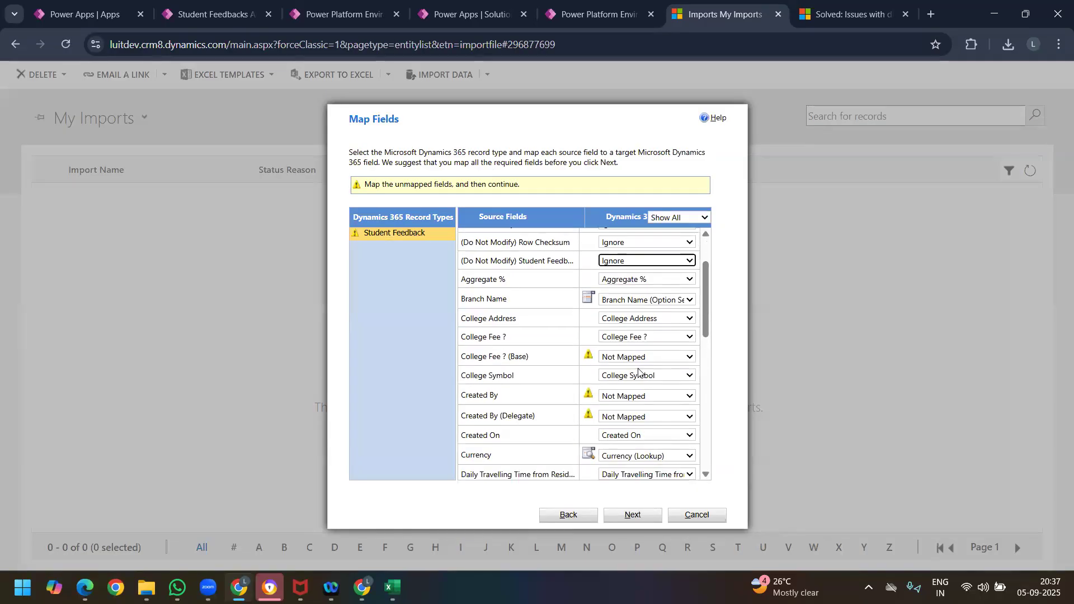
left_click(630, 358)
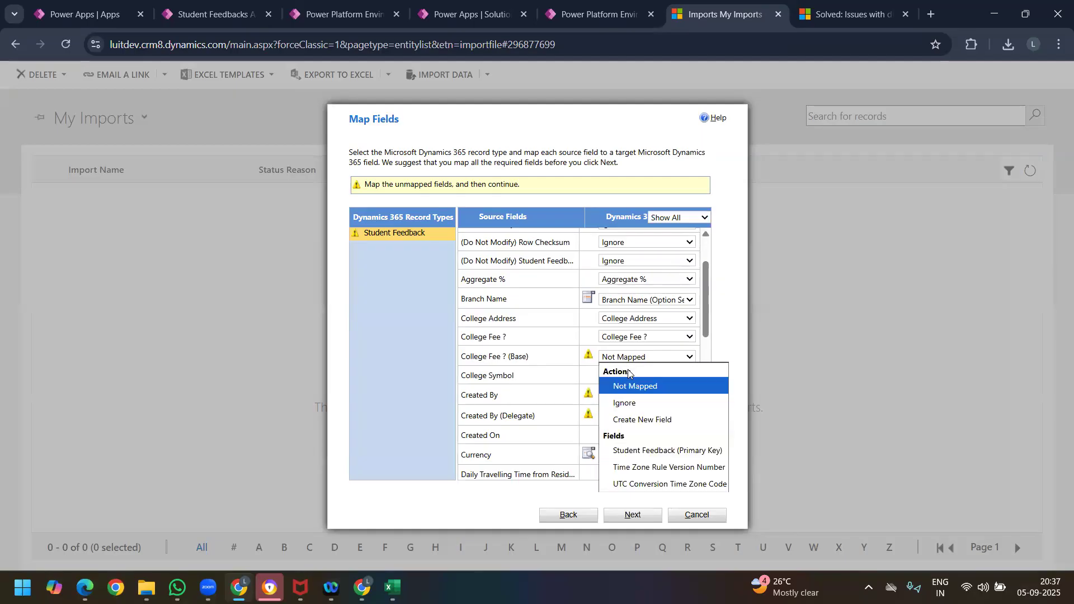
left_click(631, 402)
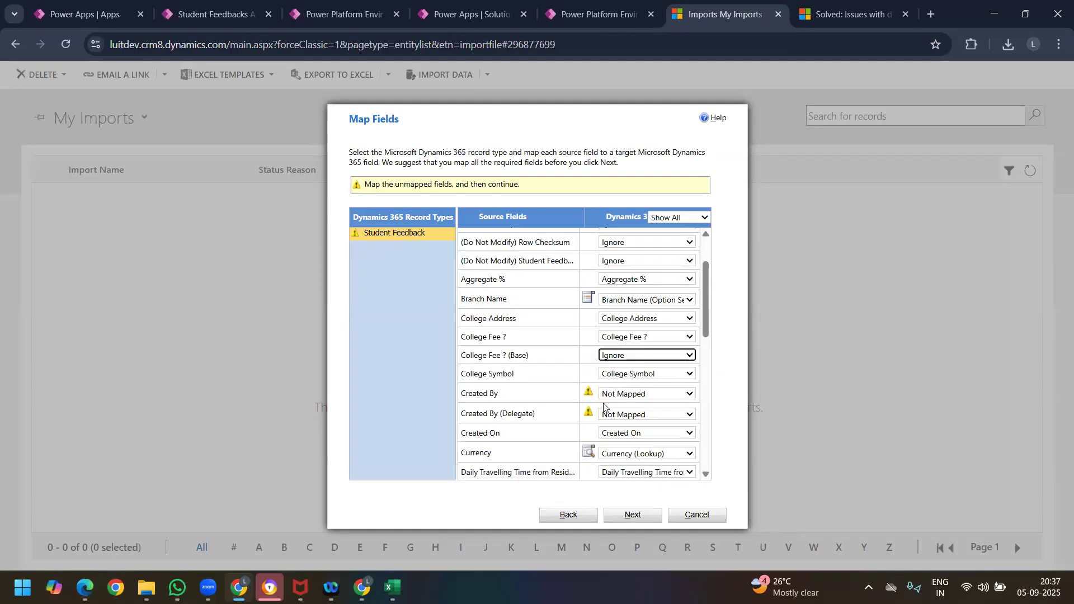
left_click(643, 395)
left_click(637, 439)
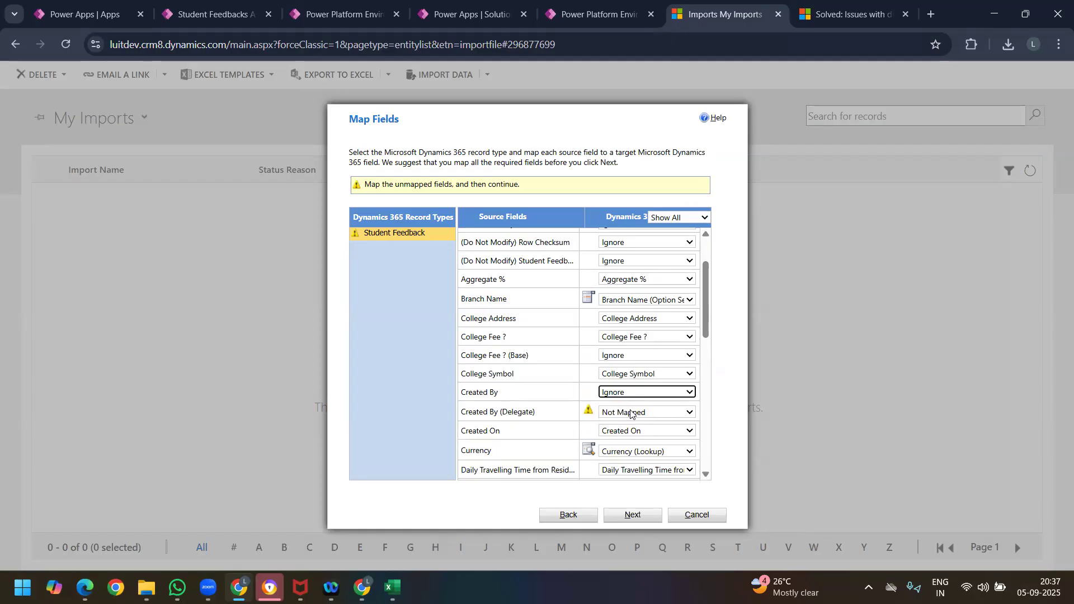
left_click(631, 413)
left_click(635, 458)
Step: Set the source fields Exchange Rate, Modified By and Modified By (Delegate) to Ignore
scroll(603, 342, "down", 3)
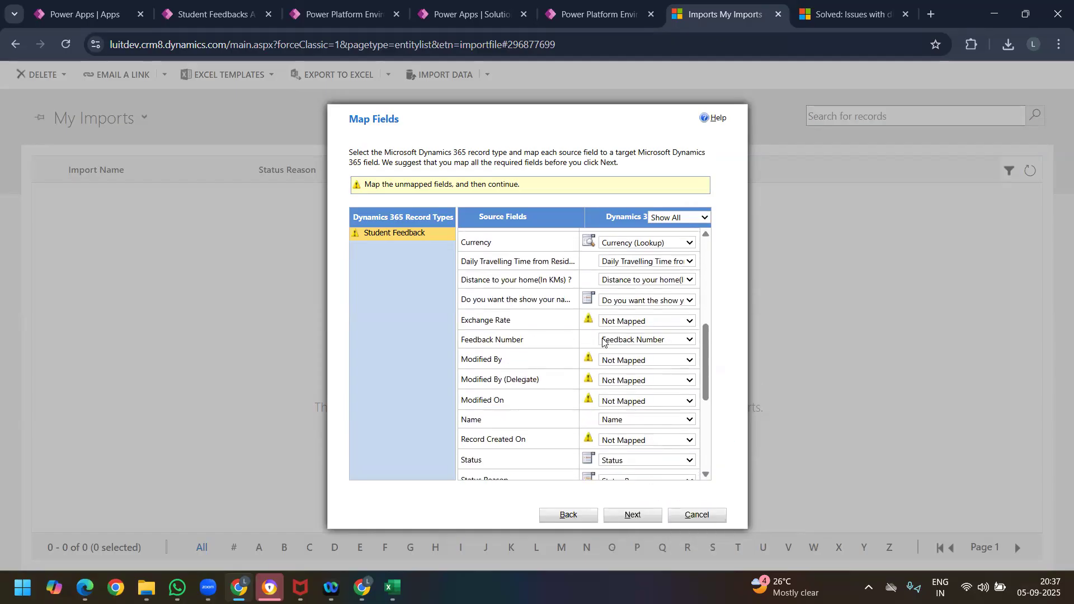
left_click(644, 320)
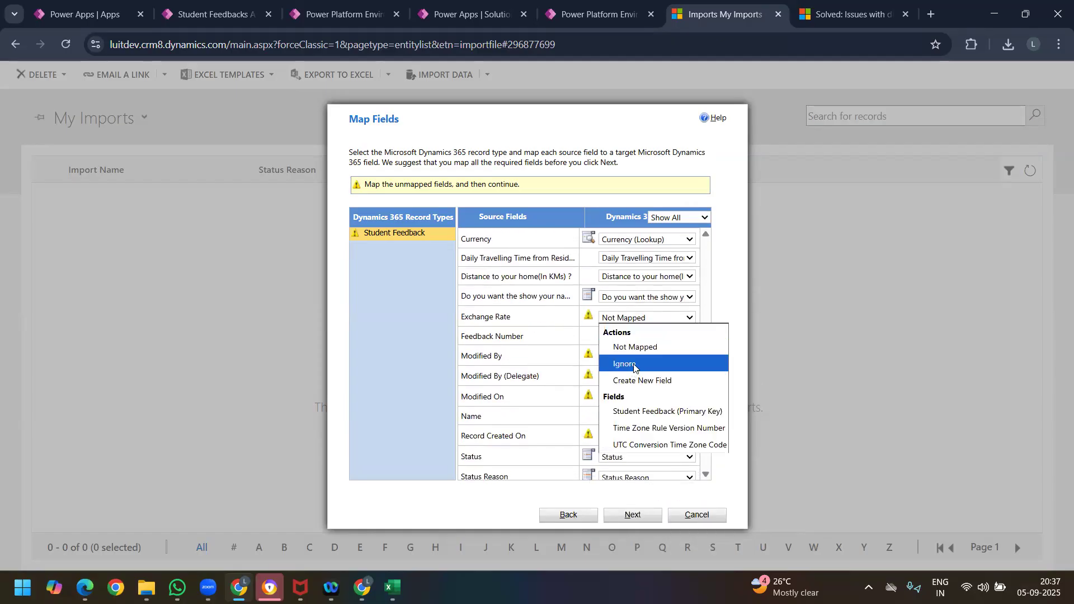
left_click(634, 365)
left_click(621, 356)
left_click(625, 399)
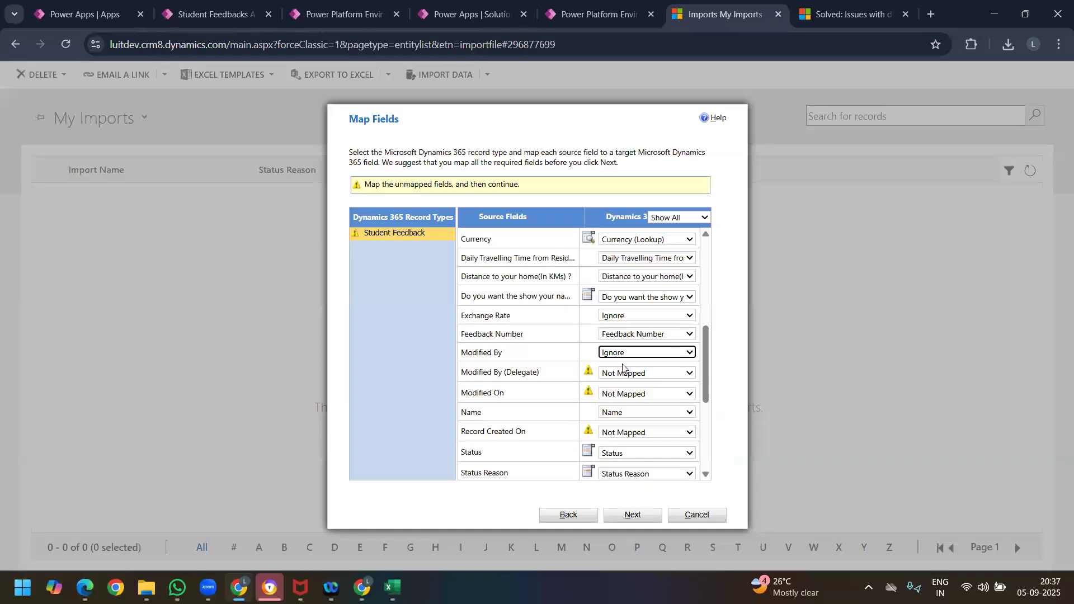
left_click(624, 373)
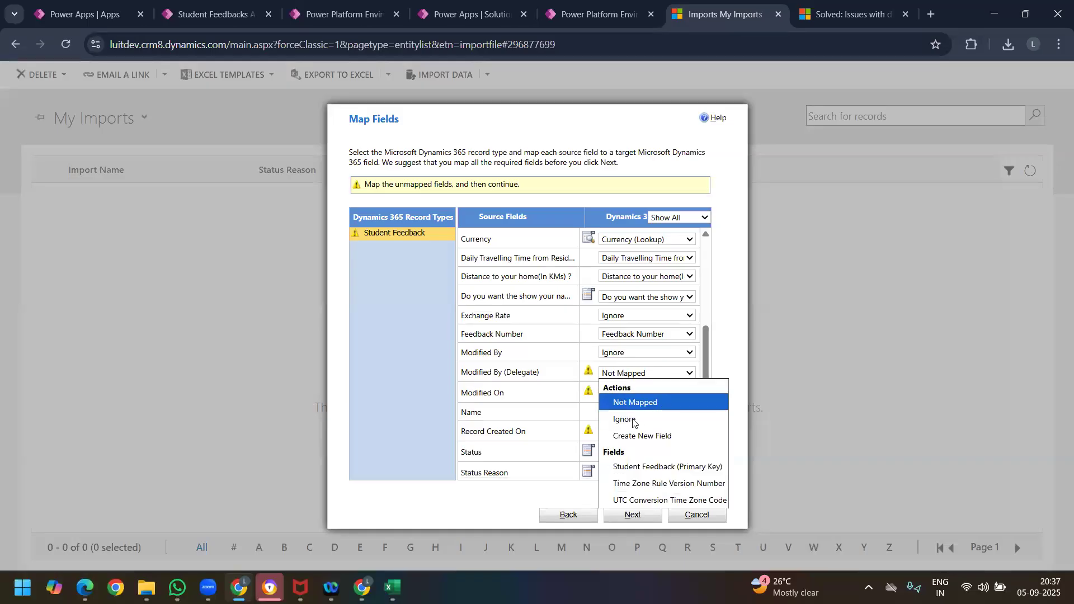
left_click(635, 424)
Step: Set the remaining unmapped source fields Modified On, Record Created On and Student Profile Photo to Ignore
left_click(632, 391)
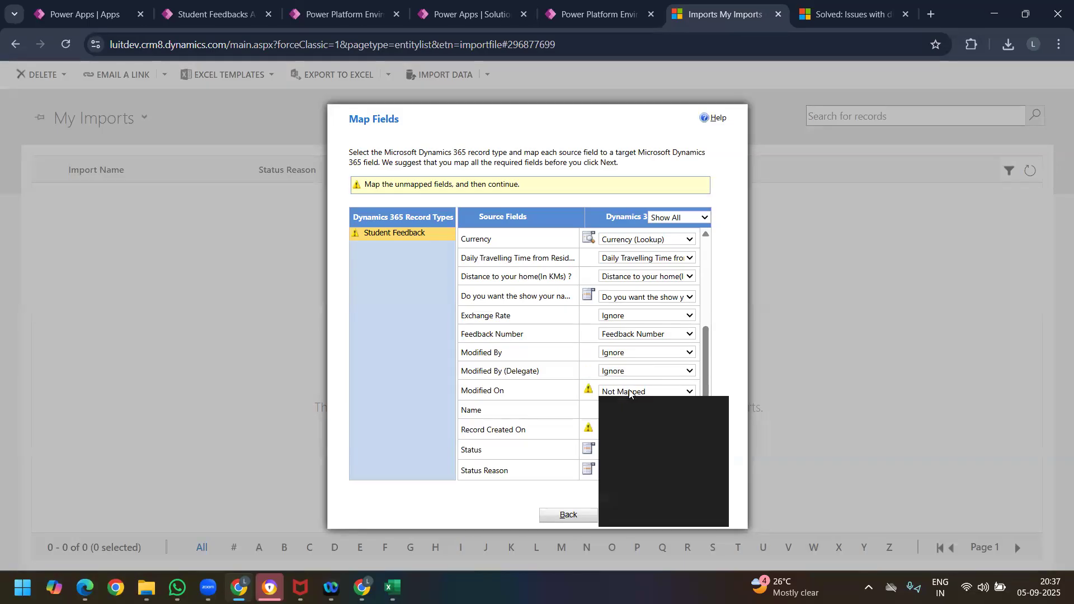
left_click(634, 435)
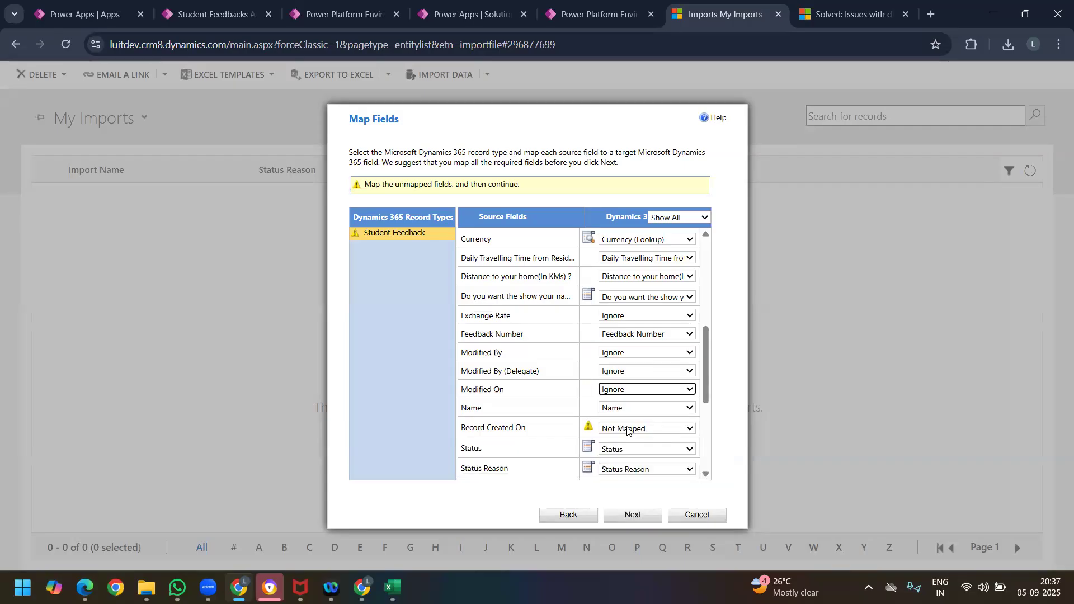
left_click(627, 429)
left_click(635, 474)
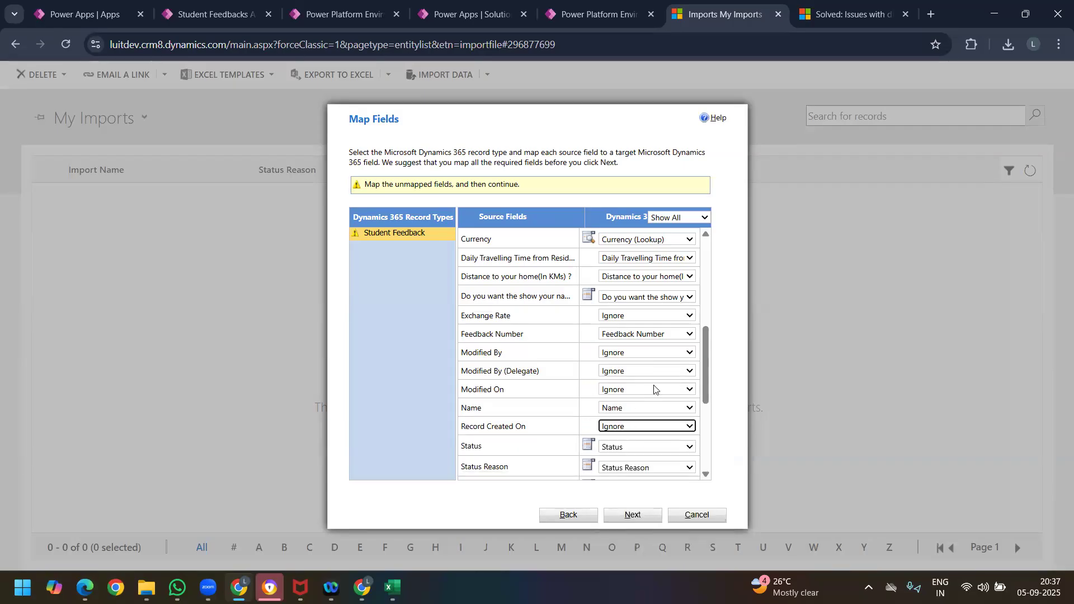
scroll(661, 403, "down", 4)
left_click(633, 441)
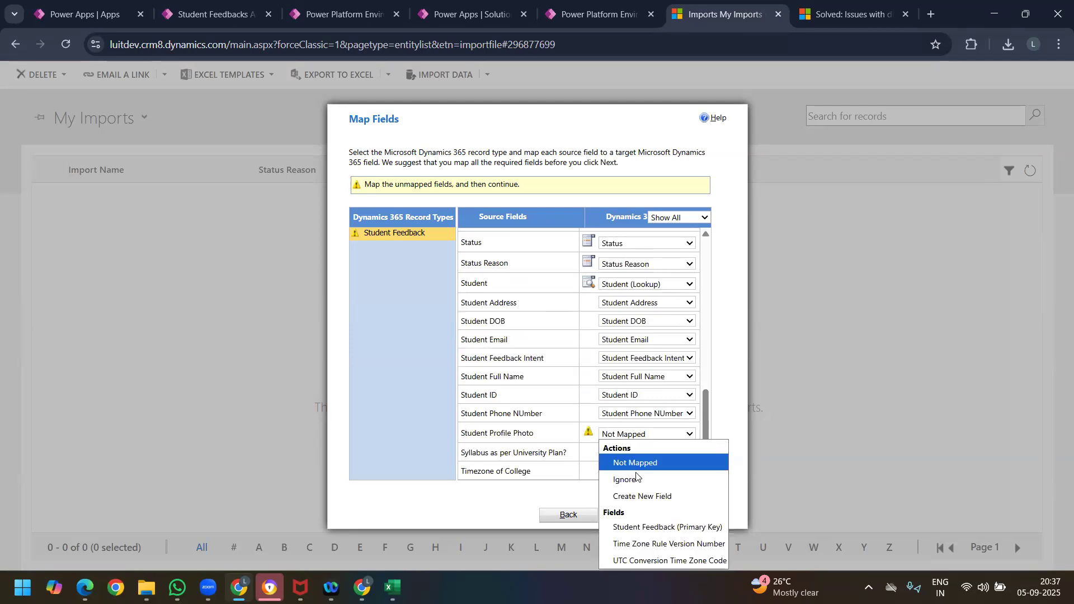
left_click(636, 480)
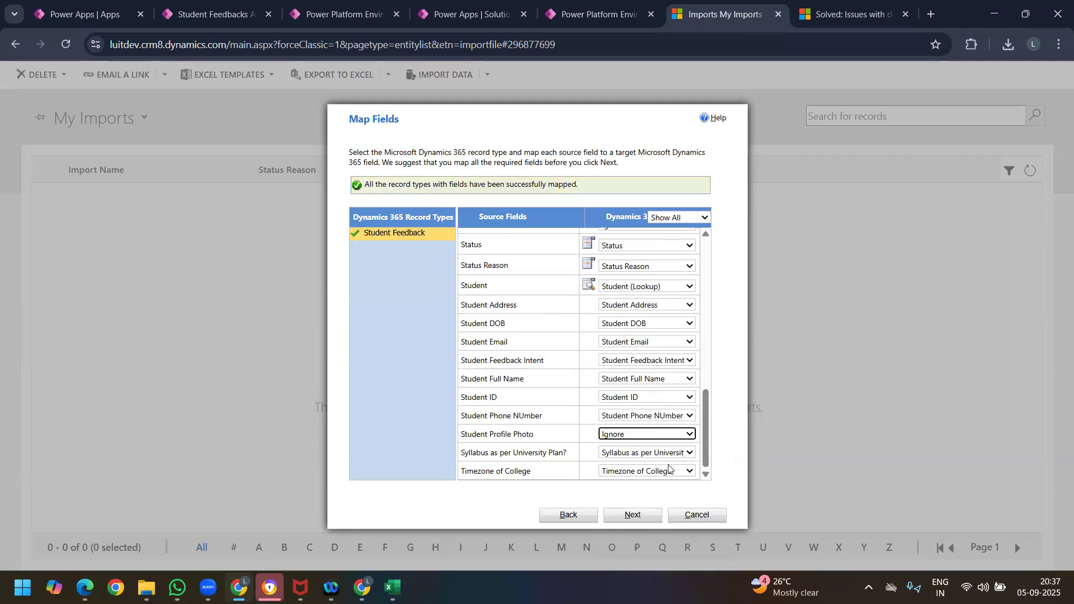
Step: Check the completed field mappings and proceed through the mapping summary to the import settings
scroll(624, 389, "up", 10)
scroll(628, 394, "down", 5)
scroll(627, 394, "down", 4)
left_click(634, 515)
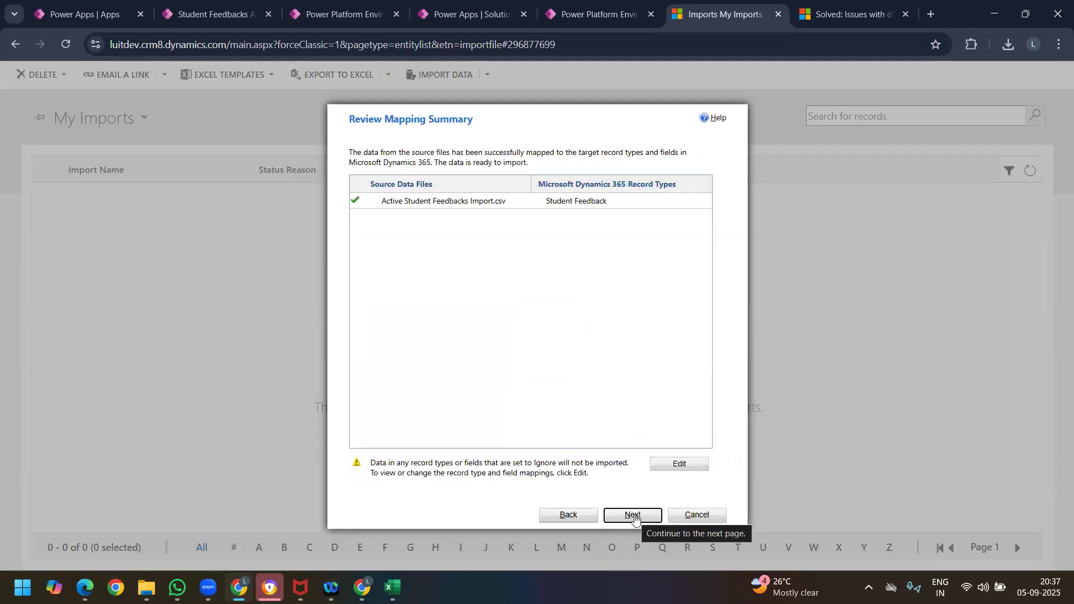
left_click(635, 516)
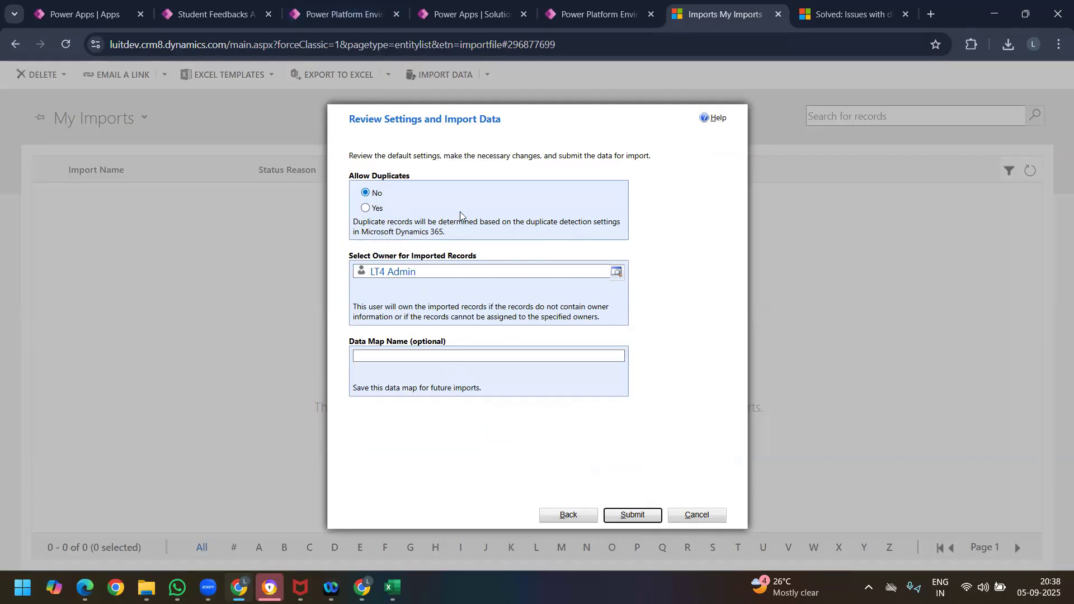
Step: Enter a Student Feedback name for the data map, submit the data for import, and finish the wizard
left_click_drag(353, 347, 402, 348)
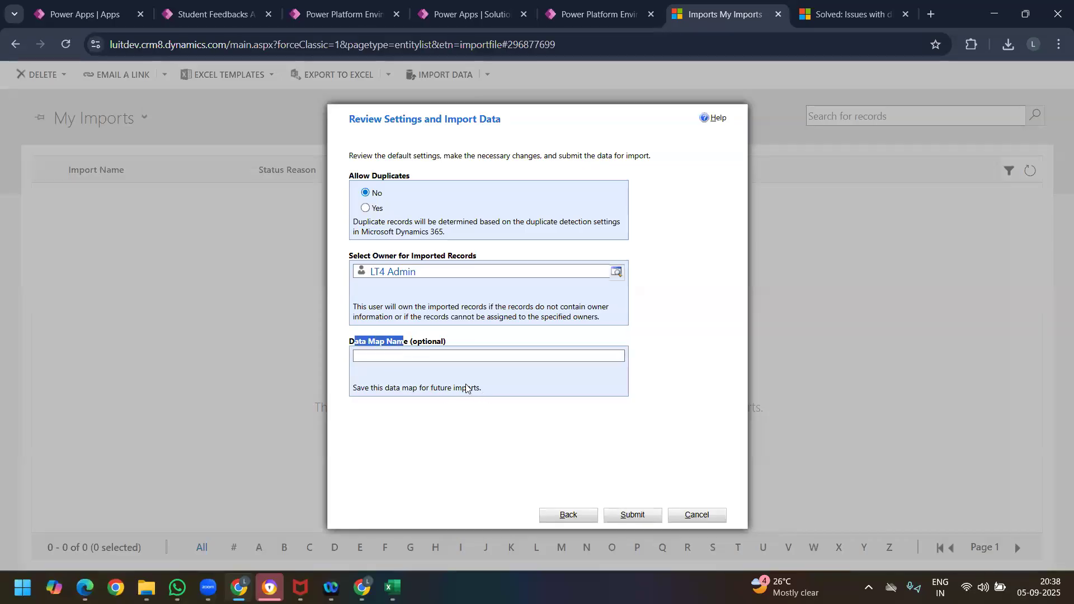
left_click(416, 355)
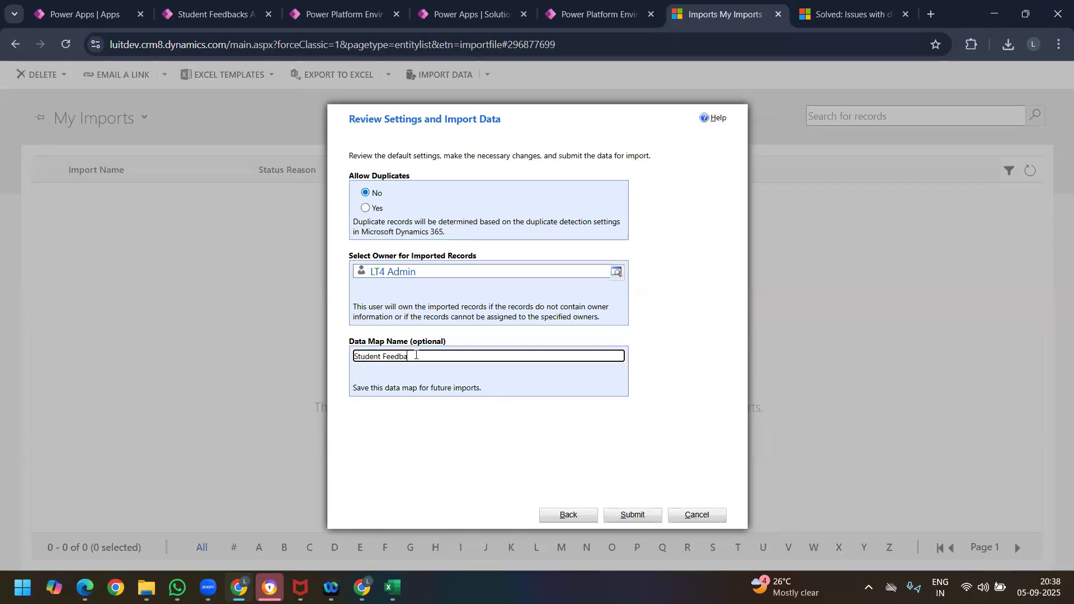
left_click(632, 518)
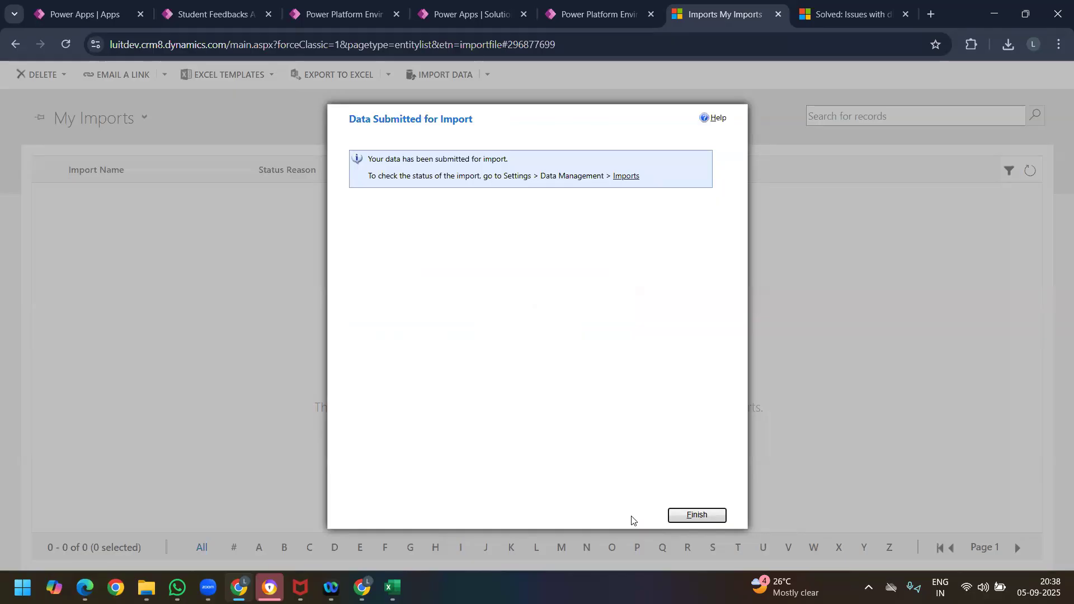
left_click(699, 514)
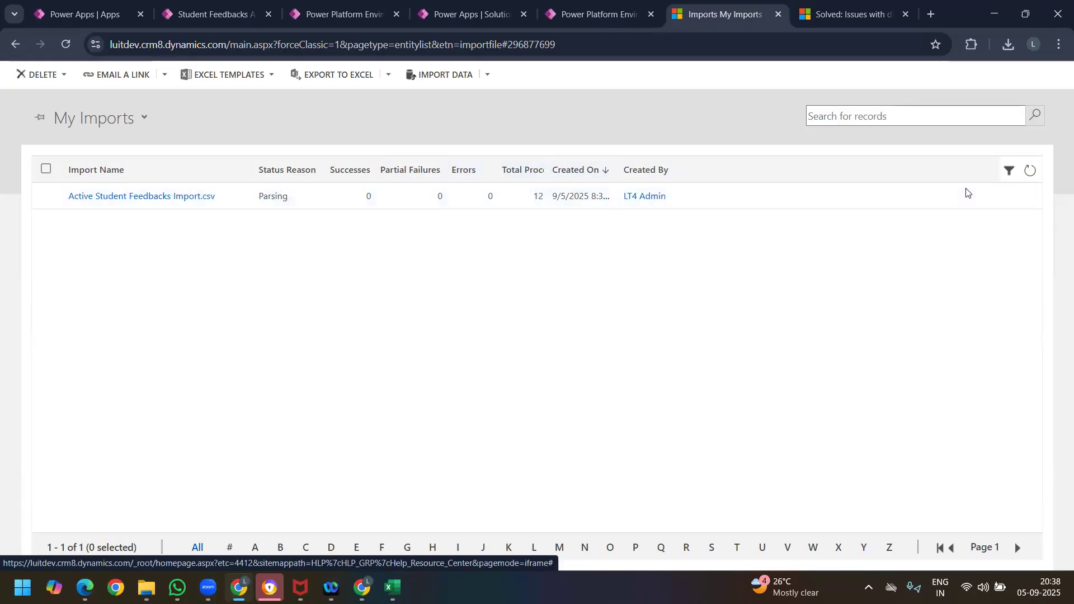
Step: Refresh the My Imports list to check the status of the Active Student Feedbacks Import.csv import
left_click(1031, 174)
left_click(1032, 176)
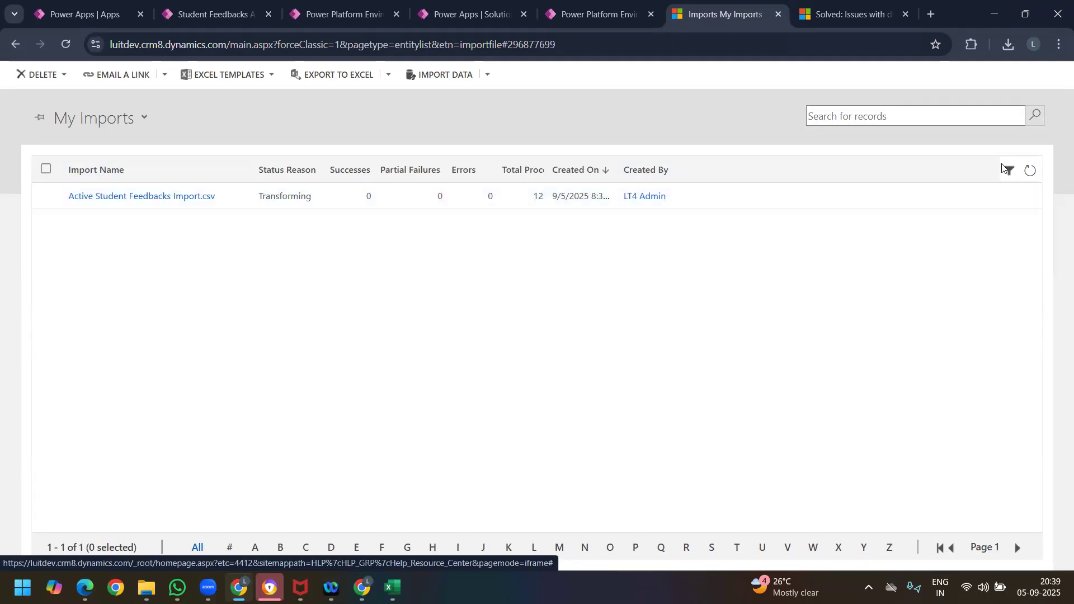
Step: Refresh the My Imports list and open the Active Student Feedbacks Import.csv import record in a maximized window
left_click(1029, 171)
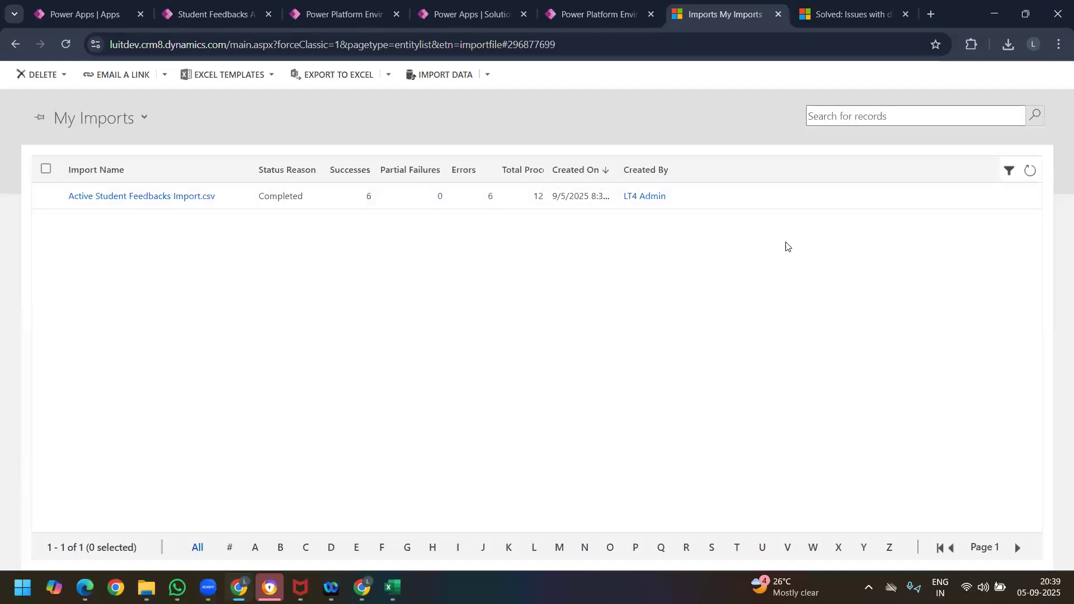
left_click(160, 203)
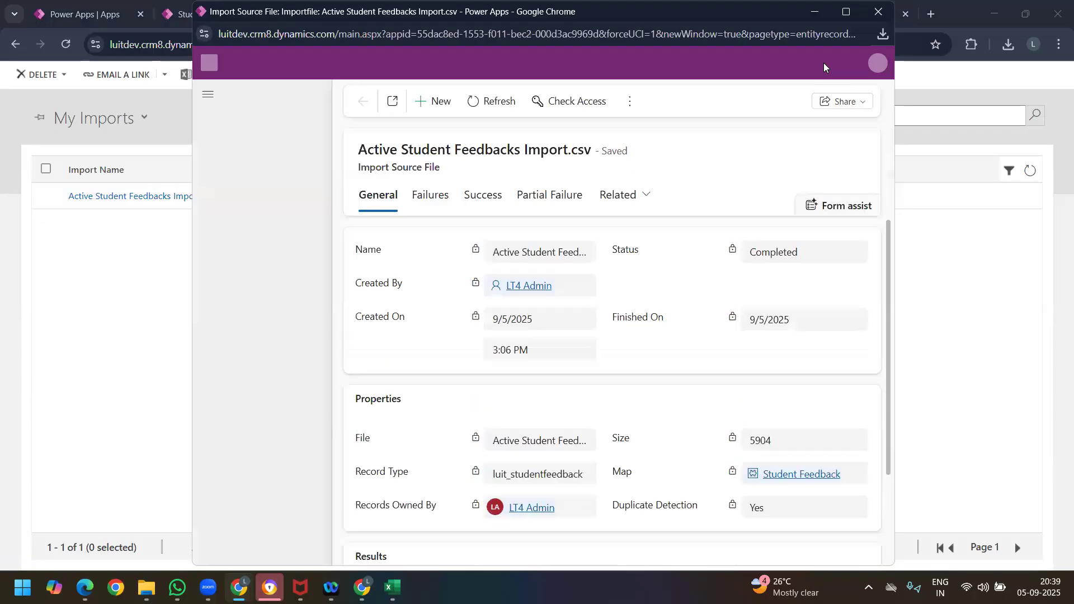
left_click(845, 11)
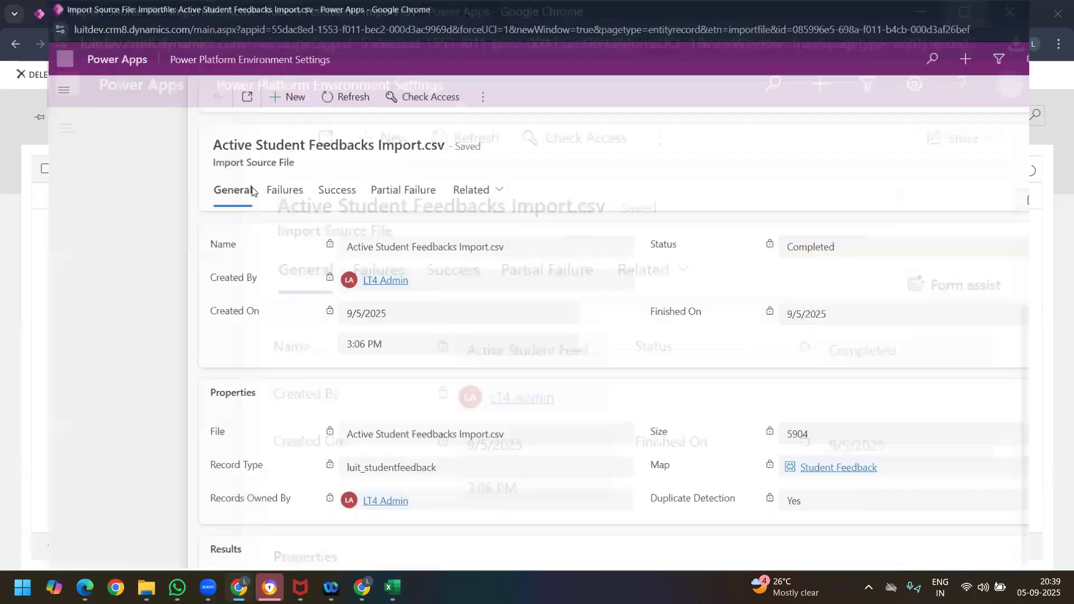
Step: Examine the import's failed rows, widening the error columns to read them, and review its successfully imported records
left_click(222, 193)
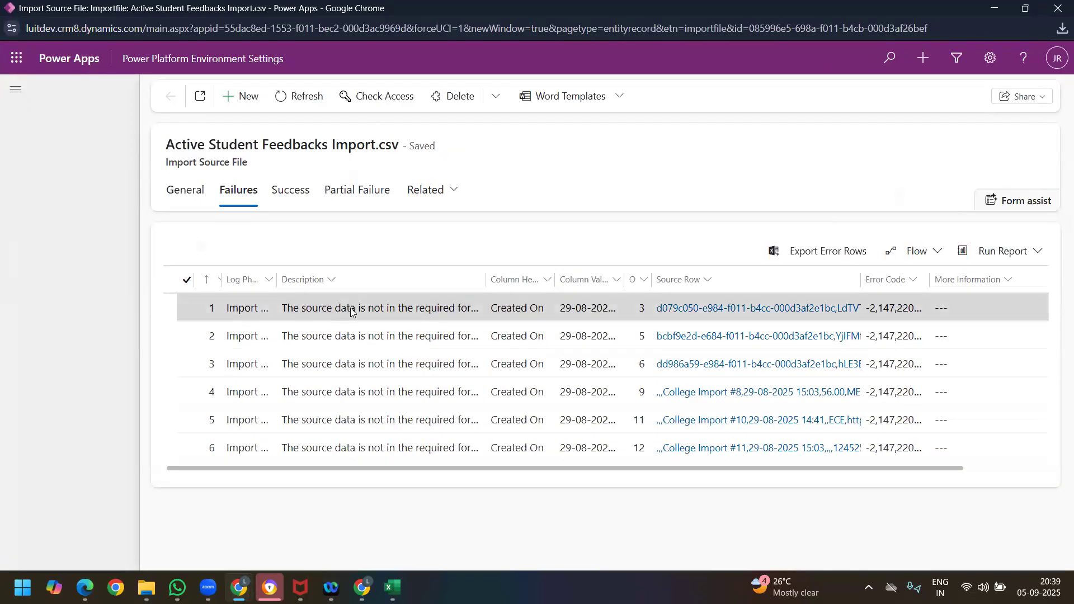
left_click_drag(554, 279, 633, 282)
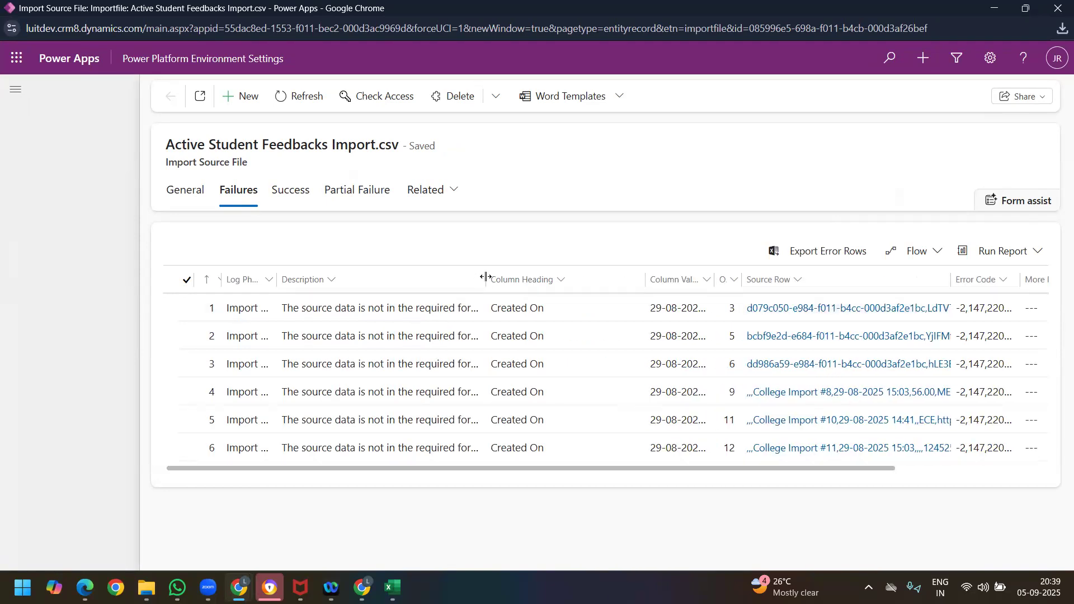
left_click_drag(485, 279, 571, 282)
left_click(292, 197)
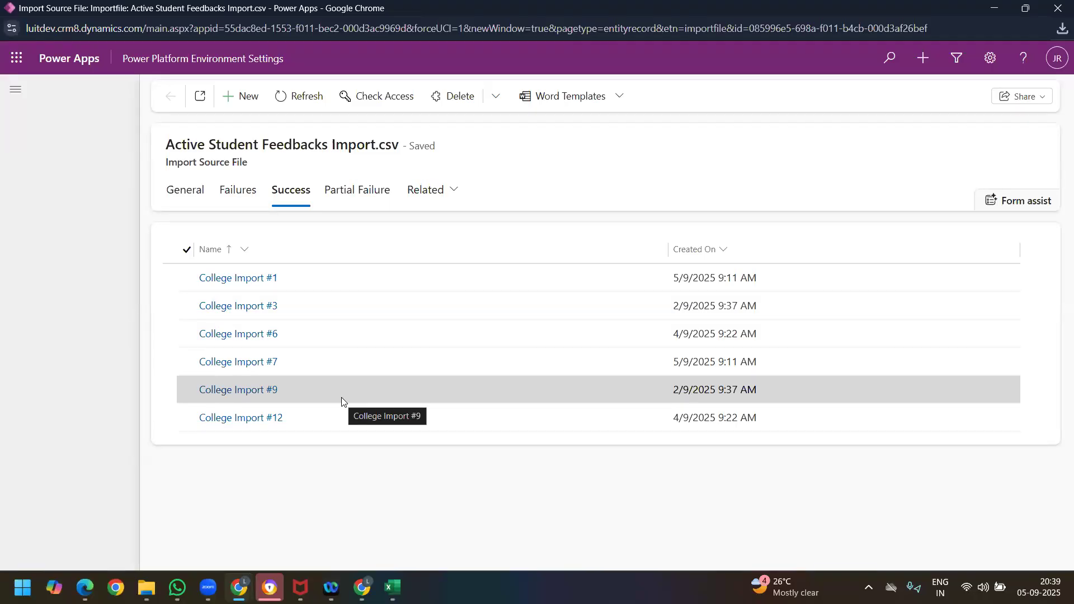
Step: Minimize the import record window, return to the Active Student Feedbacks view, and refresh it to check for the imported records
left_click(994, 8)
left_click(217, 15)
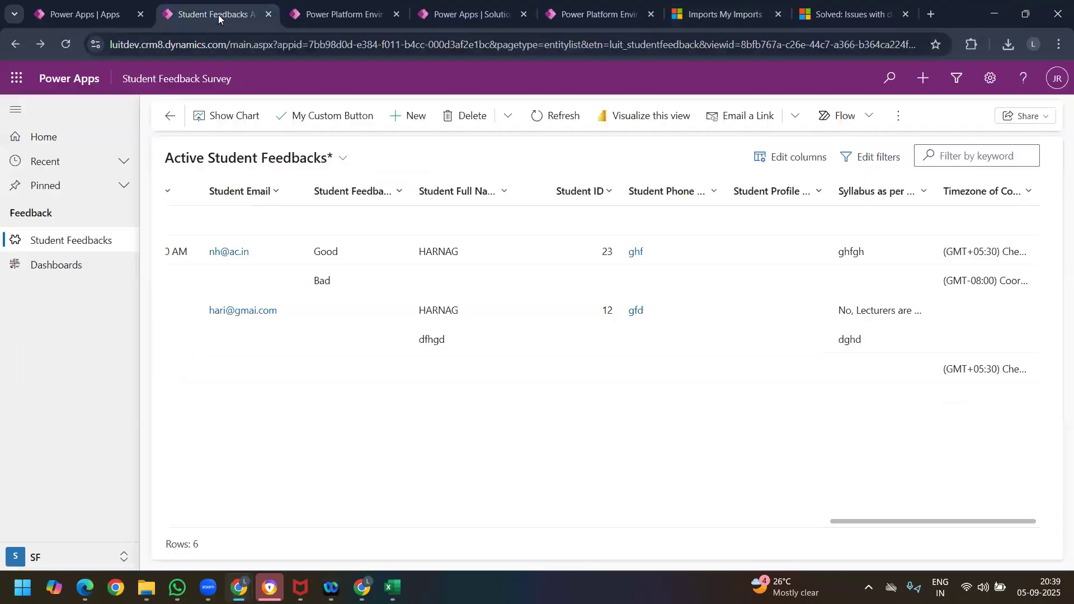
left_click(552, 127)
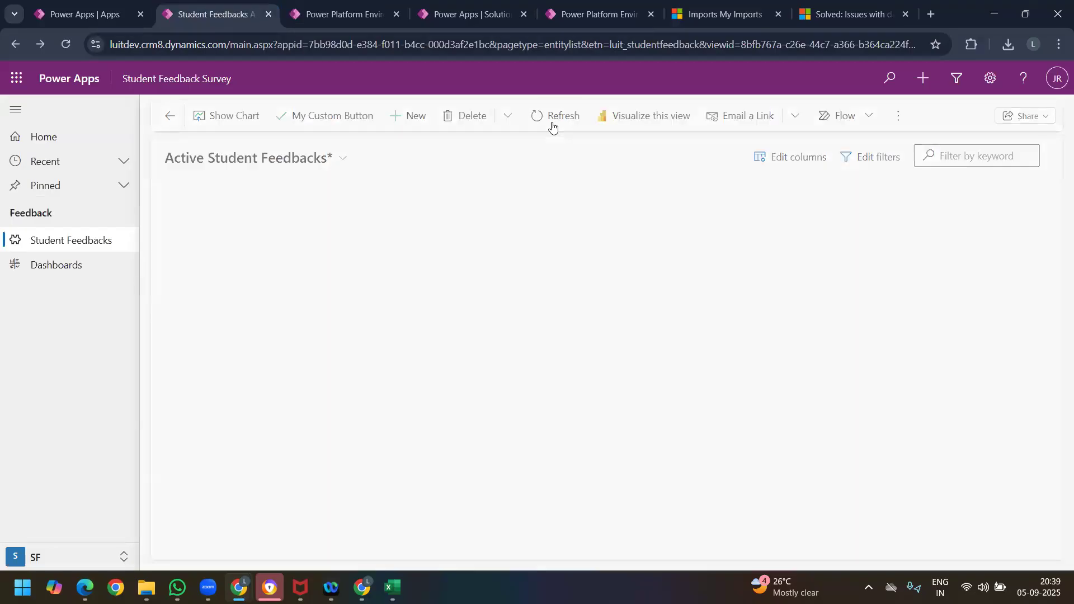
scroll(405, 383, "down", 2)
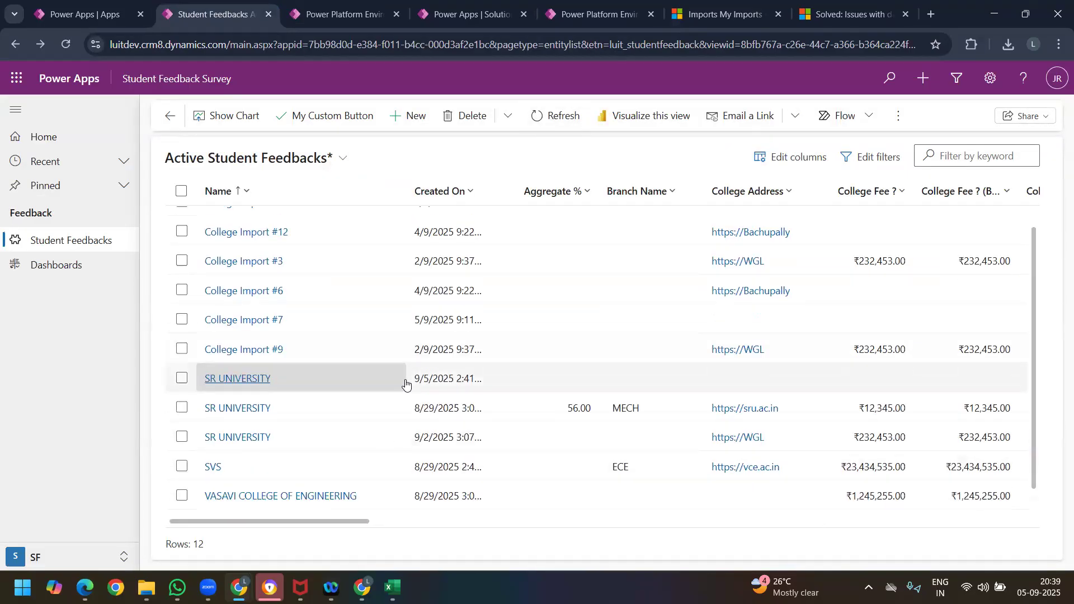
scroll(424, 420, "up", 2)
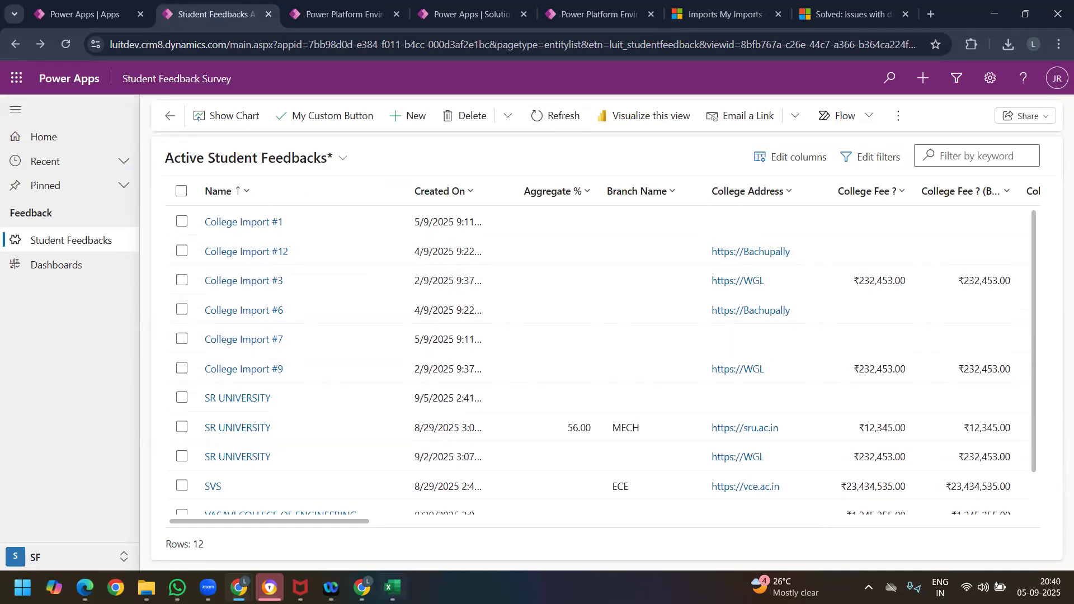
mouse_move(392, 587)
left_click(418, 506)
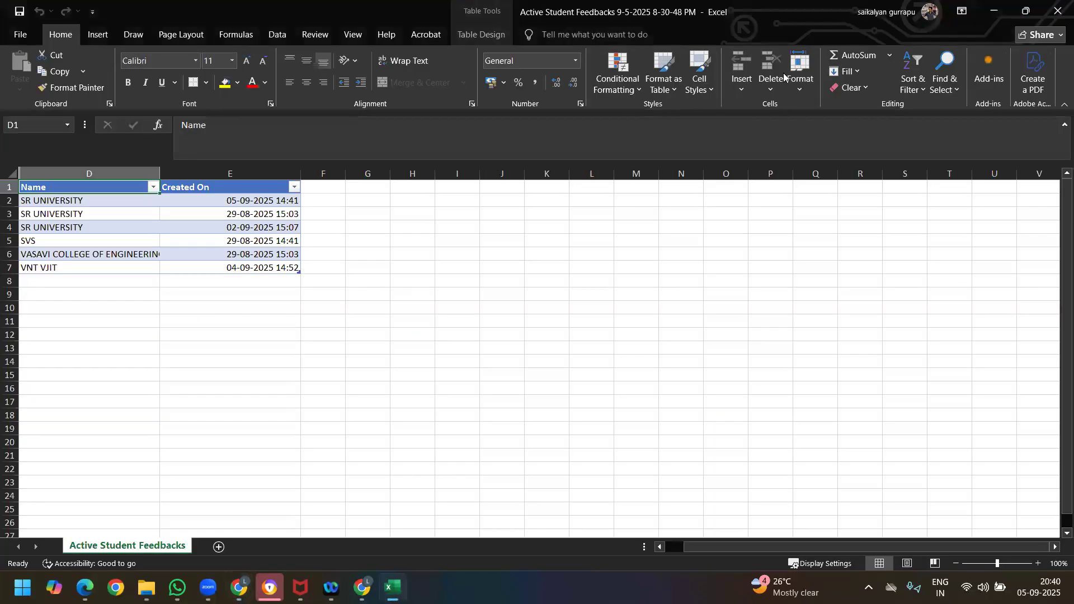
left_click(1057, 11)
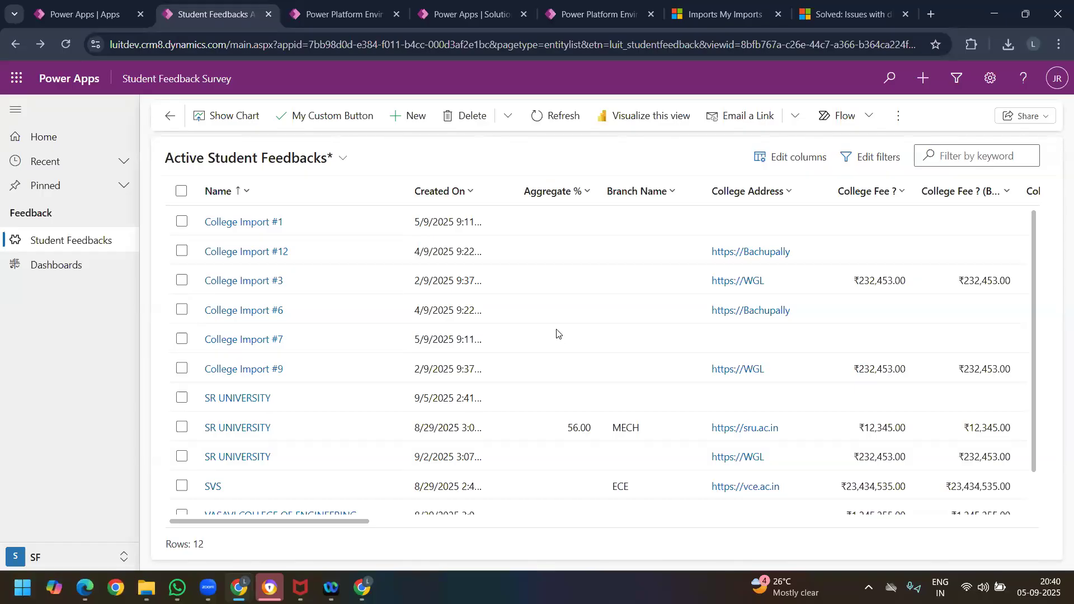
Step: Export all the Active Student Feedbacks records to Excel, open the downloaded 8-40-16 PM workbook, and enable editing
left_click(182, 196)
left_click(909, 119)
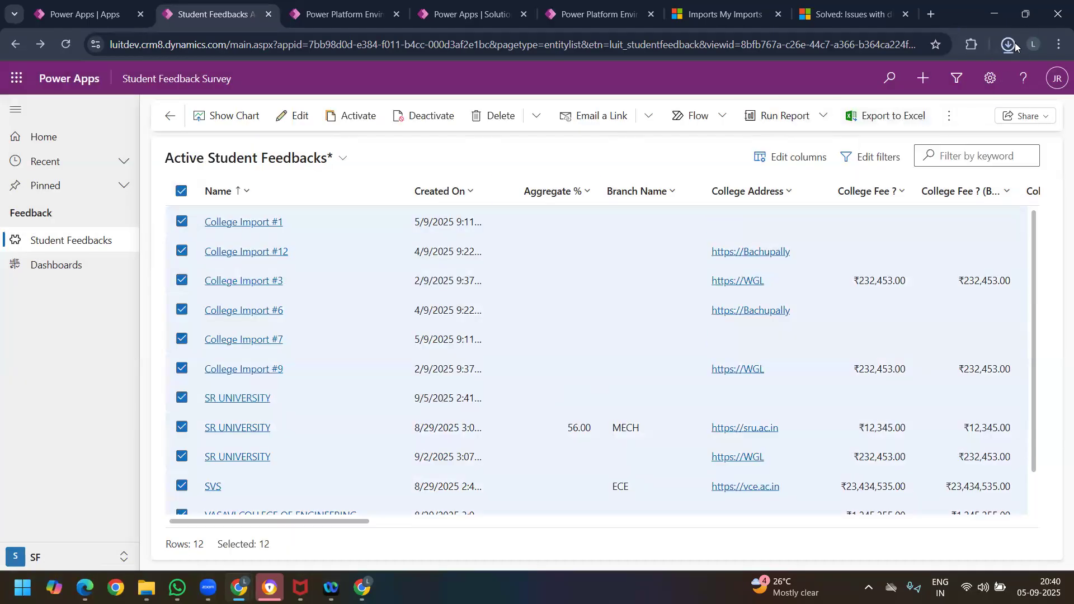
left_click(1011, 43)
left_click(1009, 45)
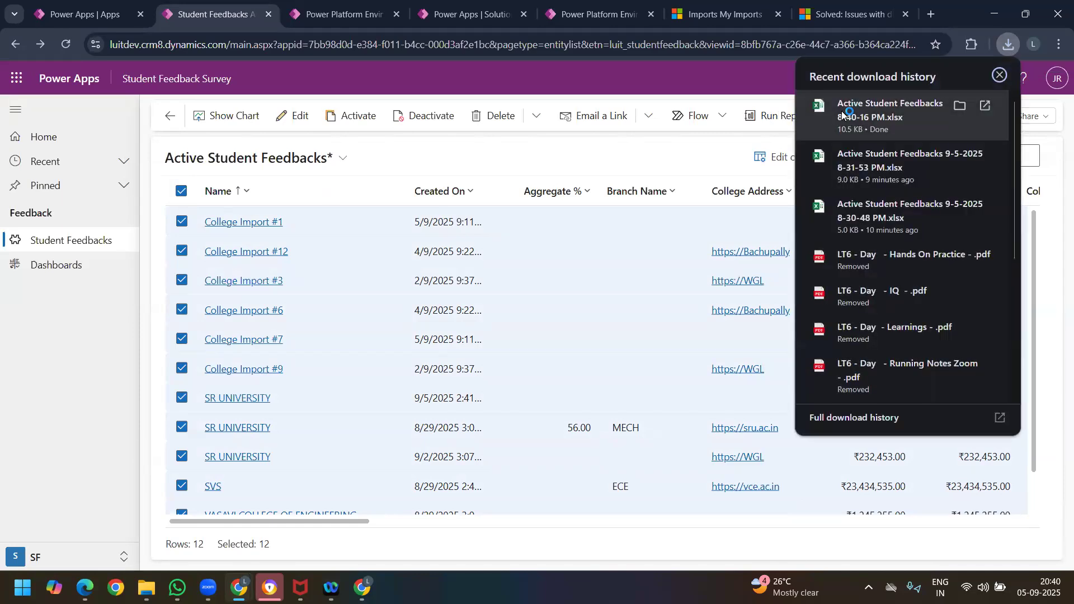
left_click(842, 111)
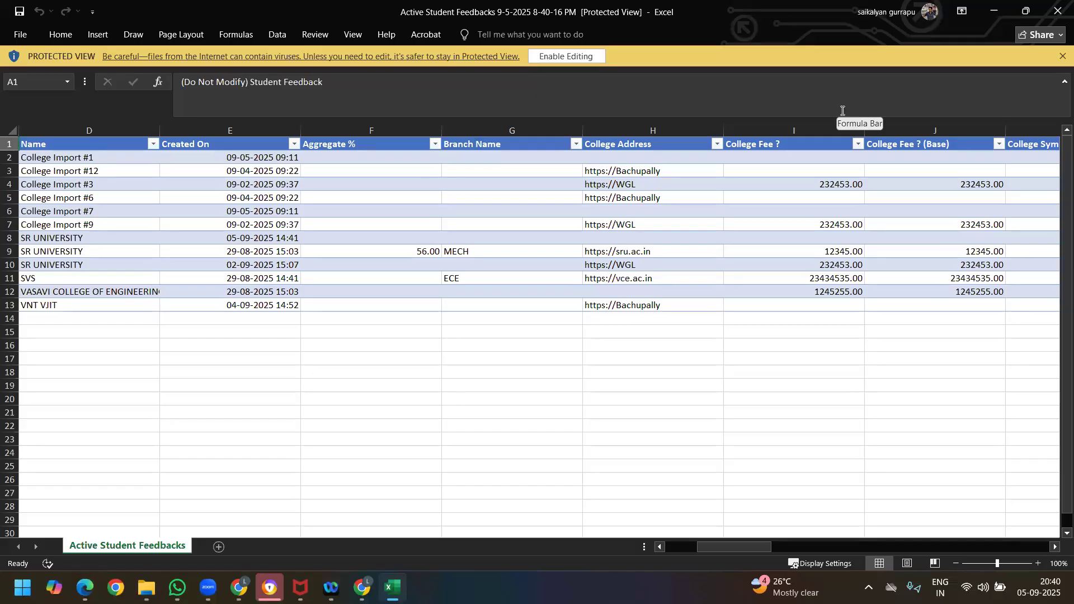
left_click(562, 57)
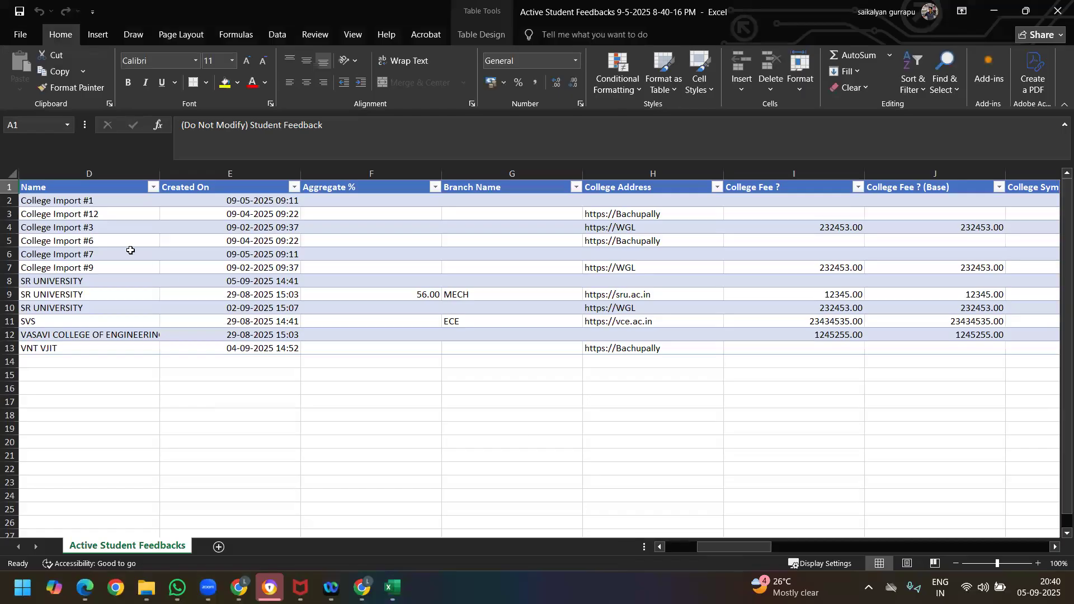
Step: Rename the College Import #12 record in cell D3 as College Import #2
left_click(105, 201)
left_click_drag(95, 386, 100, 398)
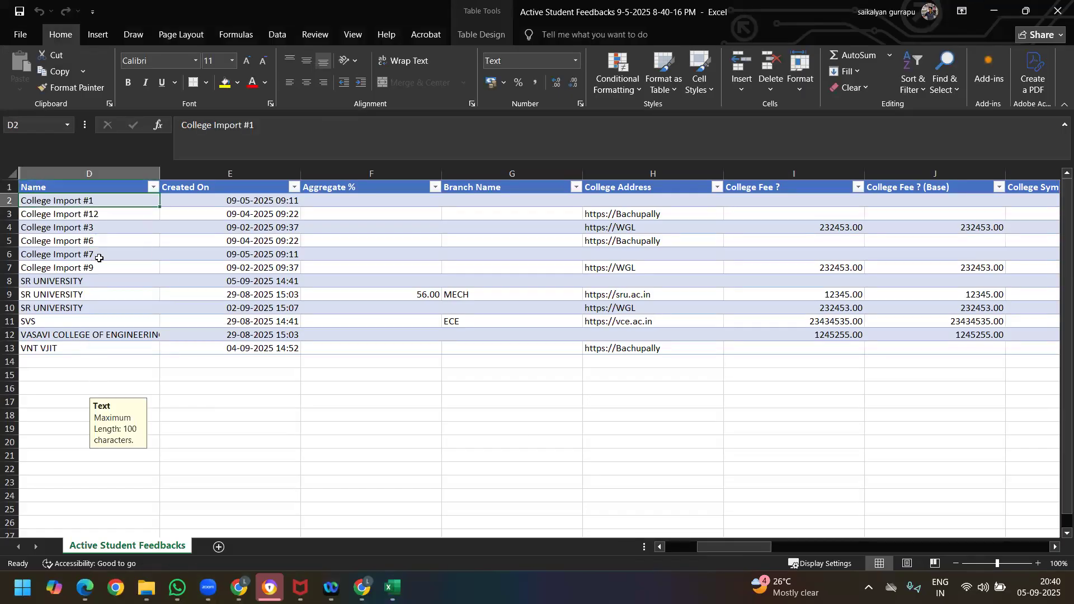
left_click(108, 215)
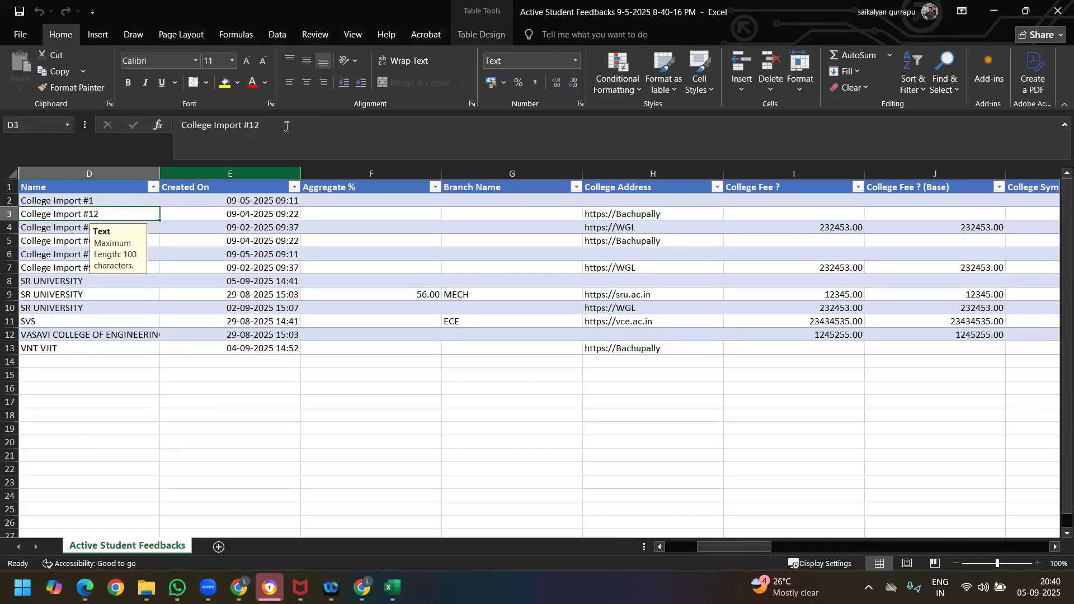
left_click(254, 126)
key("BackSpace")
left_click(136, 297)
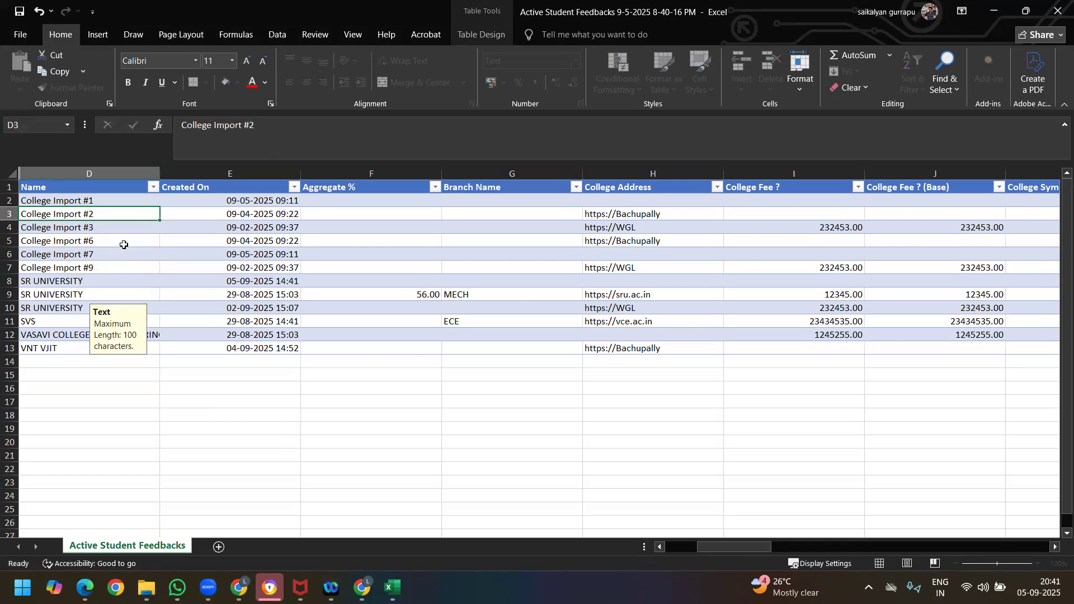
Step: Rename the College Import #9 record in cell D7 as College Import #4
left_click(102, 238)
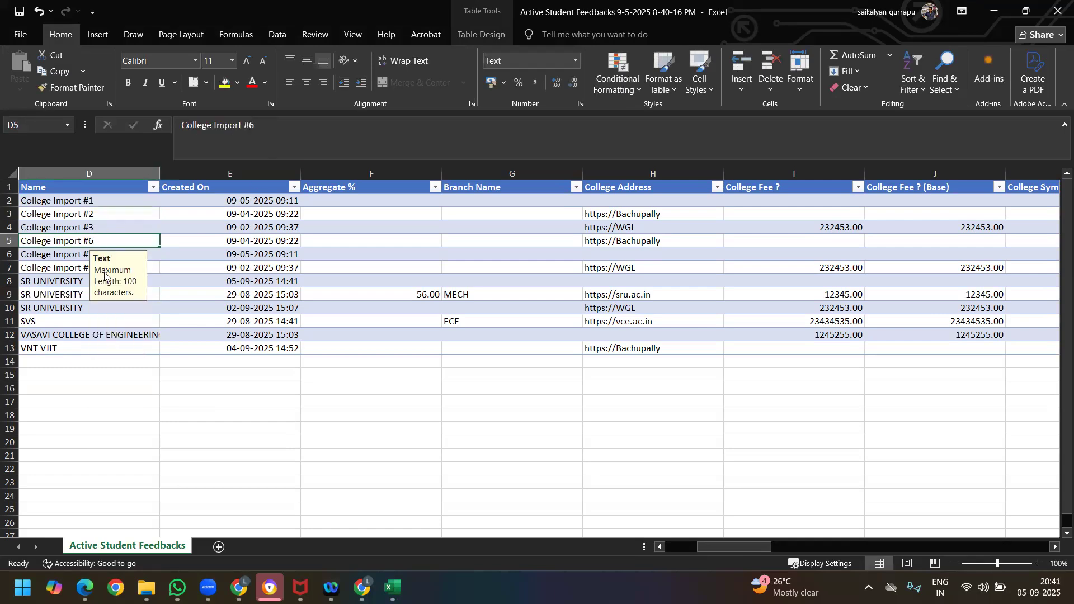
left_click(180, 268)
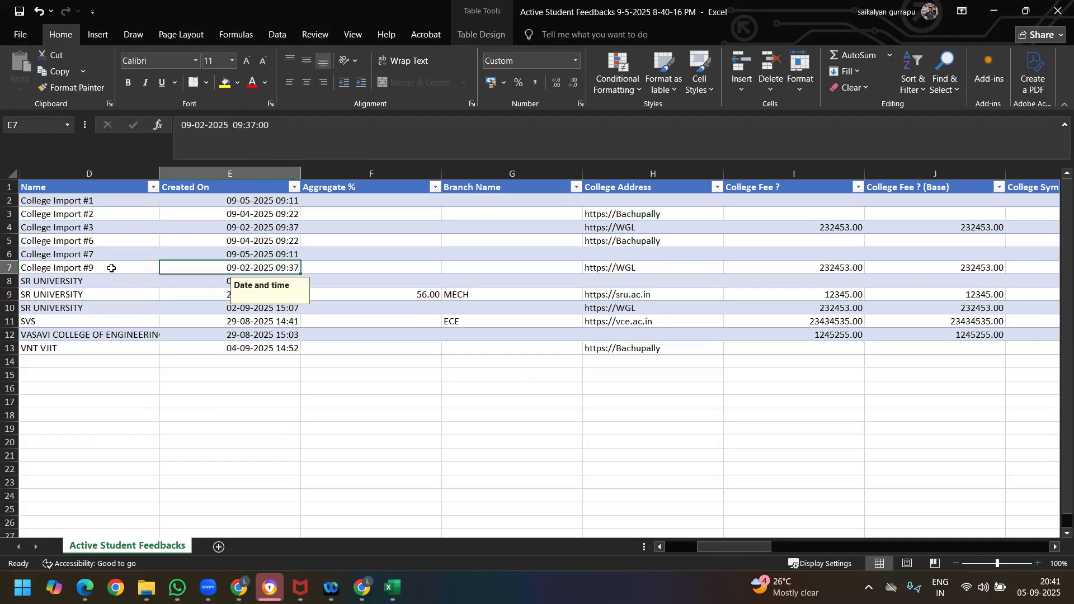
left_click(111, 268)
left_click(252, 128)
left_click(263, 129)
key("BackSpace")
type("4")
left_click(163, 416)
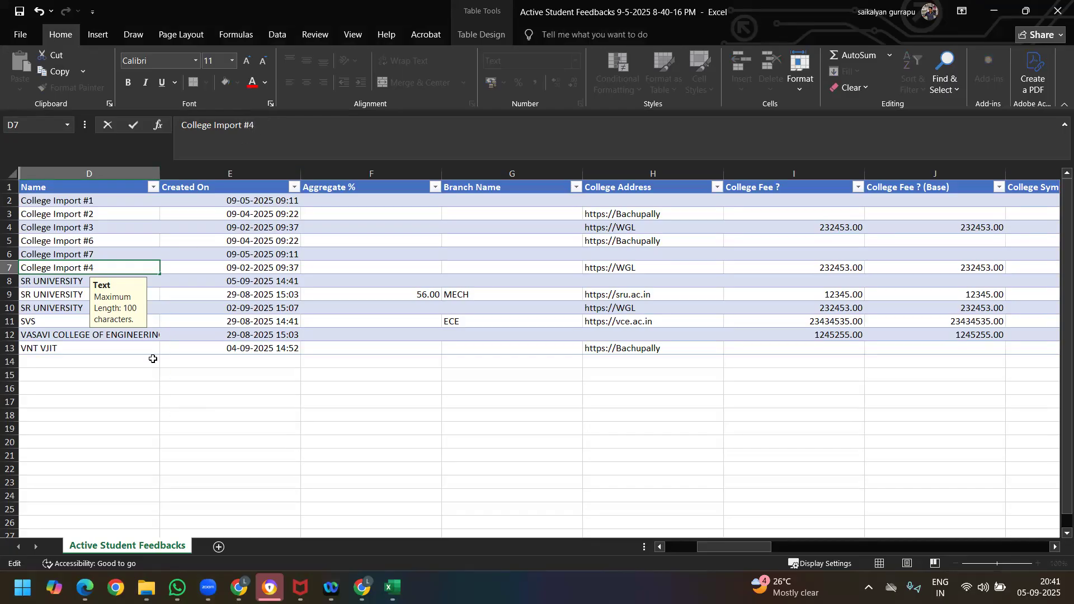
Step: Change the first SR UNIVERSITY name, in cell D8, to SVS UNIVERSITY
left_click(99, 279)
left_click(187, 125)
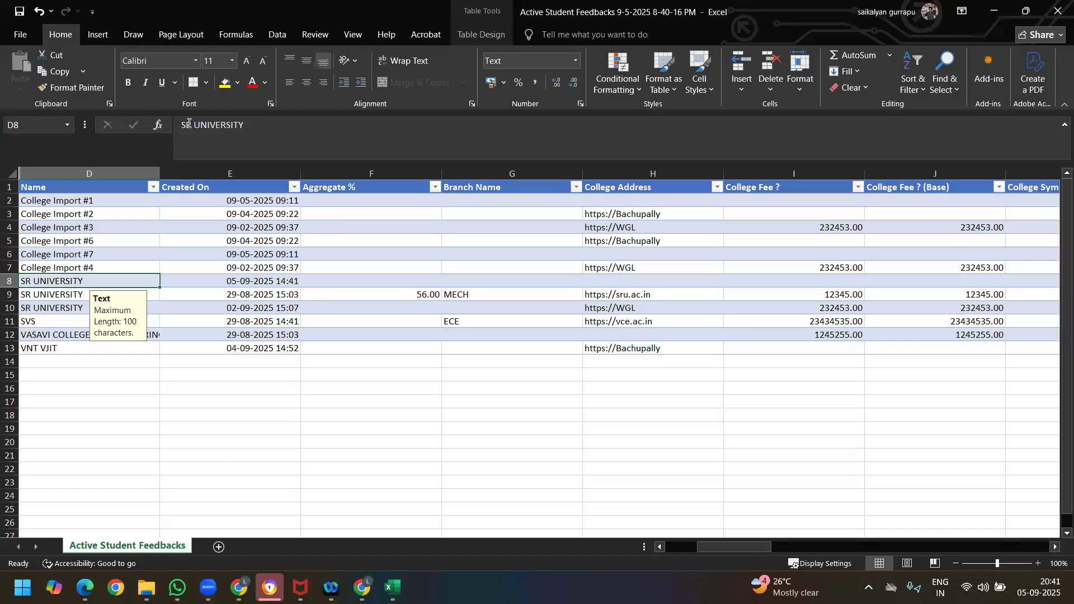
key("BackSpace")
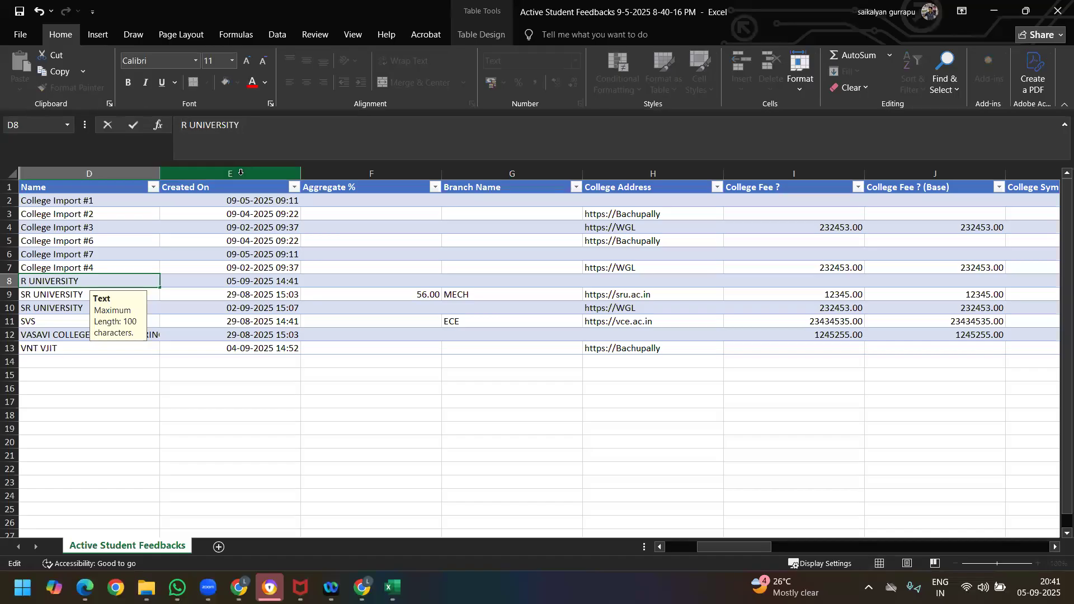
key("BackSpace")
type("S")
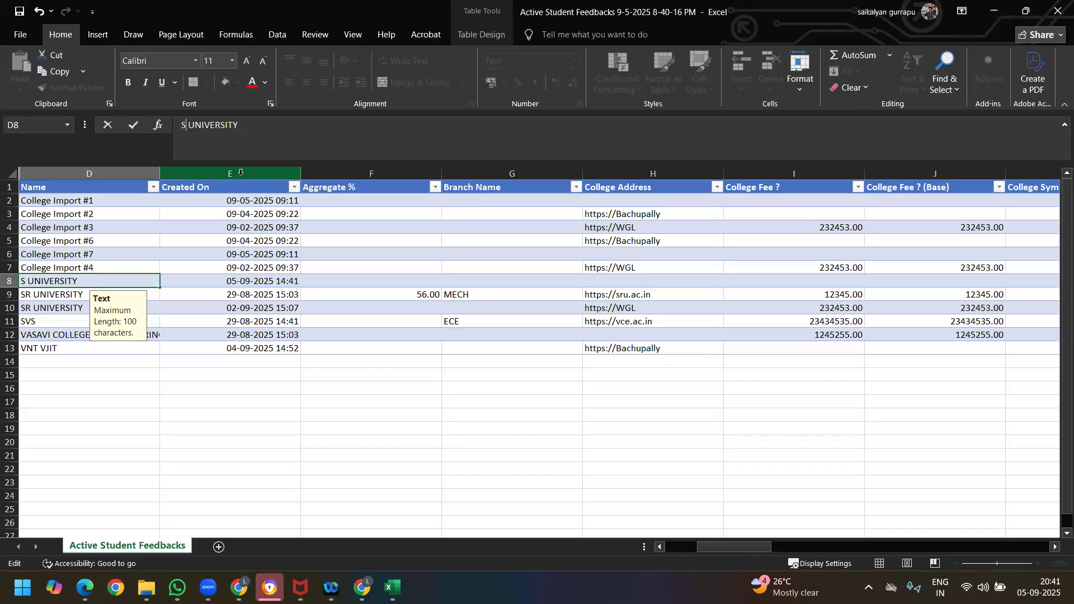
type("VS")
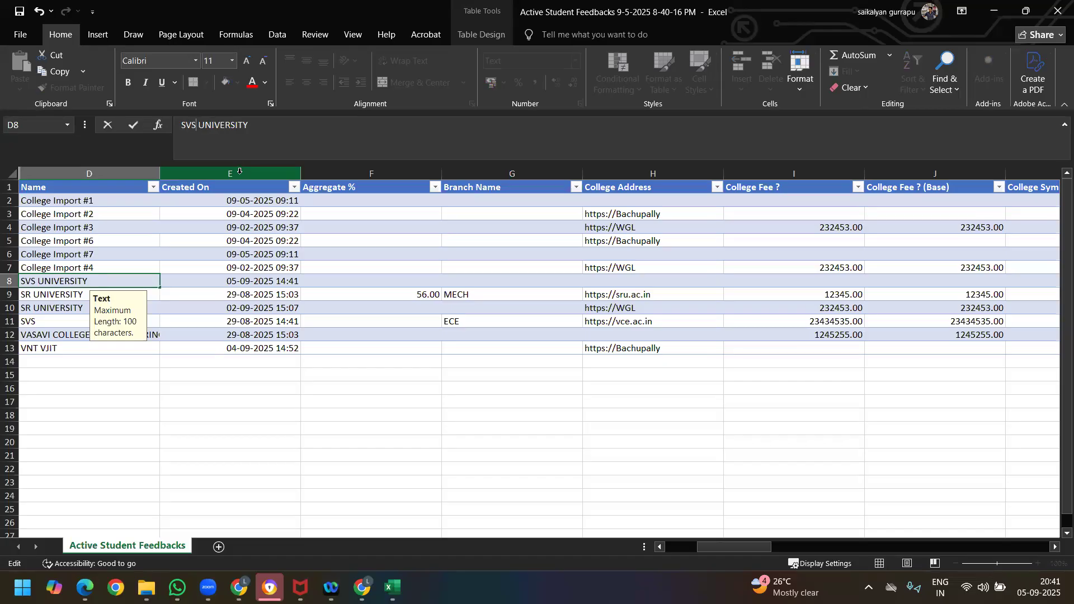
left_click(142, 436)
Step: Change the SR UNIVERSITY name in cell D10 to Balaji UNIVERSITY
left_click(68, 309)
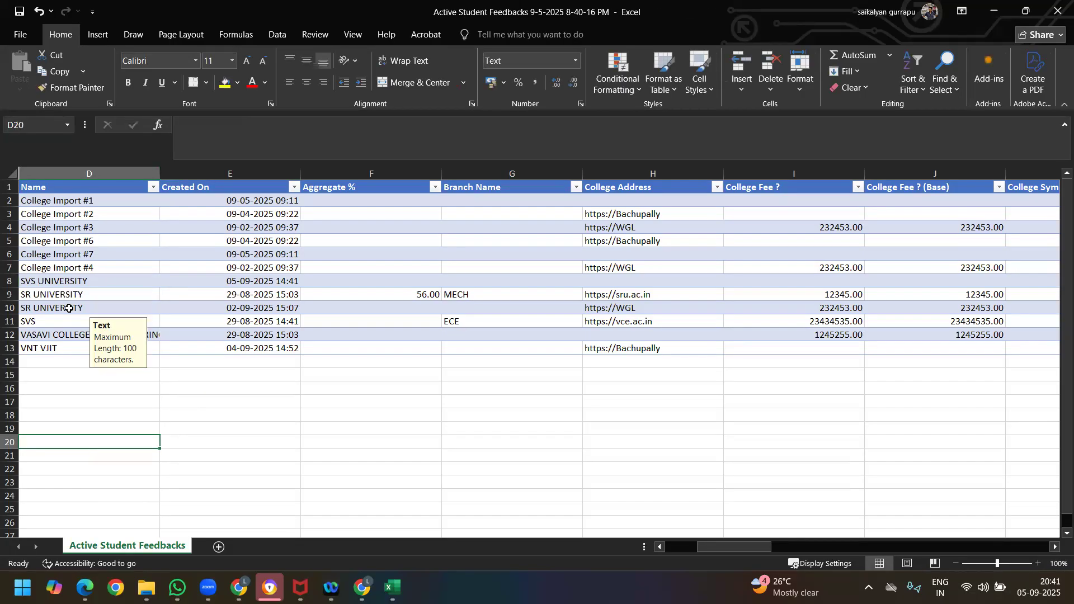
left_click(177, 124)
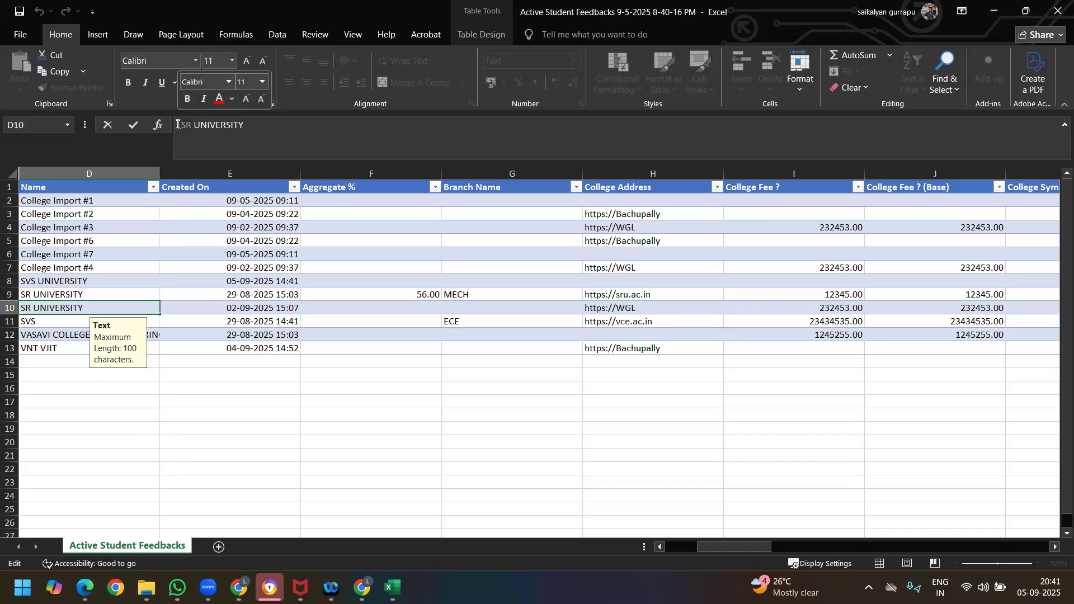
key("Delete")
key("Delete")
type("Balaji")
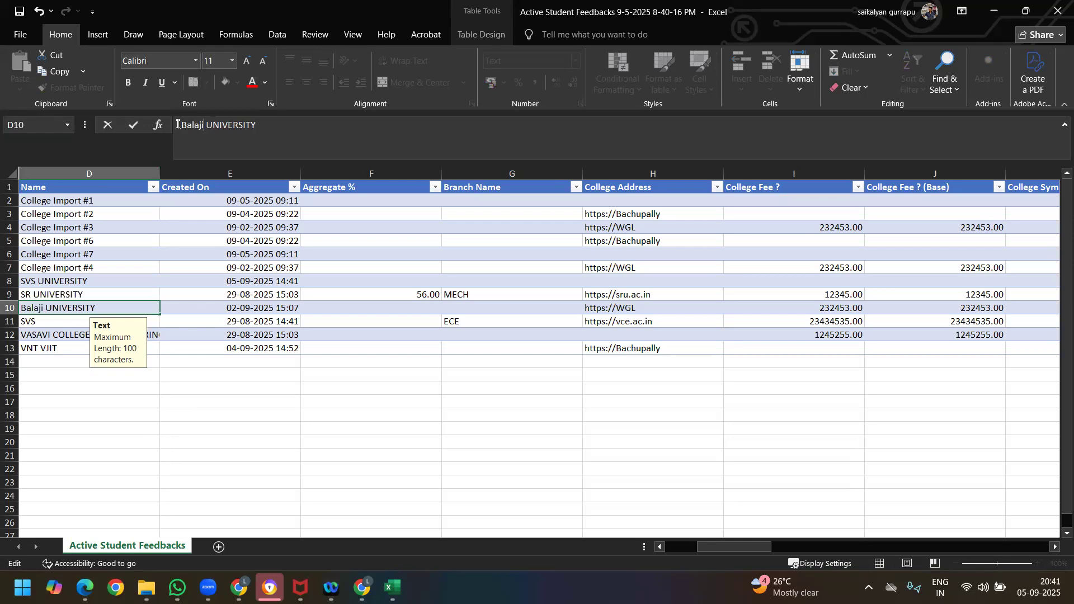
left_click(248, 451)
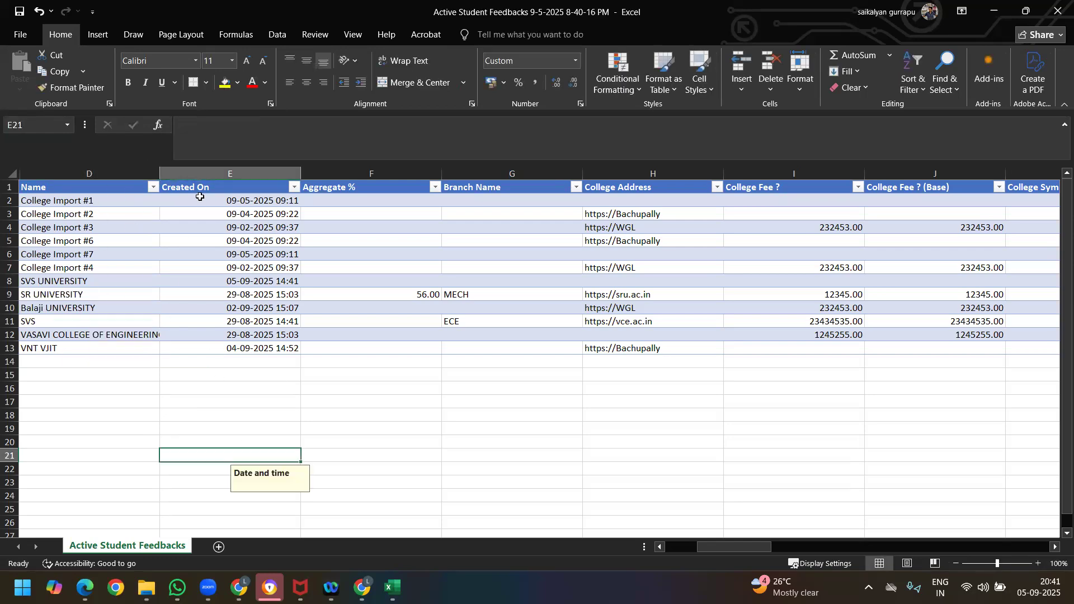
Step: Enter 70 as the Aggregate % in cell F2 and fill it down through row 13 for all records
left_click(240, 174)
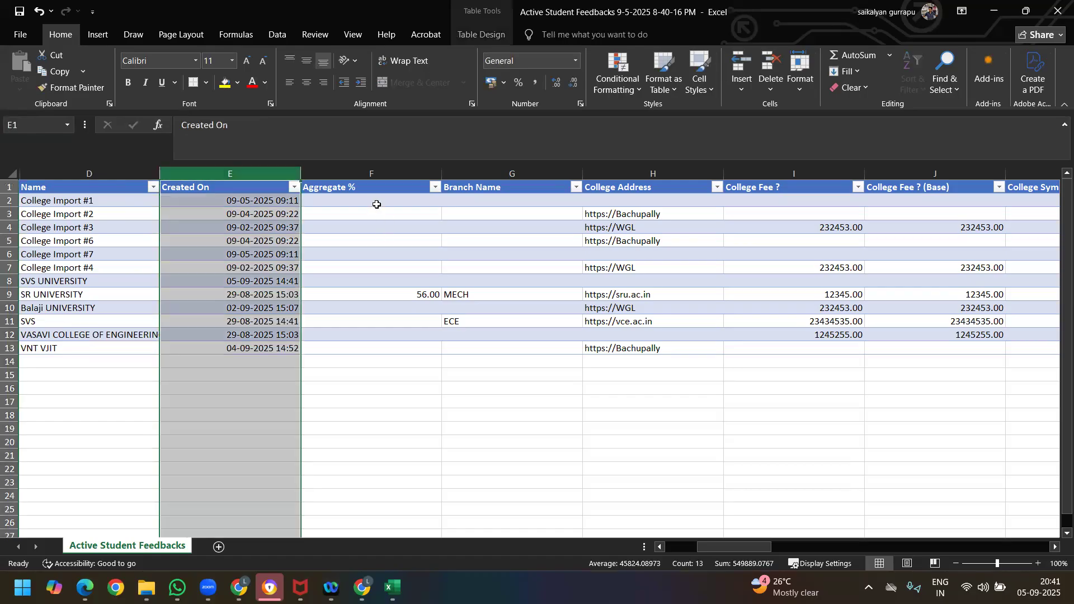
left_click(376, 204)
left_click(339, 415)
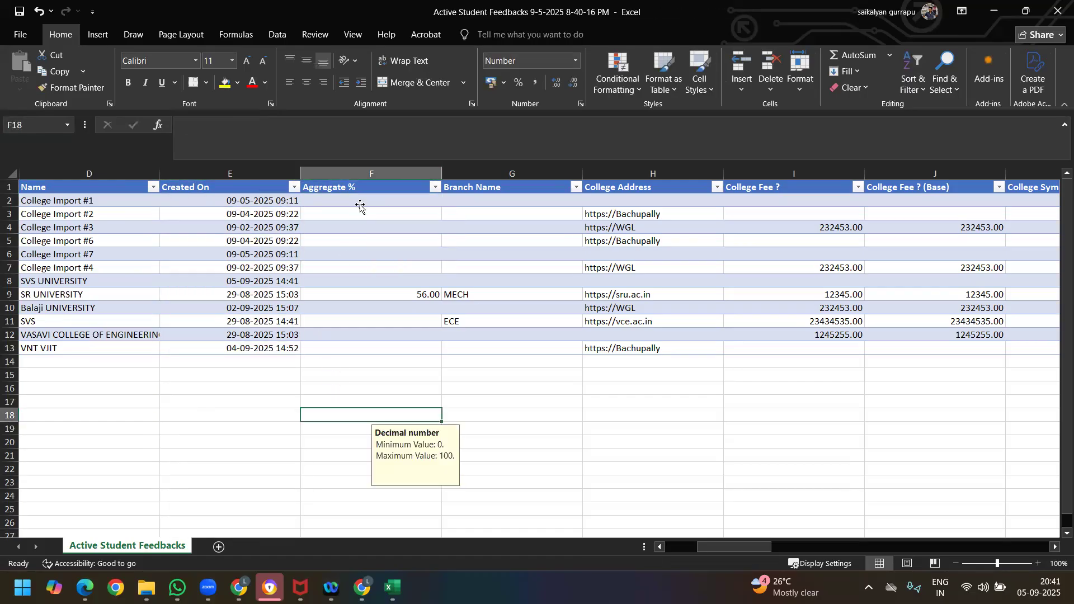
left_click(360, 207)
type("70")
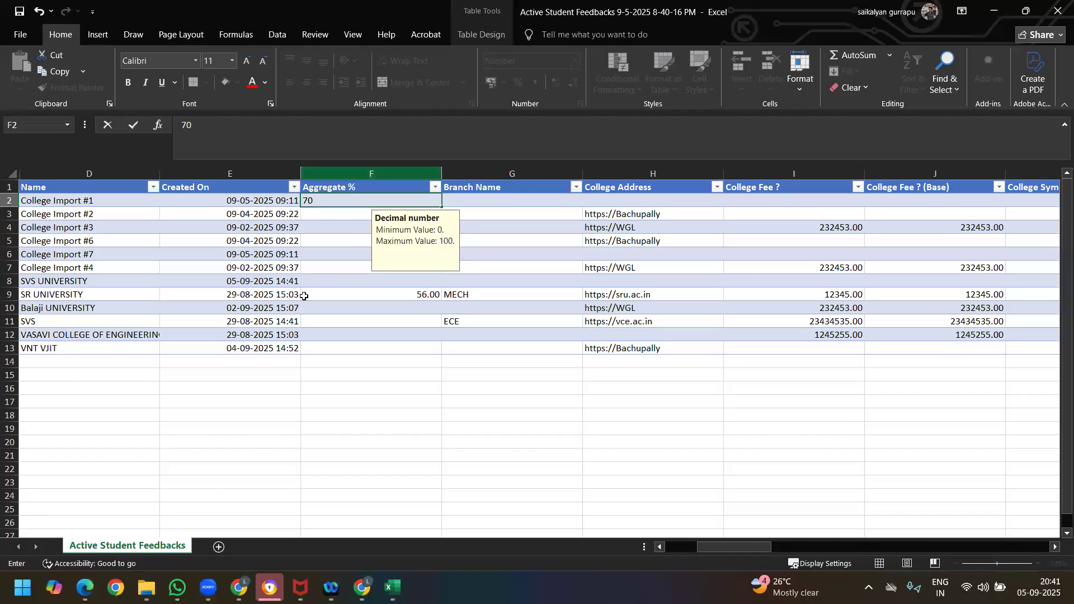
left_click(336, 320)
left_click(432, 200)
left_click_drag(442, 207, 424, 351)
left_click(544, 390)
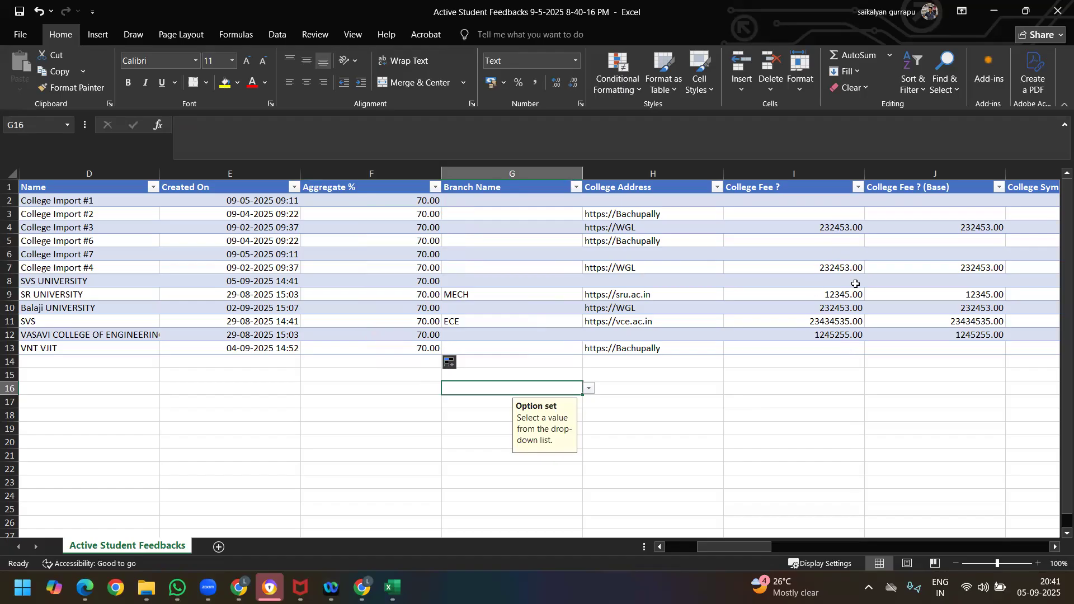
left_click_drag(713, 552, 766, 549)
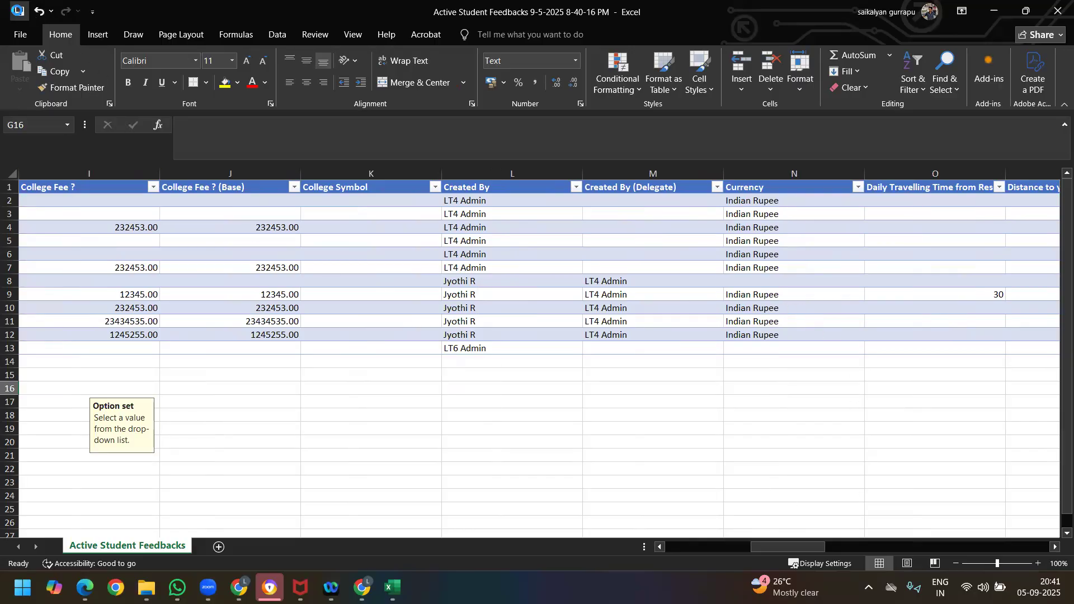
Step: Close the edited workbook, switch to Chrome and open the Imports list from the Data management page
left_click(1057, 11)
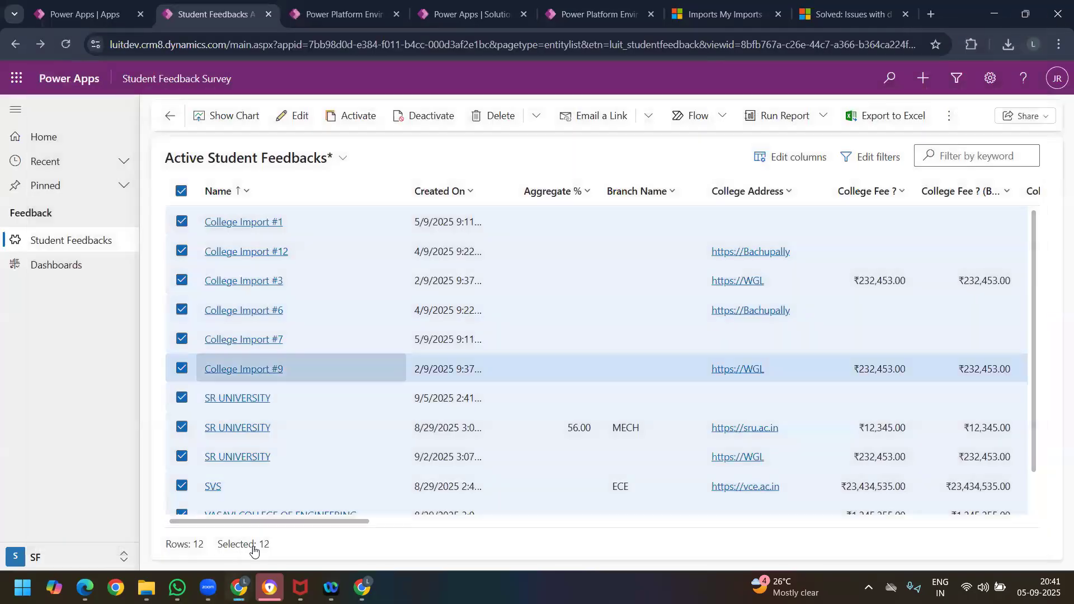
left_click(147, 587)
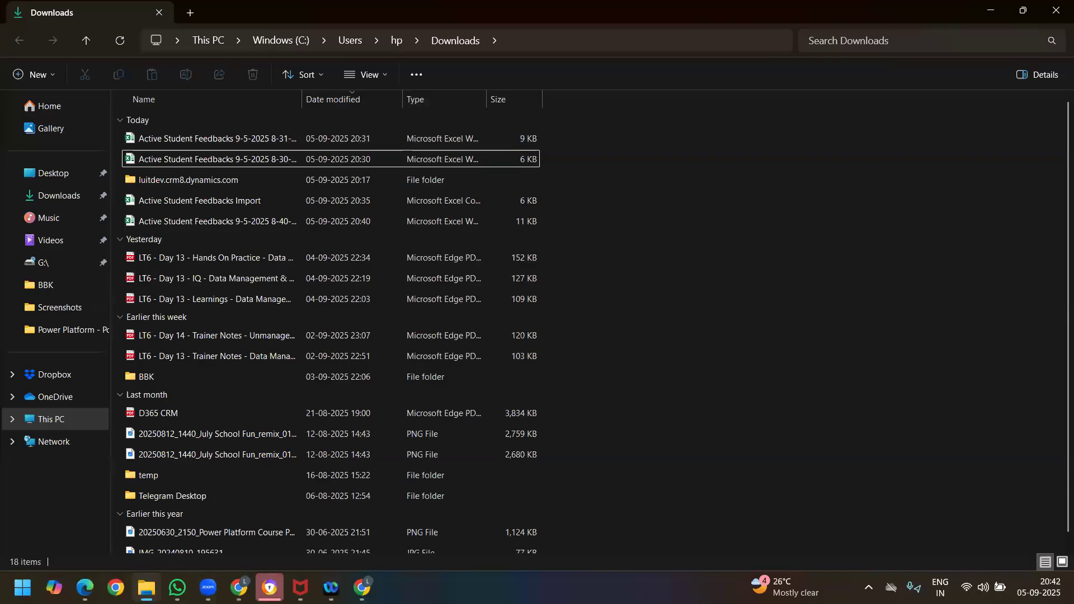
mouse_move(238, 587)
left_click(266, 535)
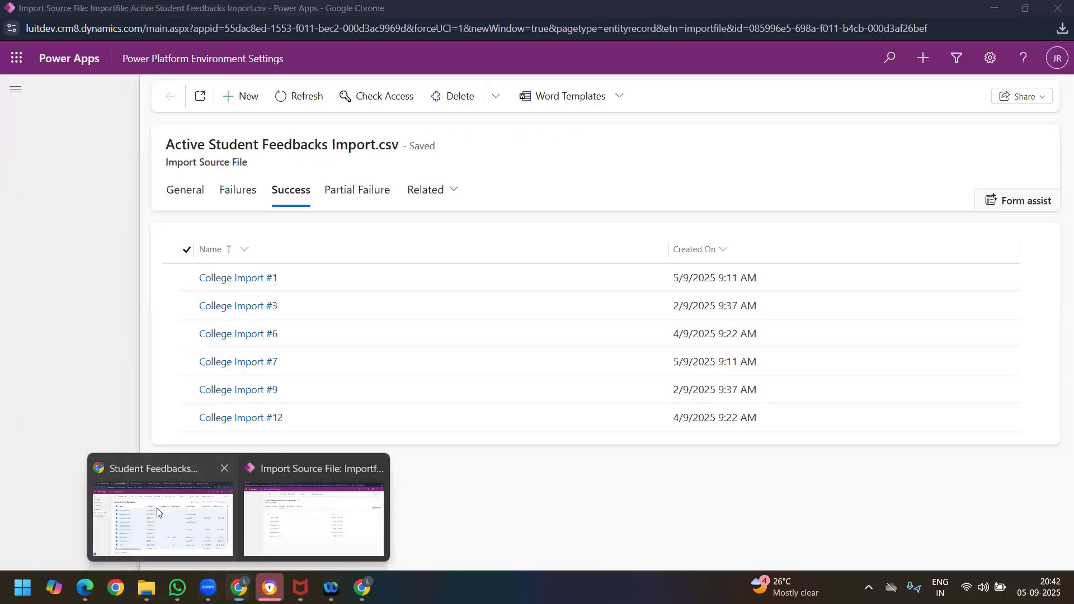
left_click(157, 508)
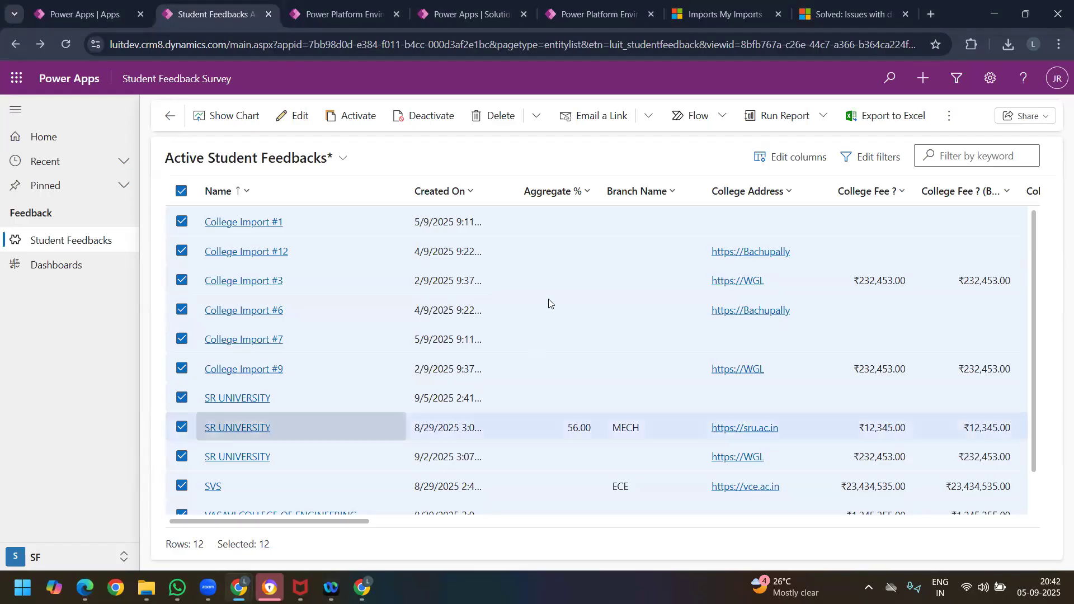
left_click(594, 8)
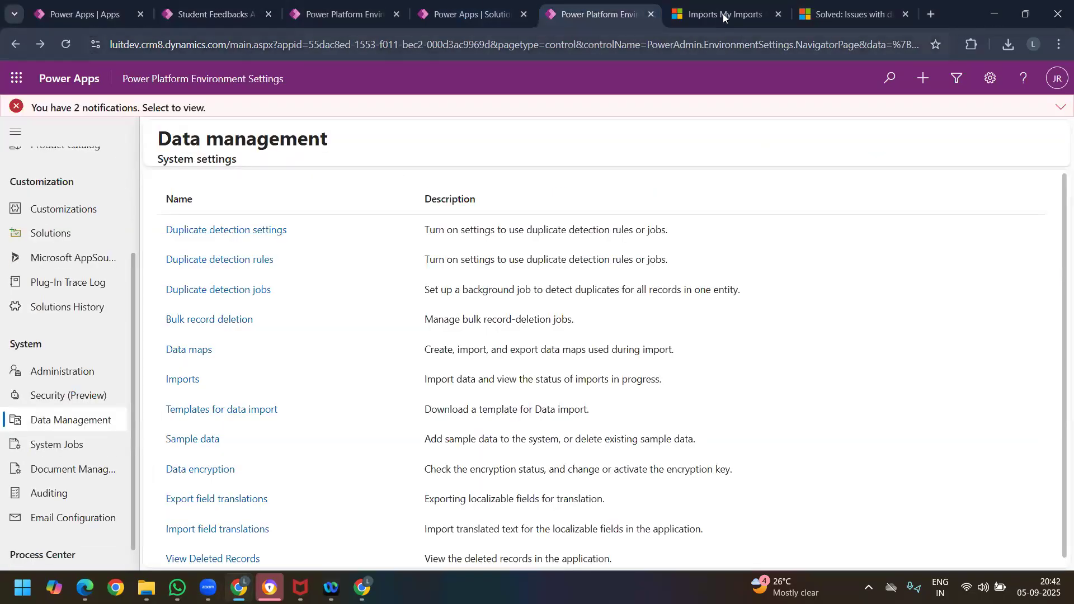
left_click(197, 380)
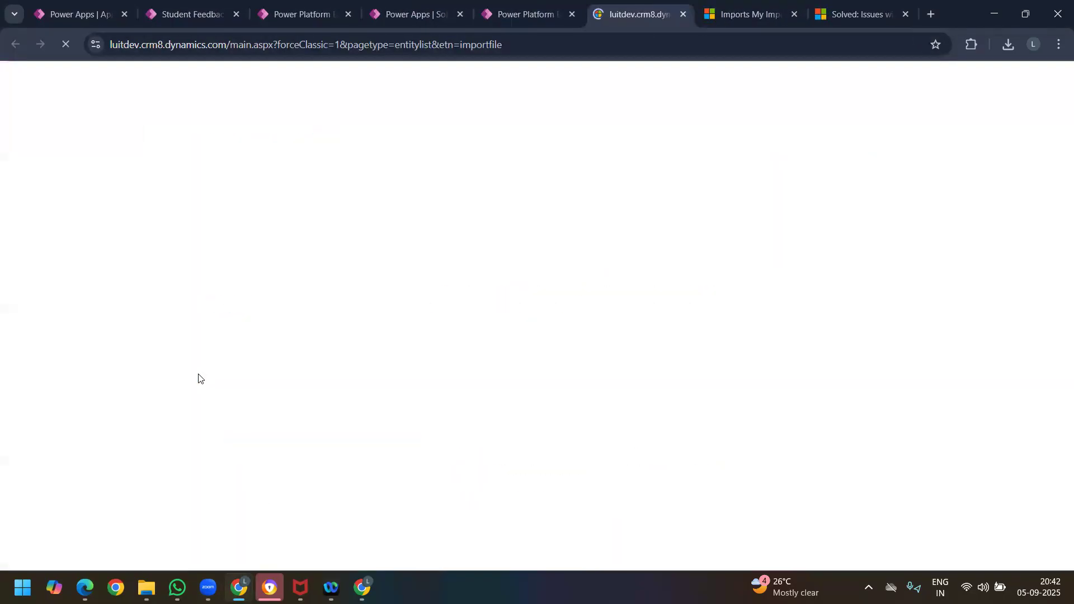
left_click(458, 75)
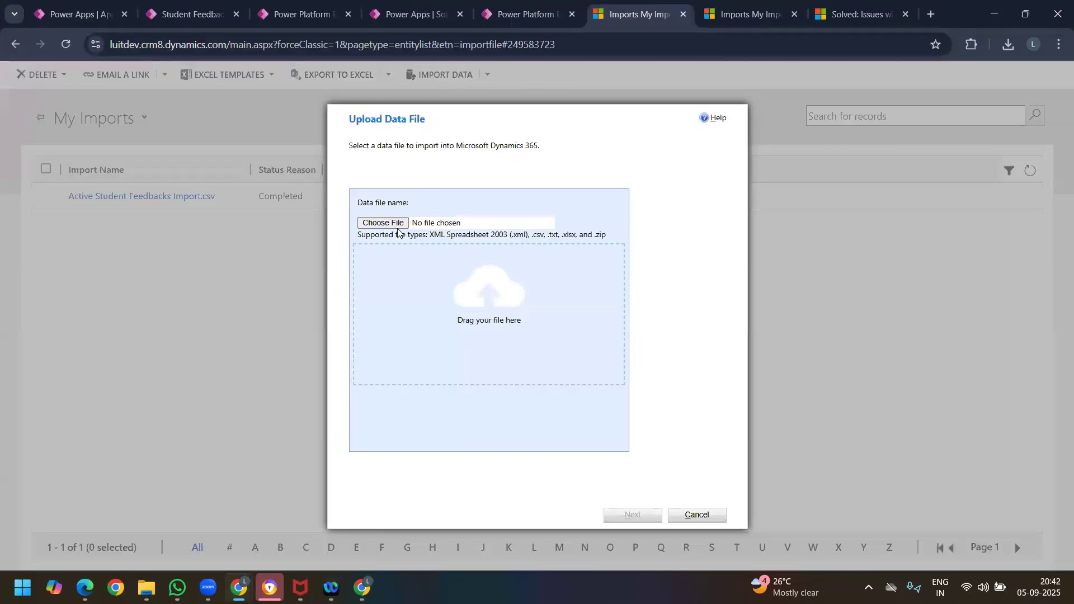
left_click(402, 225)
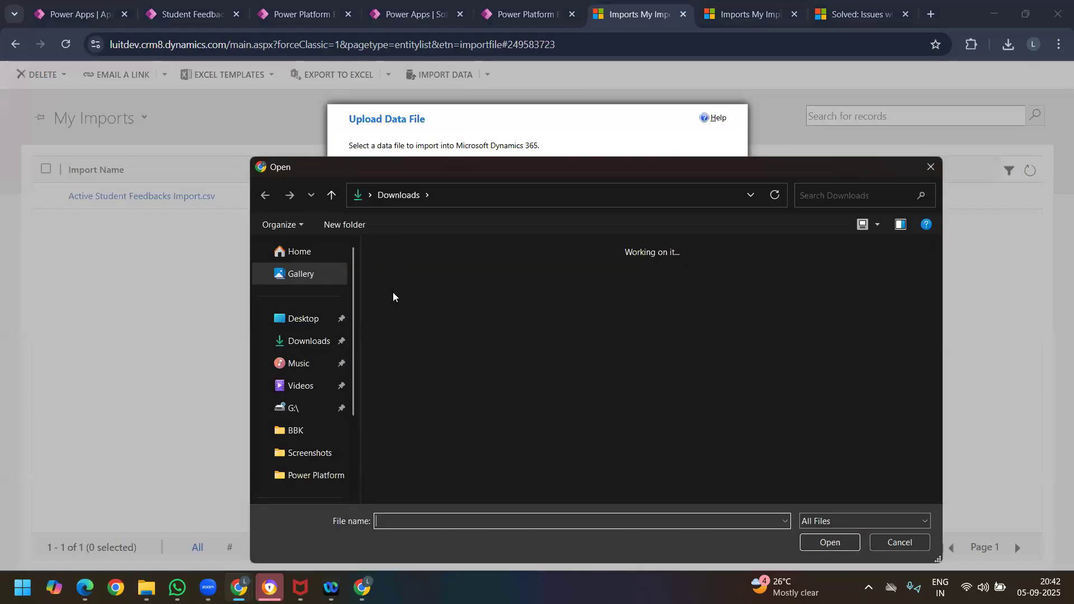
left_click(399, 316)
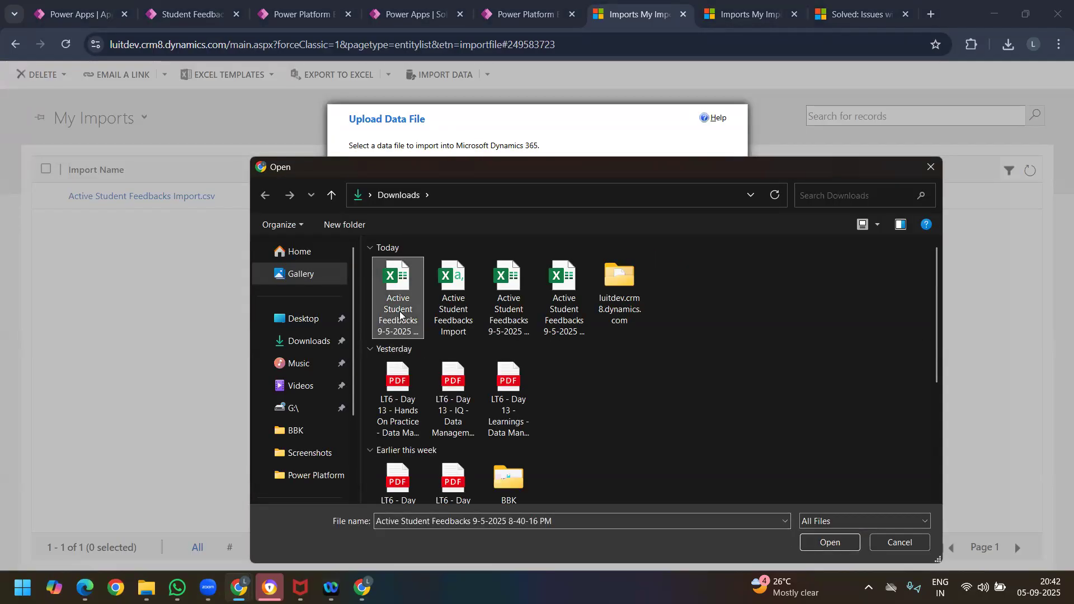
left_click(828, 543)
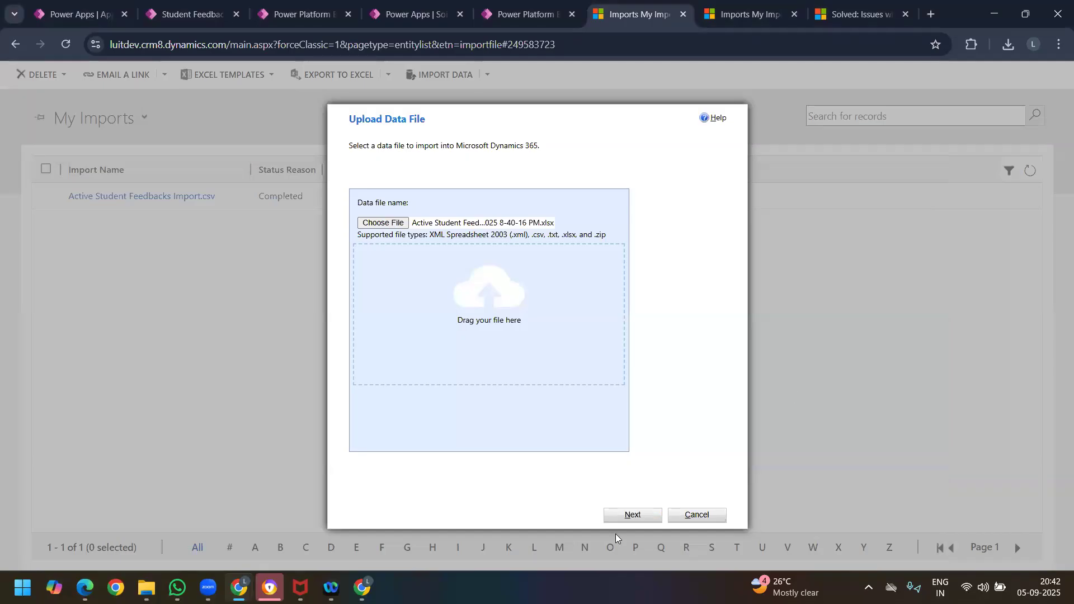
Step: Submit the uploaded workbook for import with duplicates not allowed, and finish the wizard
left_click(643, 513)
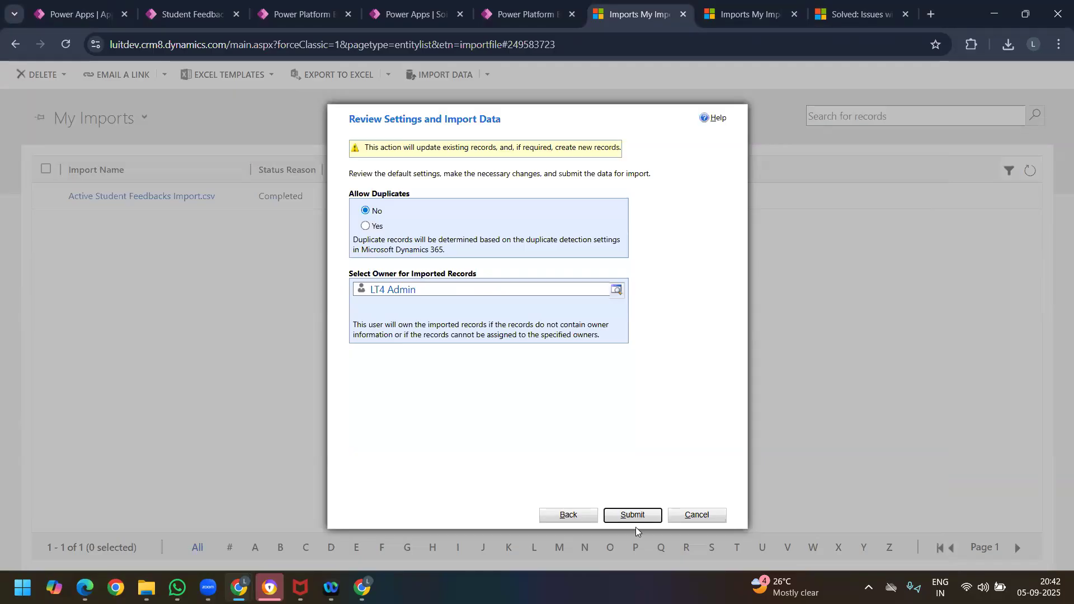
left_click(633, 516)
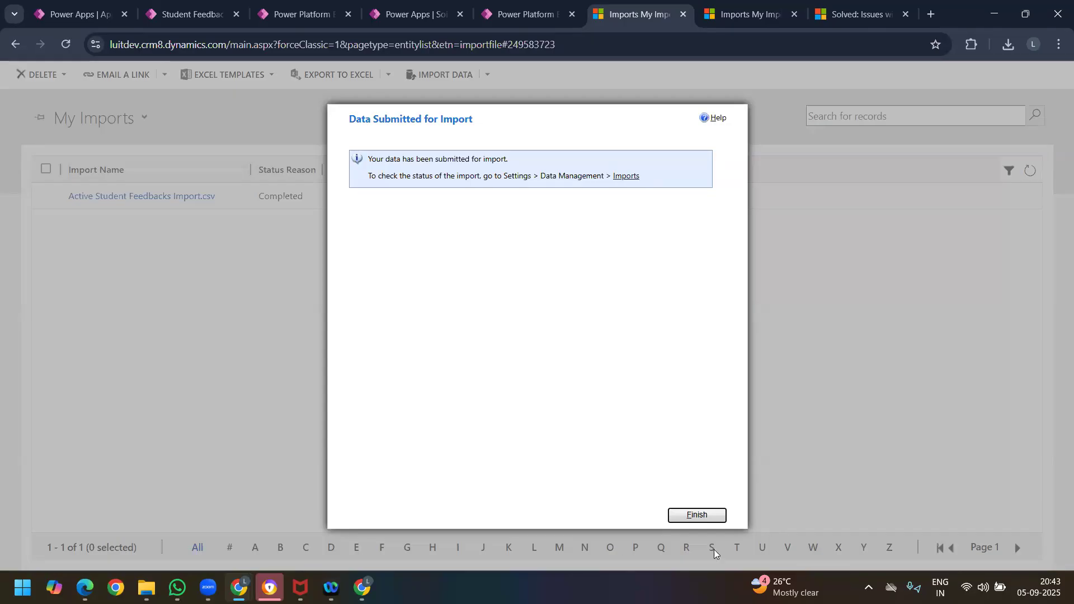
left_click(697, 515)
Step: Refresh the My Imports list repeatedly to follow the status of the new workbook import
left_click(1030, 171)
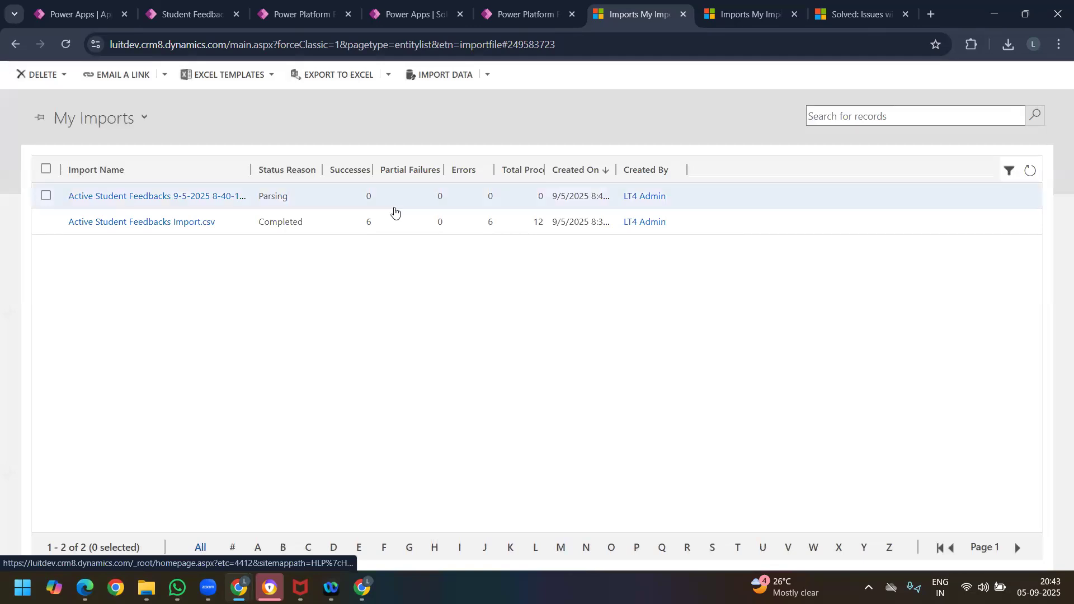
left_click(1028, 172)
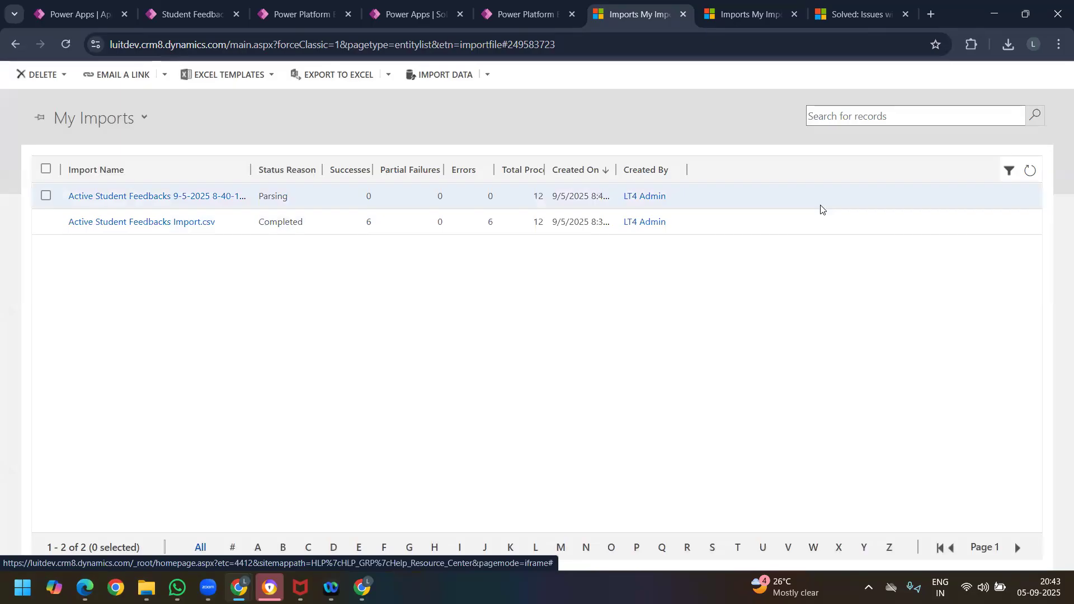
left_click(1030, 174)
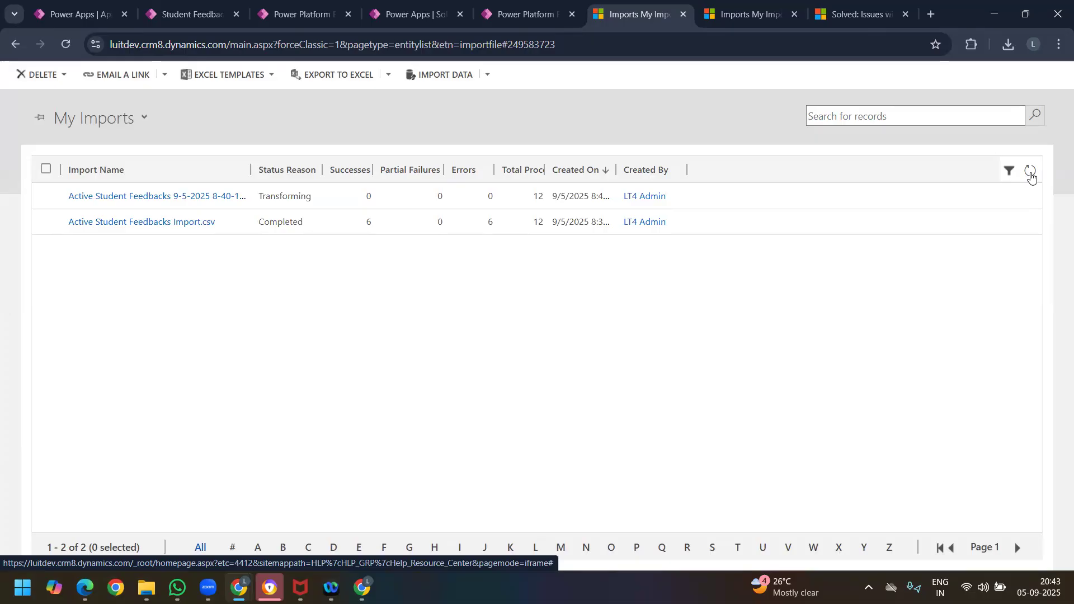
left_click(1031, 177)
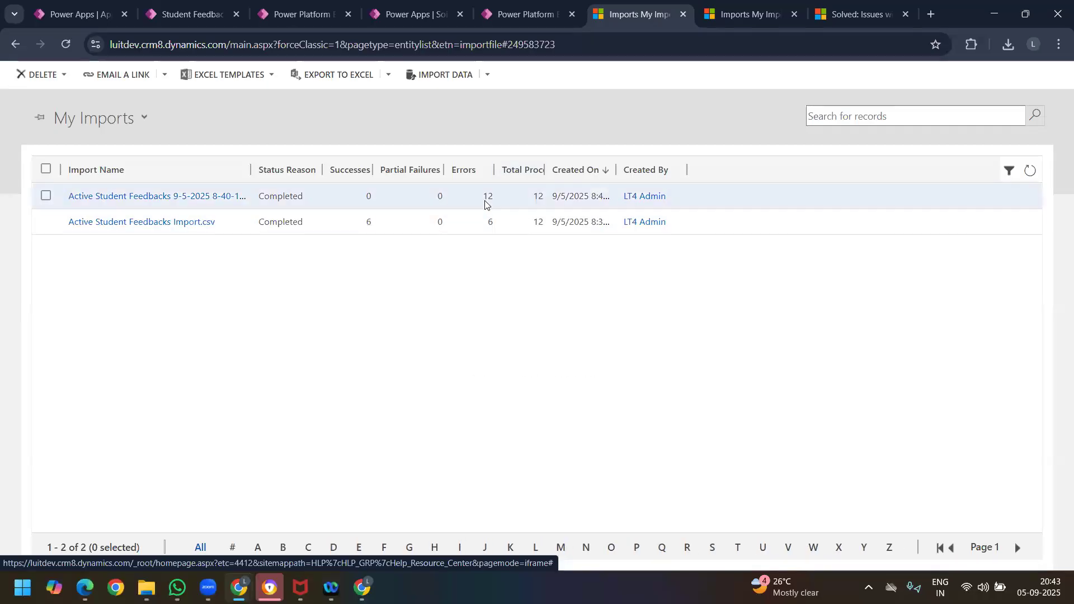
Step: Examine the failed rows of the new import and their column headings, then return to the Student Feedbacks list
left_click(228, 197)
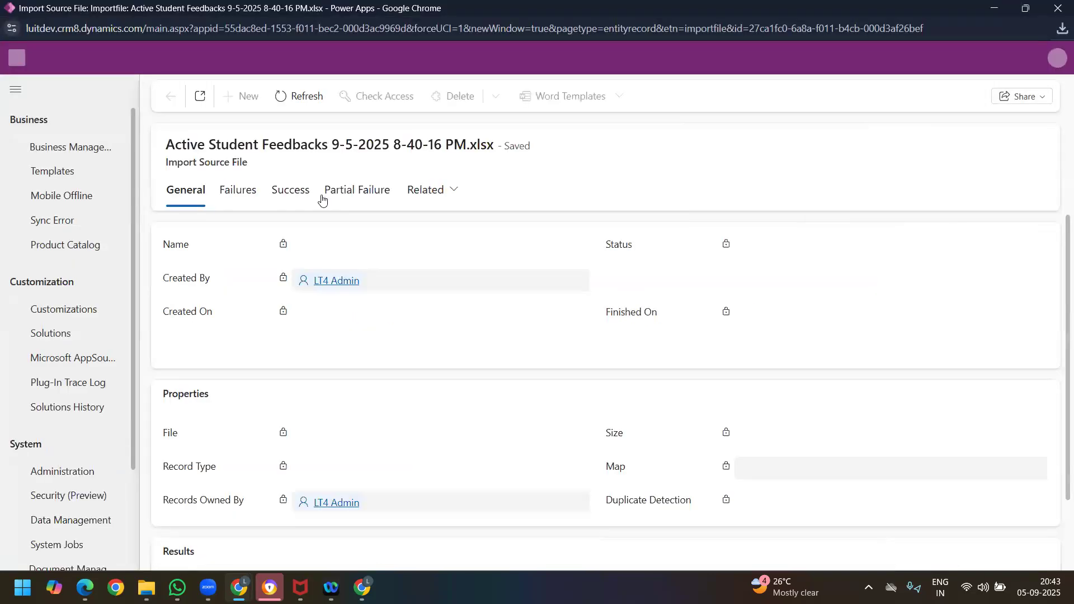
left_click(290, 195)
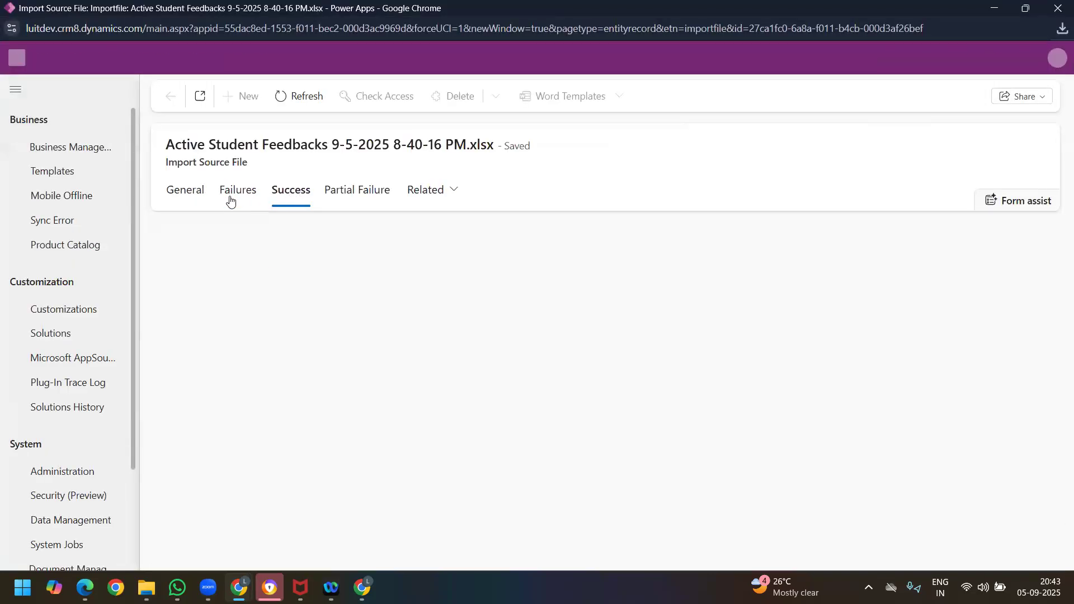
left_click(231, 200)
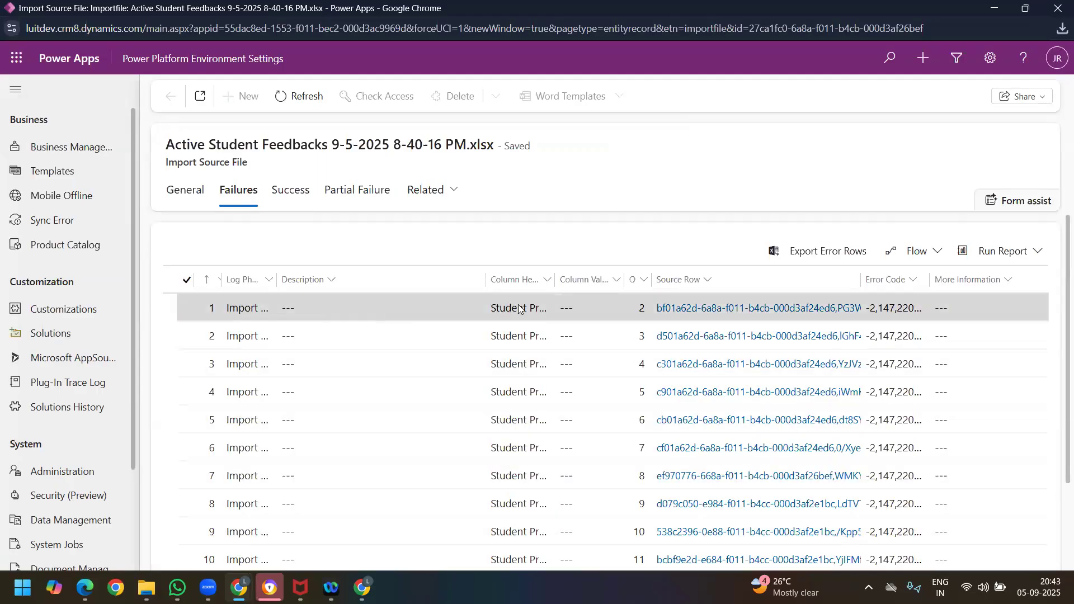
left_click_drag(553, 283, 654, 277)
scroll(572, 389, "down", 2)
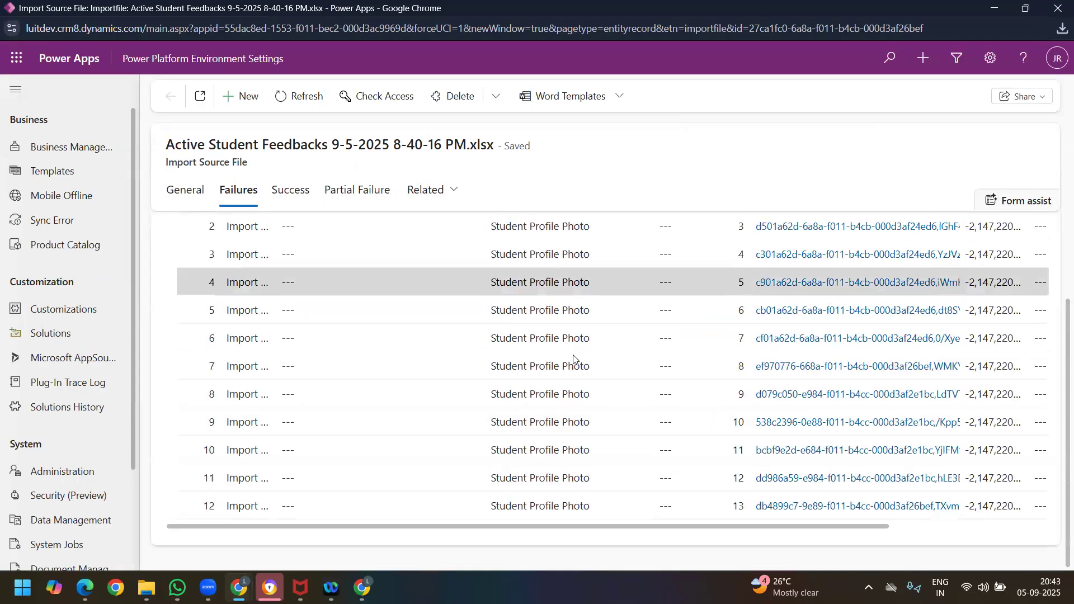
scroll(570, 362, "up", 2)
left_click(993, 8)
left_click(184, 20)
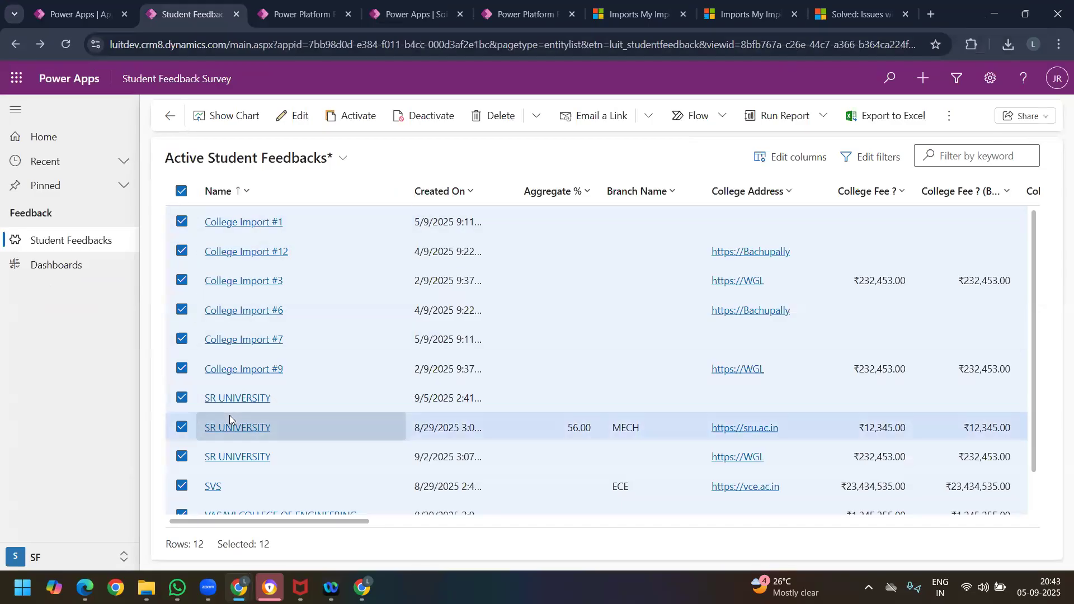
left_click(804, 158)
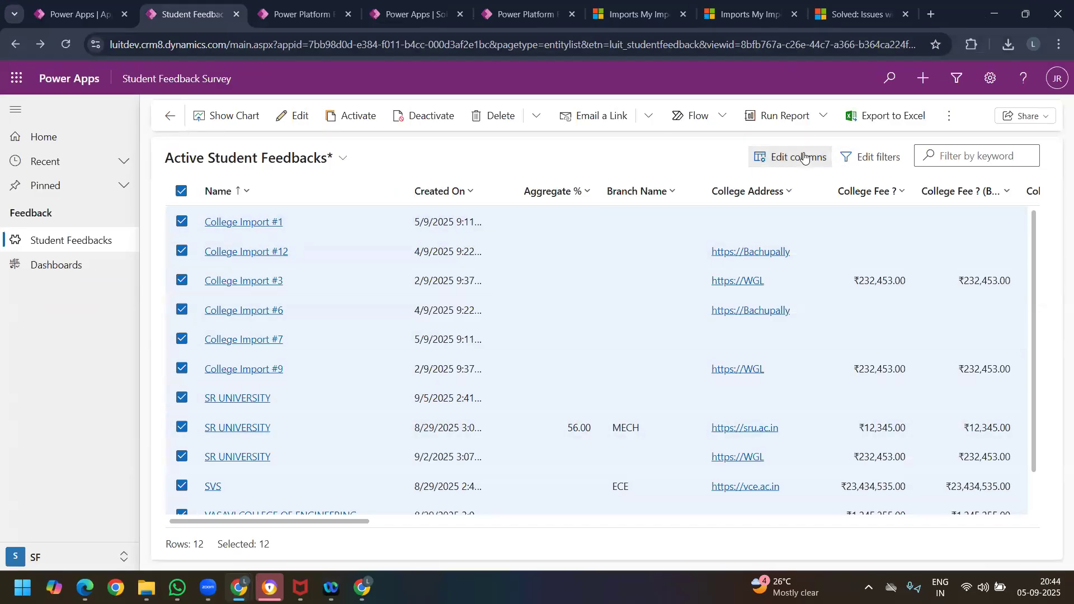
left_click(1035, 184)
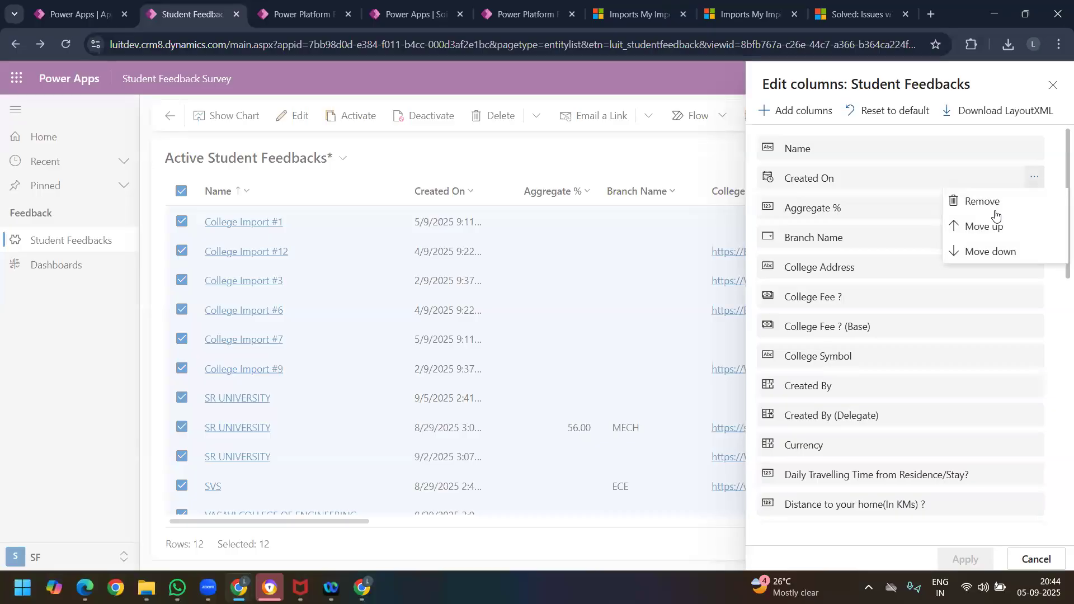
left_click(984, 200)
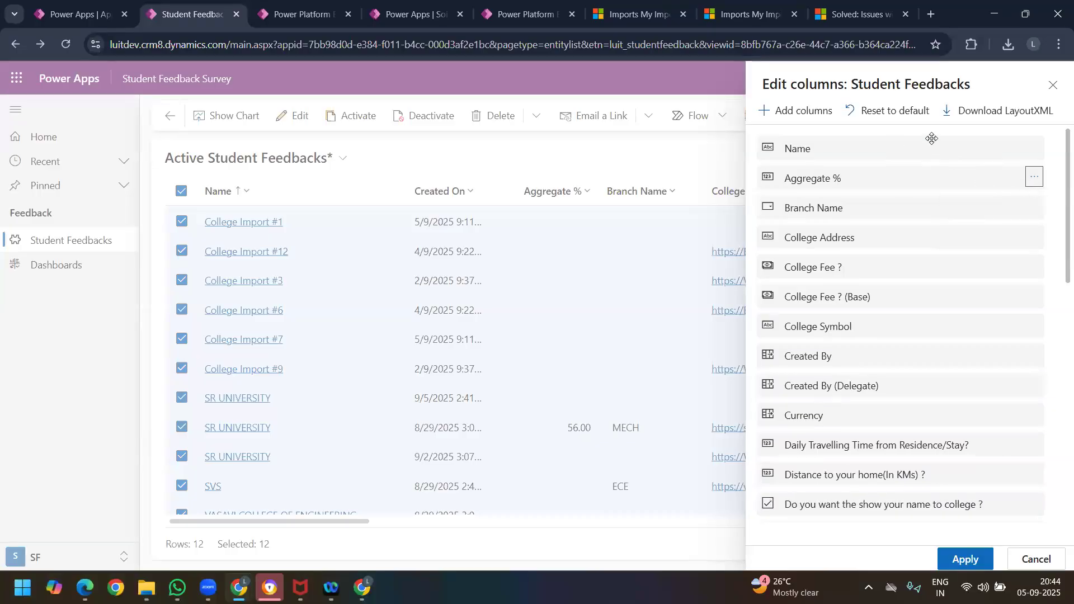
left_click(1053, 85)
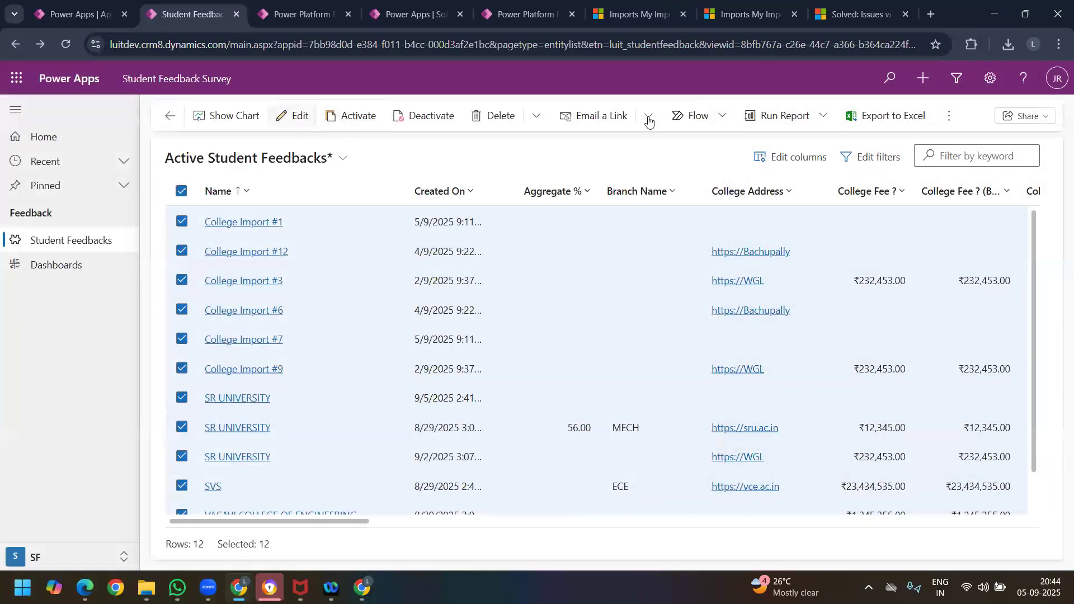
left_click(946, 117)
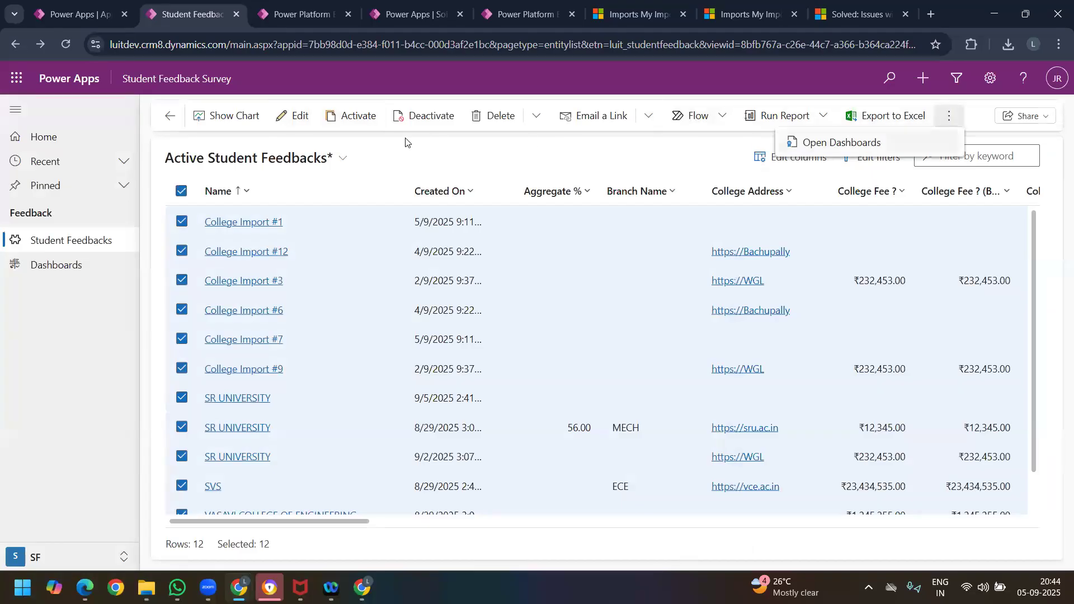
Step: Go back to the default Active Student Feedbacks view and remove the Created On column, keeping only Name
left_click(166, 116)
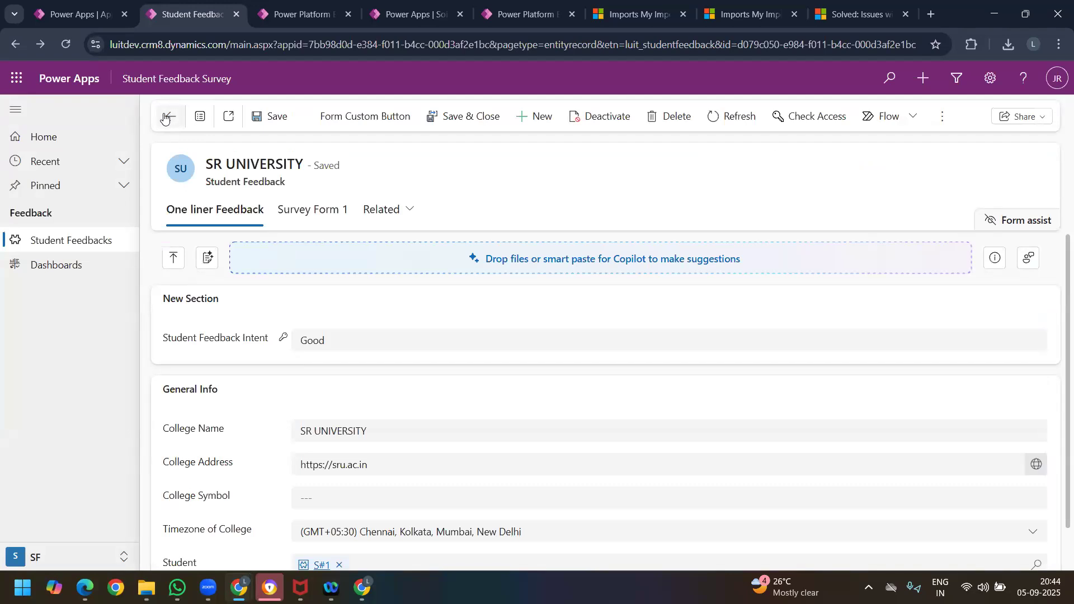
left_click(169, 117)
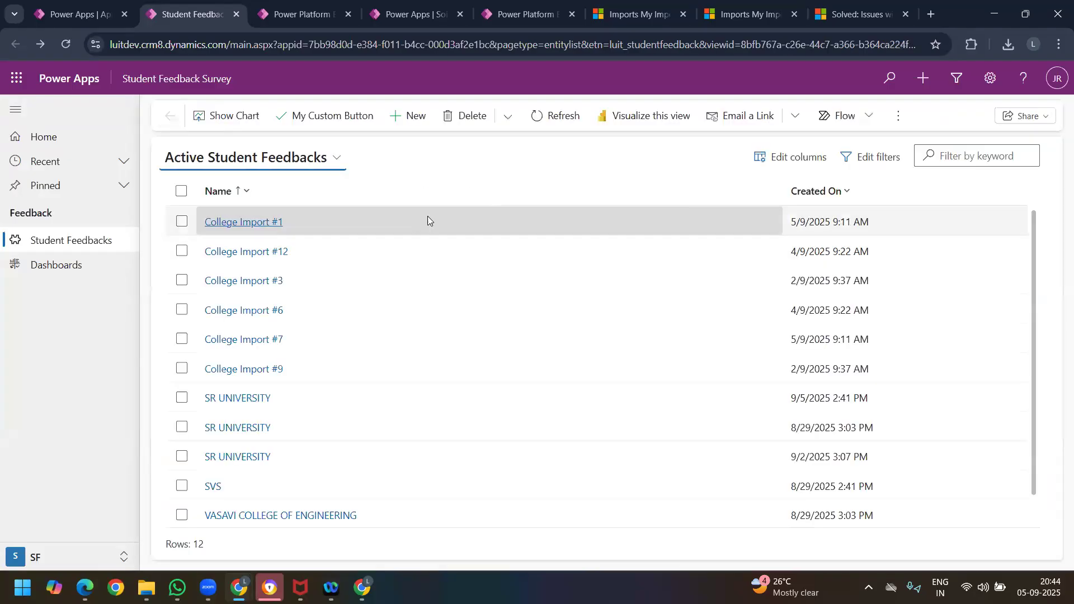
left_click(792, 157)
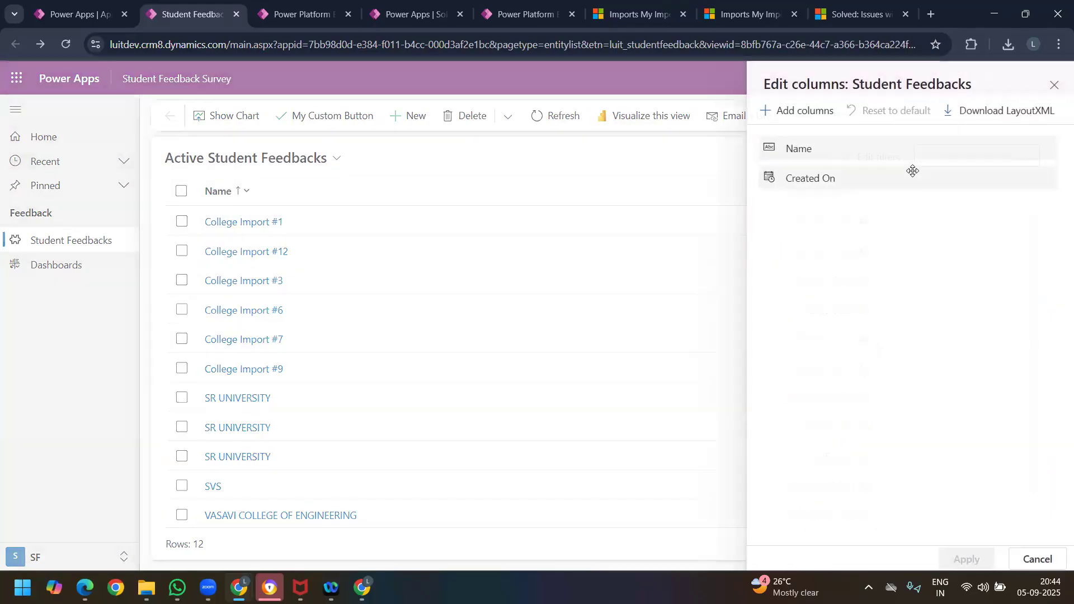
left_click(1045, 179)
left_click(989, 203)
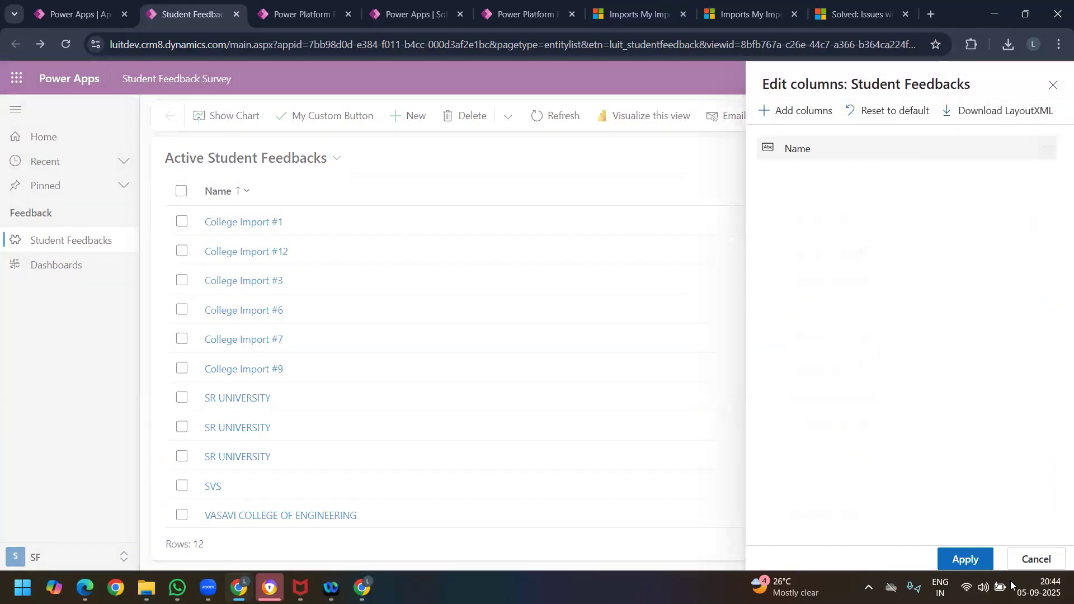
left_click(965, 559)
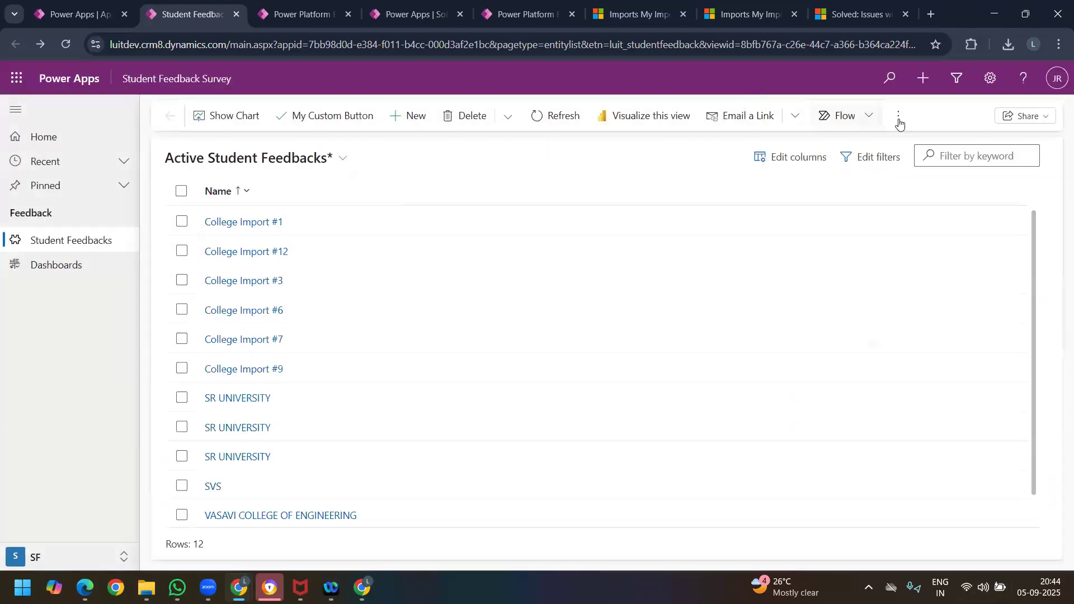
Step: Export the Name-only Active Student Feedbacks view to Excel and open the downloaded workbook
left_click(899, 116)
left_click(968, 194)
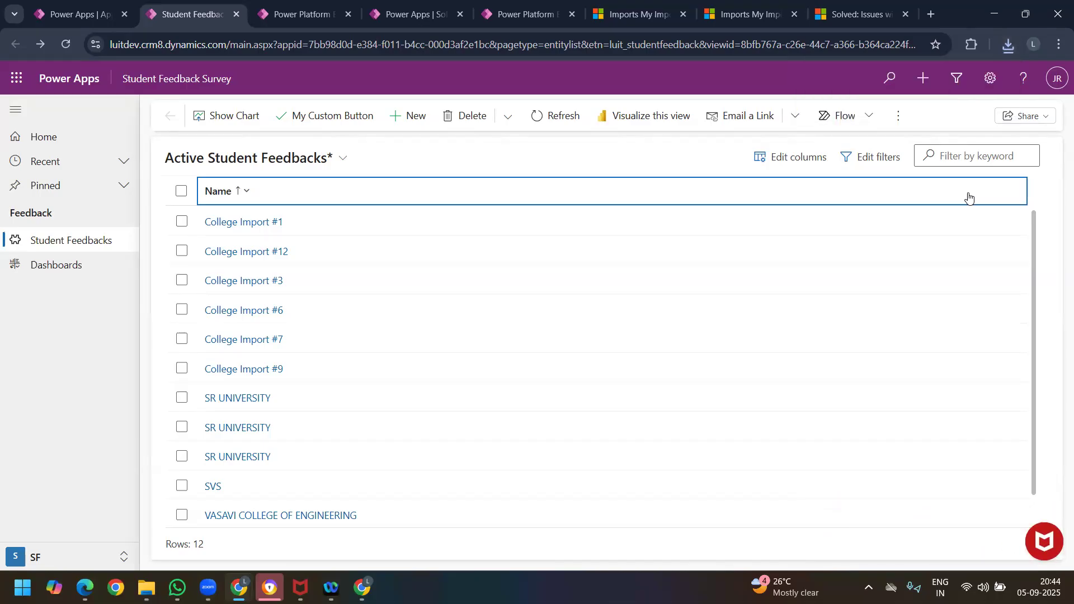
left_click(1008, 45)
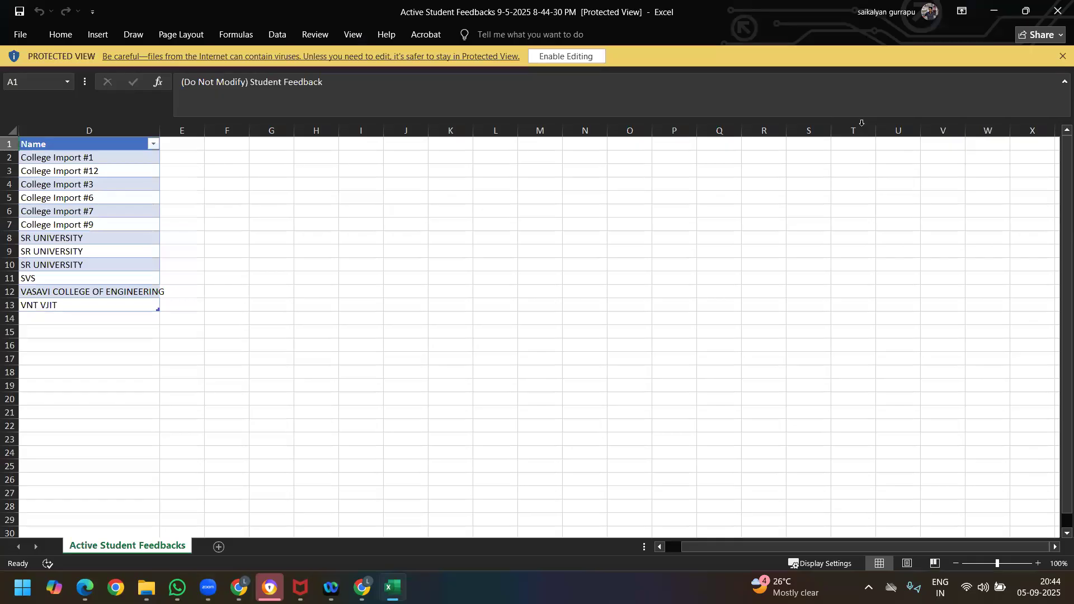
Step: Enable editing in the exported workbook and fit the width of the Name column to its contents
left_click(567, 56)
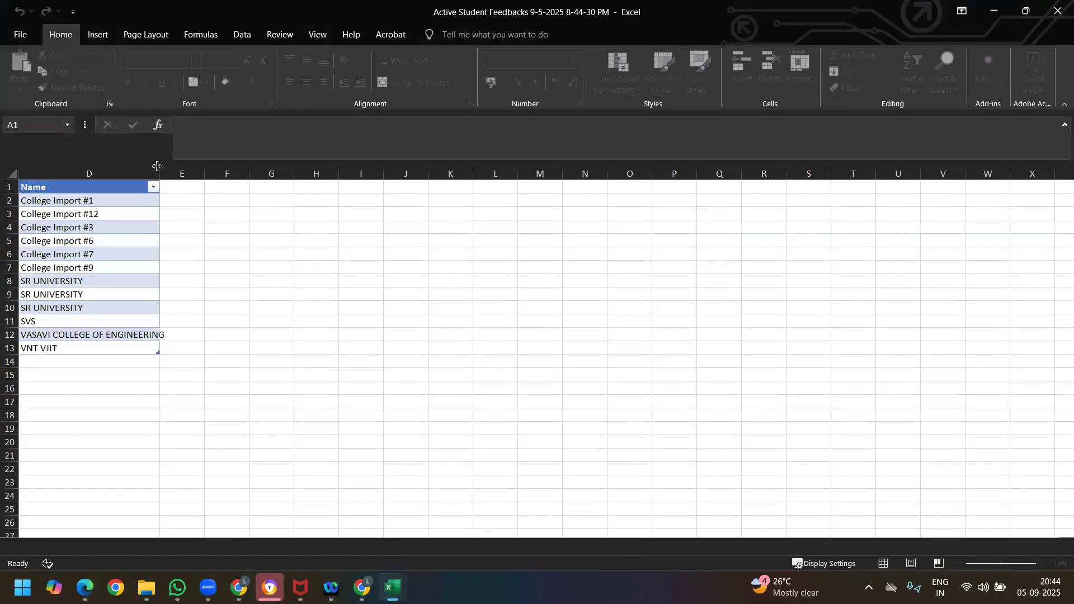
double_click(159, 168)
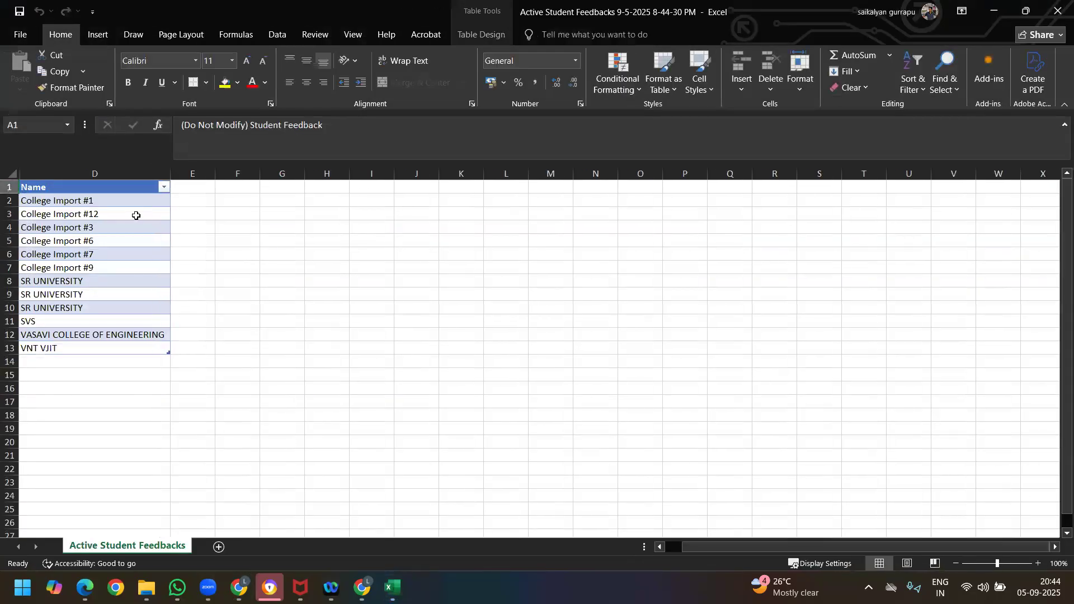
Step: Fill the twelve Name cells with the series College Import #1 through College Import #12, then save and close the workbook
left_click(163, 203)
left_click_drag(165, 207, 168, 352)
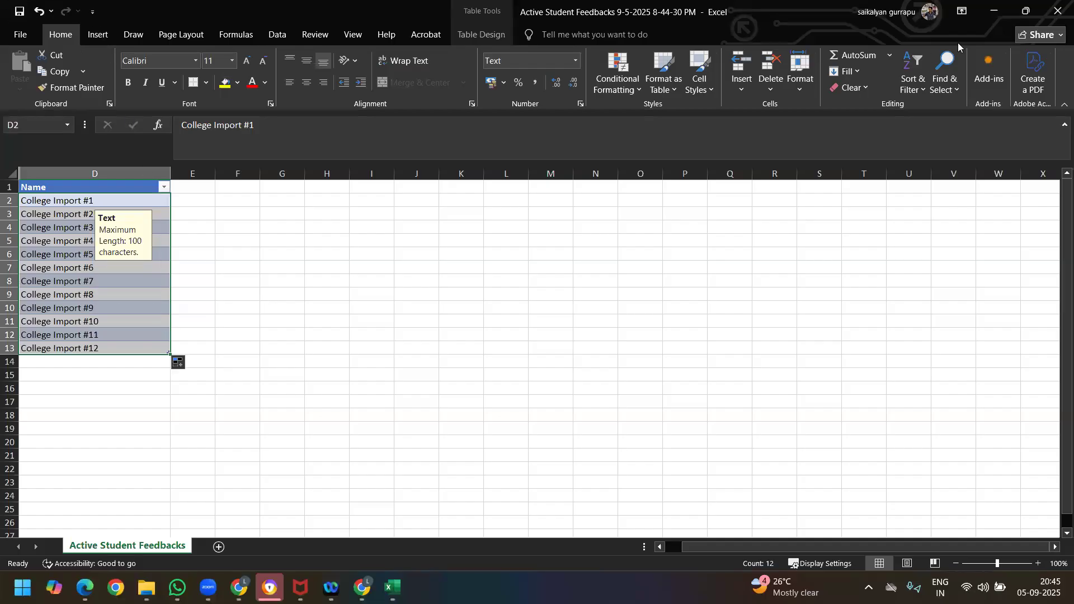
left_click(1056, 10)
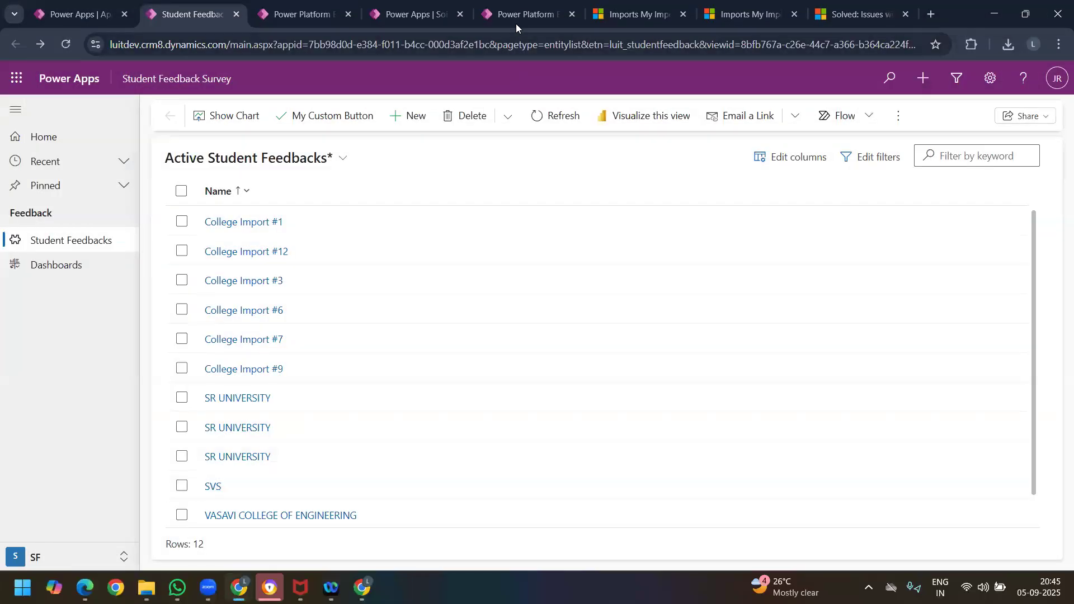
left_click(631, 14)
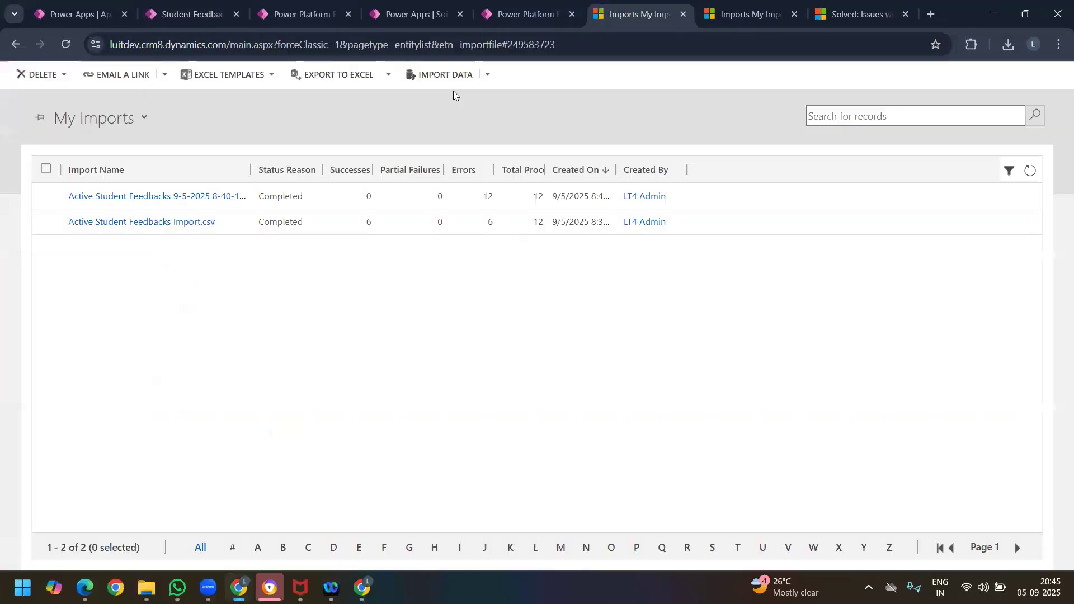
left_click(456, 82)
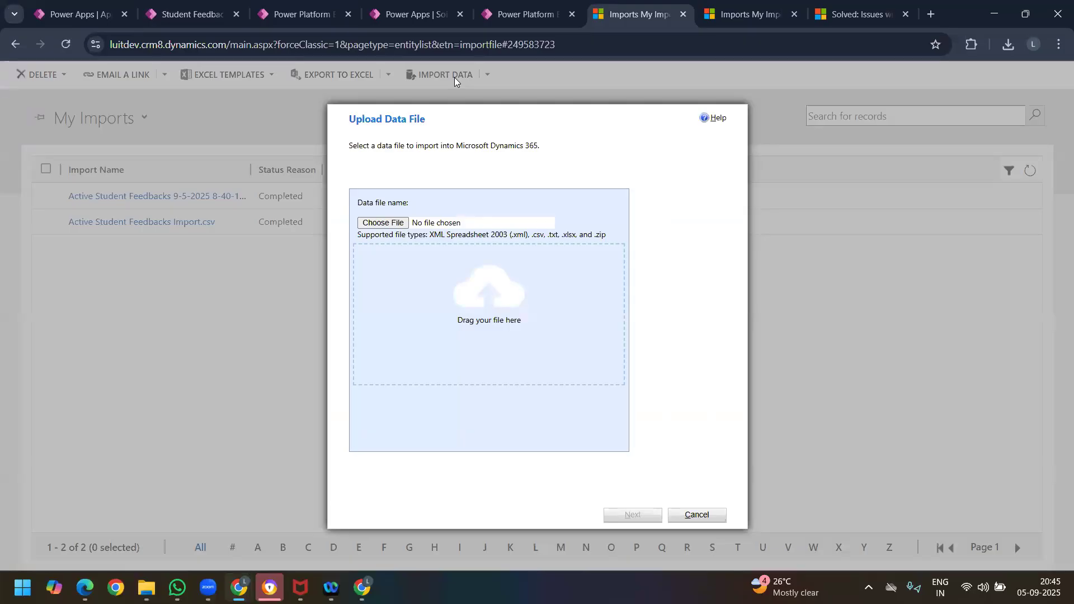
left_click(397, 223)
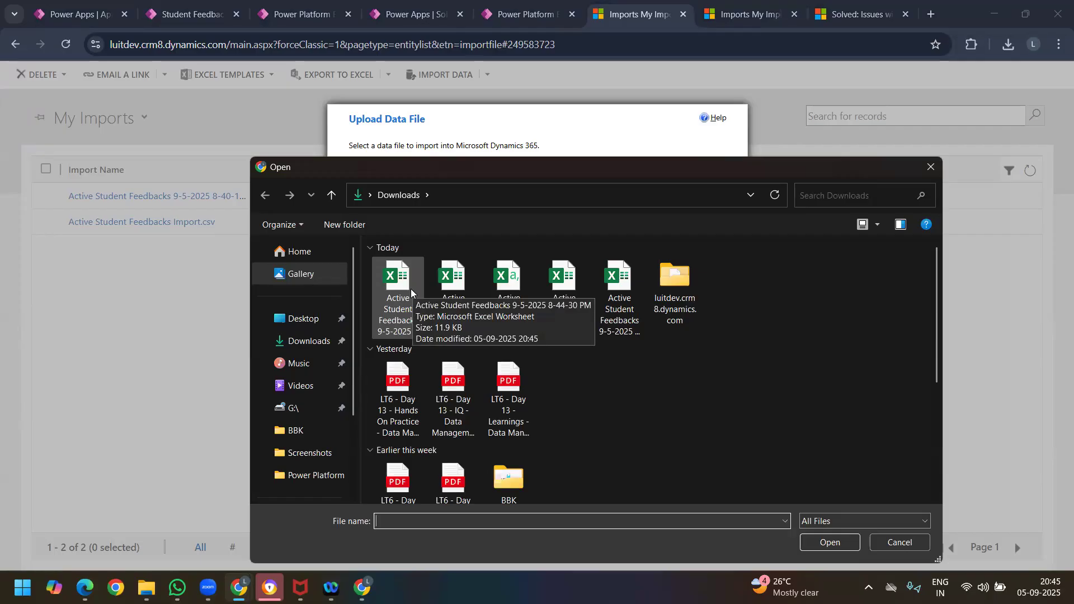
left_click(407, 304)
left_click(830, 542)
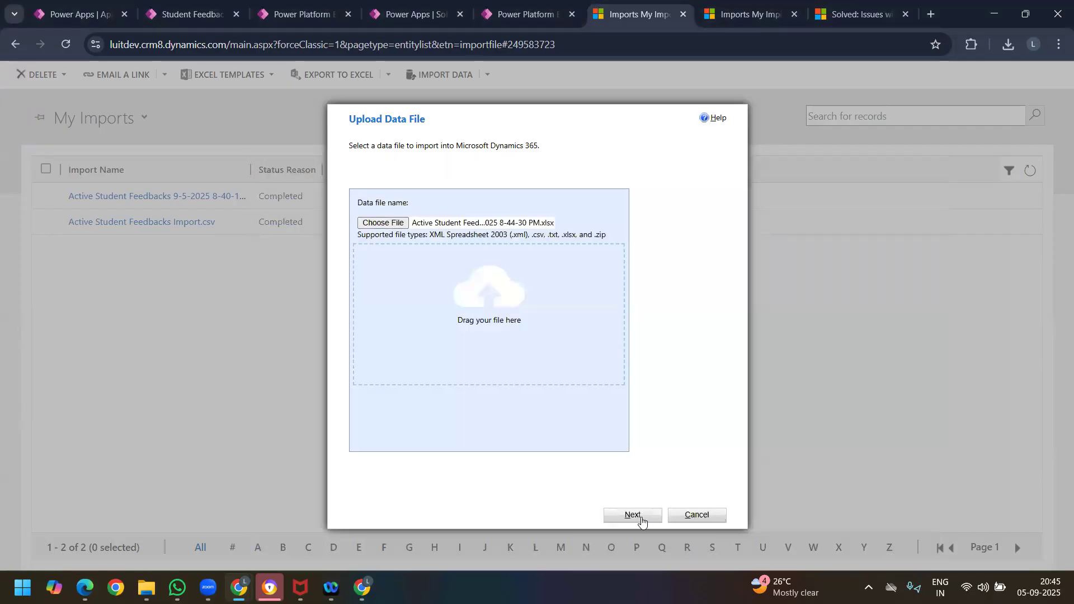
left_click(641, 518)
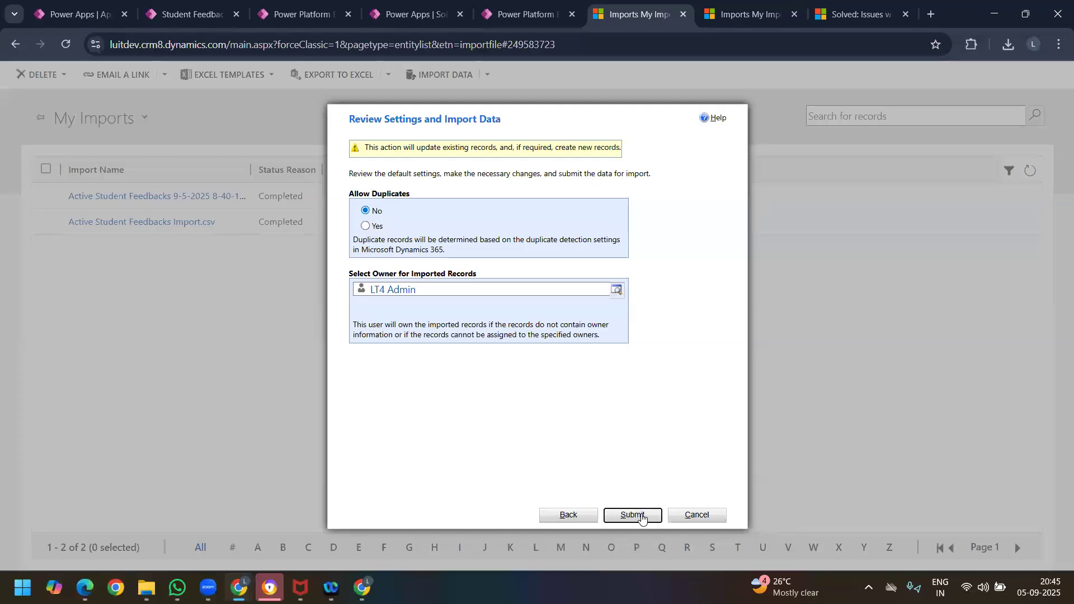
left_click(642, 516)
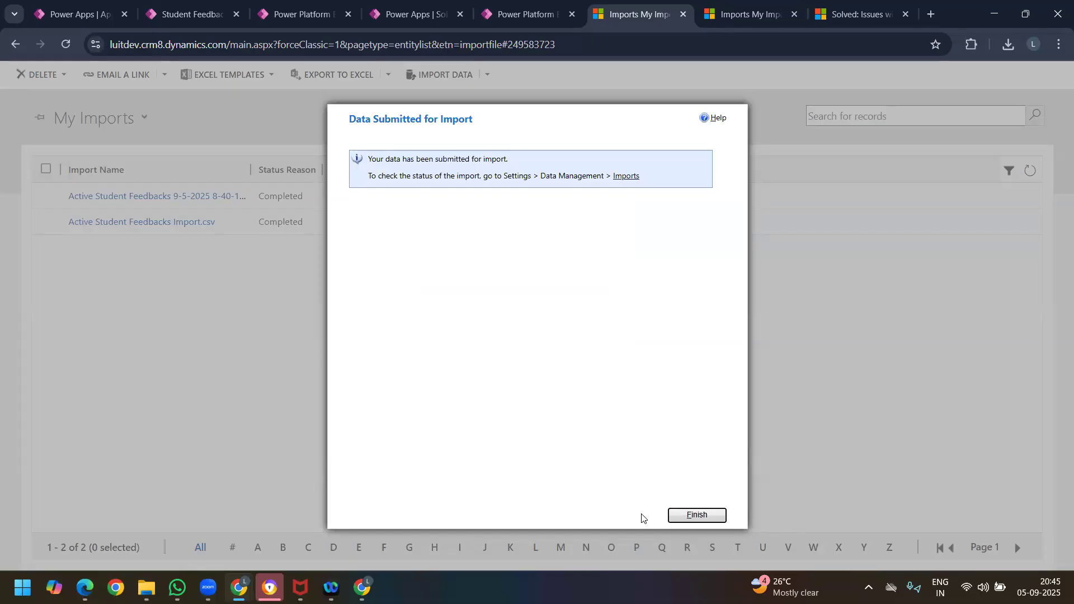
left_click(709, 516)
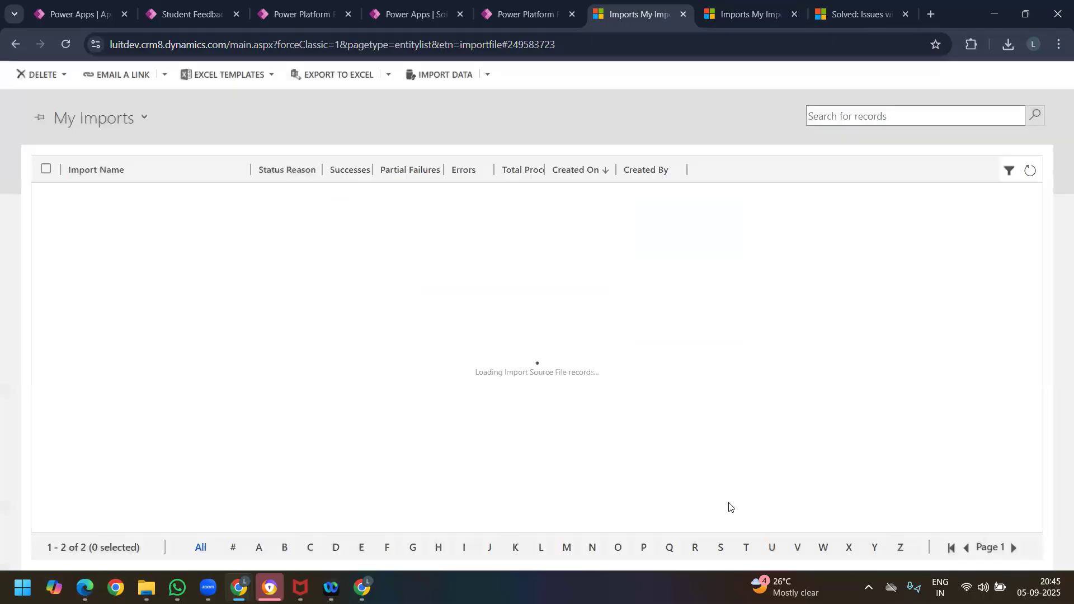
Step: Refresh My Imports to follow the new import's status, then refresh the Student Feedbacks list to check the record names
left_click(1029, 171)
left_click(1029, 171)
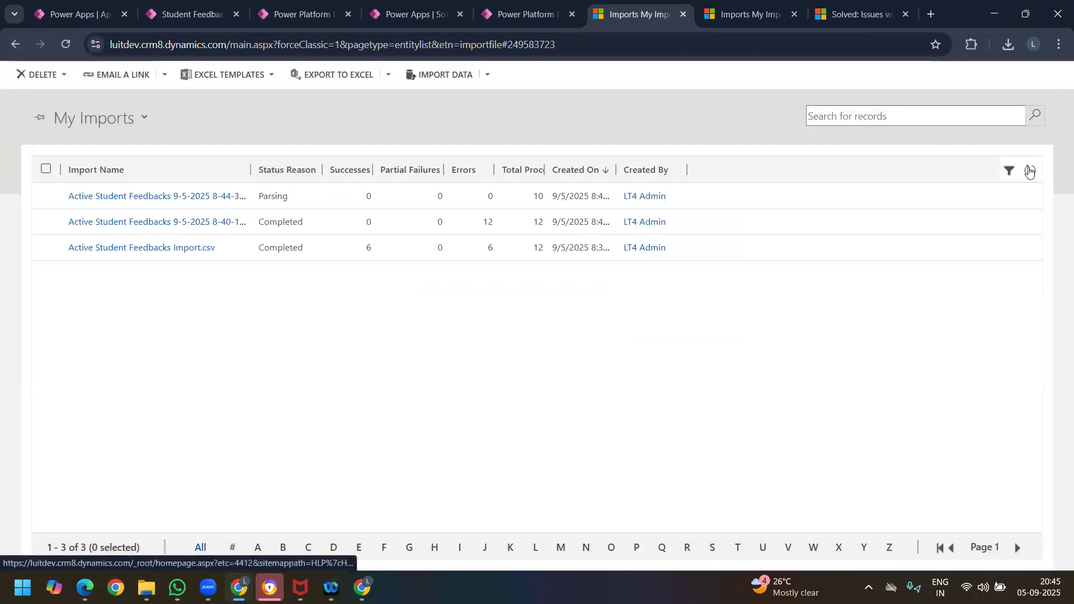
left_click(1029, 171)
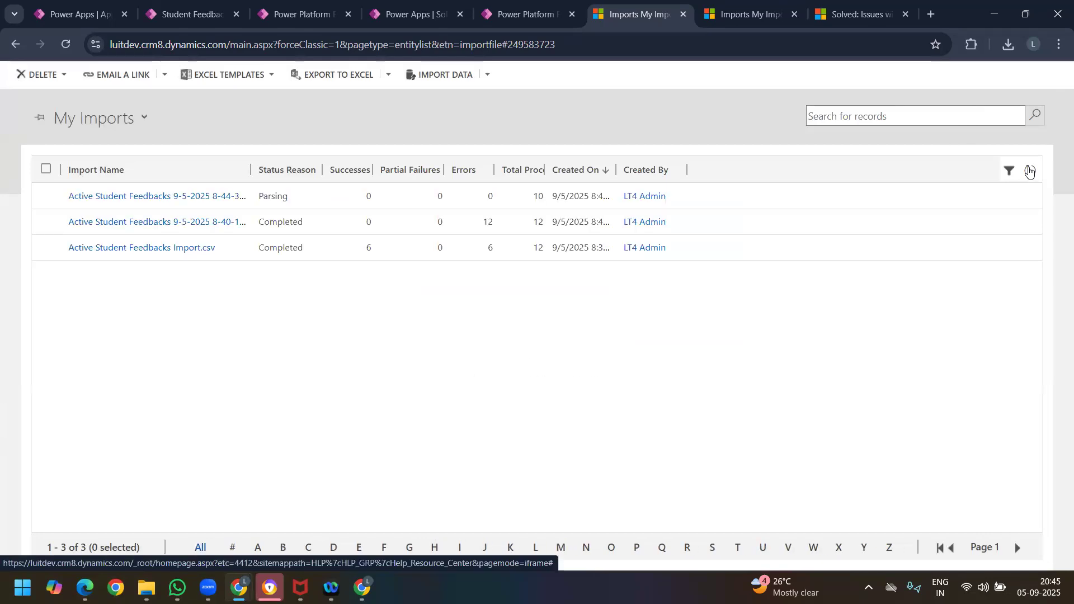
left_click(1029, 170)
left_click(1029, 171)
left_click(1029, 171)
left_click(1031, 171)
left_click(1031, 171)
left_click(190, 14)
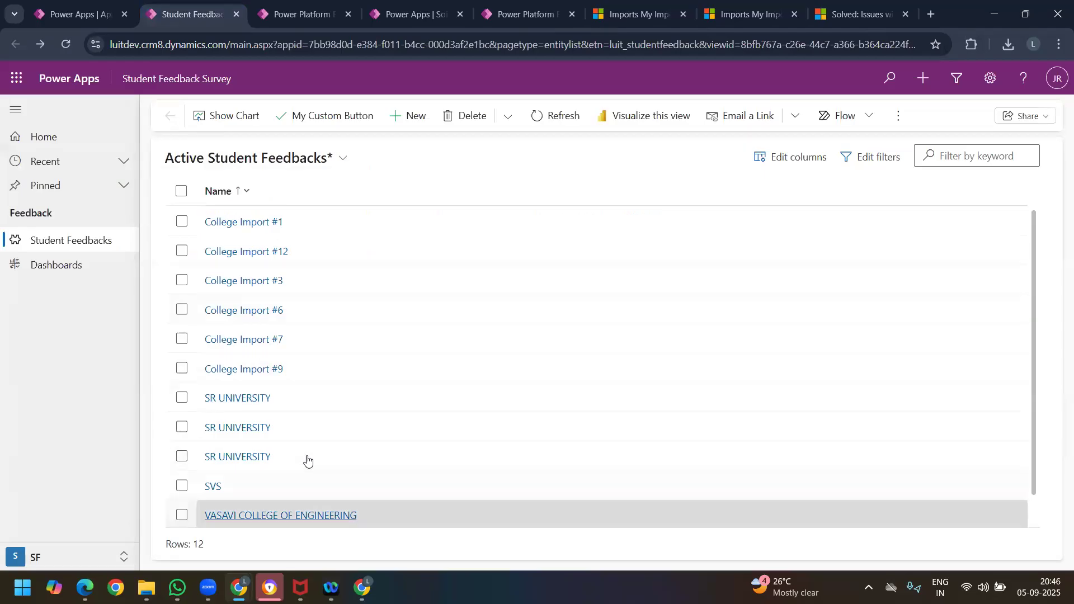
left_click(538, 122)
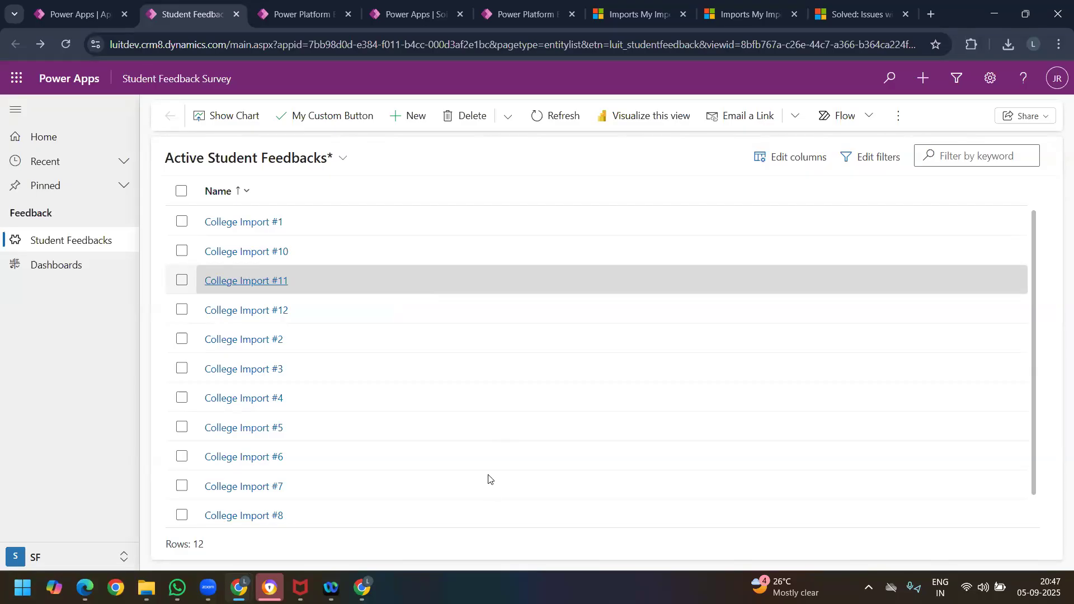
Step: View the Active Data Maps list from Data management and look at the data map import dialog without importing a file
left_click(631, 16)
left_click(560, 17)
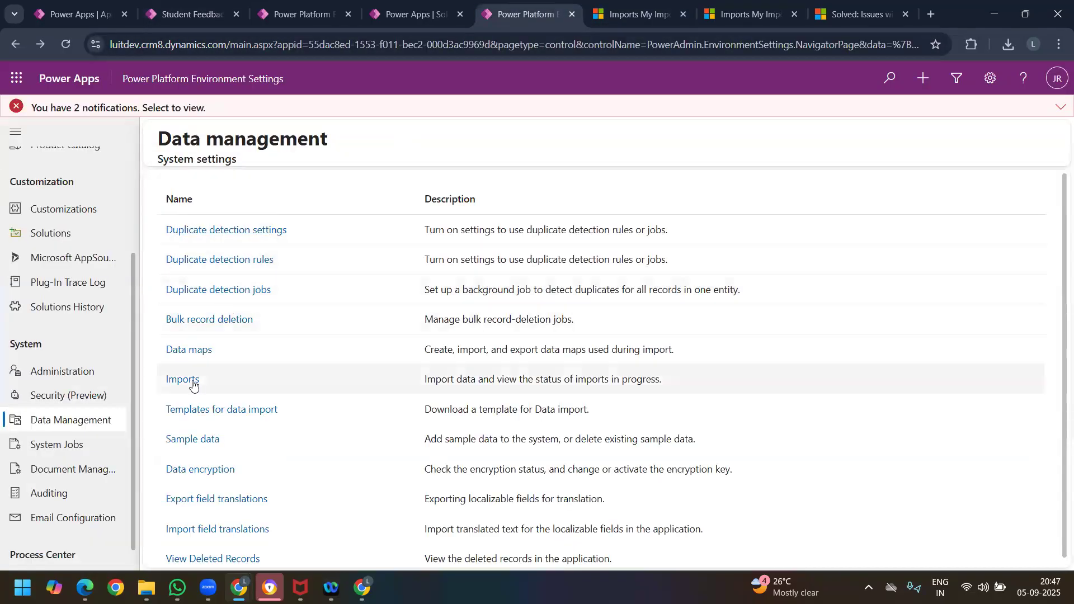
left_click(205, 354)
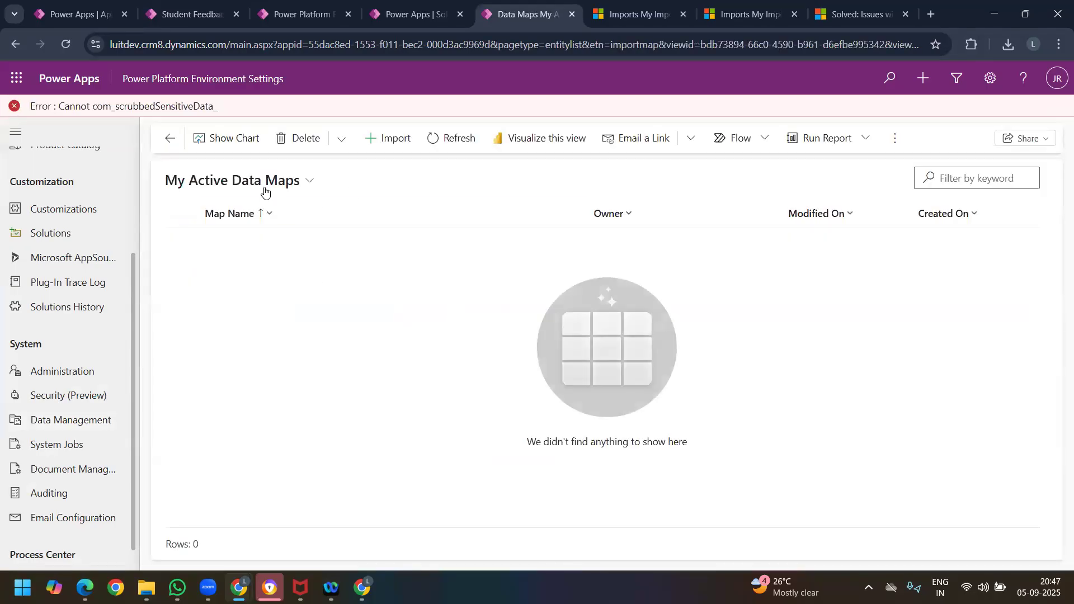
left_click(262, 183)
left_click(241, 241)
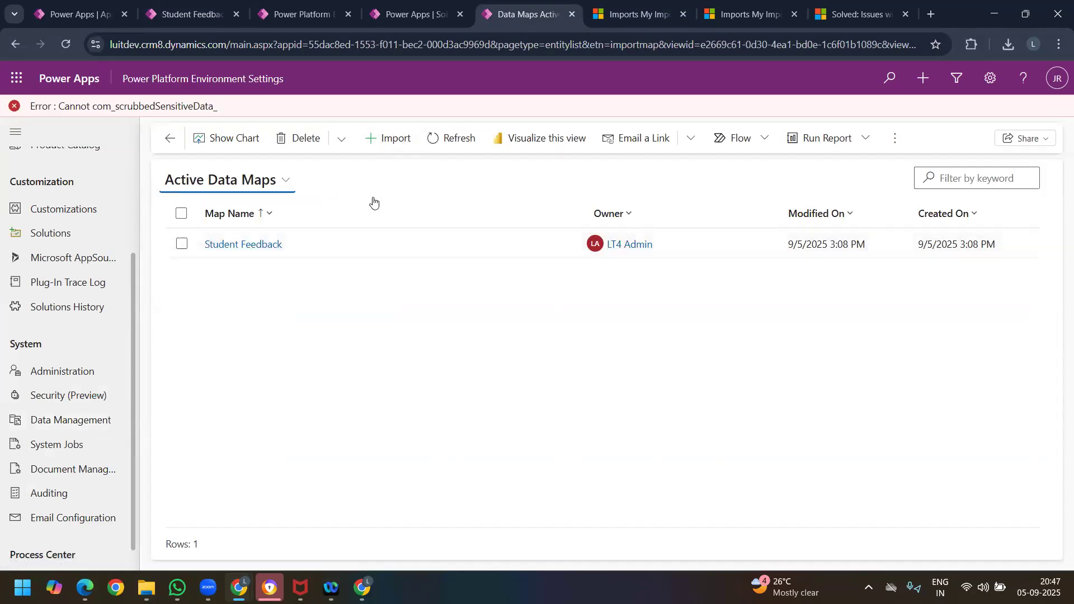
left_click(389, 139)
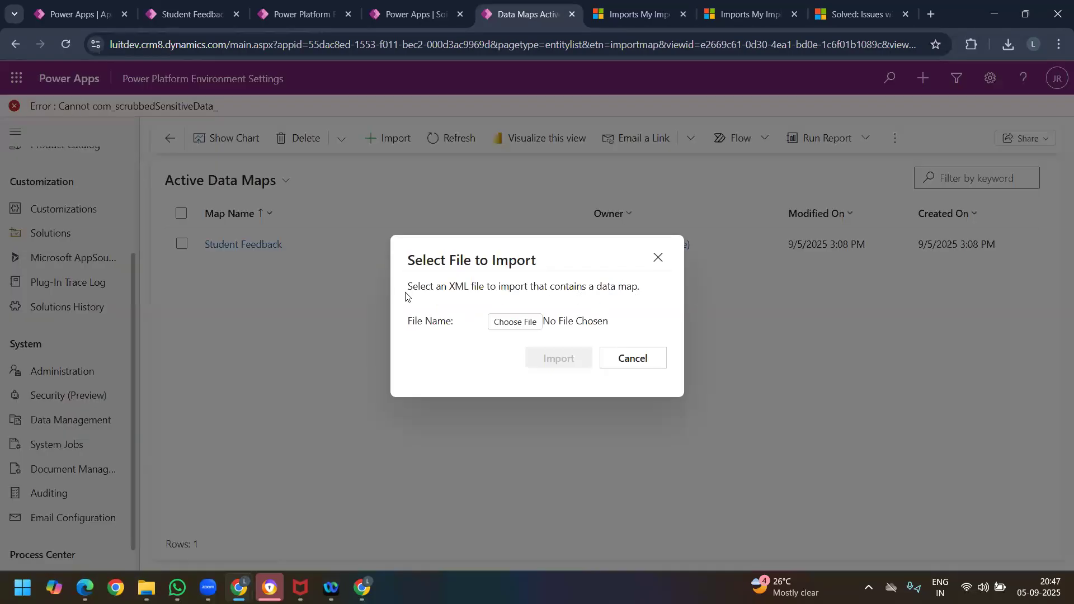
key("Escape")
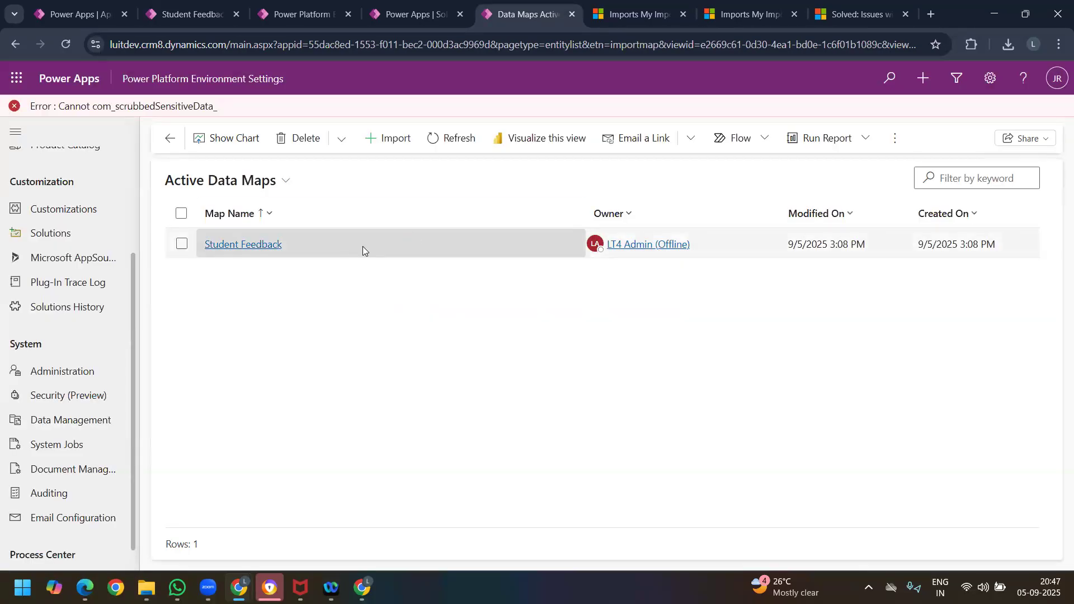
left_click(392, 266)
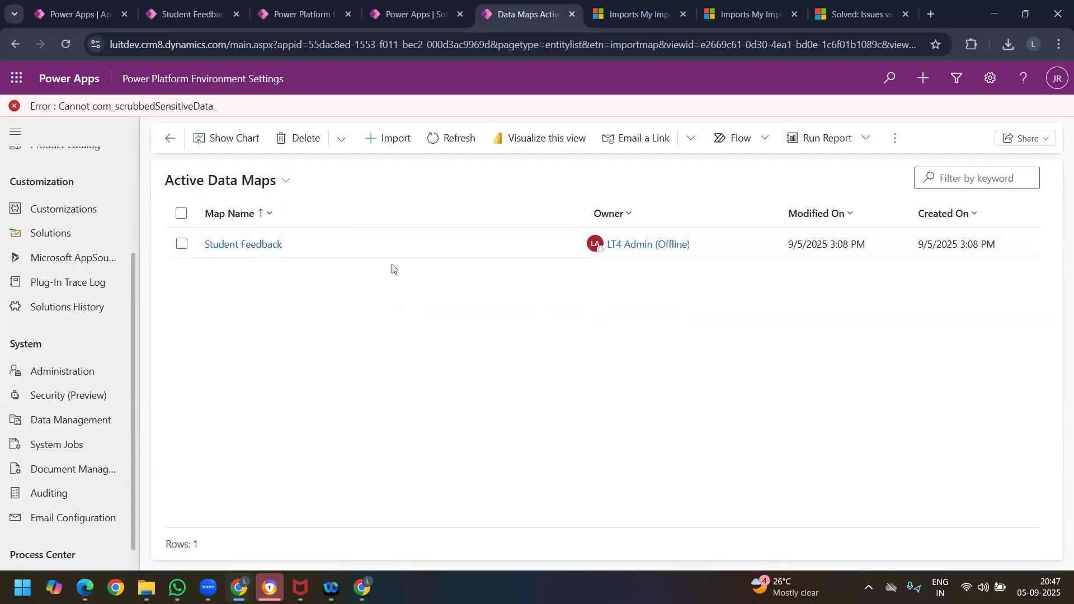
Step: Return to Data management, open Imports and switch the list to the All Imports view
left_click(168, 140)
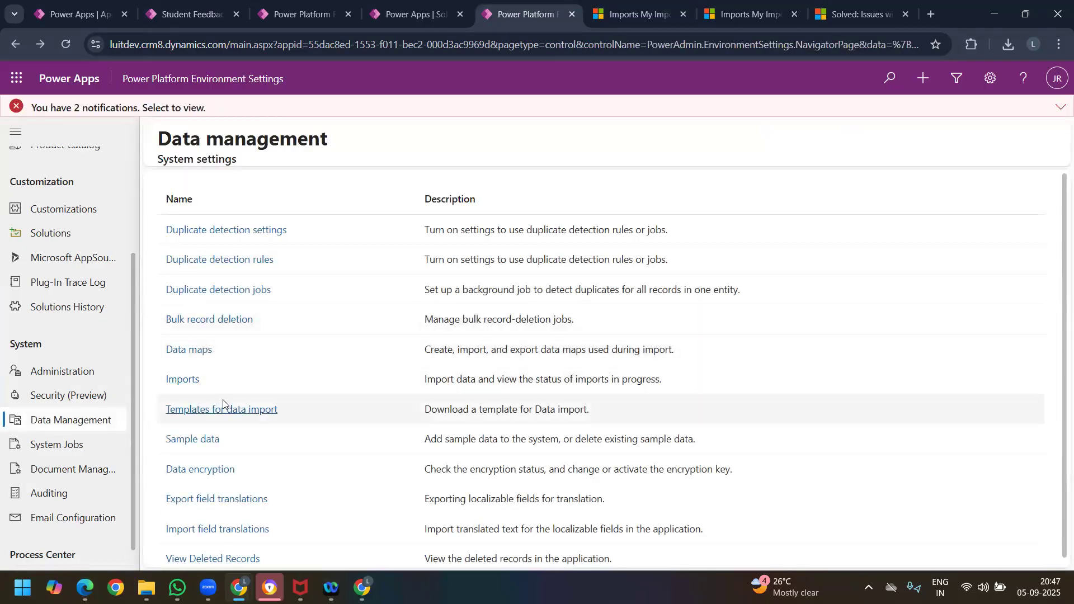
left_click(181, 382)
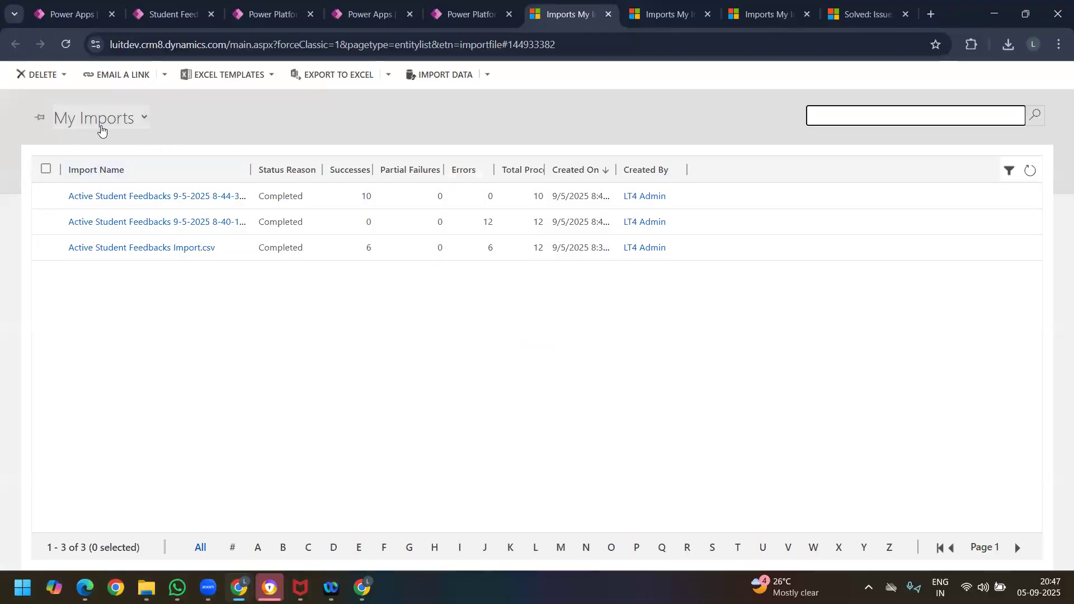
left_click(100, 120)
left_click(96, 160)
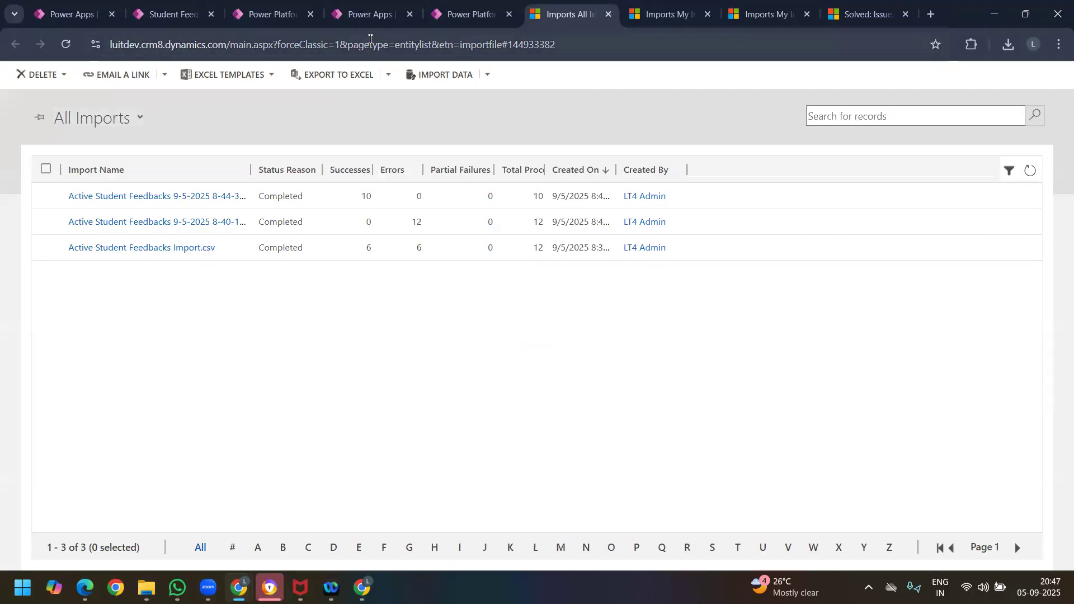
Step: Download the data import template for the Student Feedback record type from Data management
left_click(451, 16)
scroll(291, 347, "down", 1)
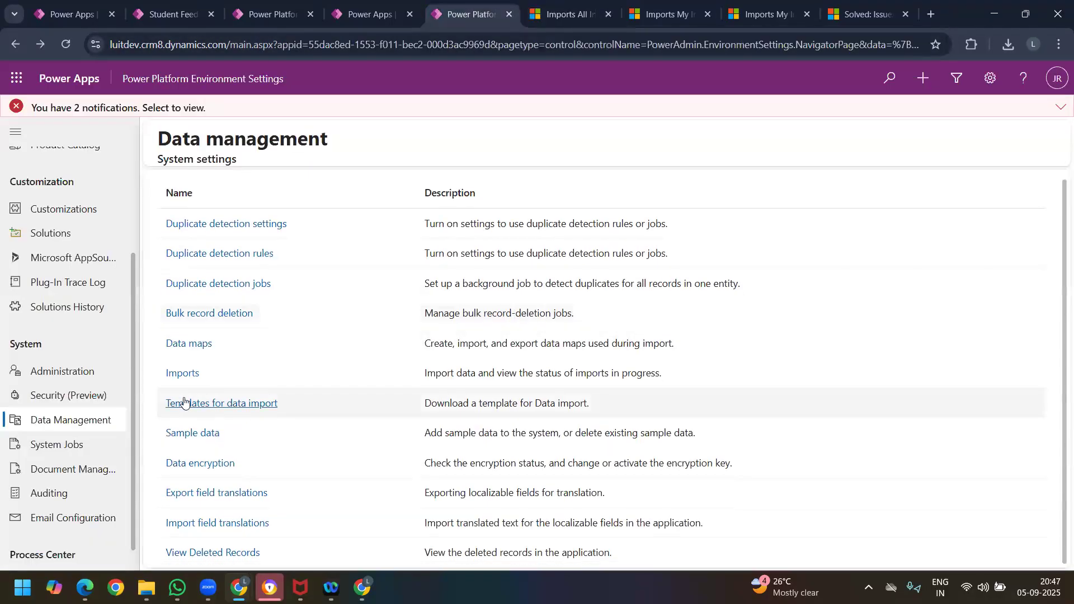
left_click(257, 407)
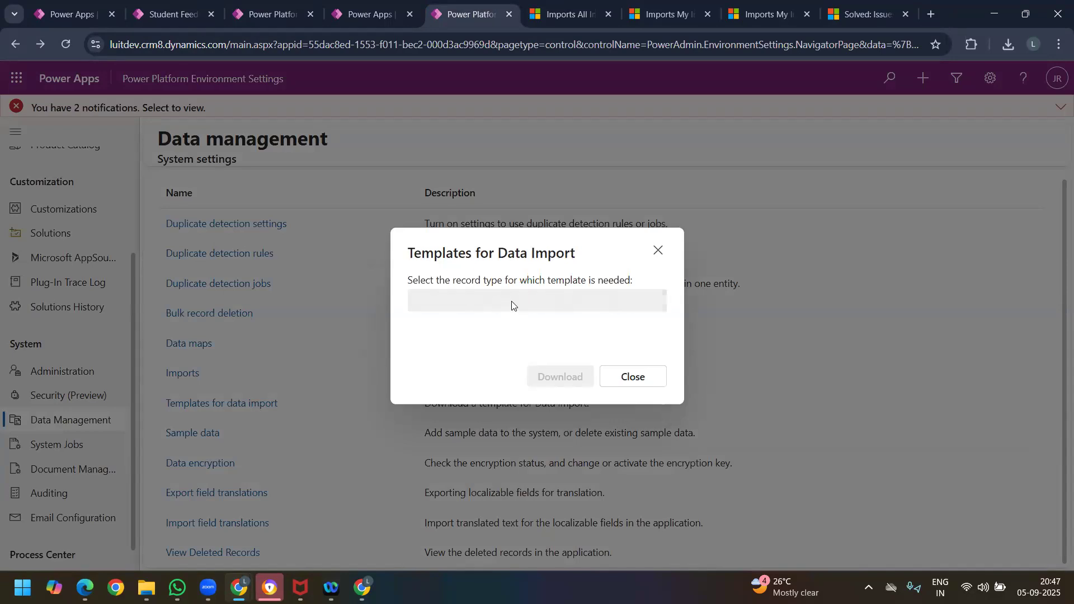
left_click(540, 301)
scroll(537, 375, "down", 5)
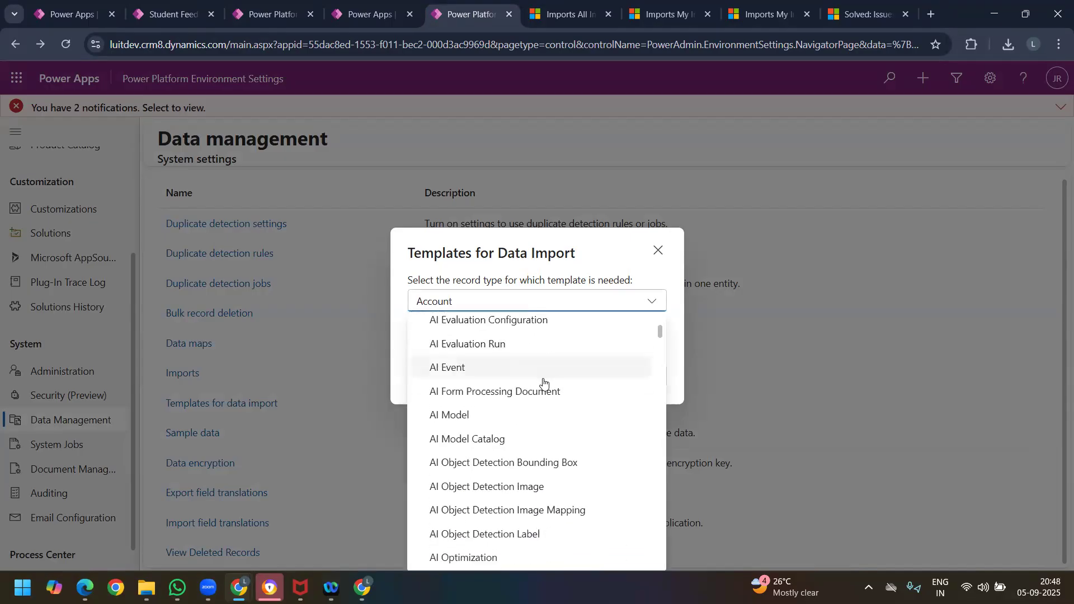
scroll(542, 383, "down", 5)
scroll(532, 442, "down", 10)
scroll(551, 475, "down", 15)
left_click_drag(660, 416, 652, 568)
scroll(592, 479, "up", 8)
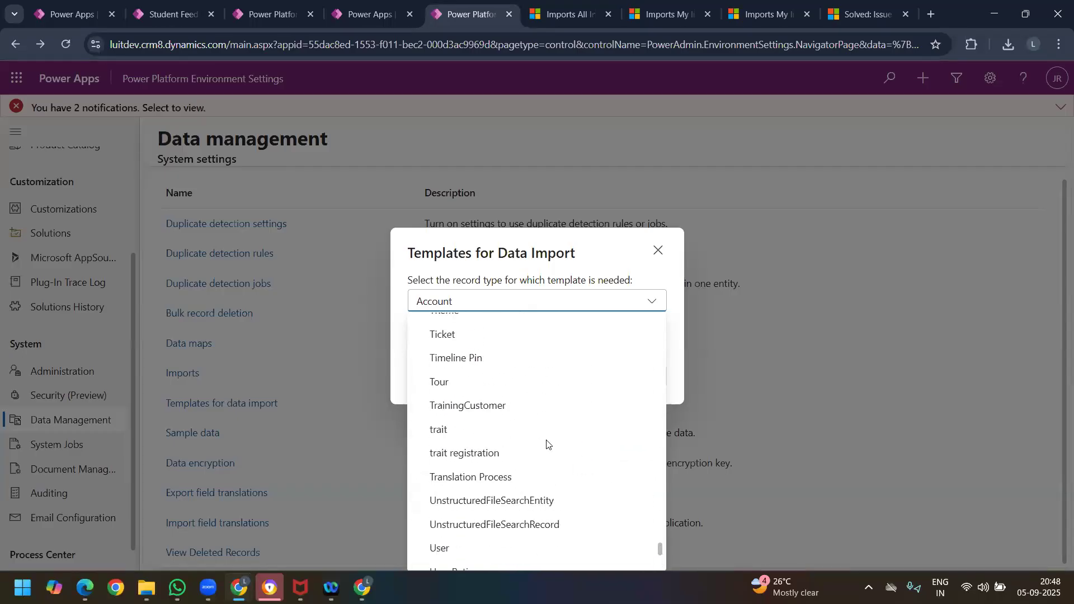
scroll(515, 465, "up", 6)
scroll(480, 439, "up", 5)
left_click(497, 372)
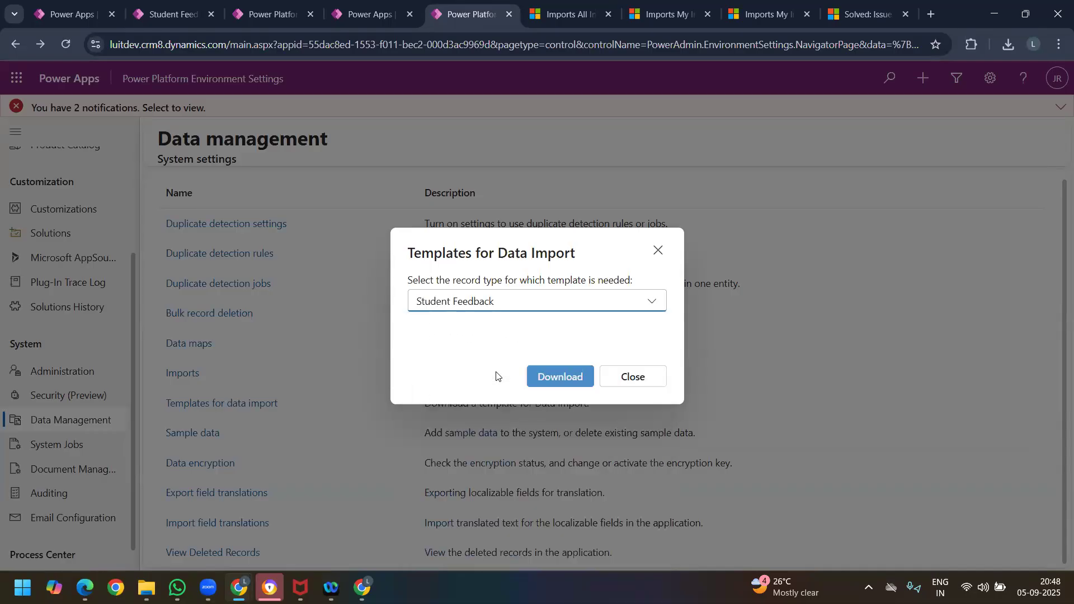
left_click(546, 384)
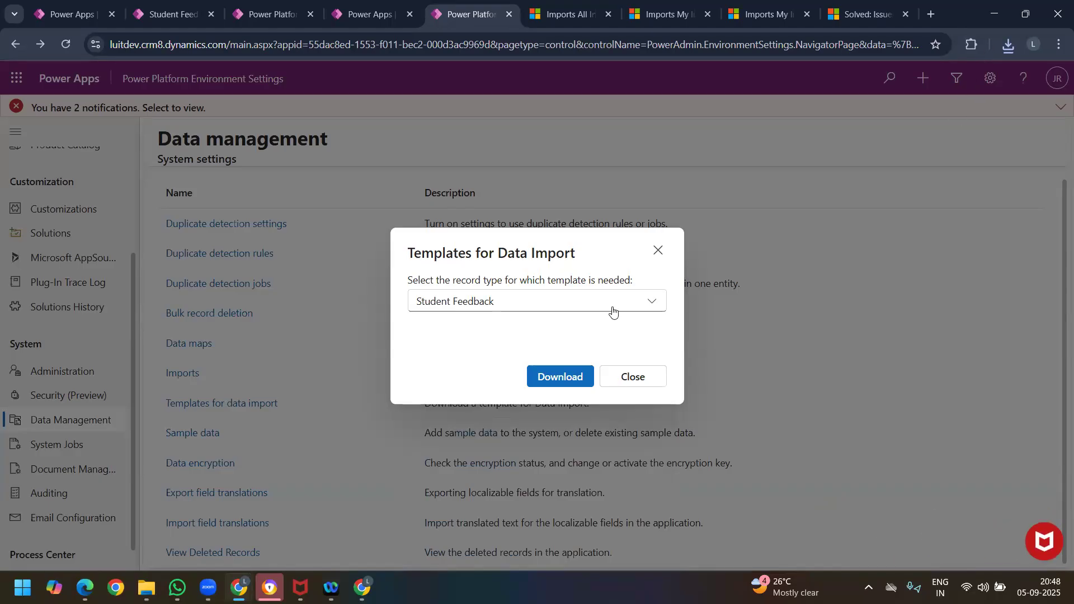
Step: Open Student Feedback.xlsx with editing enabled, examine all its column headings, then close the workbook and the template dialog
left_click(1007, 46)
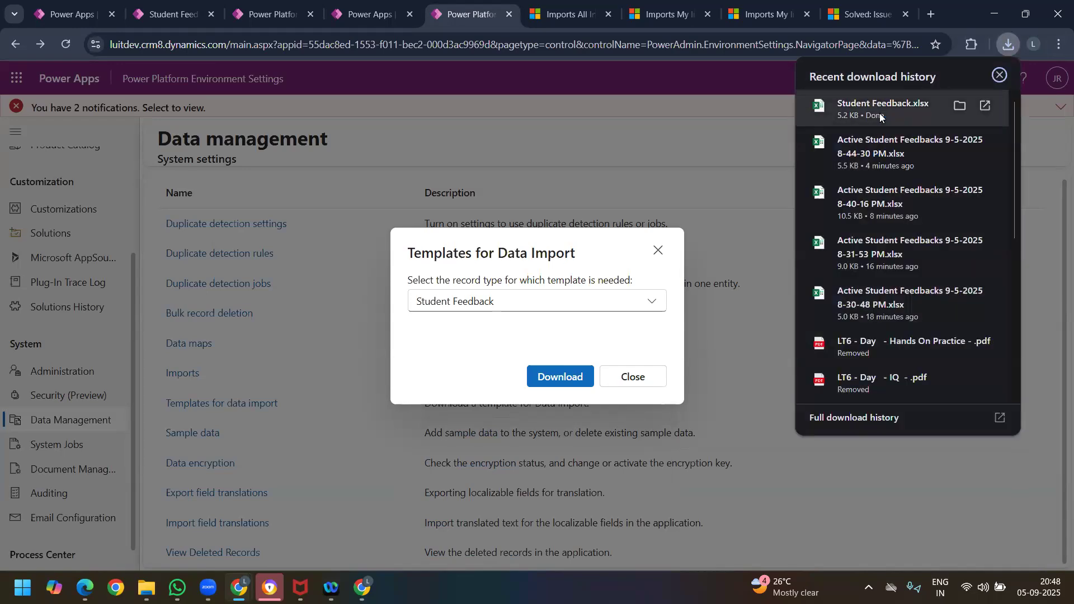
left_click(879, 109)
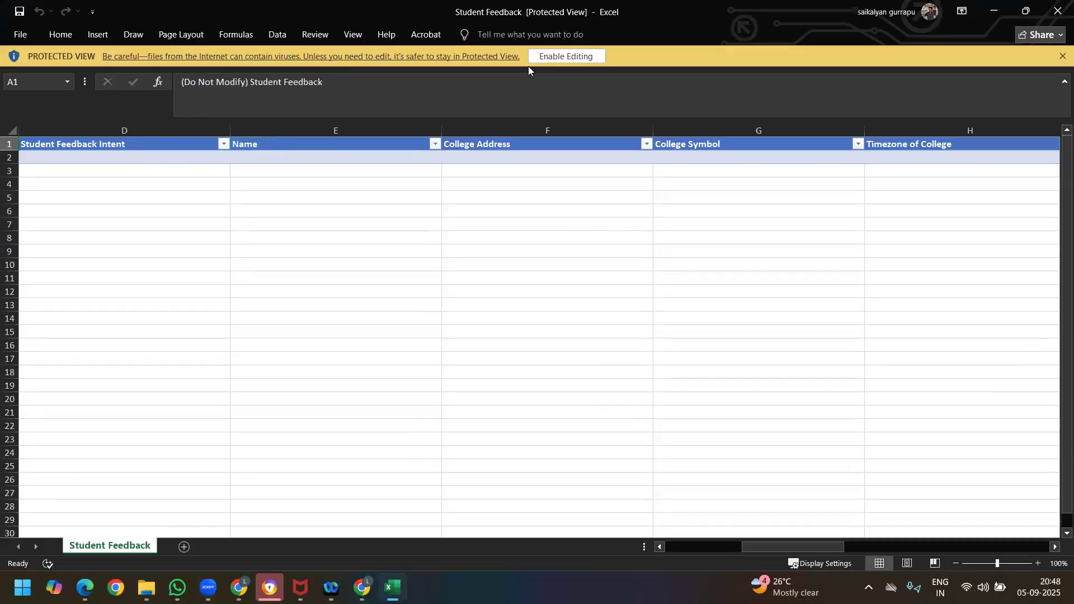
left_click(578, 56)
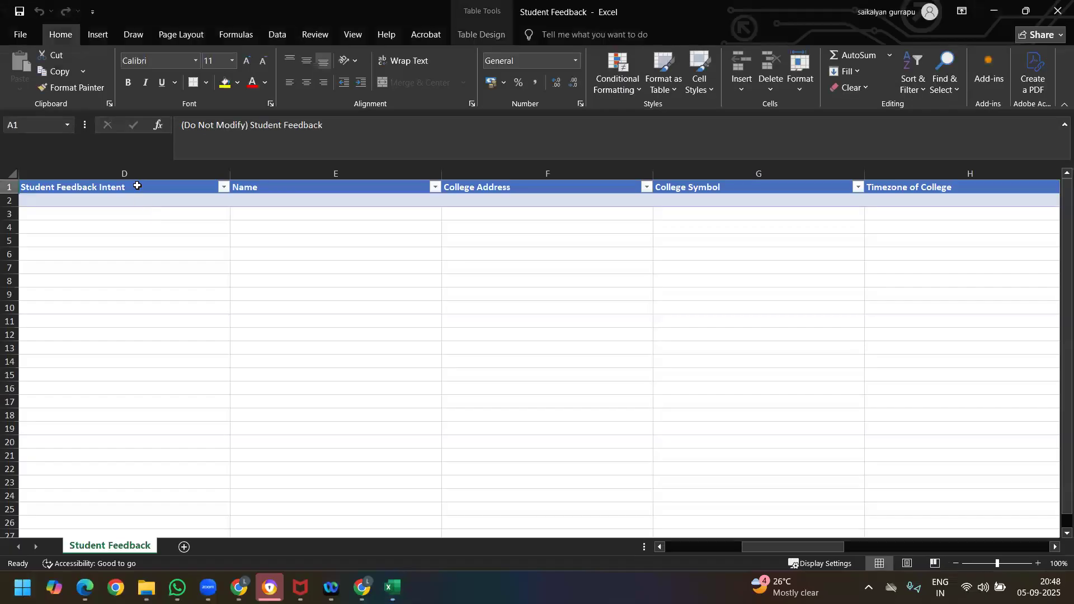
left_click(137, 187)
left_click_drag(781, 548, 860, 526)
left_click_drag(893, 523, 993, 527)
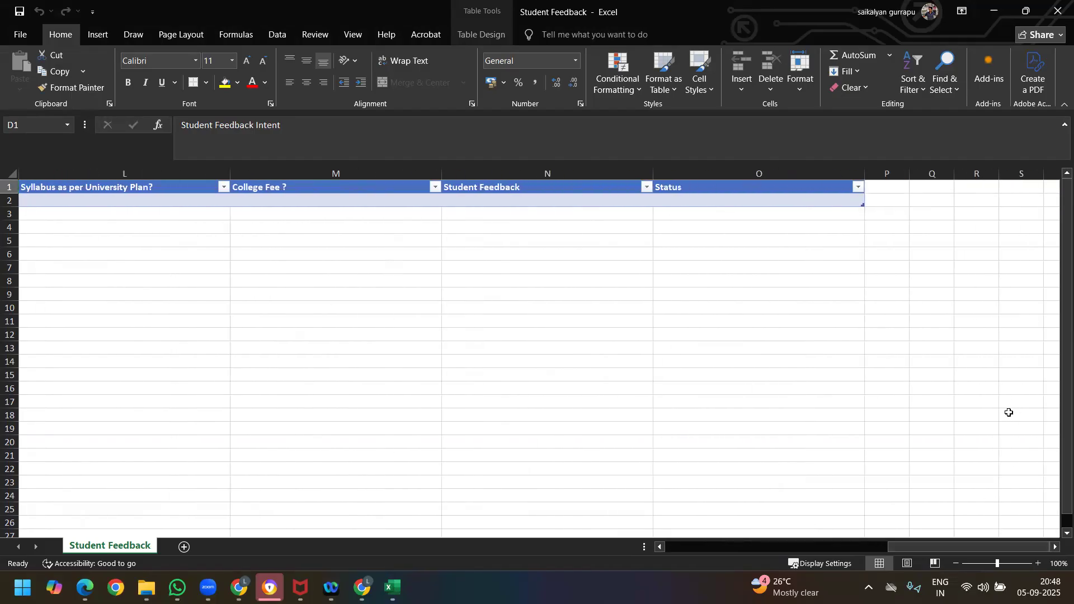
left_click(1058, 10)
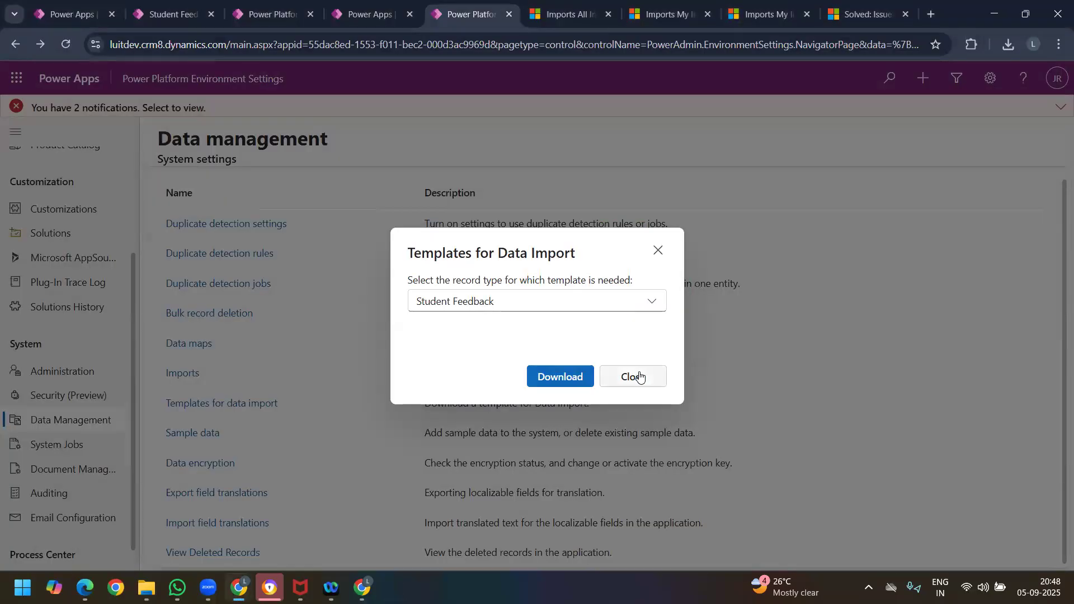
left_click(631, 377)
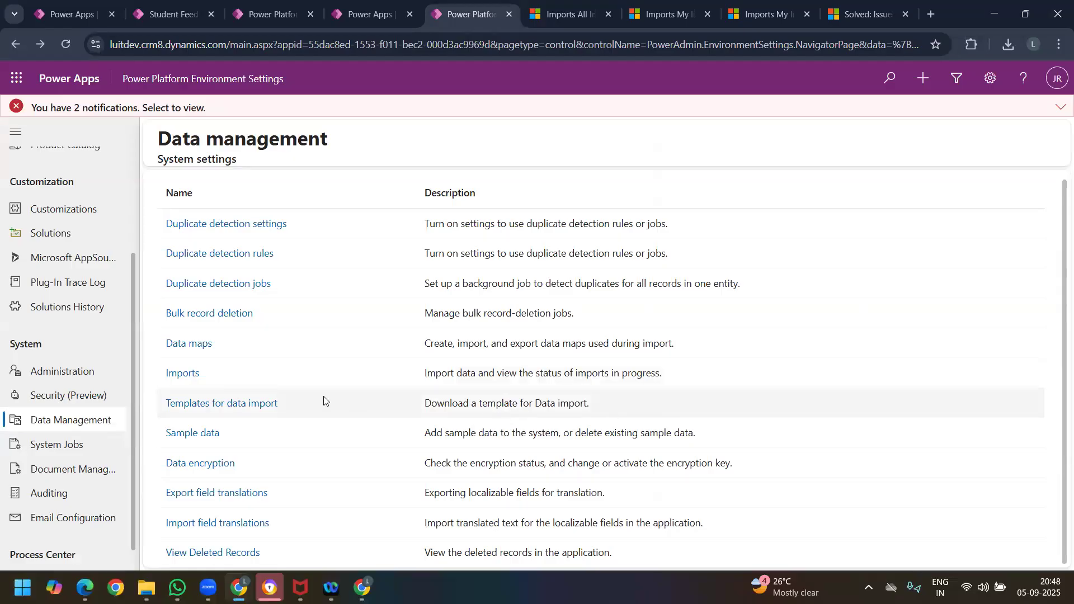
Step: Install the sample data from Data management and close the Sample Data dialog
left_click(206, 434)
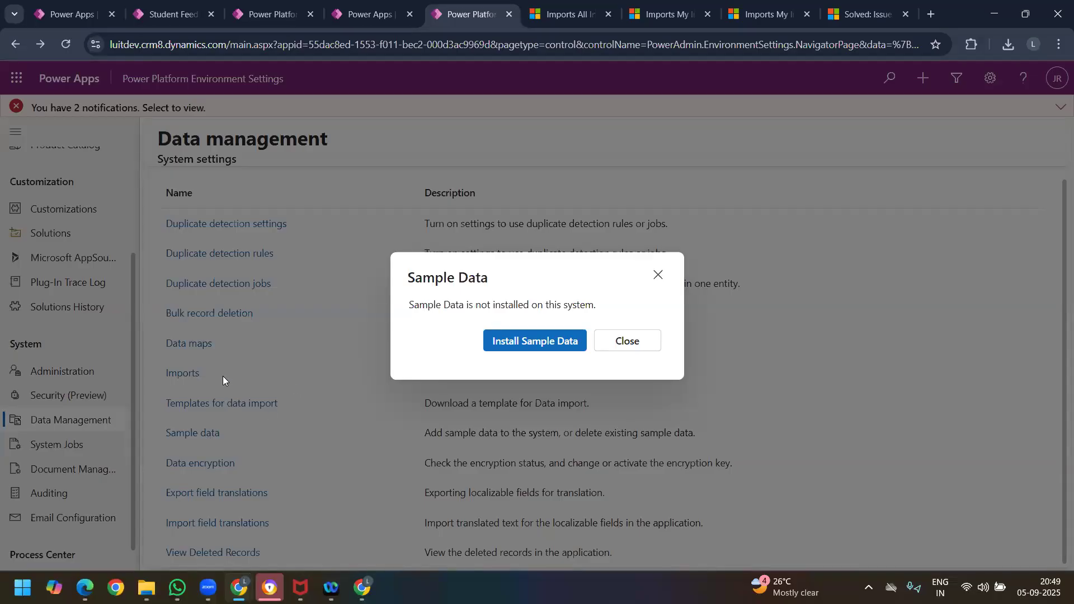
left_click(553, 342)
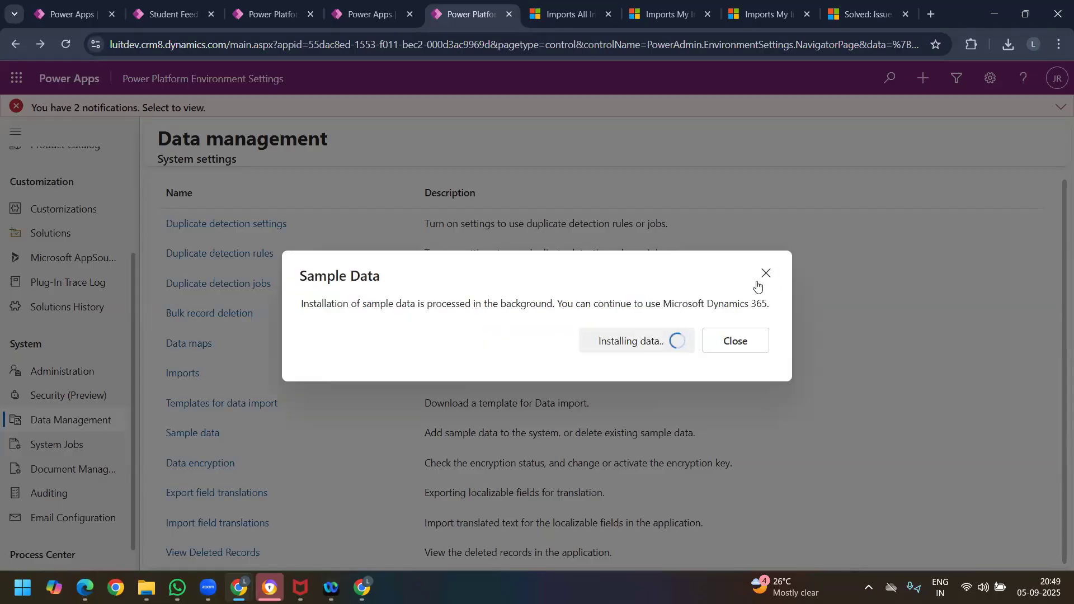
left_click(739, 341)
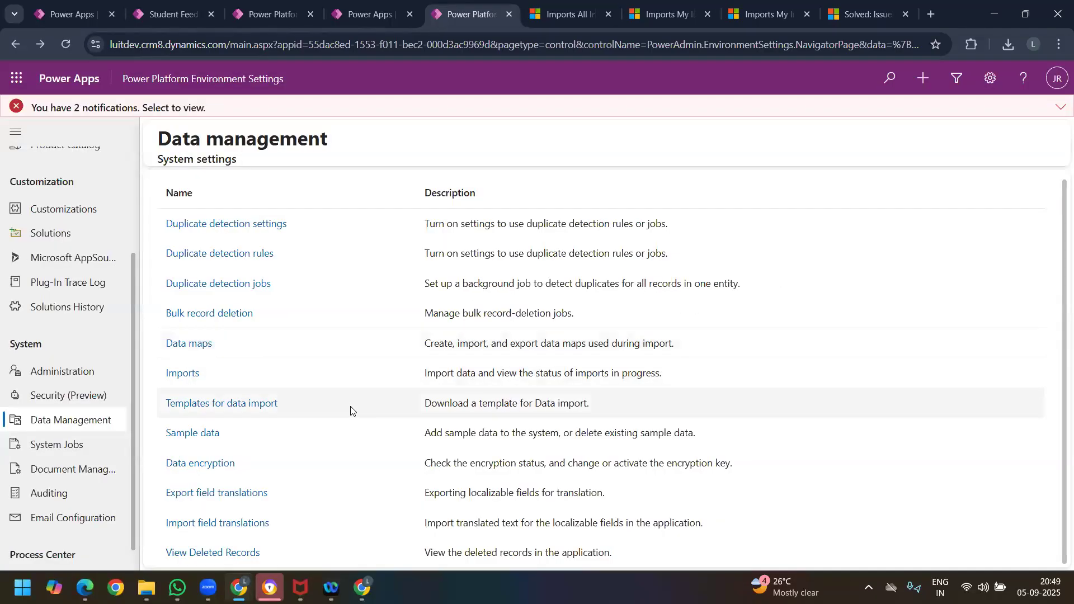
Step: Open the Data Encryption settings, reveal the current encryption key, review the key change options, and close without changing the key
left_click(212, 464)
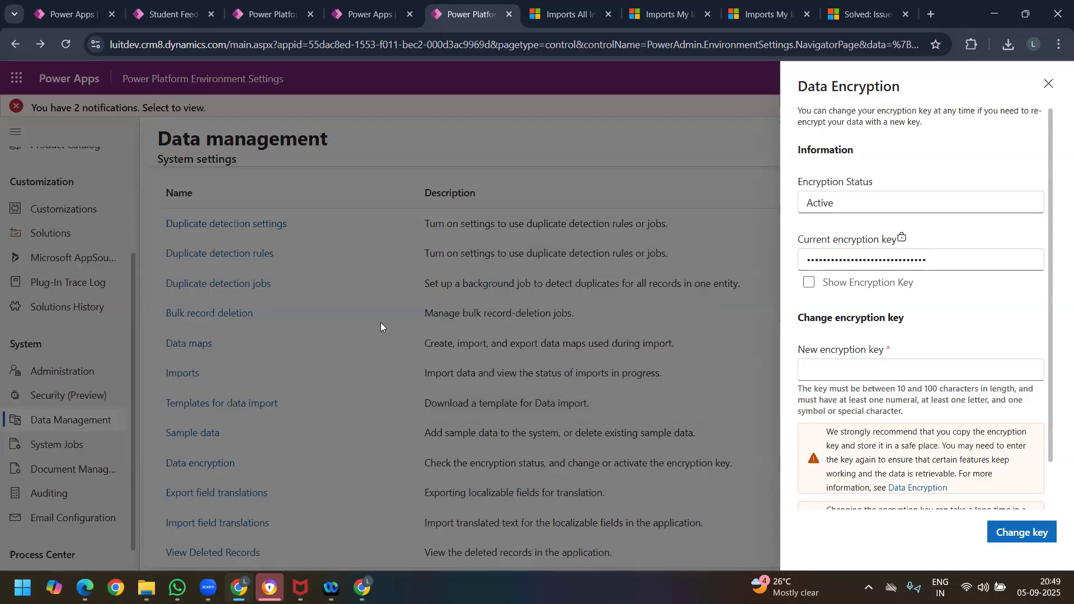
left_click(809, 282)
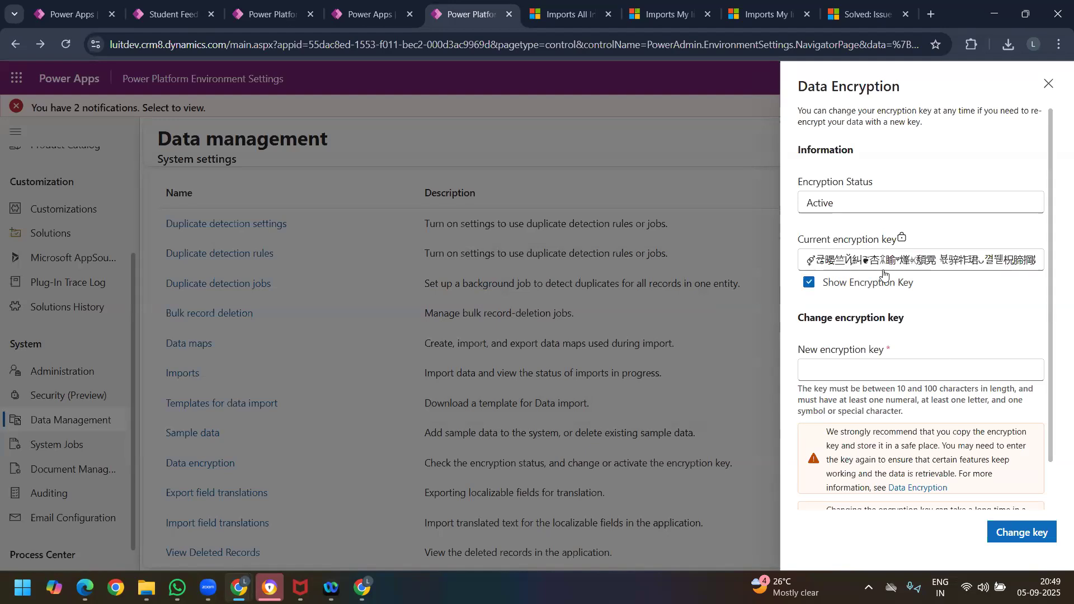
scroll(876, 314, "down", 1)
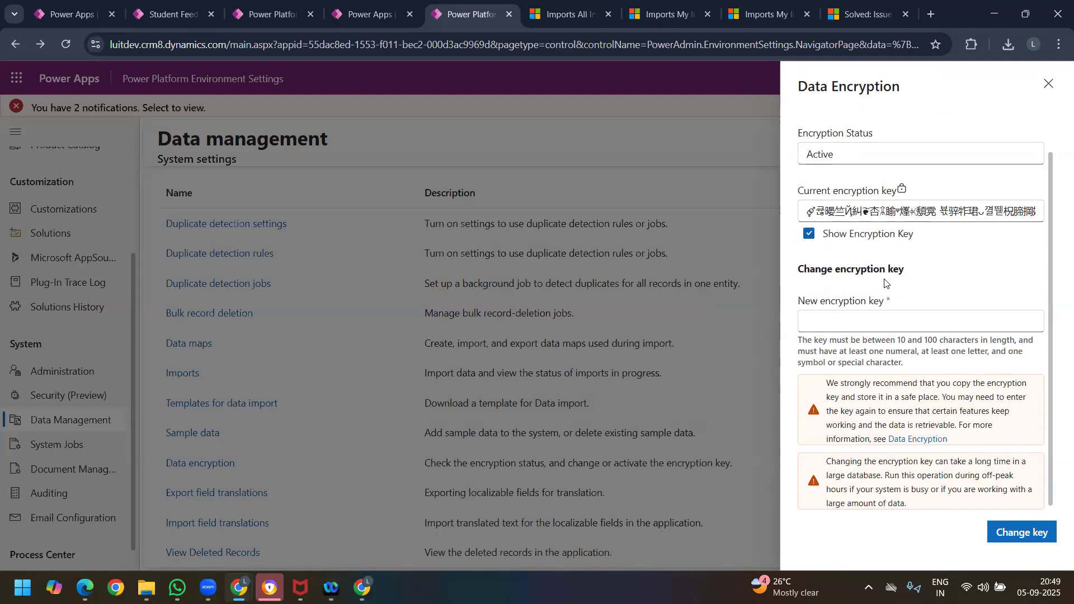
left_click(849, 321)
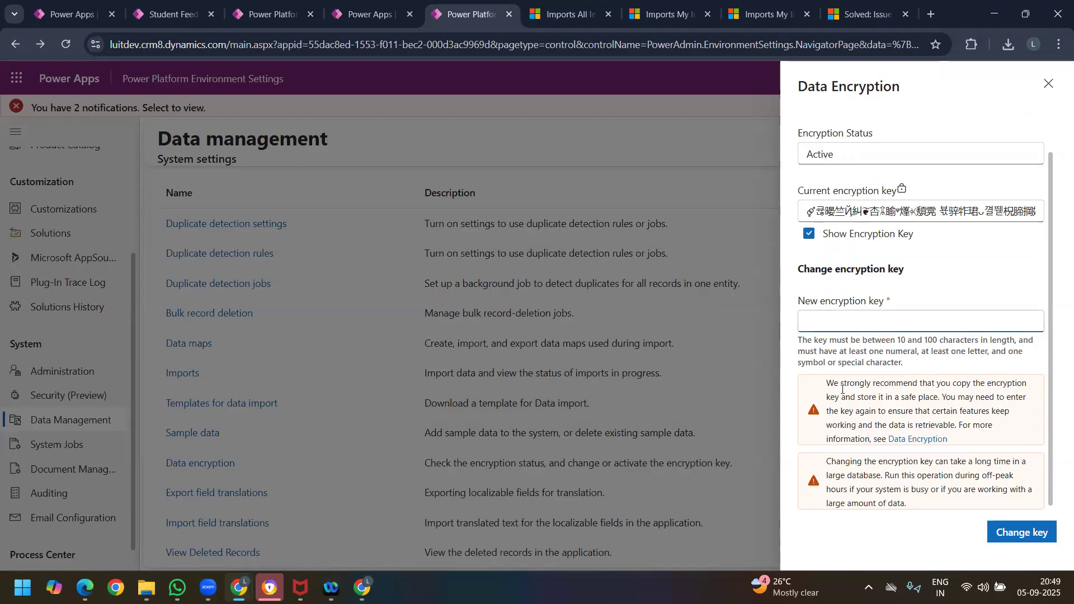
scroll(907, 288, "up", 1)
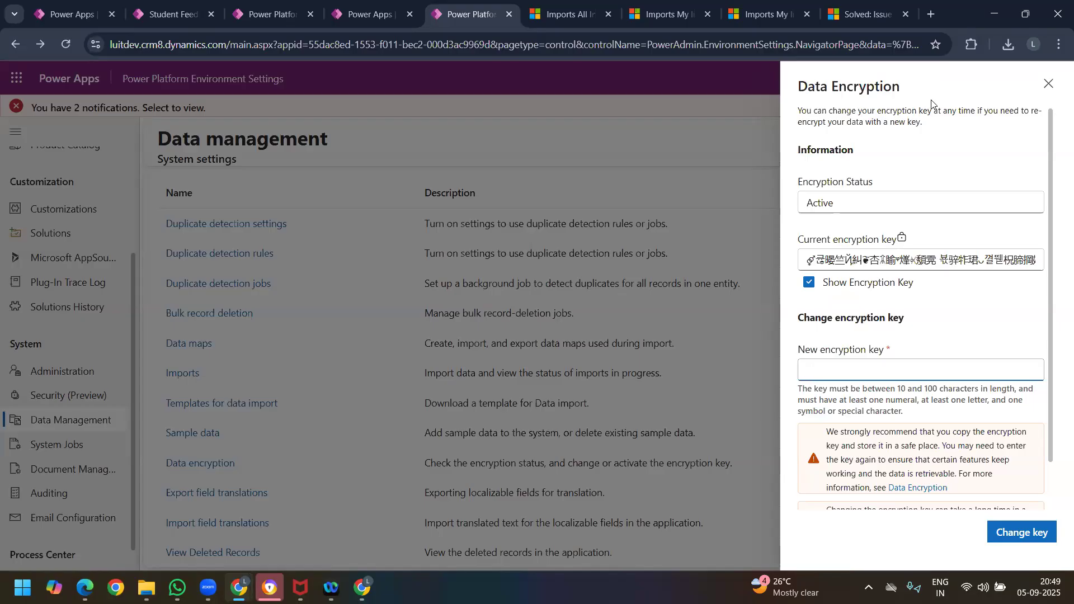
left_click(1054, 88)
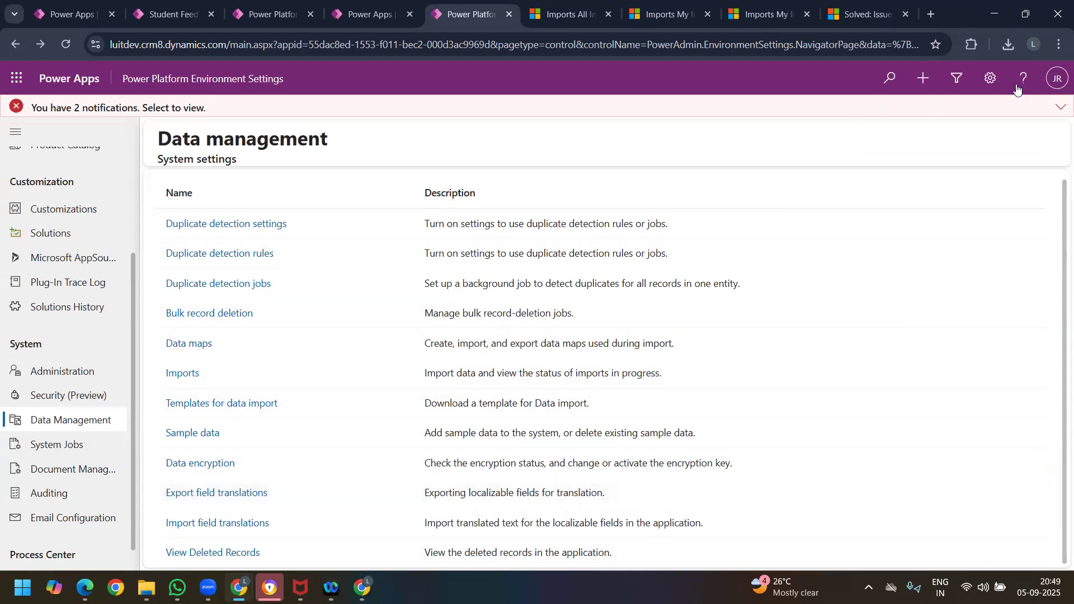
Step: Open admin.powerplatform.microsoft.com in a new browser tab, sign in, and go to the list of managed environments
left_click(1057, 78)
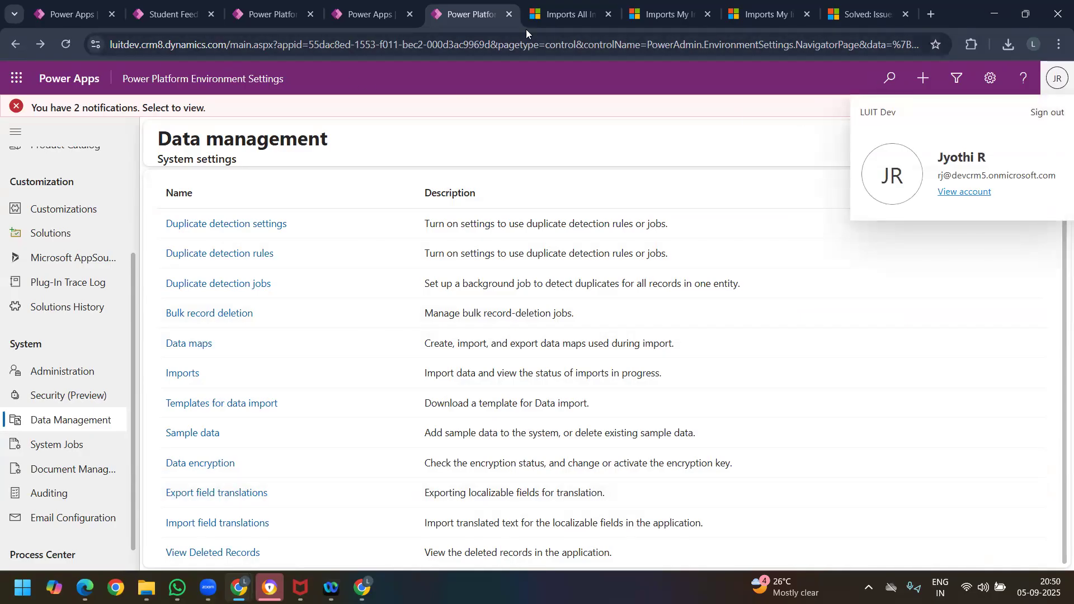
left_click(933, 15)
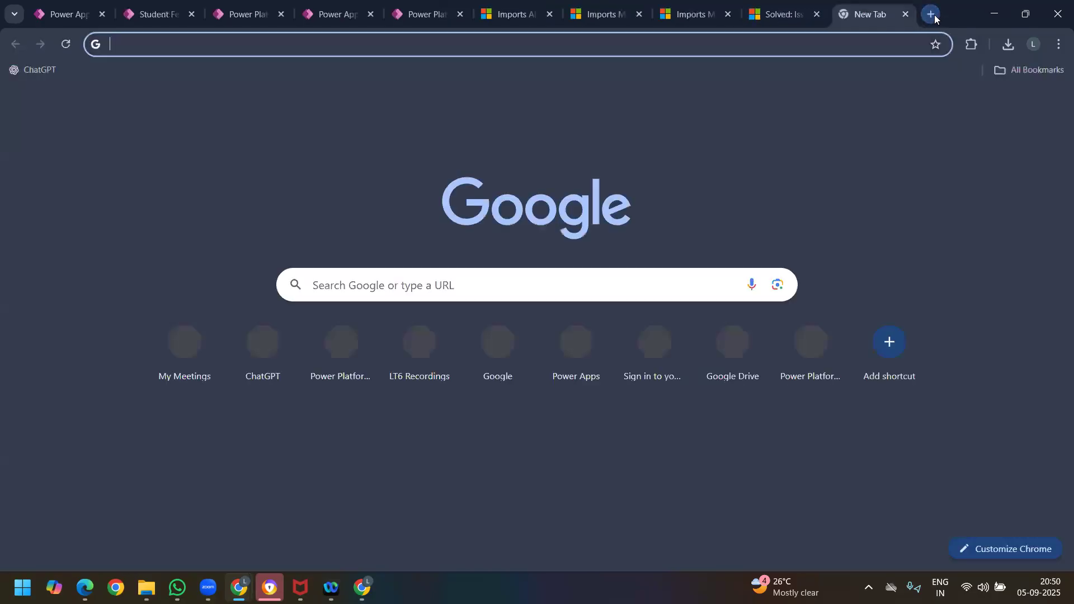
type("admin.powerplatform.microsoft.com")
key("Right")
key("Return")
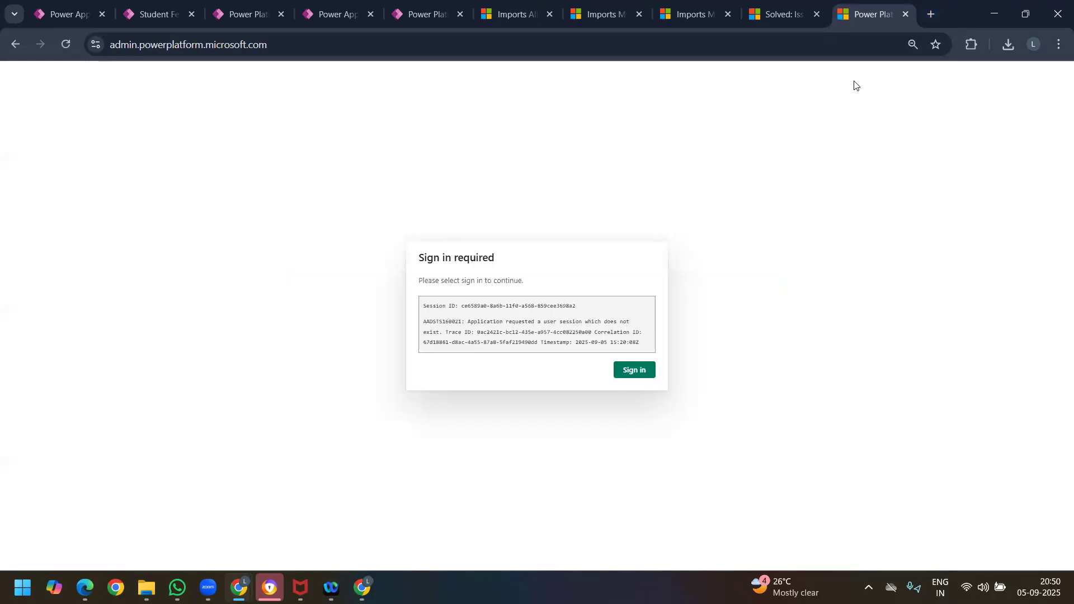
left_click(641, 371)
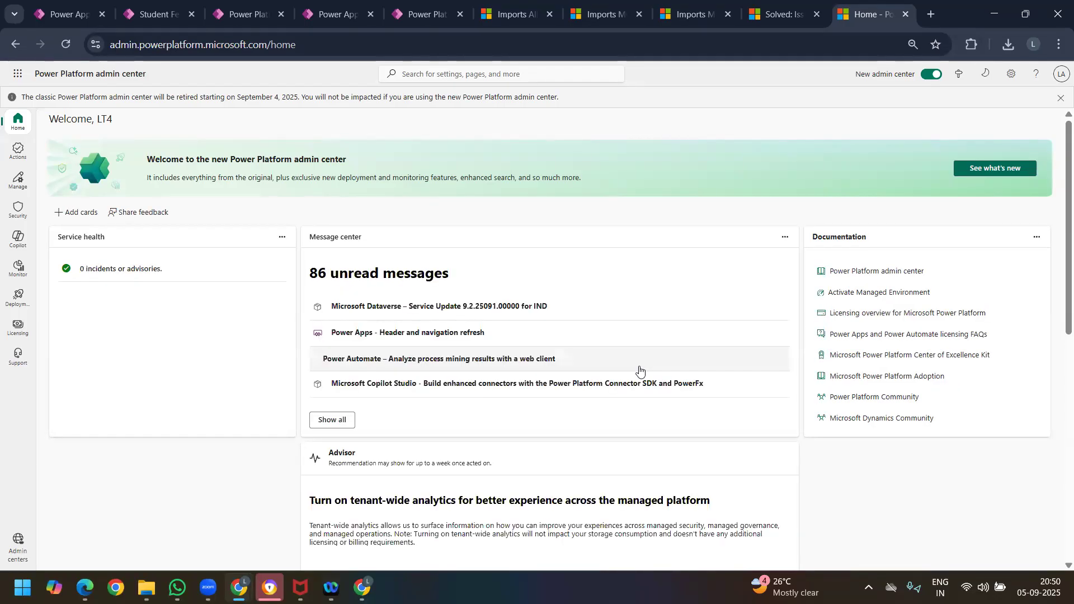
left_click(20, 182)
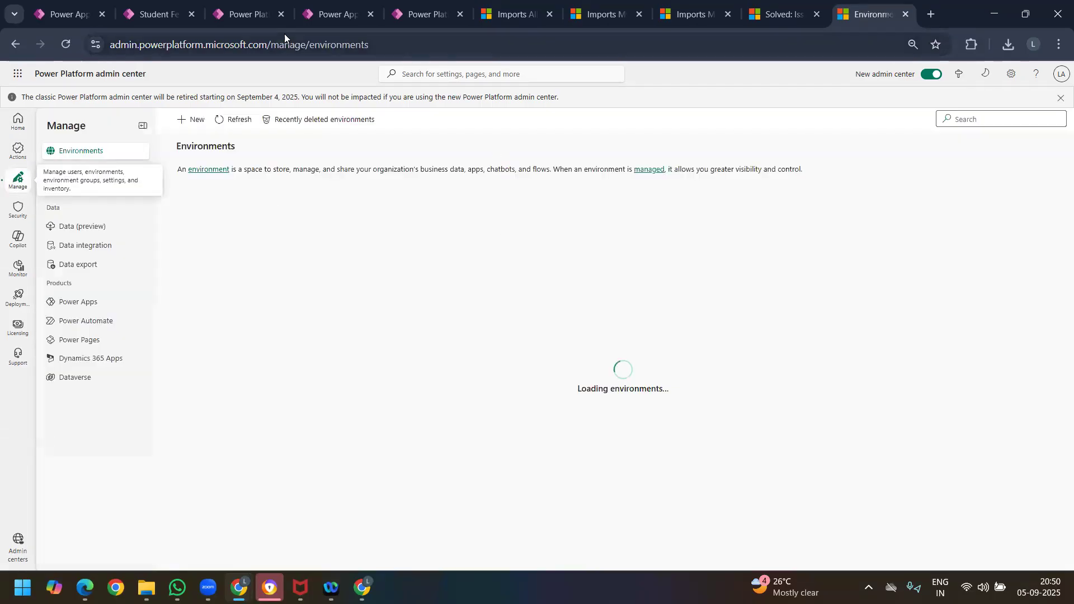
Step: Return to the Student Feedback Survey app and open the College Import #1 record from Active Student Feedbacks
left_click(150, 15)
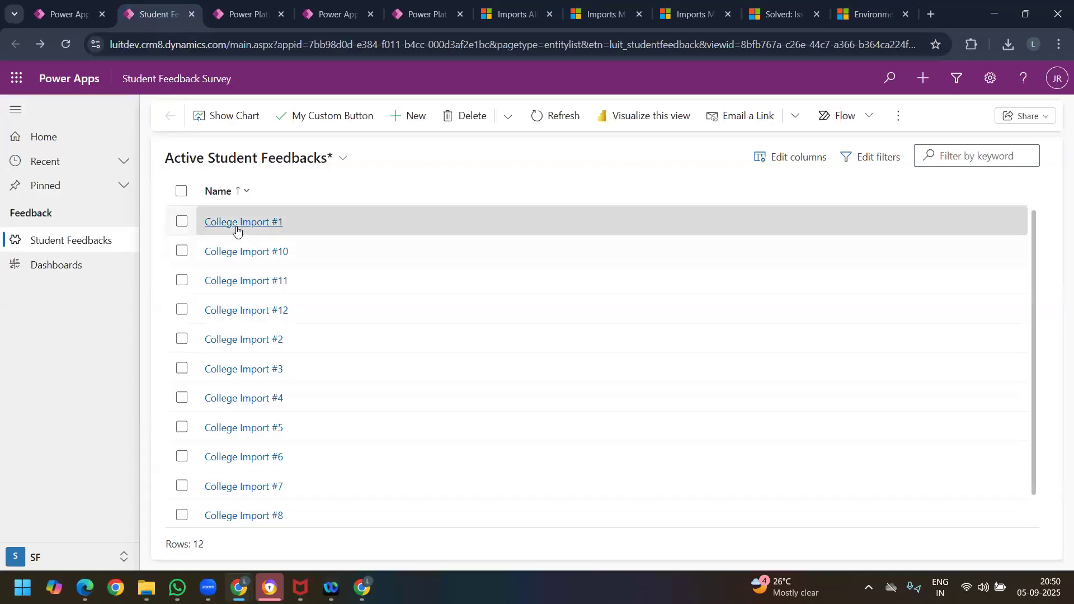
left_click(238, 223)
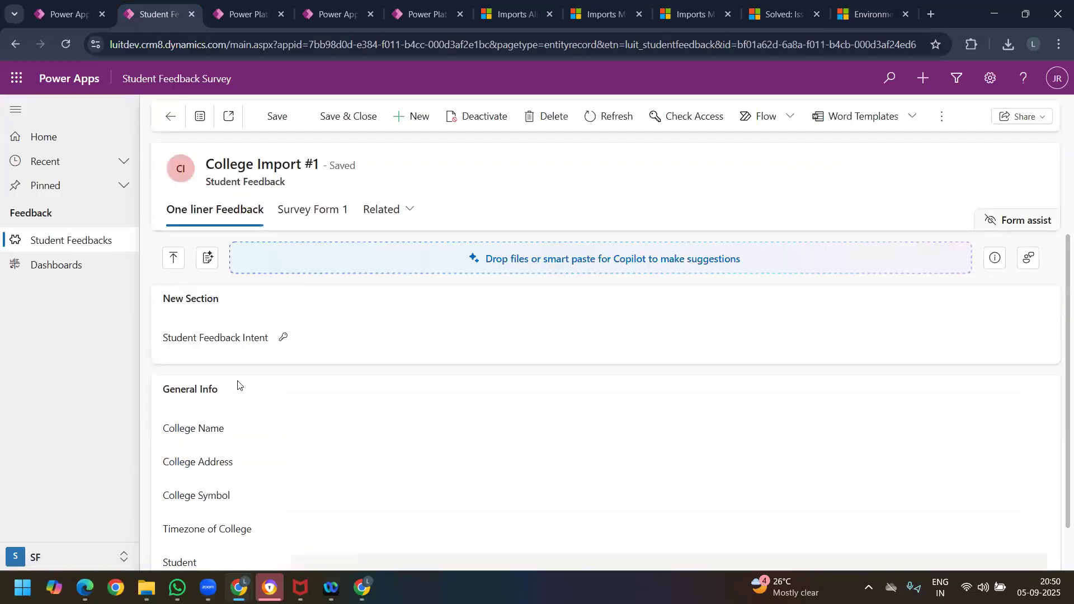
left_click_drag(184, 437, 242, 376)
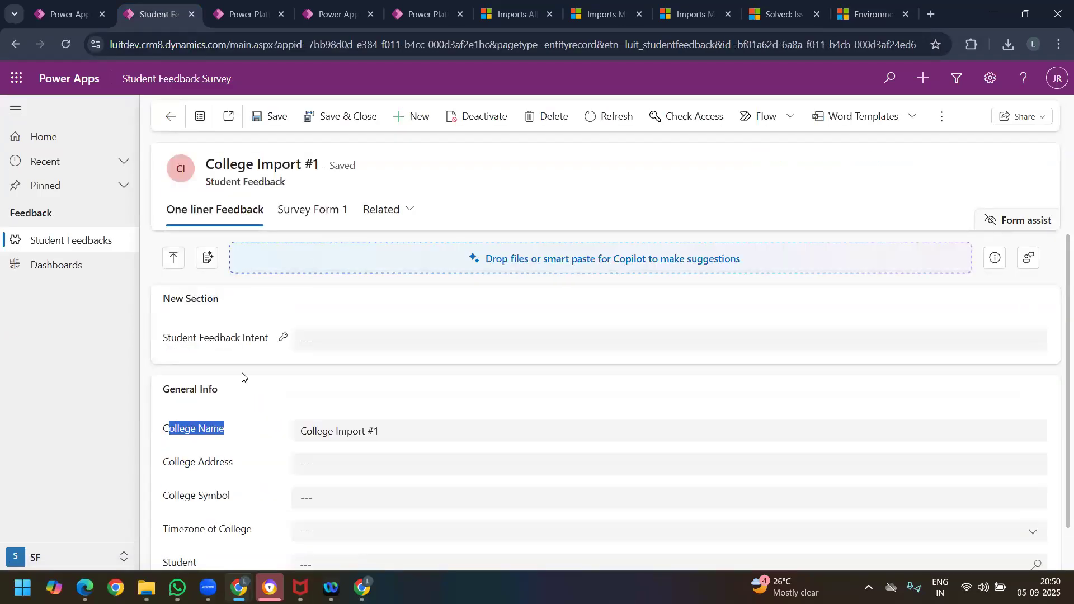
Step: Go back to Data management in Power Platform Environment Settings and view the deleted records list
left_click(590, 17)
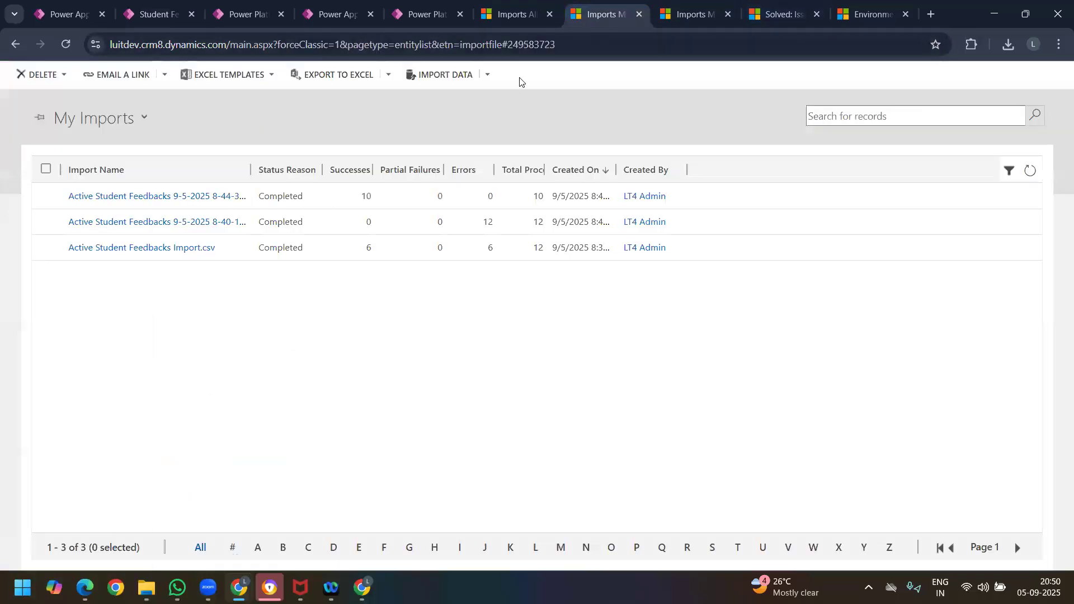
left_click(519, 18)
left_click(425, 16)
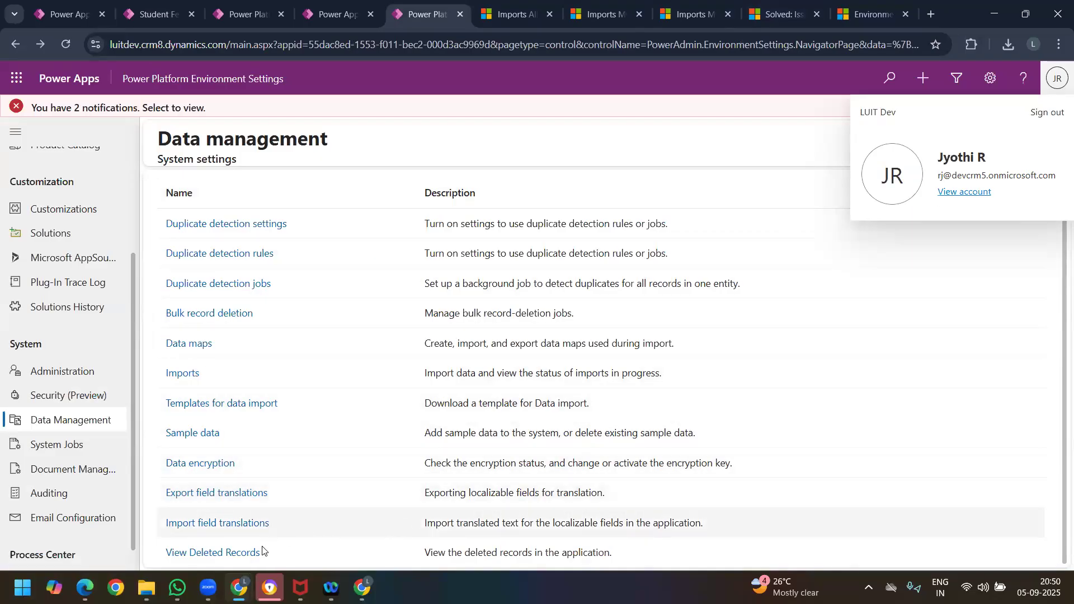
left_click(230, 553)
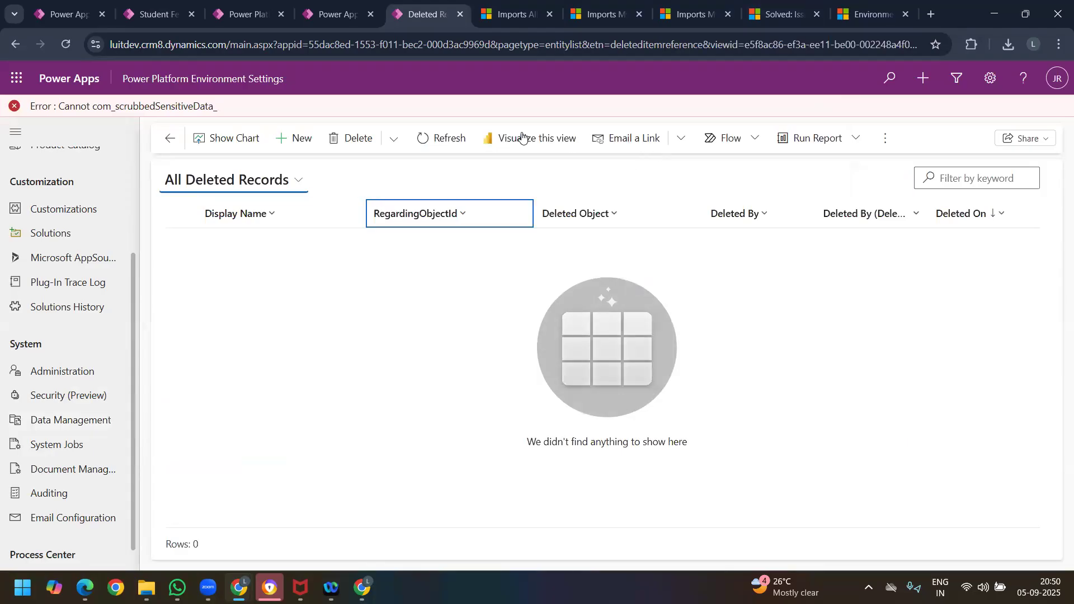
Step: Delete the College Import #1 student feedback record and confirm the deletion
left_click(146, 17)
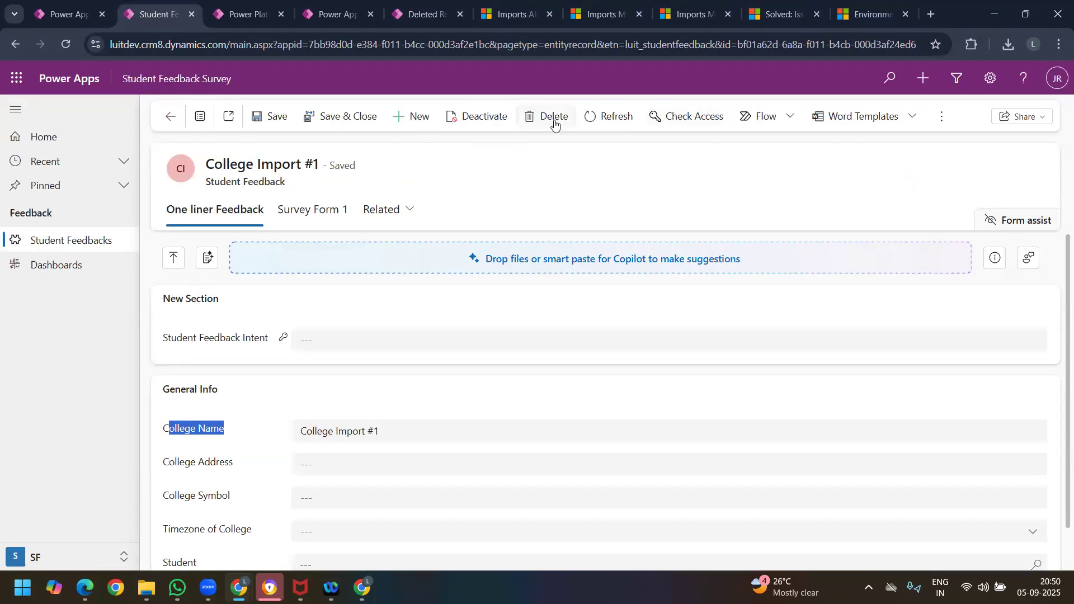
left_click(554, 119)
left_click(560, 364)
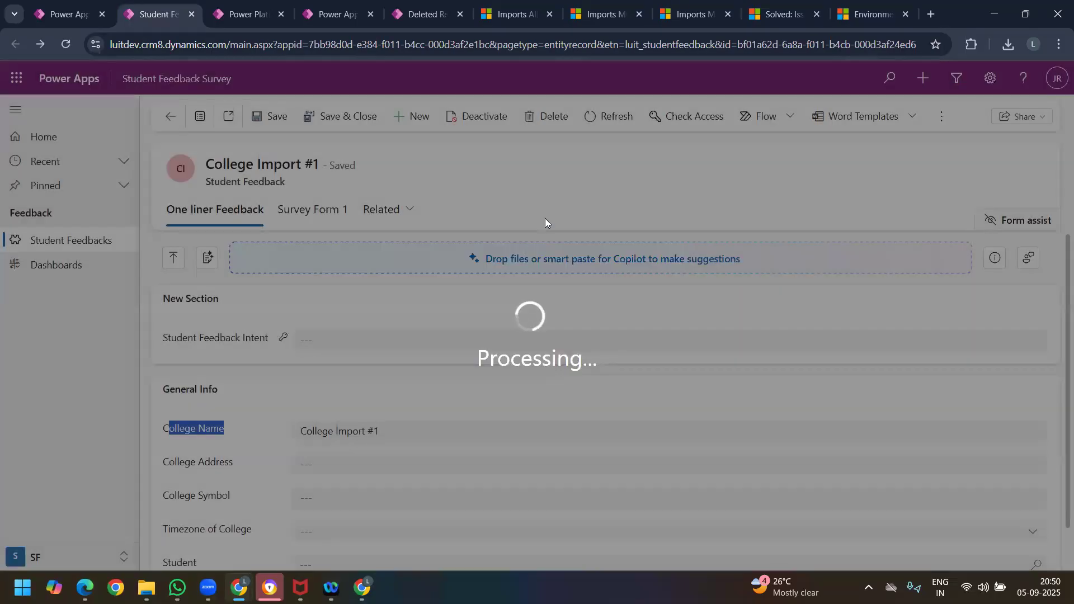
Step: Return to the All Deleted Records view and refresh it repeatedly to check for the deleted feedback record
left_click(868, 17)
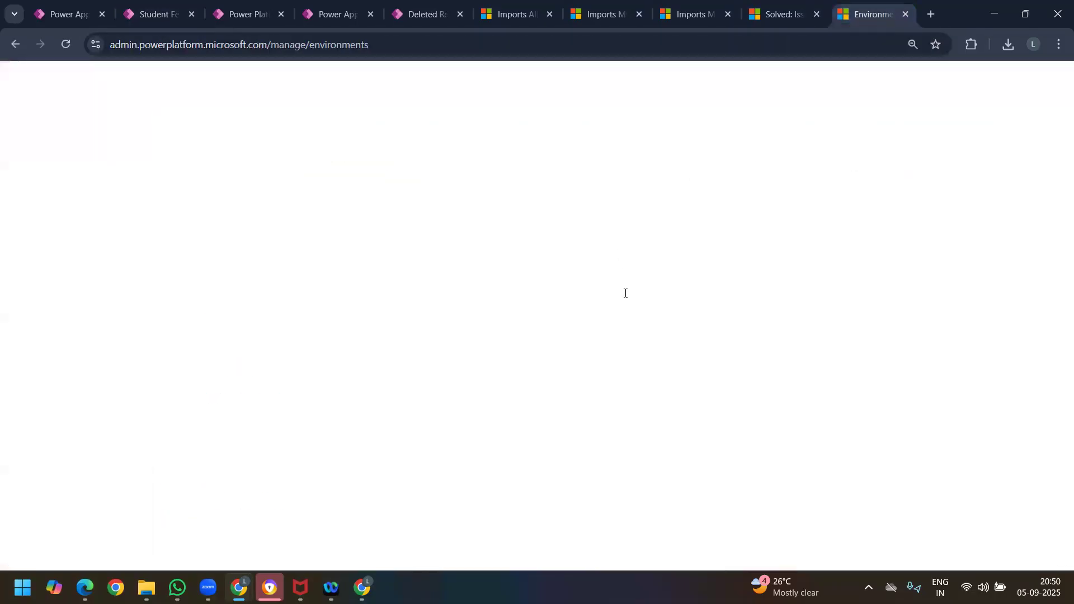
left_click(421, 15)
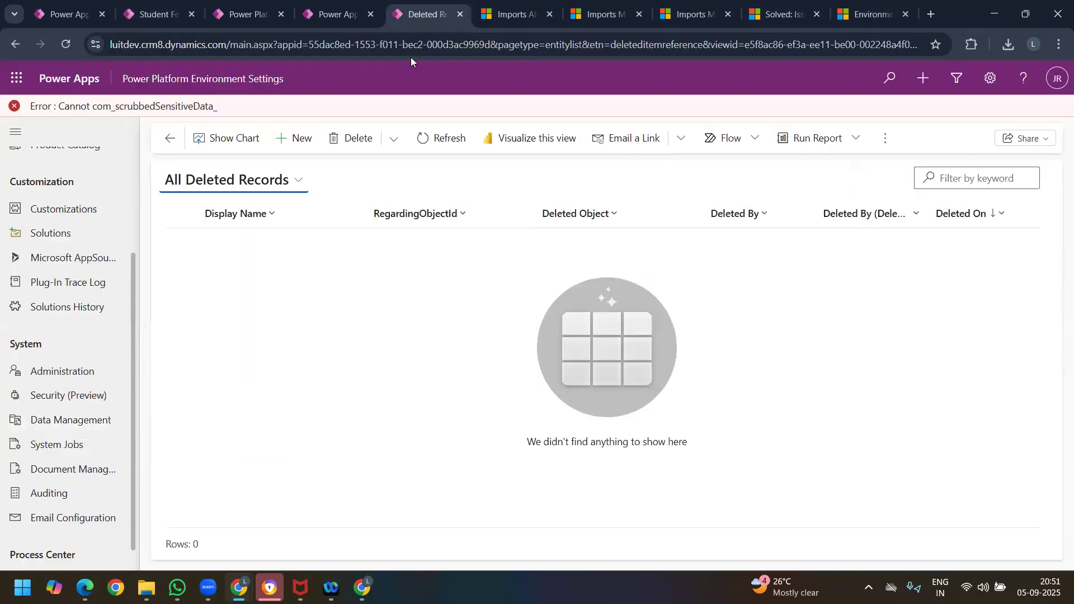
left_click(441, 137)
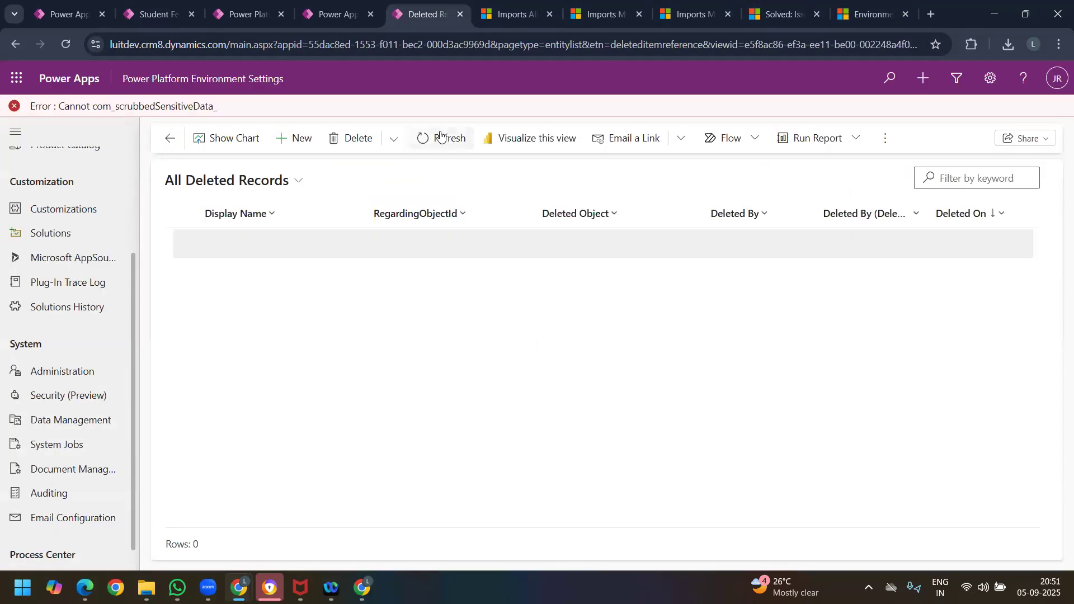
left_click(440, 137)
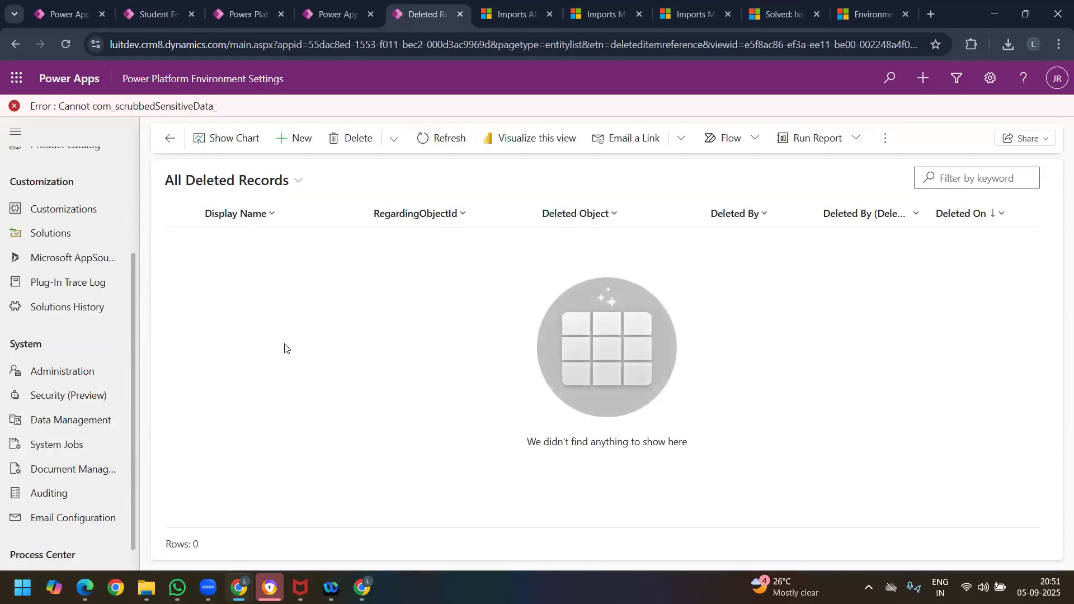
left_click(454, 146)
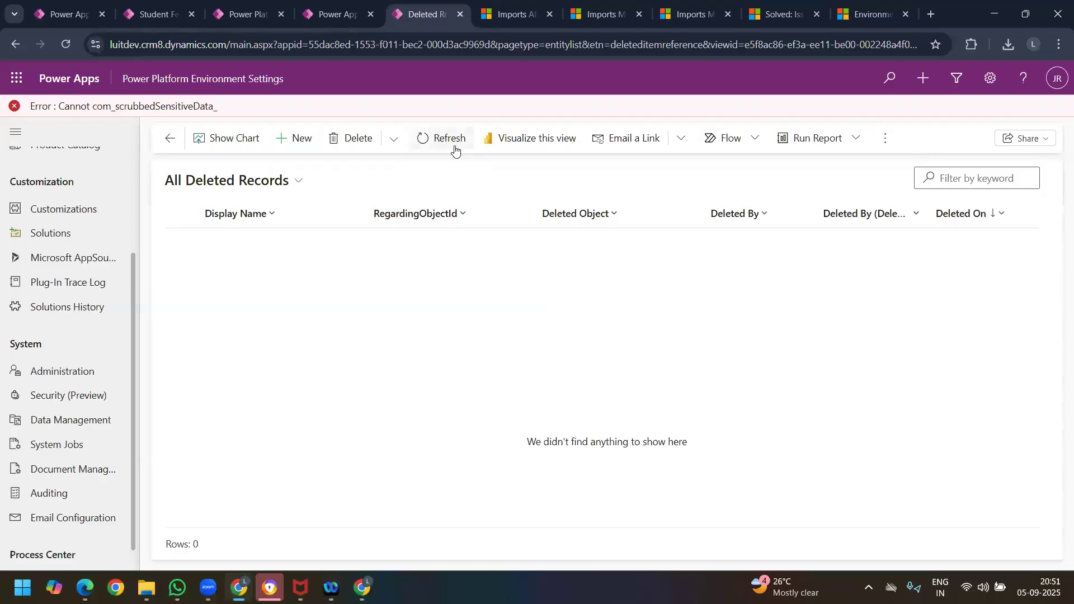
left_click(448, 137)
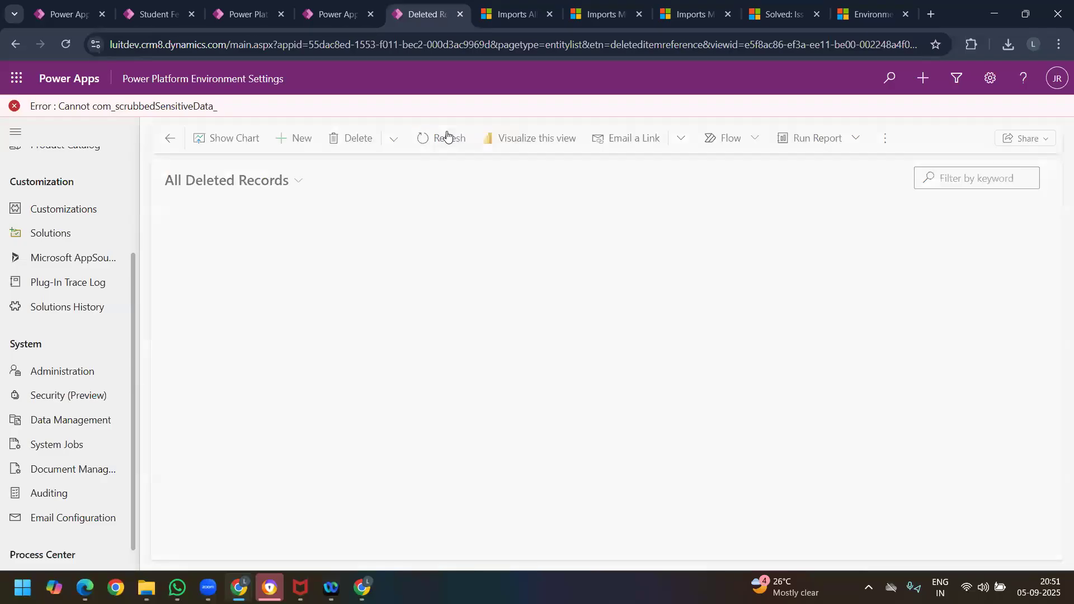
Step: Switch to the Power Platform admin center and open the product Features settings of the LUIT Dev environment
left_click(854, 16)
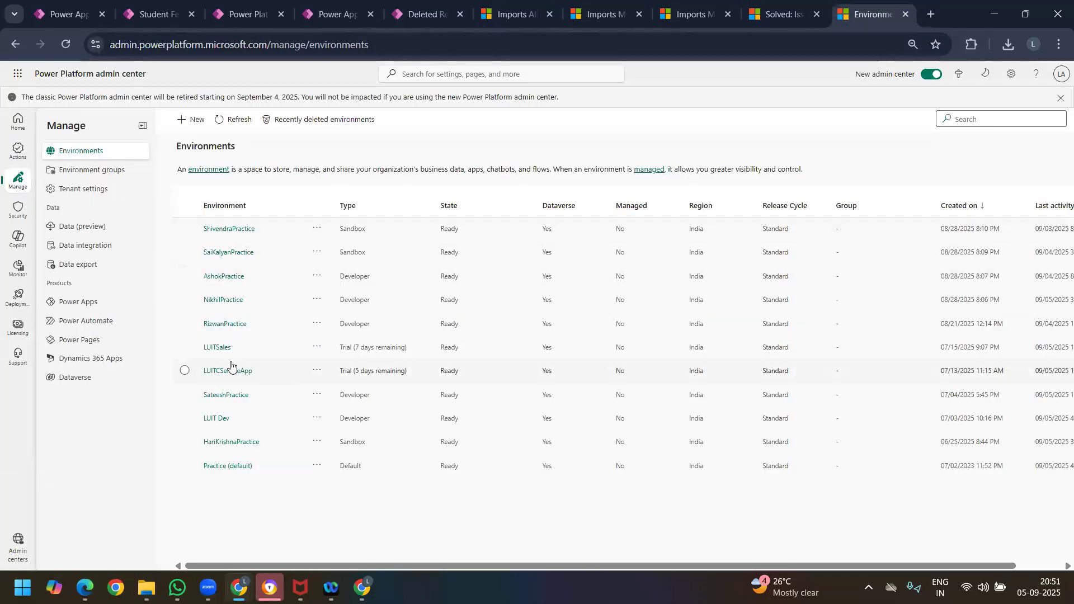
left_click(217, 420)
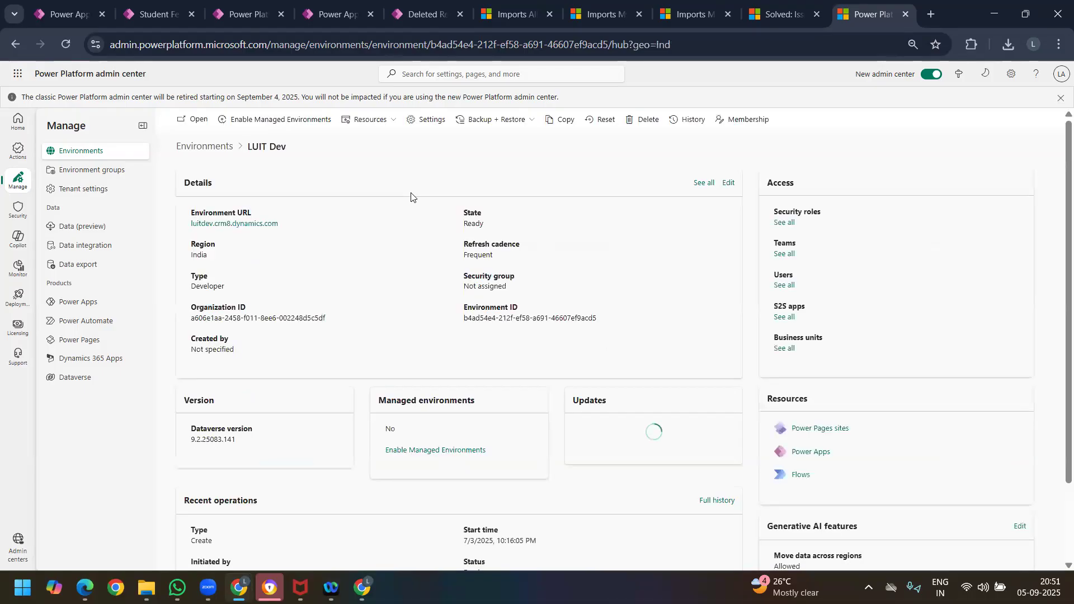
left_click(428, 119)
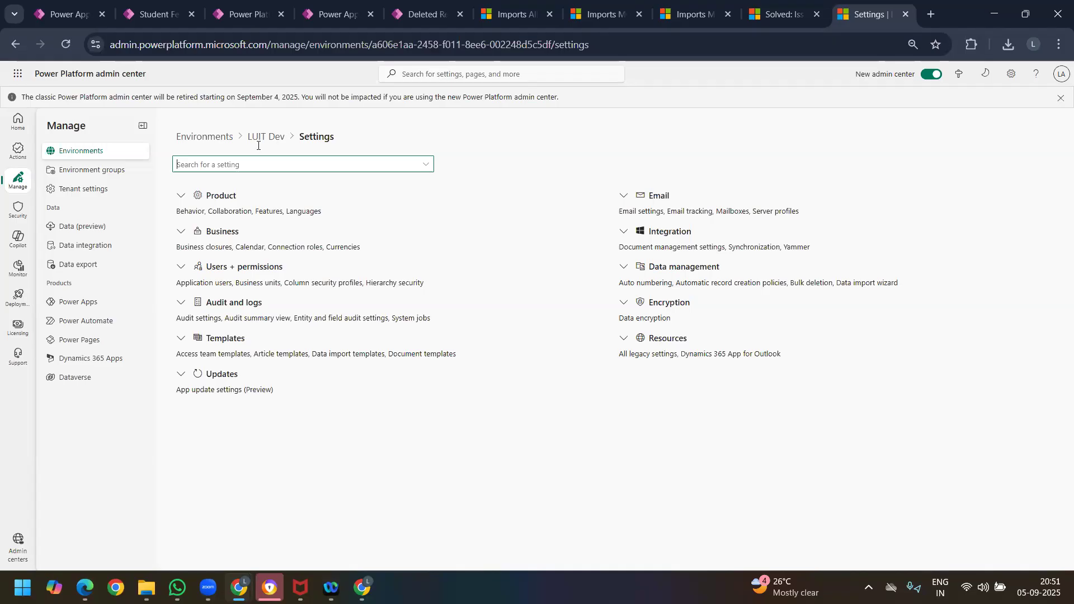
left_click(181, 196)
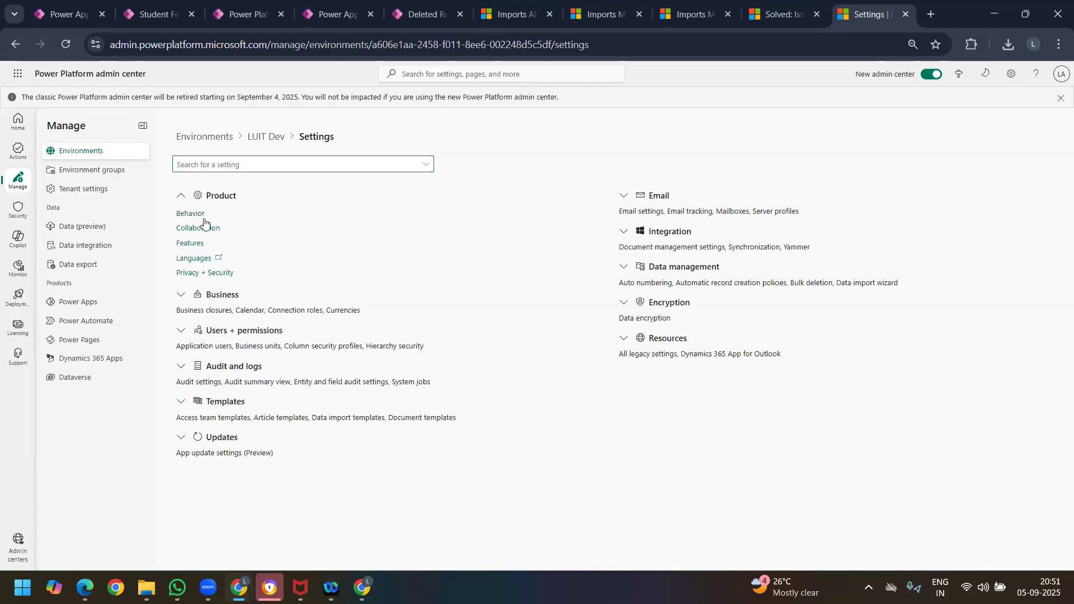
left_click(186, 241)
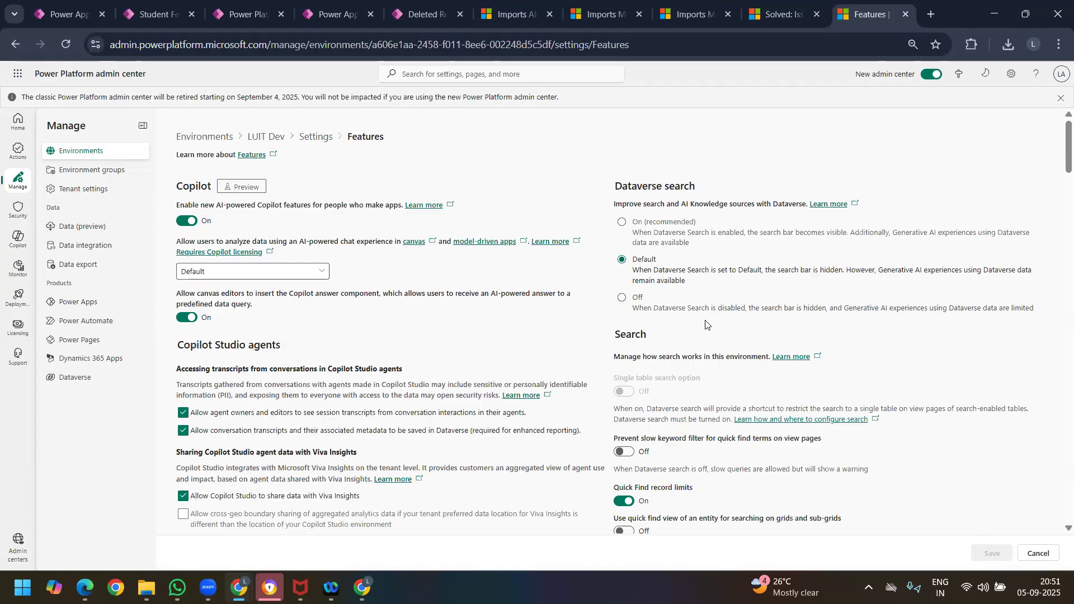
Step: Try to enable the Recycle Bin for Dataverse tables with a recovery time interval of 30 days
scroll(708, 327, "down", 5)
scroll(683, 390, "down", 5)
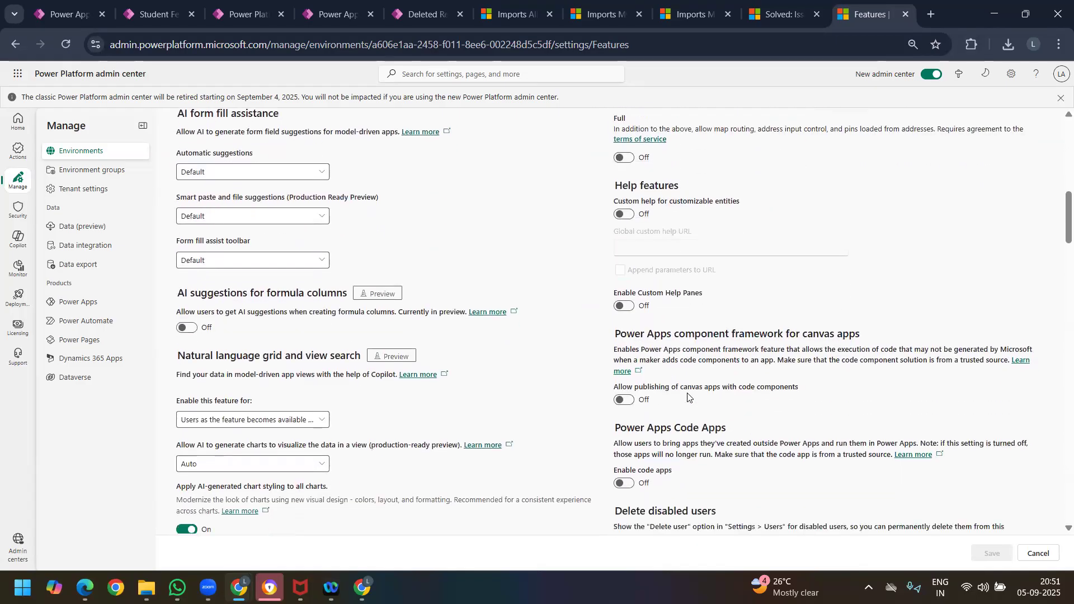
scroll(664, 411, "down", 4)
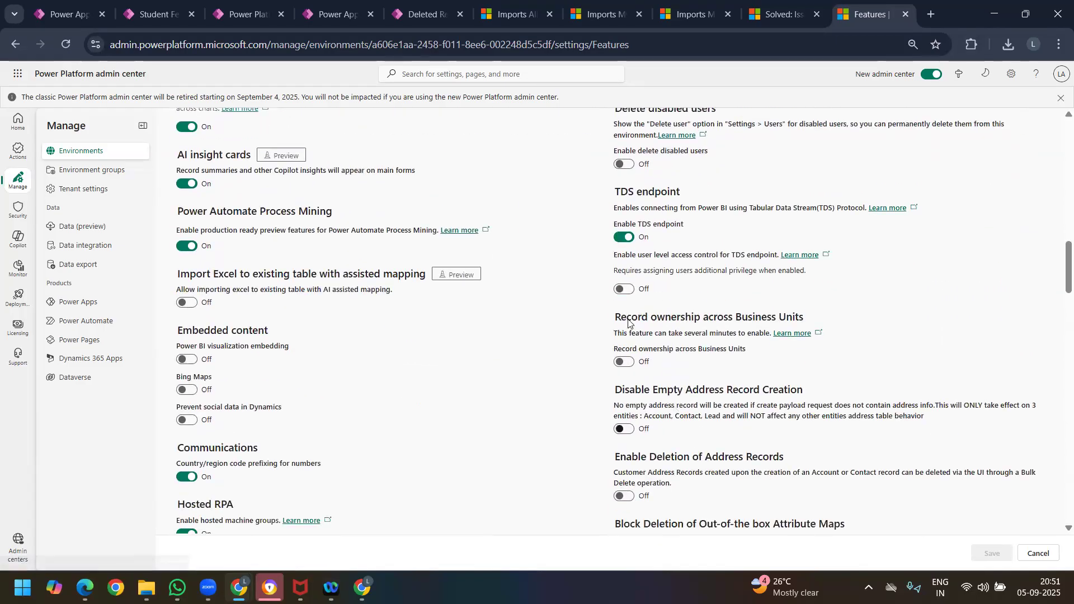
scroll(676, 384, "down", 4)
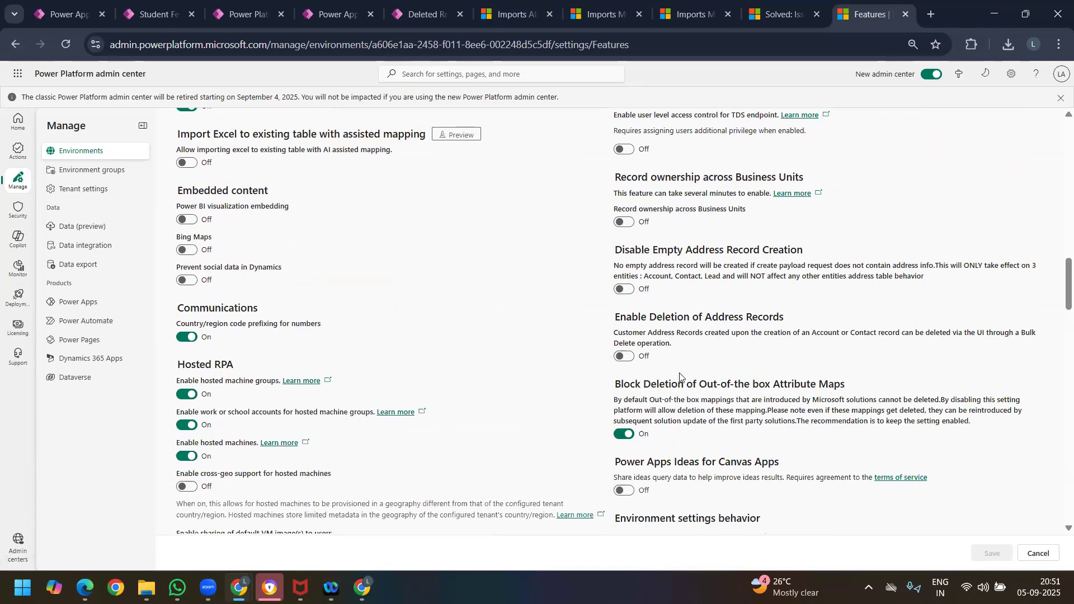
scroll(675, 390, "down", 2)
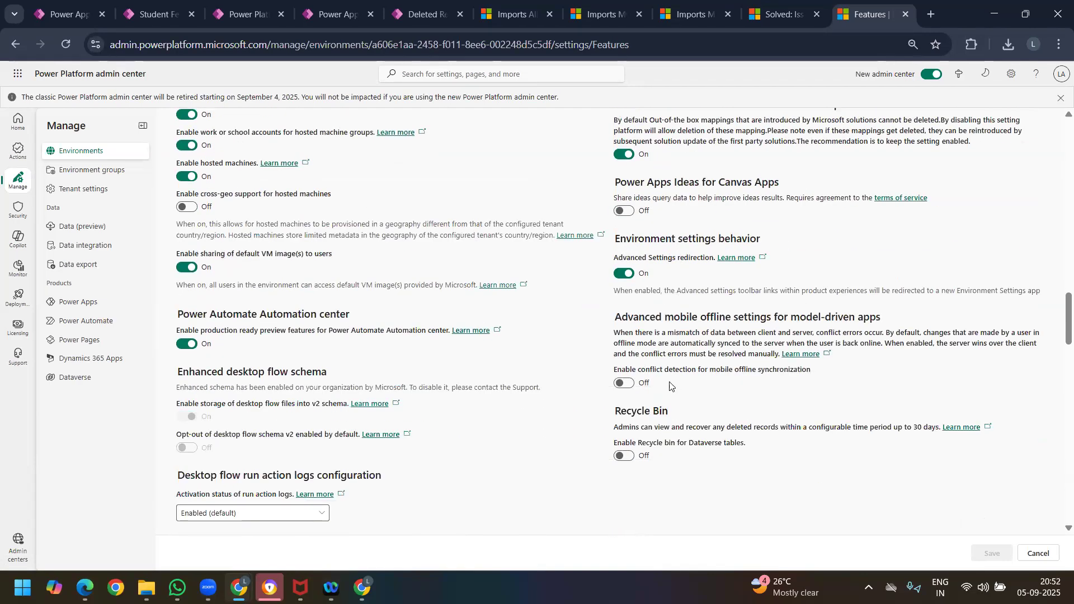
scroll(670, 385, "down", 2)
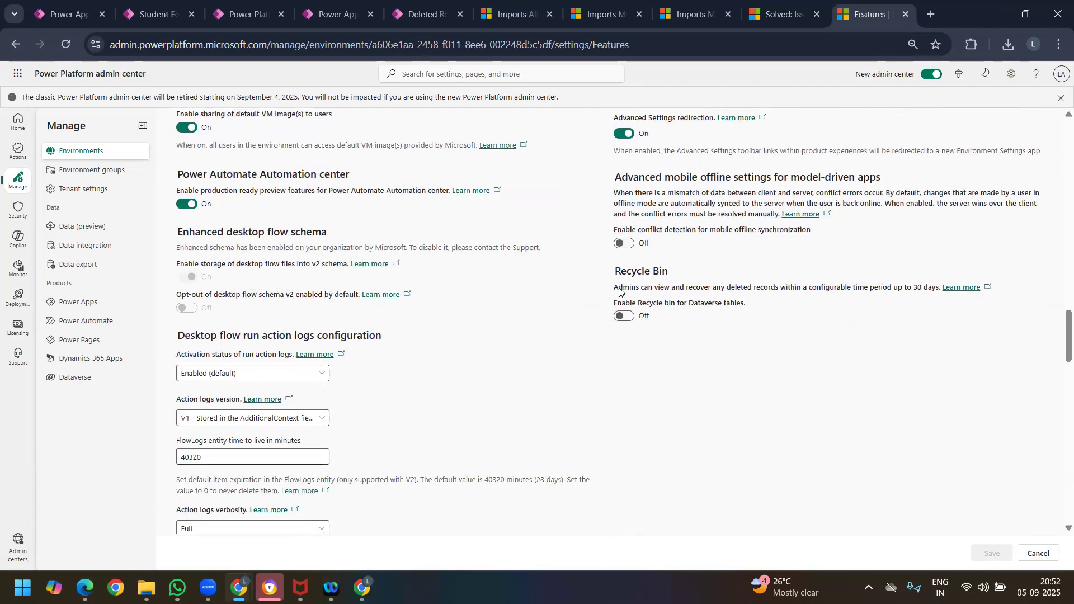
left_click_drag(657, 290, 616, 322)
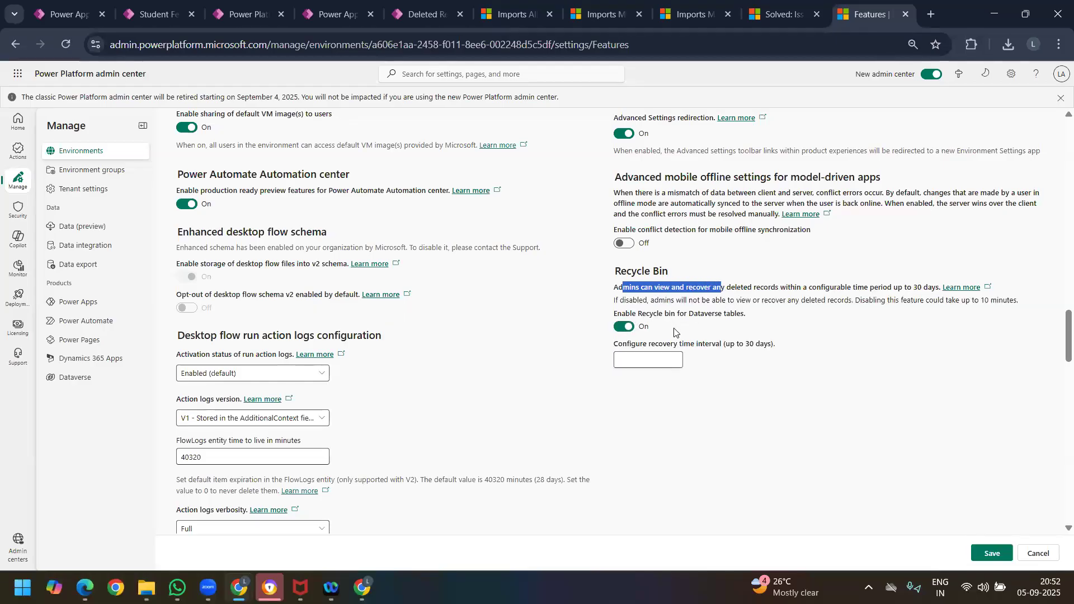
left_click(657, 355)
type("30")
left_click(992, 553)
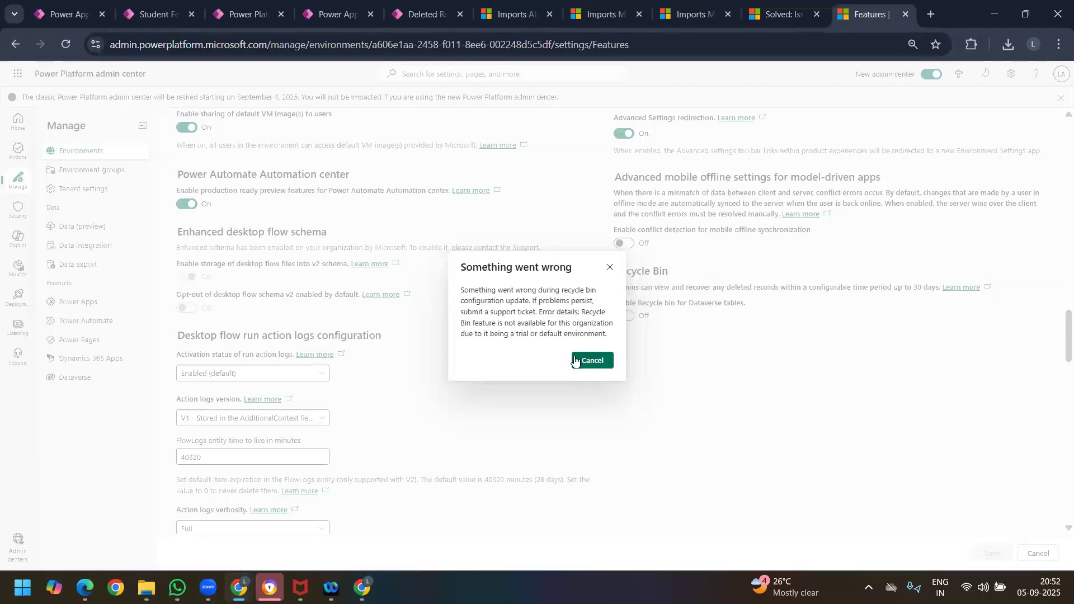
left_click(594, 361)
Step: Retry enabling the Recycle Bin for Dataverse tables with a 28-day recovery time interval
left_click(624, 317)
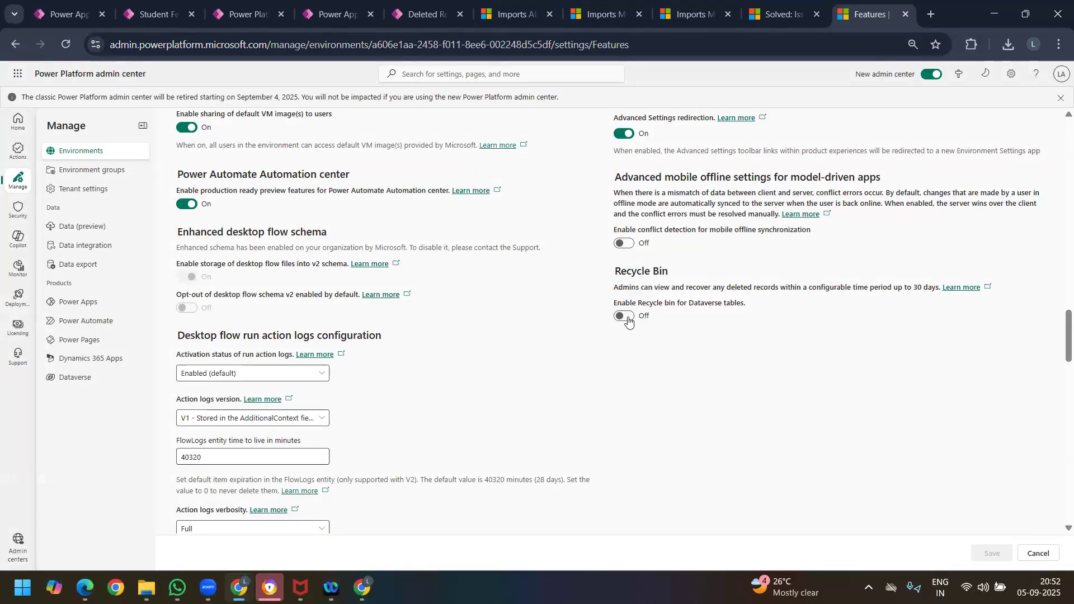
left_click(660, 362)
type("28")
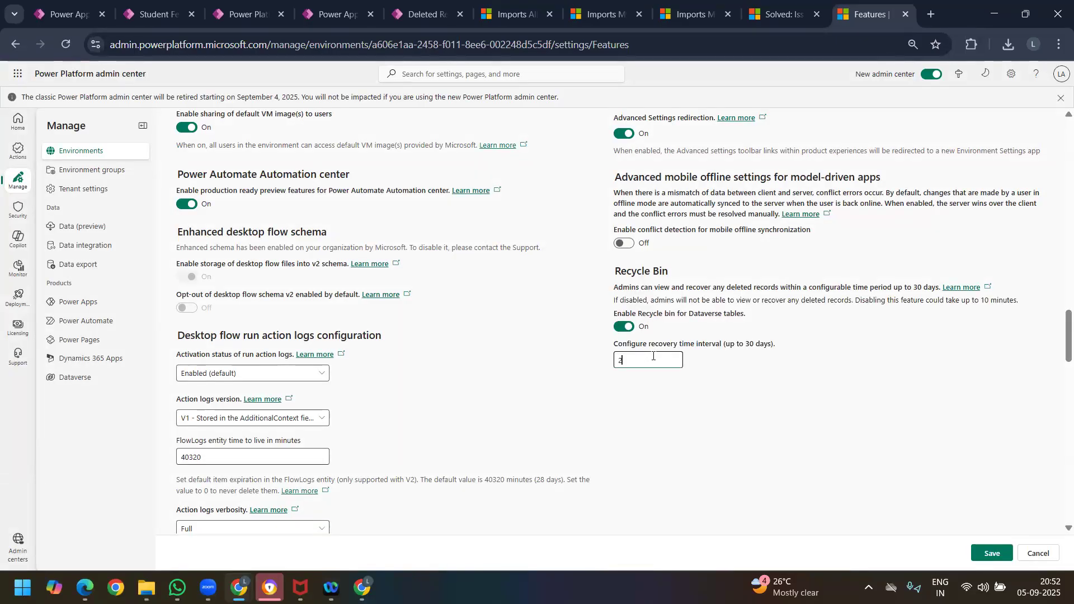
left_click(992, 553)
left_click(593, 361)
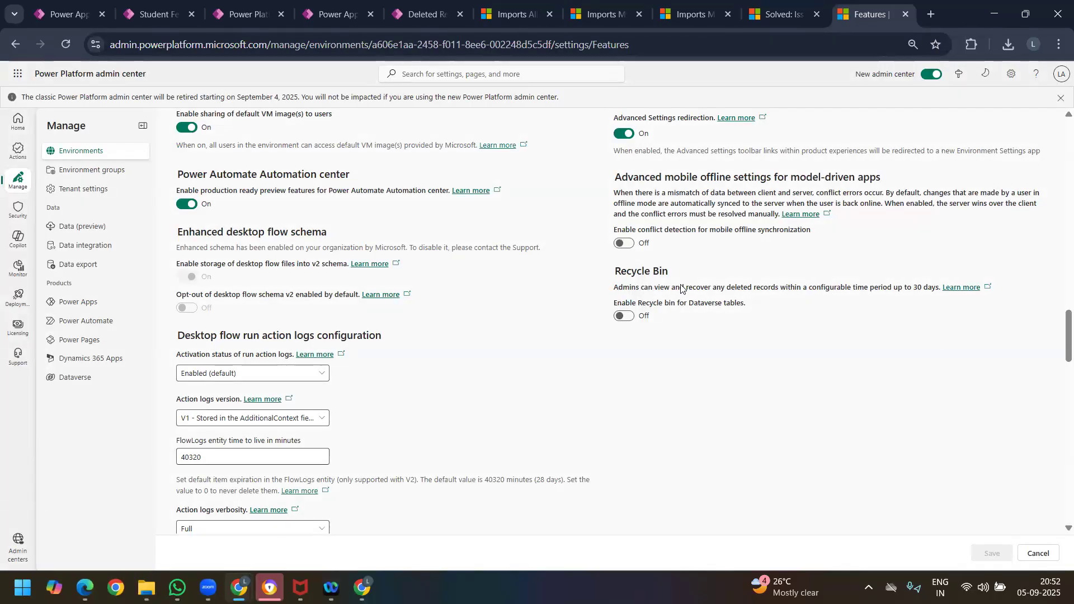
Step: Try once more to save the Recycle Bin as enabled, using a recovery time interval of 2 days
left_click(625, 316)
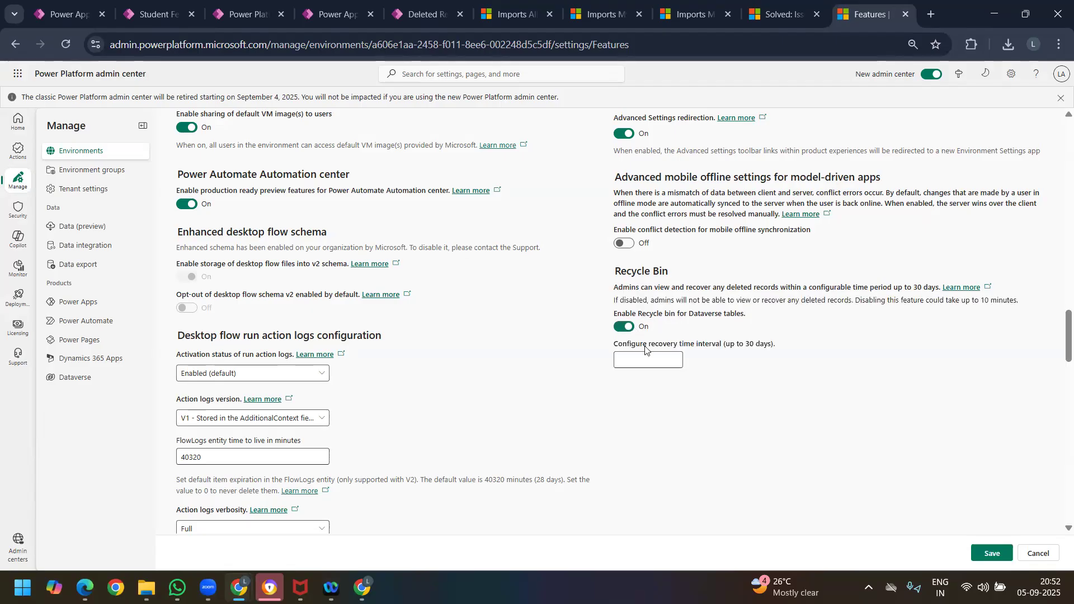
left_click(657, 356)
type("2")
left_click(995, 552)
left_click(592, 359)
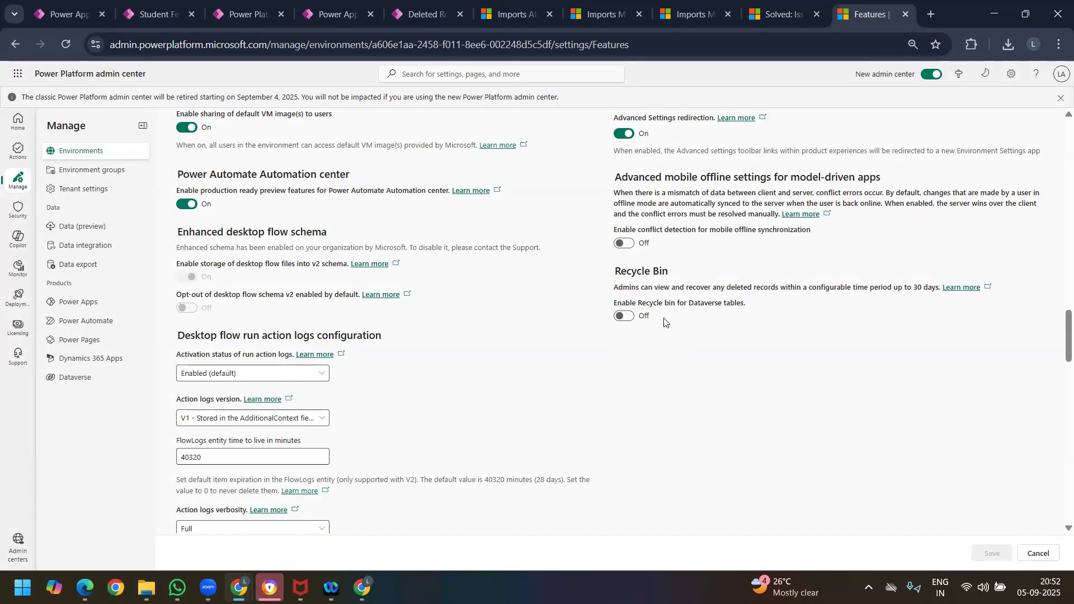
left_click_drag(612, 274, 691, 324)
left_click(656, 284)
Step: Review the Active Student Feedbacks list, then refresh the All Deleted Records view to check for deleted records
left_click(506, 18)
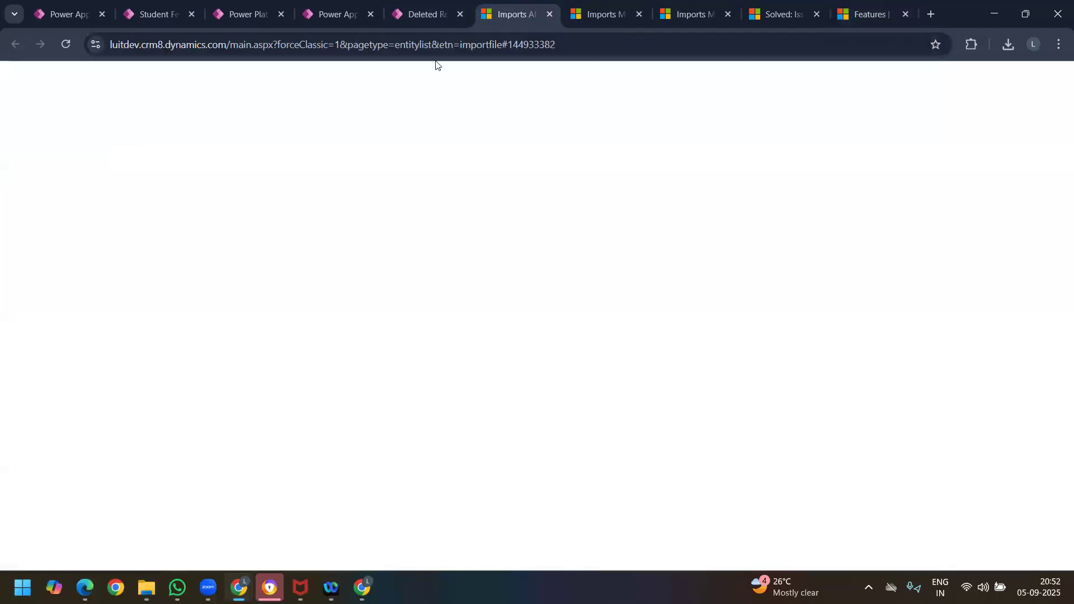
left_click(140, 13)
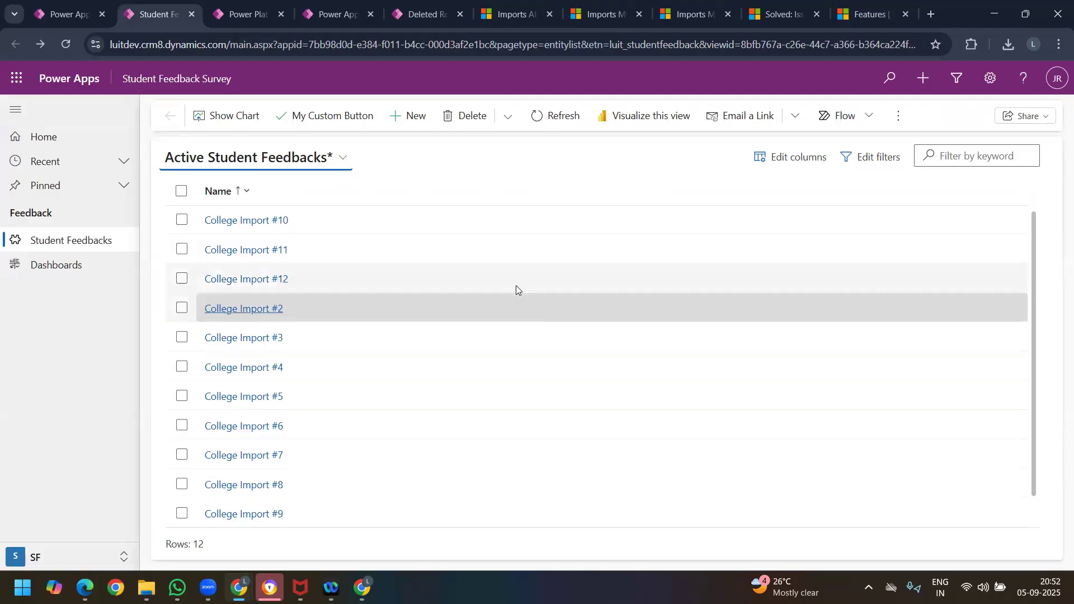
scroll(516, 286, "down", 1)
scroll(521, 290, "up", 1)
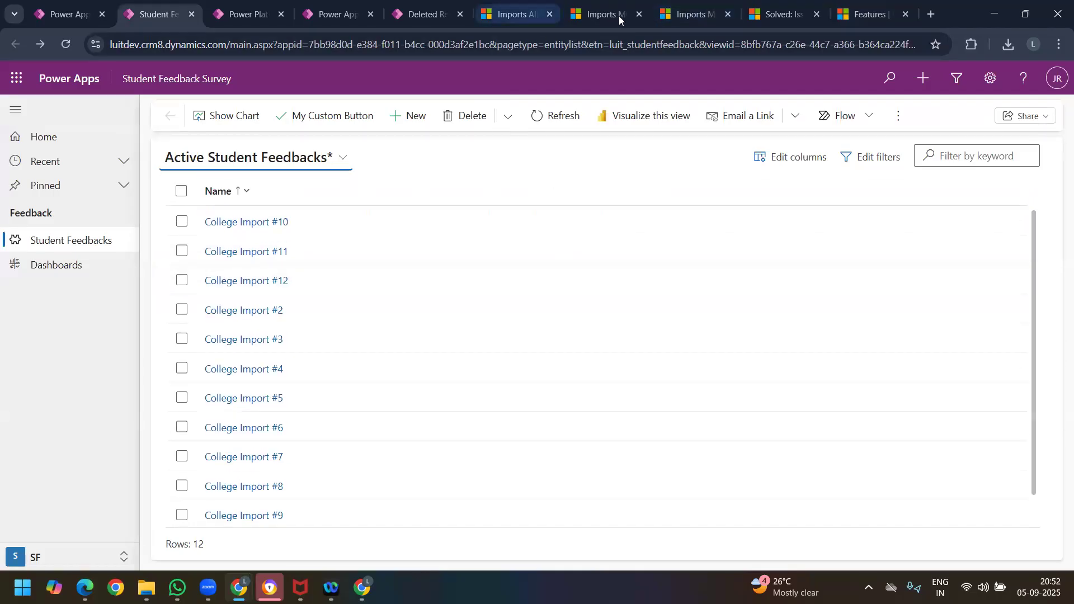
left_click(434, 15)
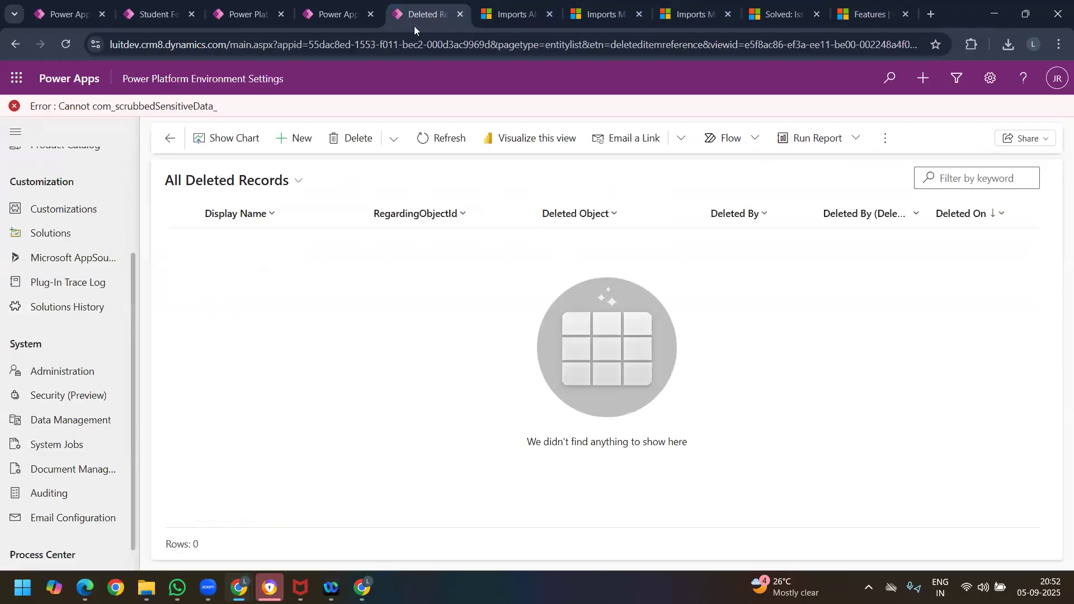
left_click(424, 140)
Step: Return to the LUIT Dev Features settings and attempt again to enable and save the Recycle Bin
left_click(868, 13)
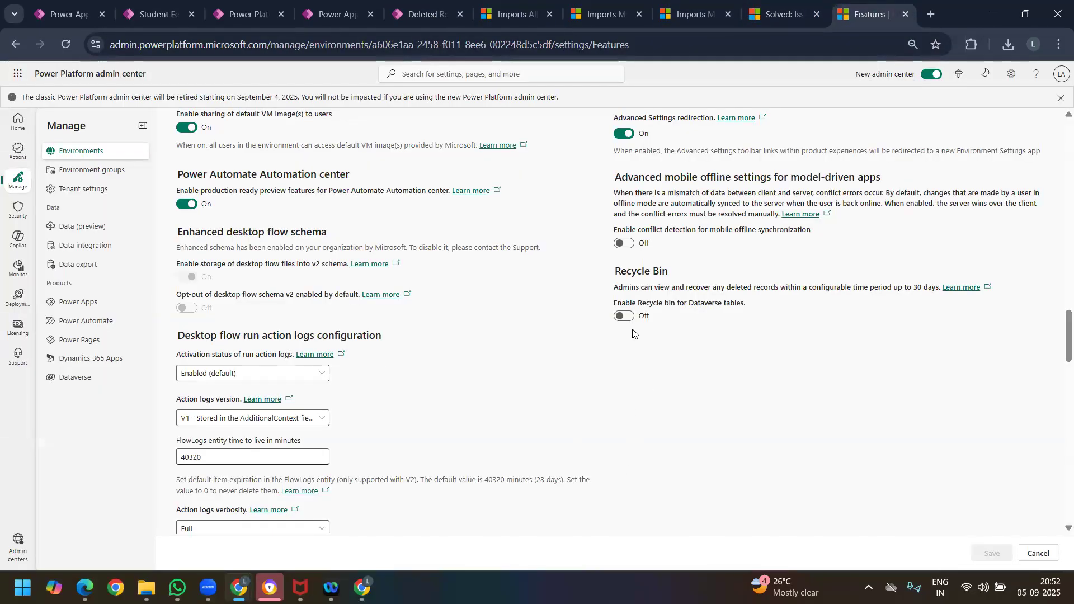
left_click(629, 321)
left_click(650, 360)
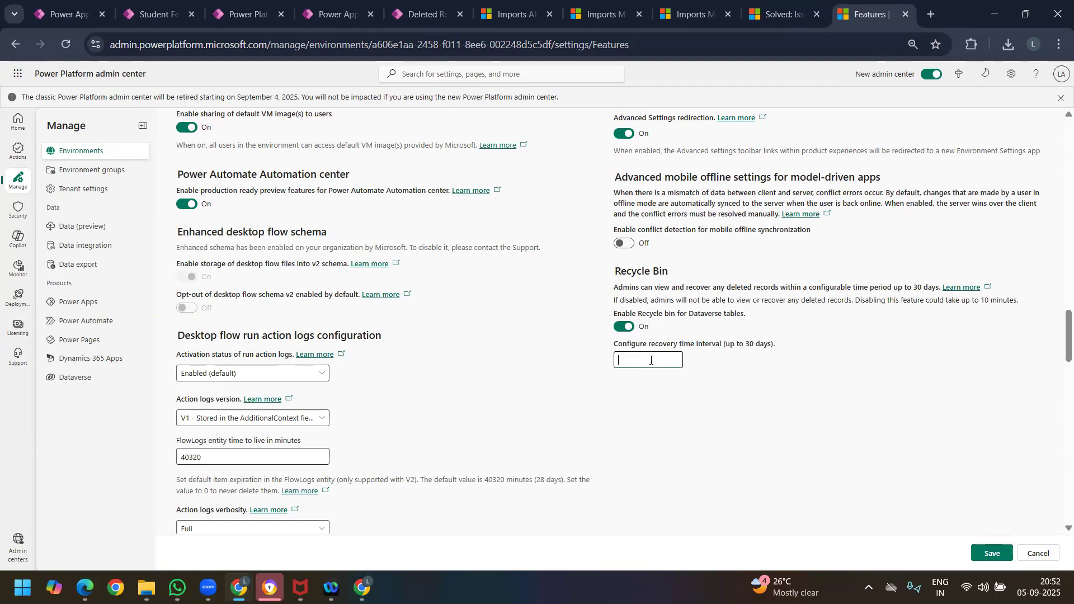
left_click(993, 554)
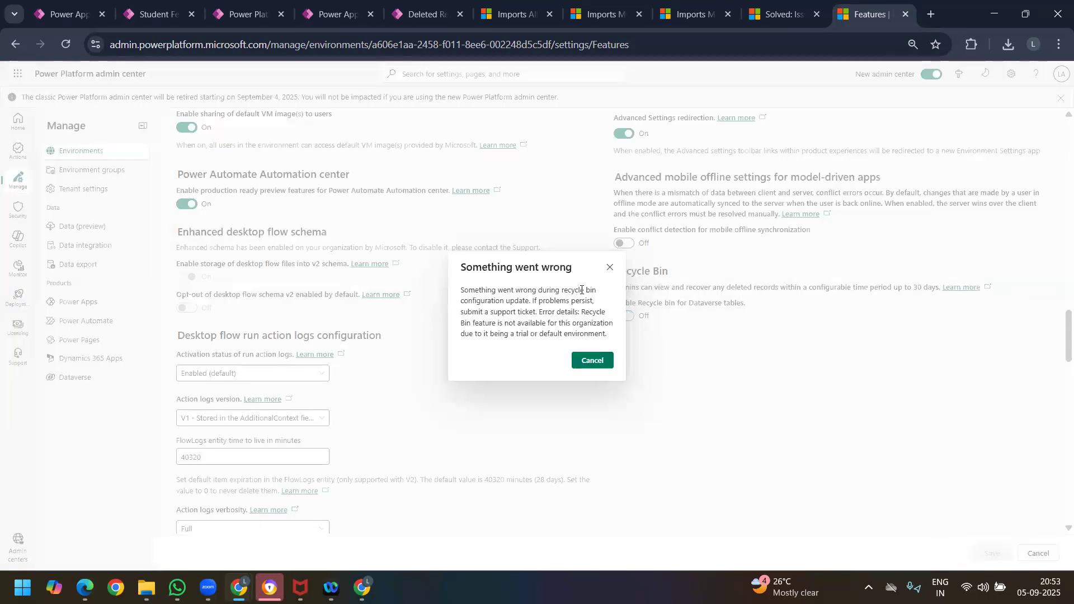
Step: Read the error details explaining why the Recycle Bin configuration update is rejected
left_click_drag(479, 311, 597, 311)
left_click(500, 329)
mouse_move(497, 327)
left_mouse_down()
mouse_move(560, 327)
mouse_move(483, 333)
left_mouse_up()
left_click(494, 335)
left_click(464, 332)
left_click_drag(549, 331, 443, 333)
left_click(496, 335)
double_click(541, 334)
left_click(519, 15)
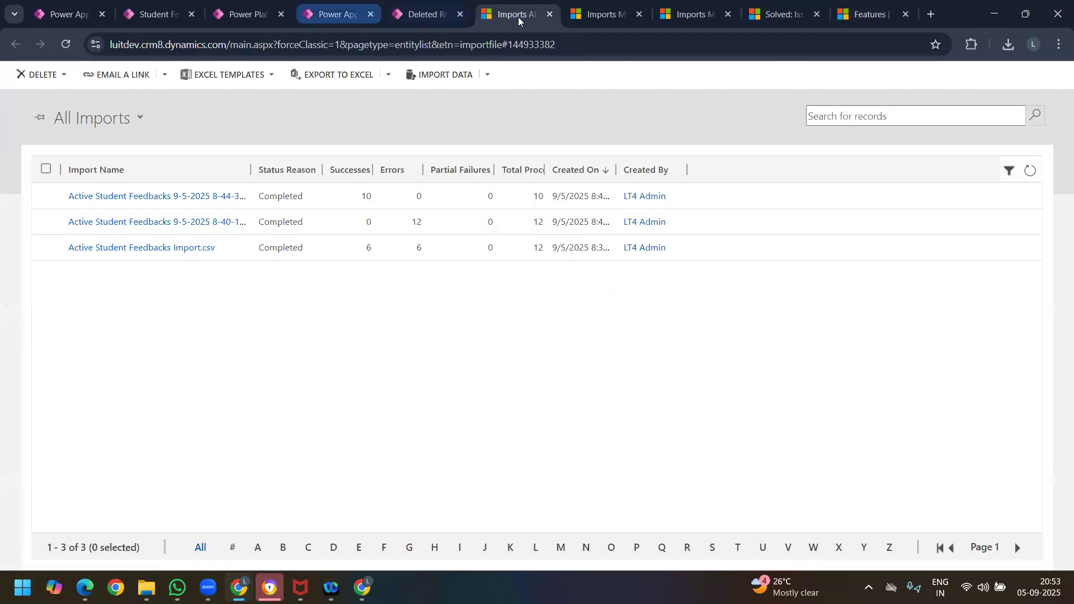
left_click(331, 15)
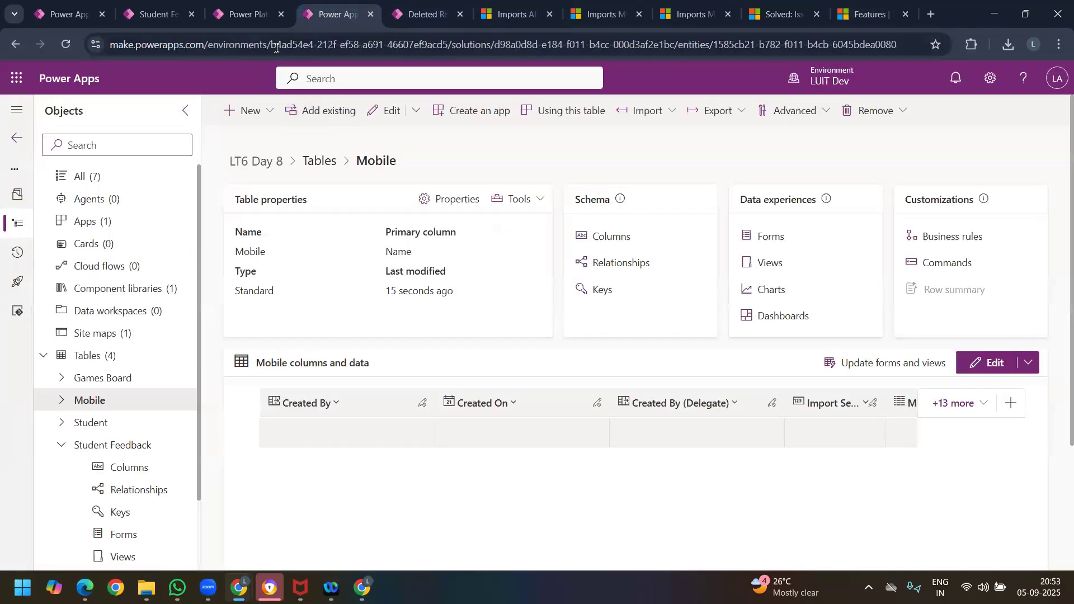
left_click(480, 21)
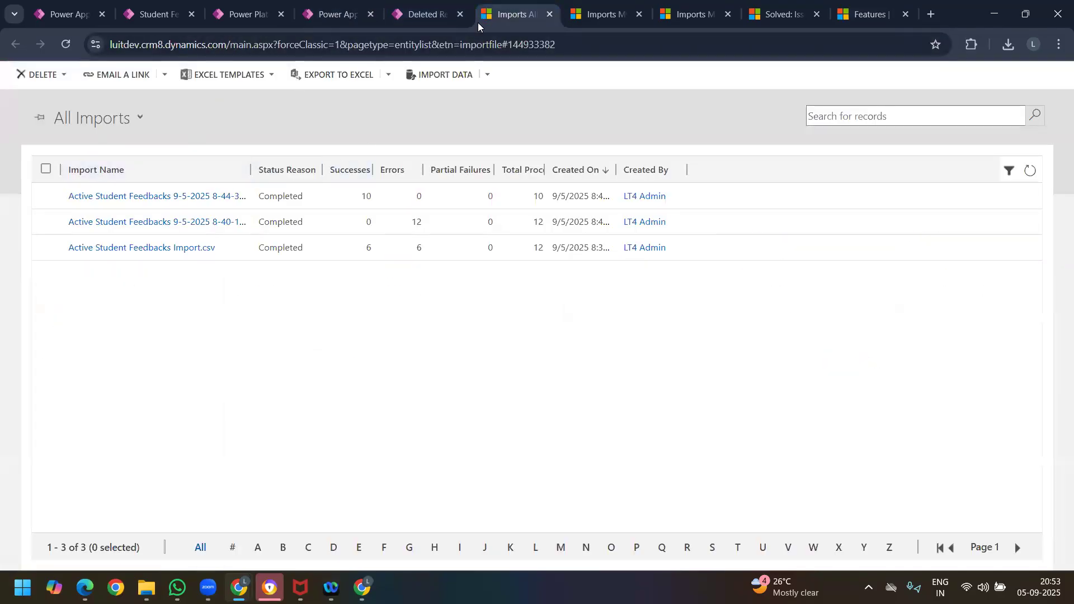
left_click(694, 14)
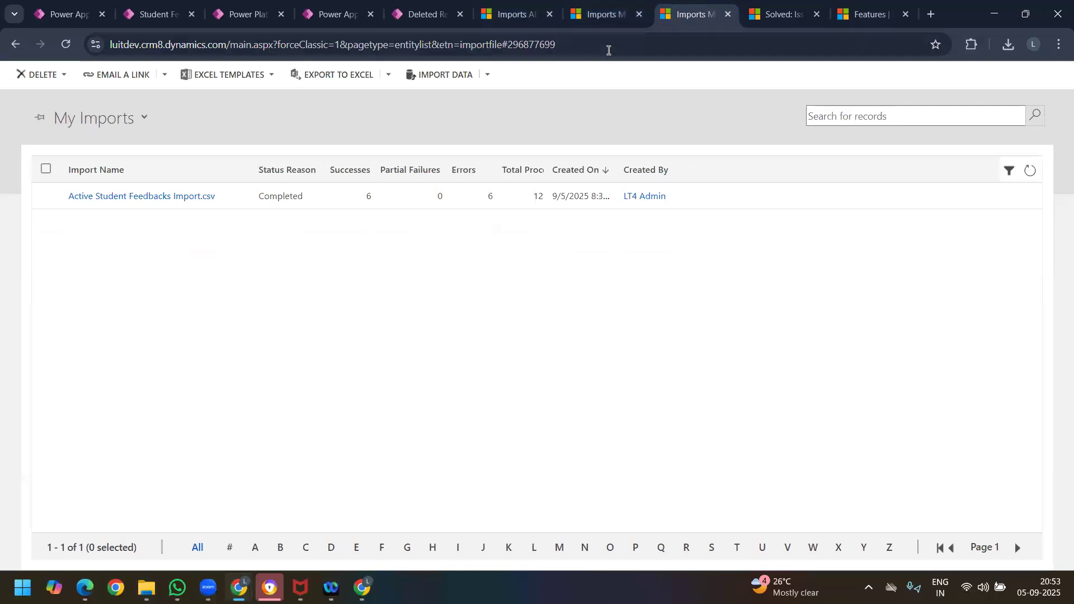
left_click(777, 14)
left_click(331, 16)
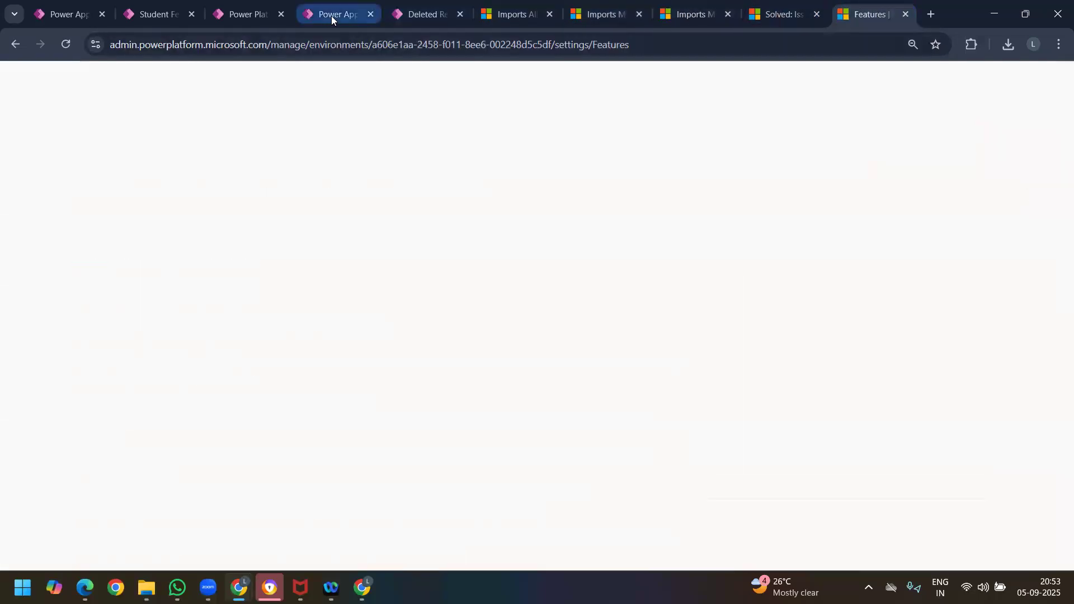
left_click(244, 17)
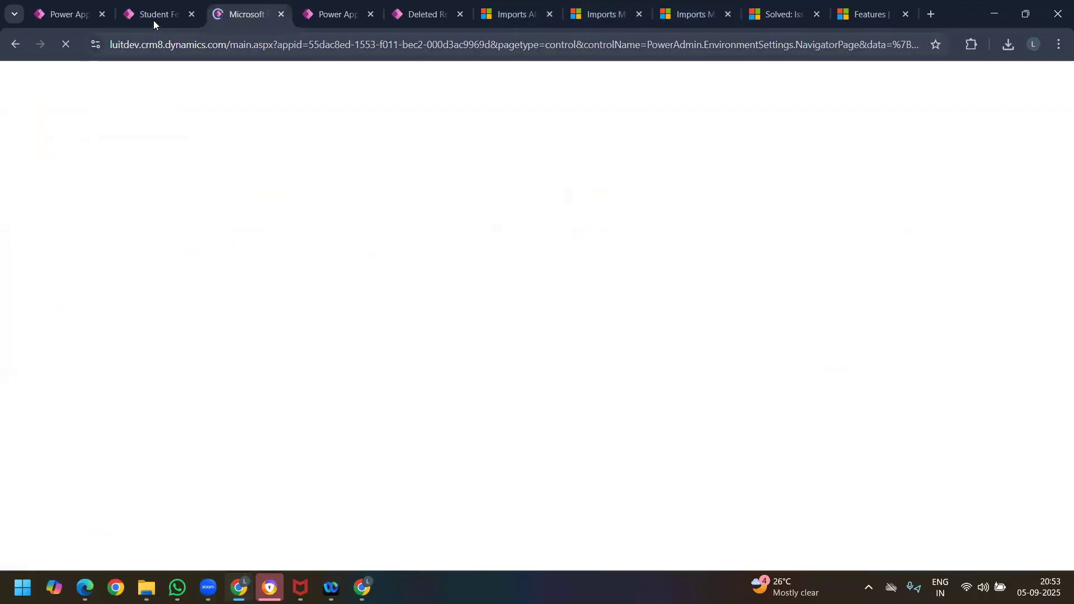
Step: Open the advanced settings from the Student Feedback Survey app and go to the Data management system settings
left_click(152, 18)
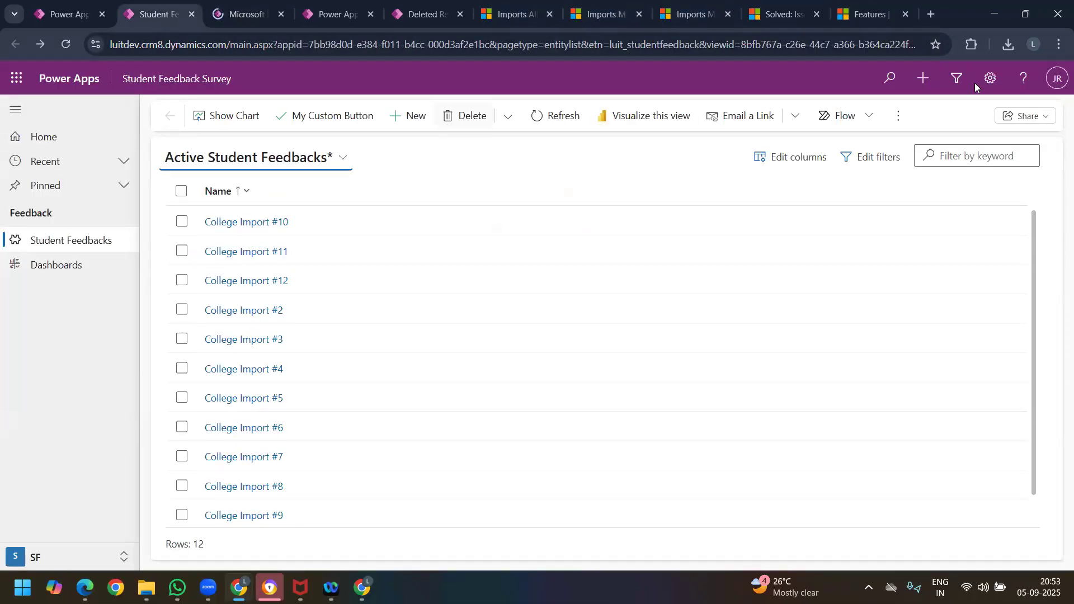
left_click(990, 79)
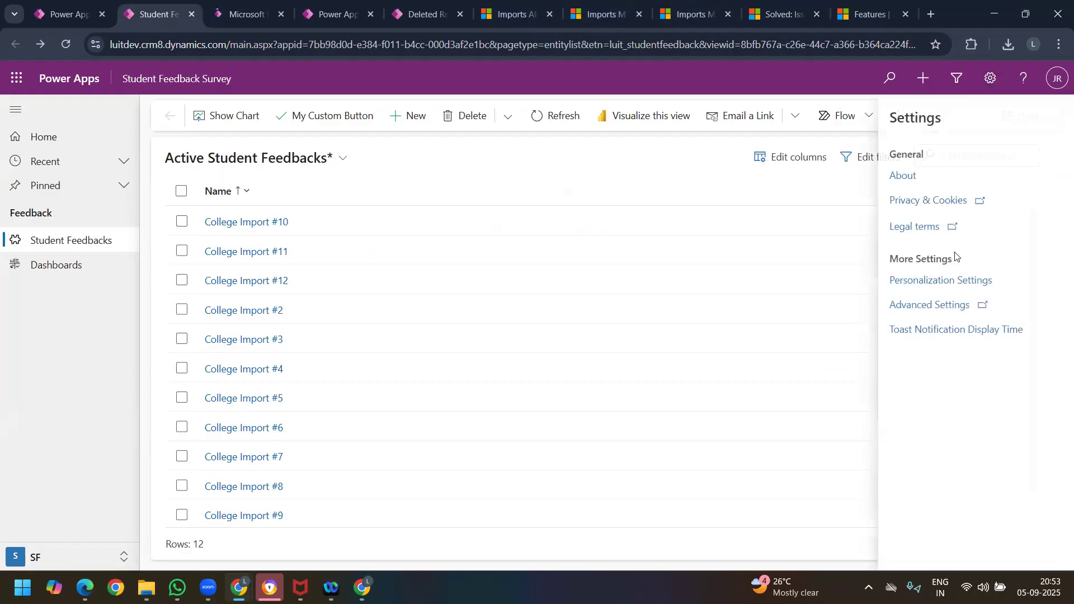
left_click(902, 306)
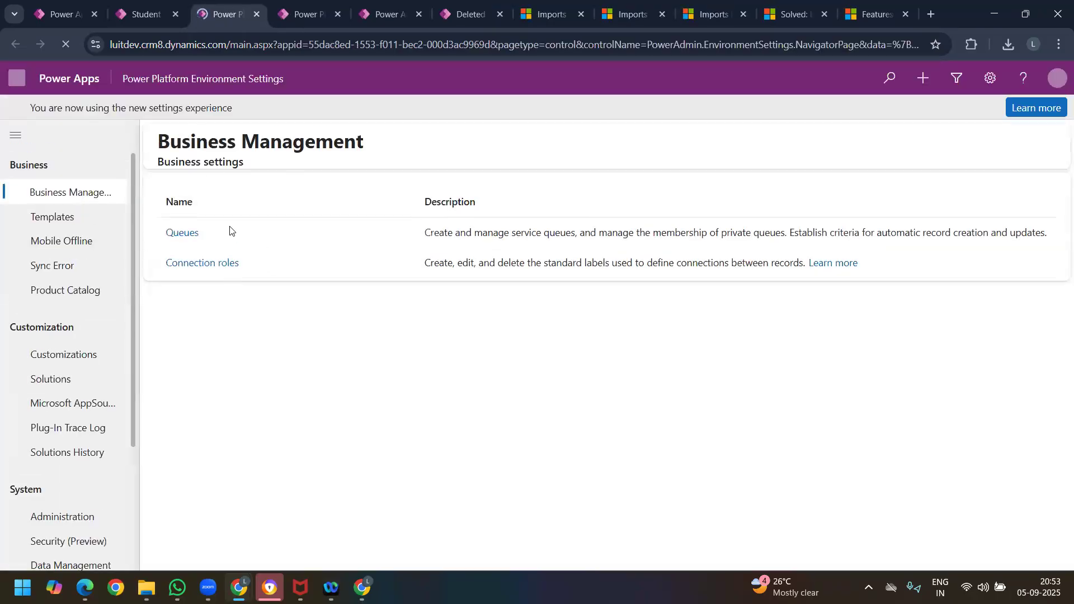
left_click(133, 15)
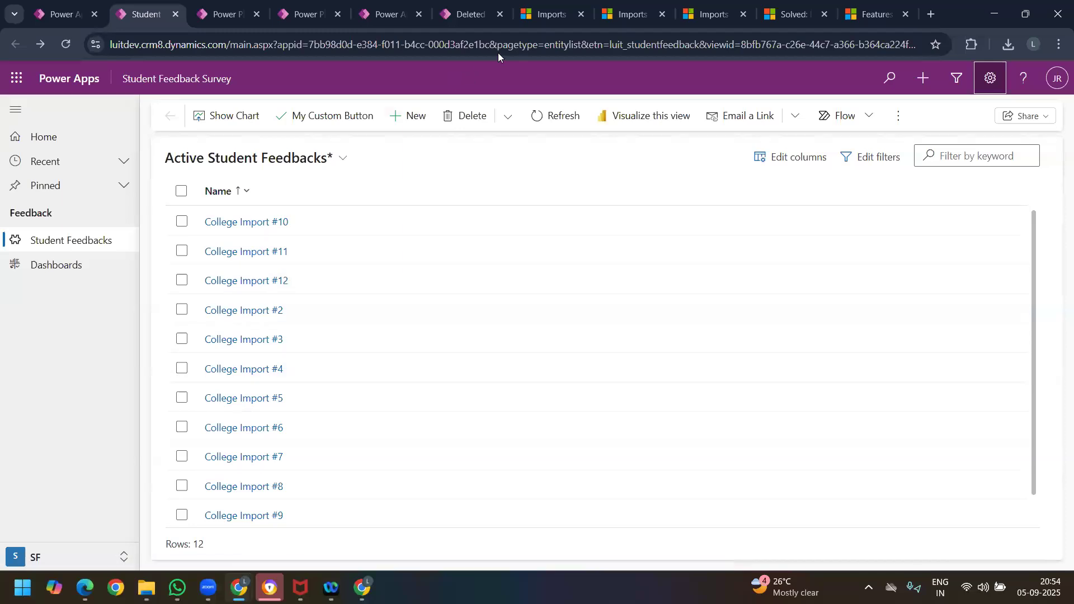
left_click(546, 16)
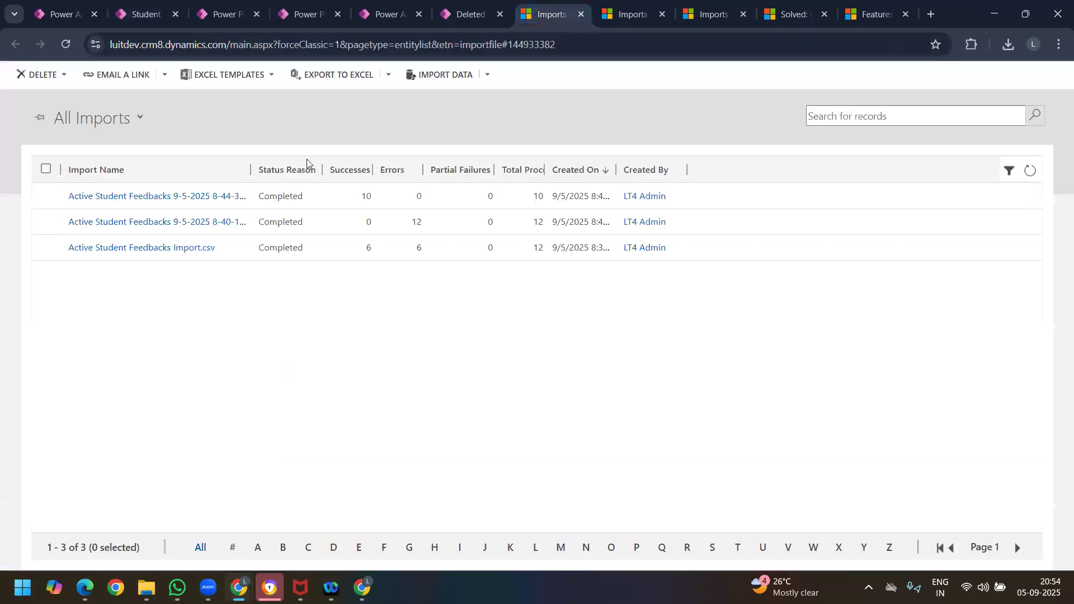
left_click(255, 19)
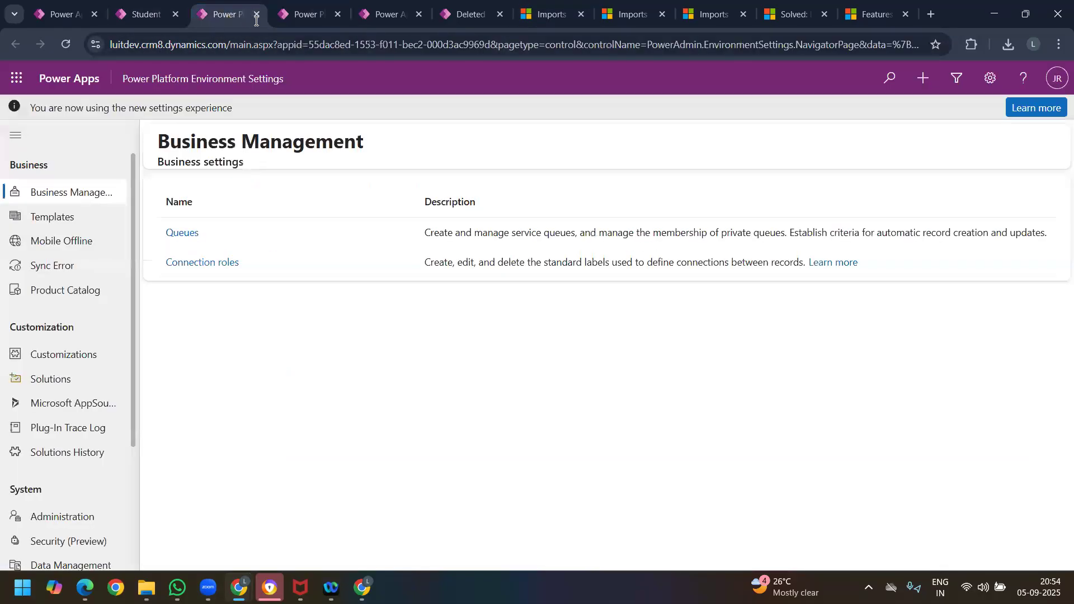
scroll(61, 458, "down", 3)
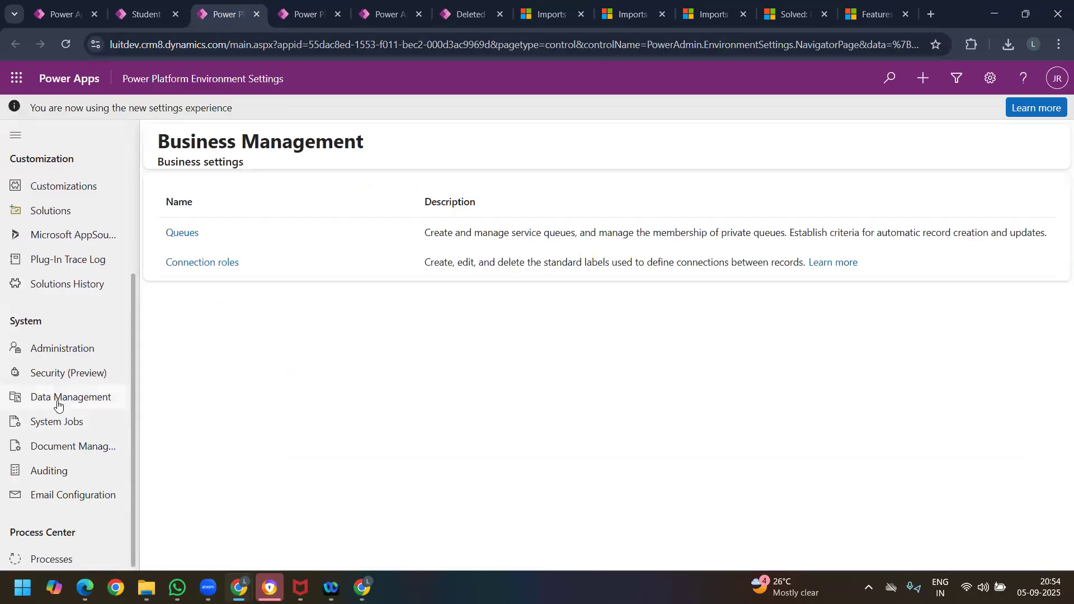
left_click(58, 403)
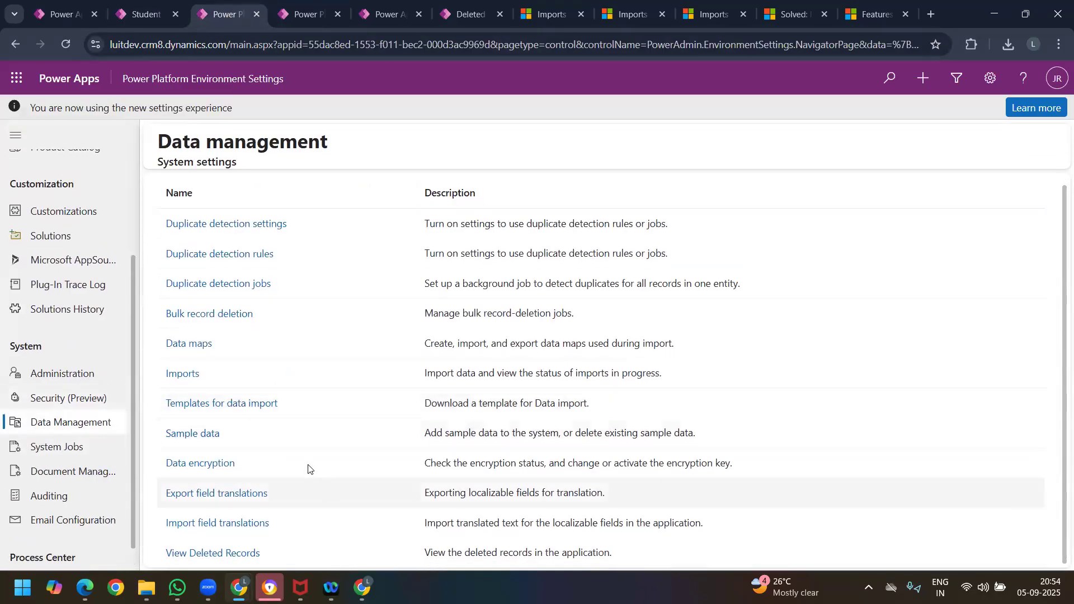